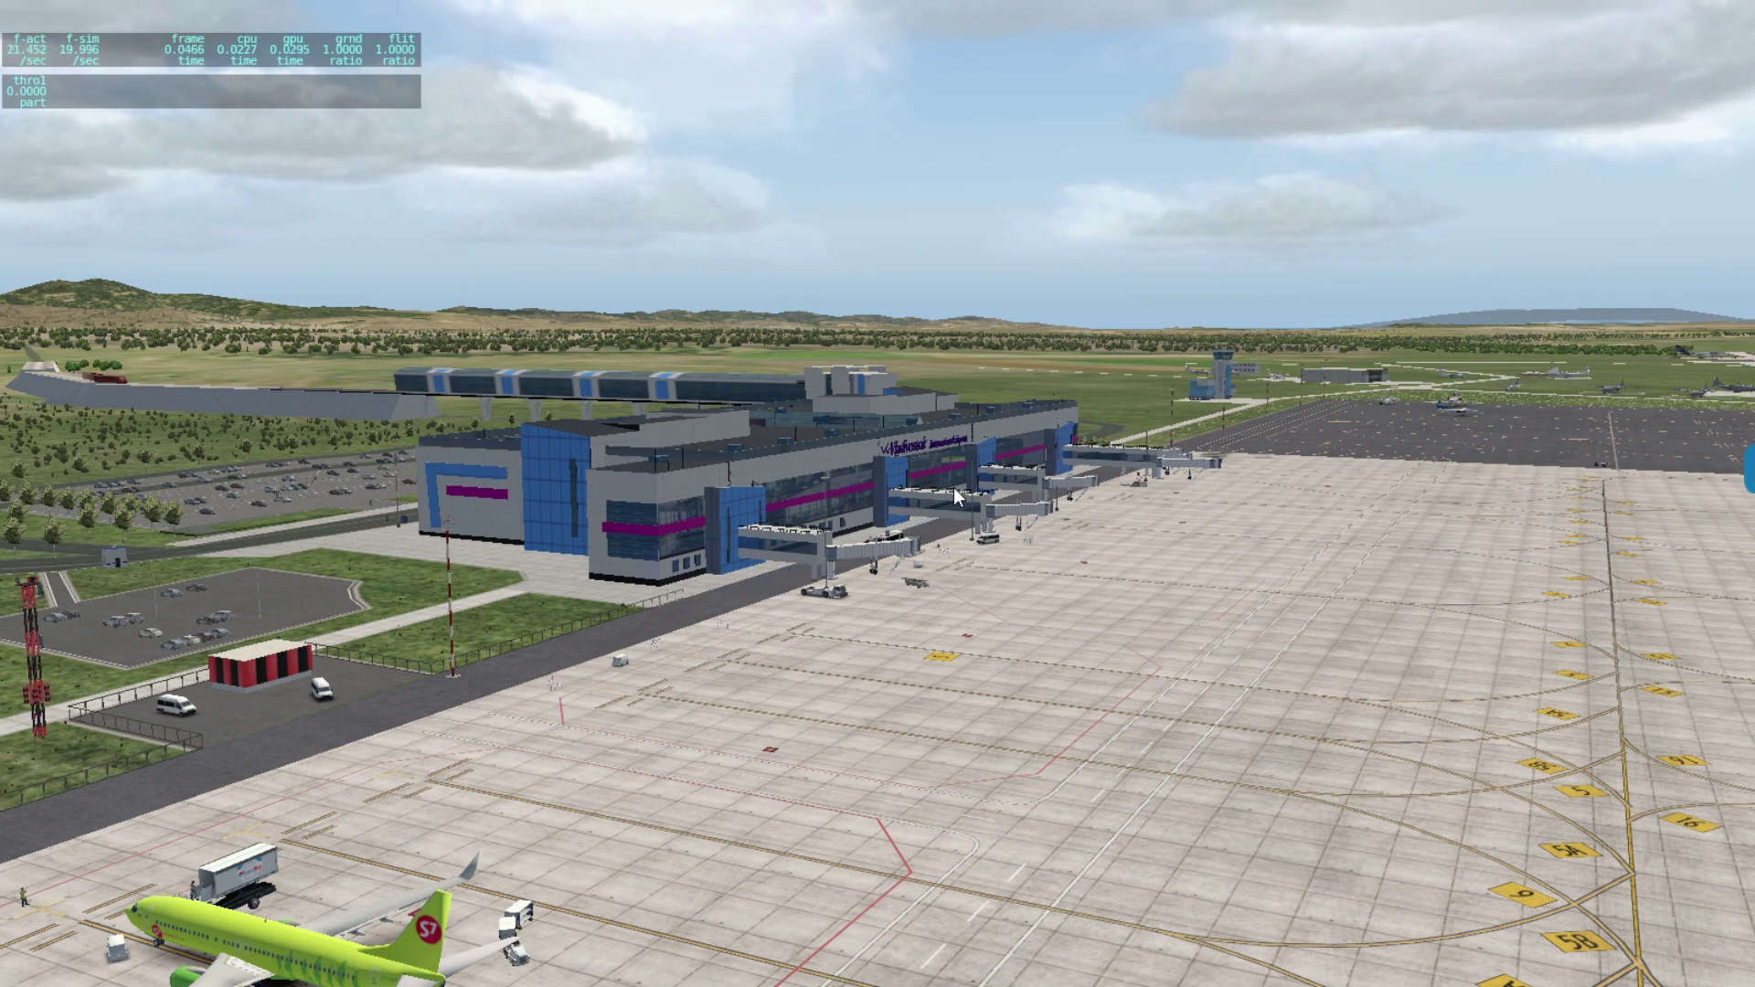
Examine the airport scenery around the terminal, parking areas, aprons and hangar from several viewpoints.
left_click_drag(803, 623, 442, 660)
key("Right")
right_click_drag(443, 660, 969, 667)
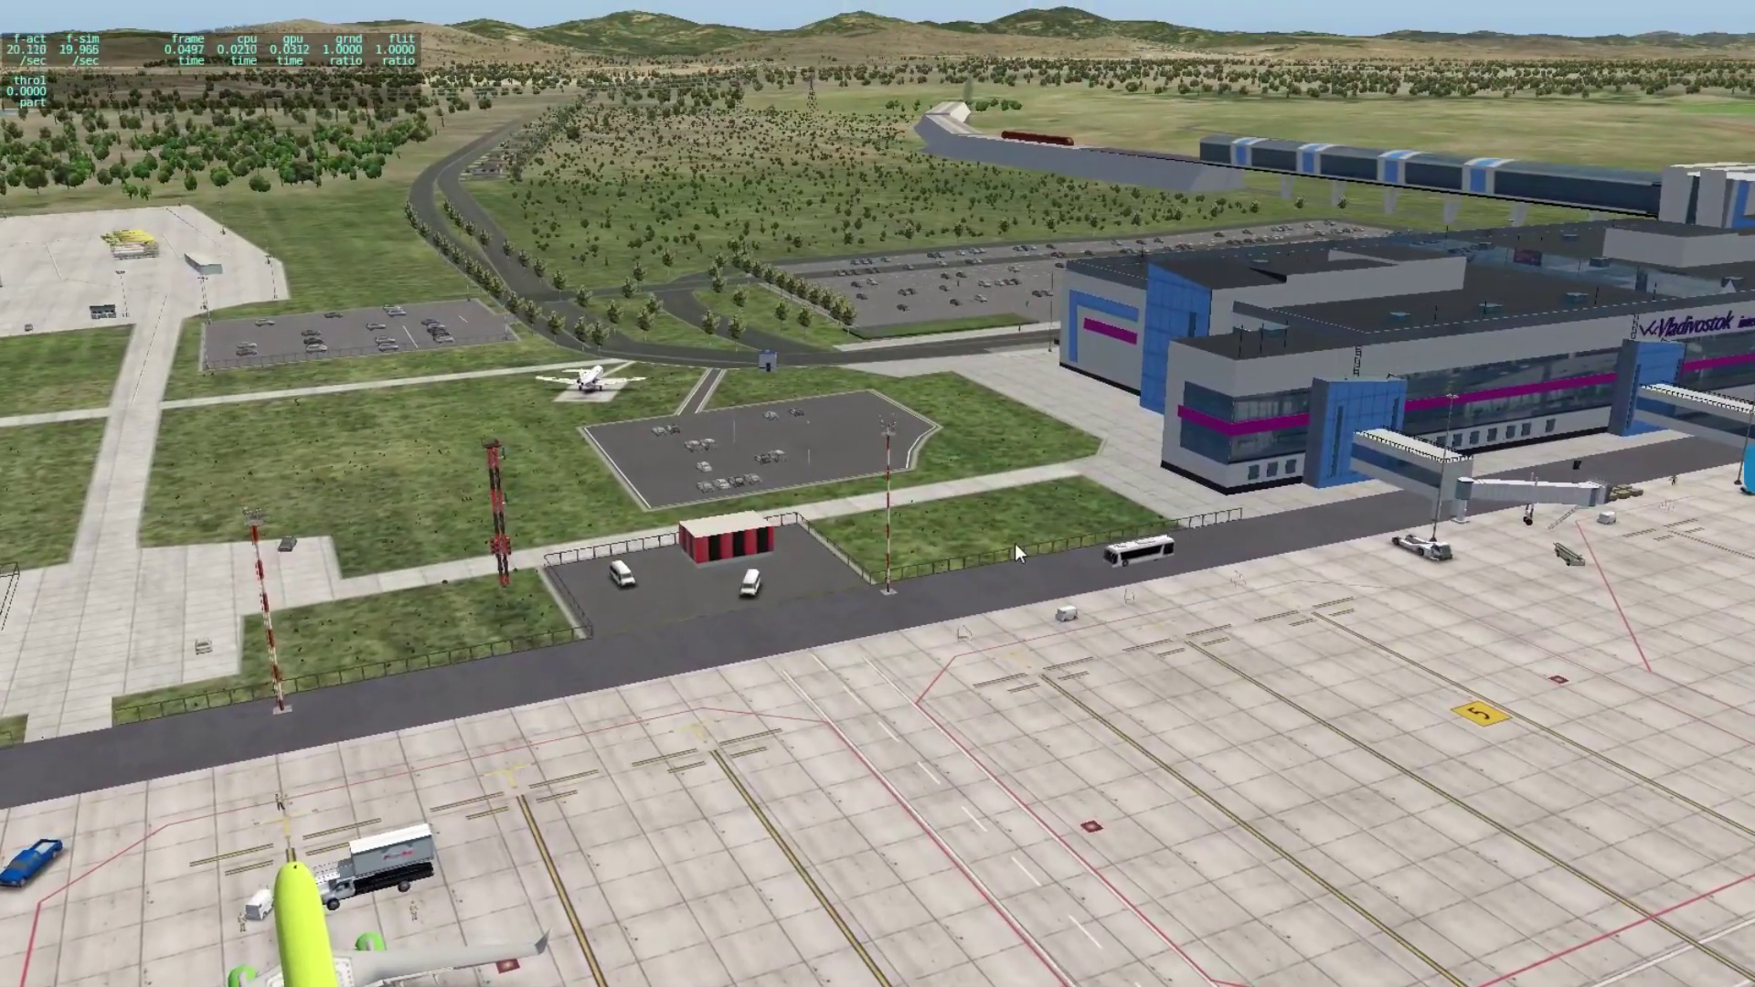
scroll(886, 614, "up", 2)
right_click_drag(466, 677, 223, 617)
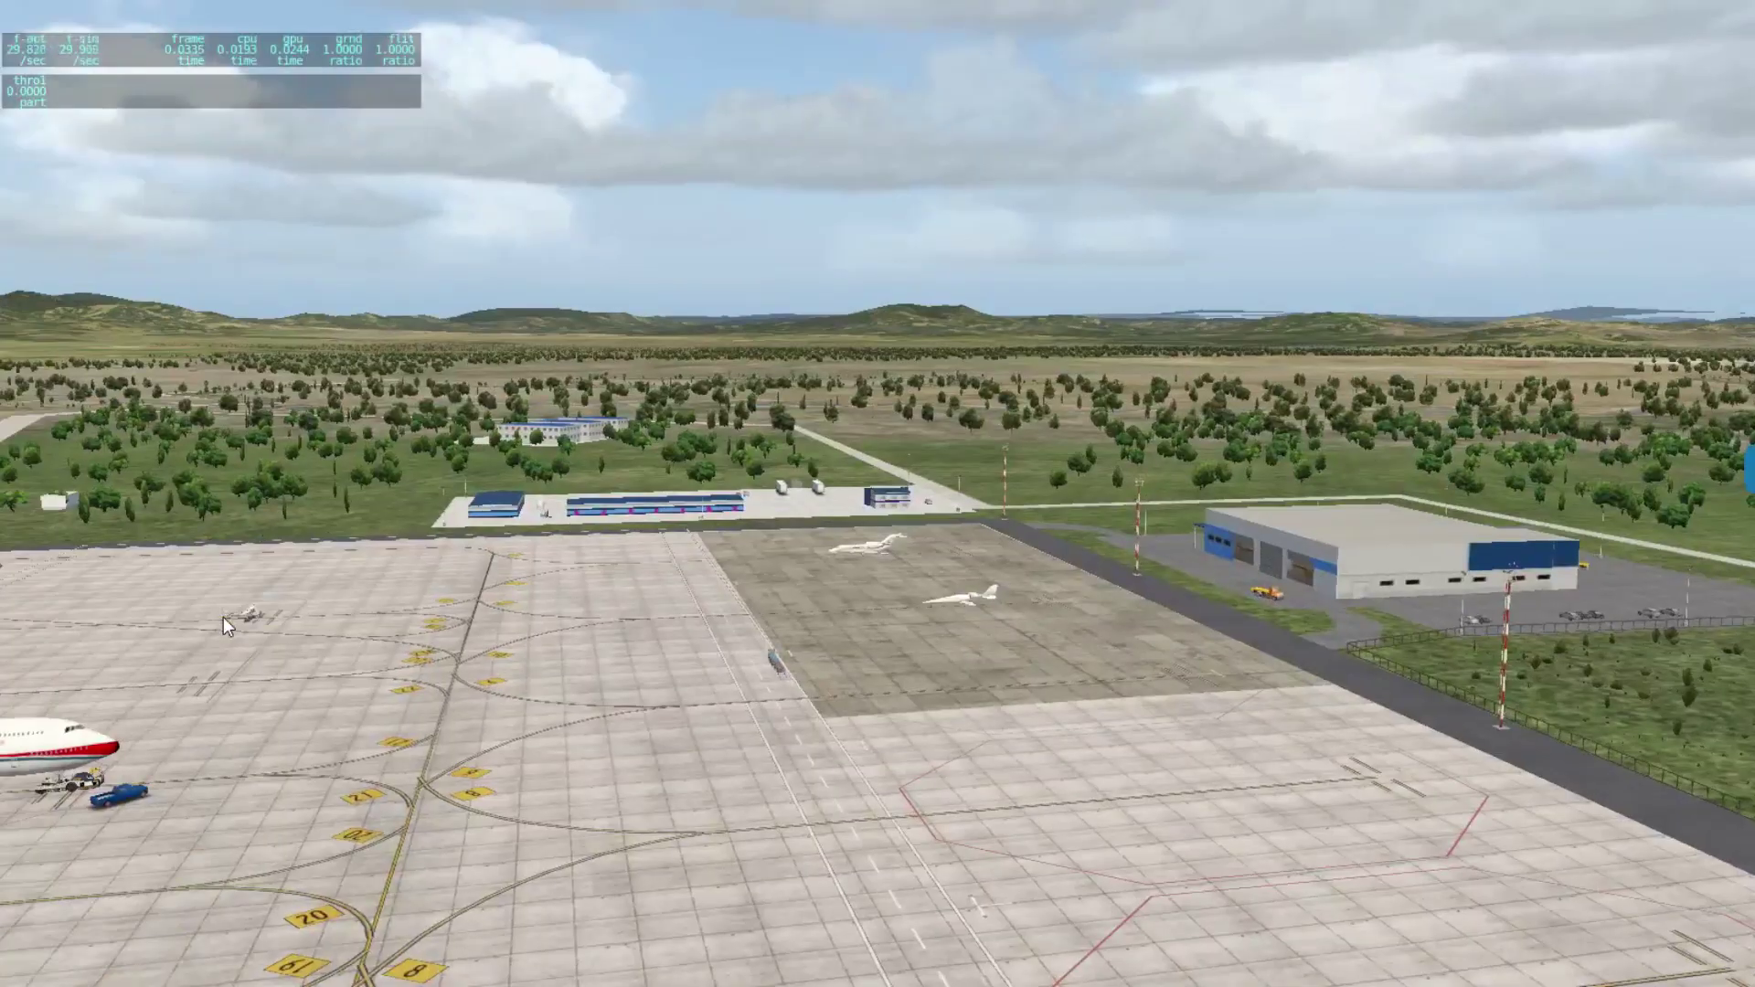
right_click_drag(387, 694, 652, 543)
right_click_drag(1078, 495, 979, 503)
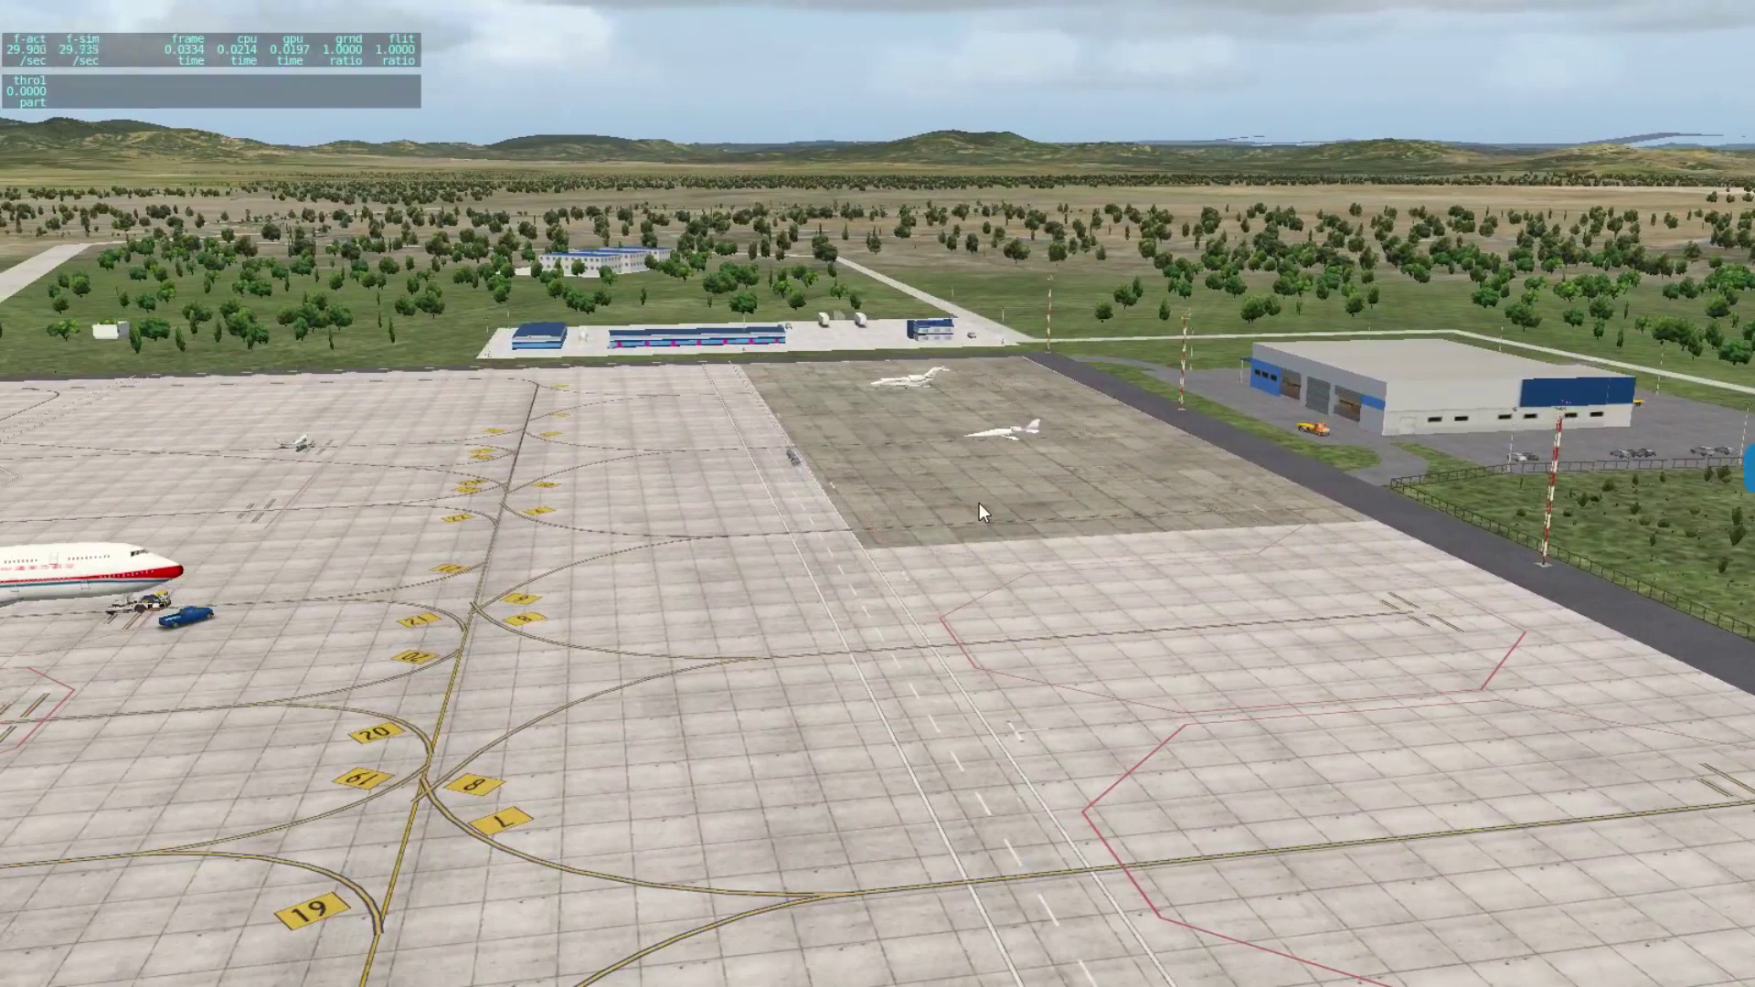
key("Up")
key("Left")
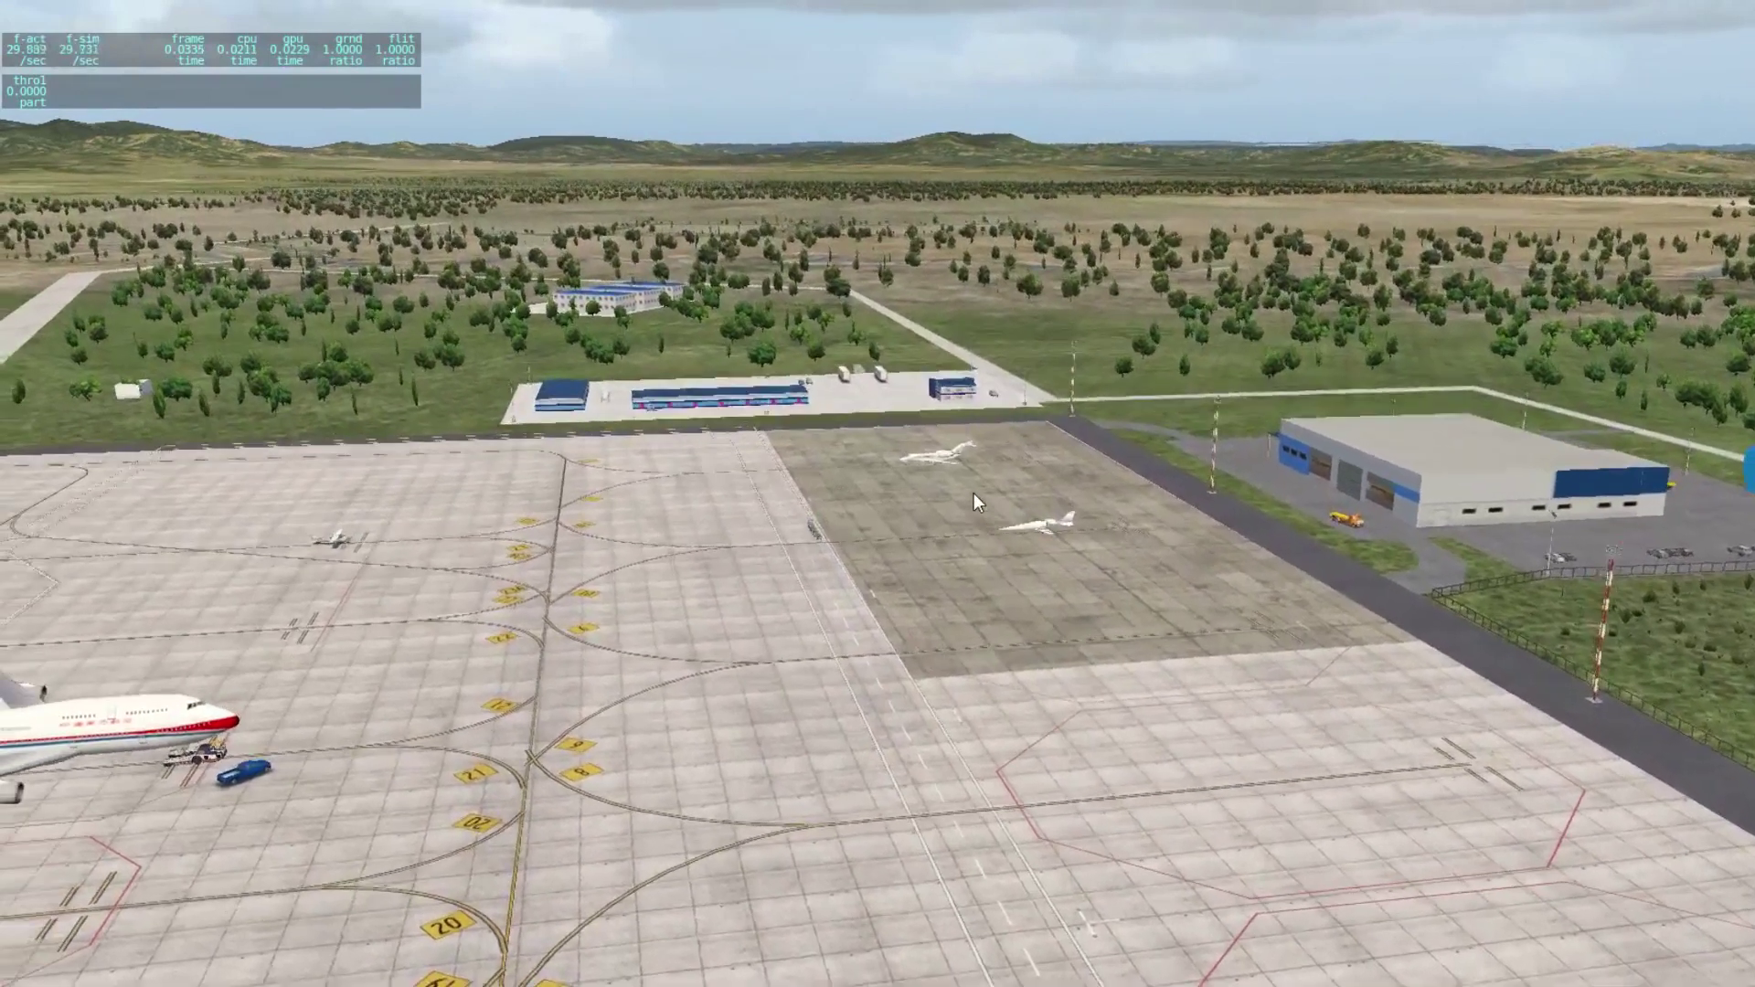
key("Down")
key("Up")
key("Left")
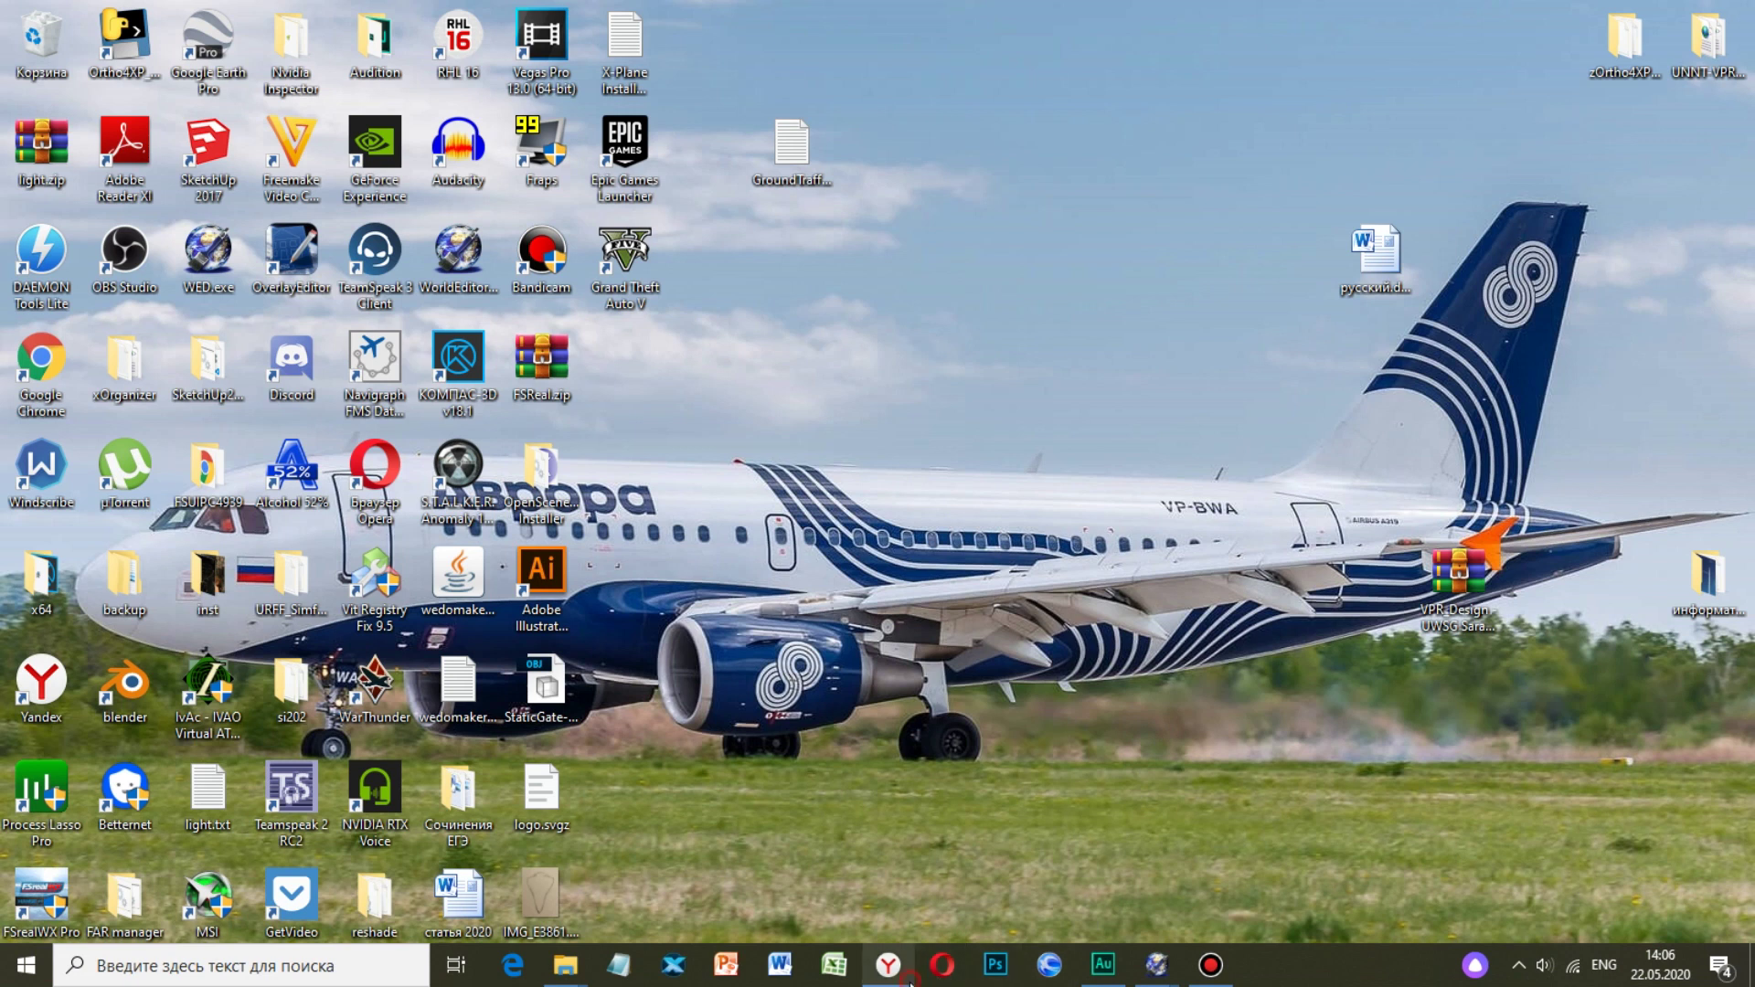
Switch to the Yandex browser and review the GroundTraffic kit entry on the X-Plane Scenery Tools page.
left_click(888, 964)
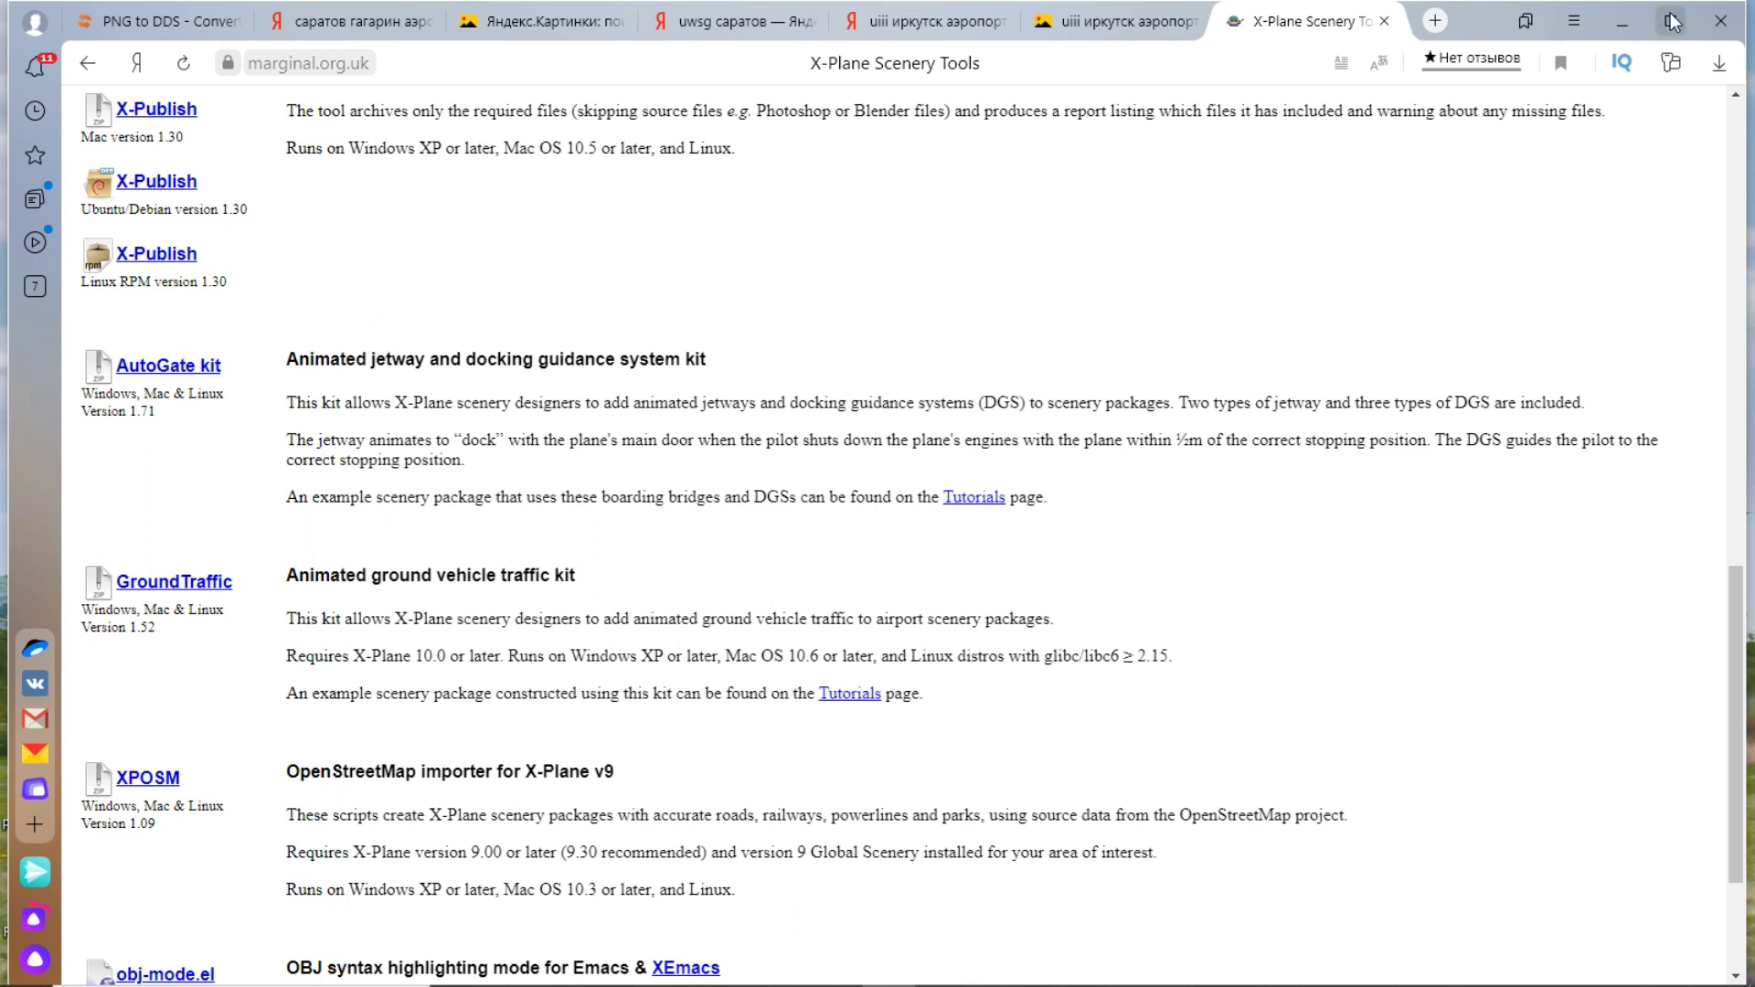
left_click(1627, 13)
Switch to the UHHH Khabarovsk NOVY 2019 folder in File Explorer and check its plugins folder for the GroundTraffic plugin.
mouse_move(565, 964)
left_click(457, 876)
left_click(725, 365)
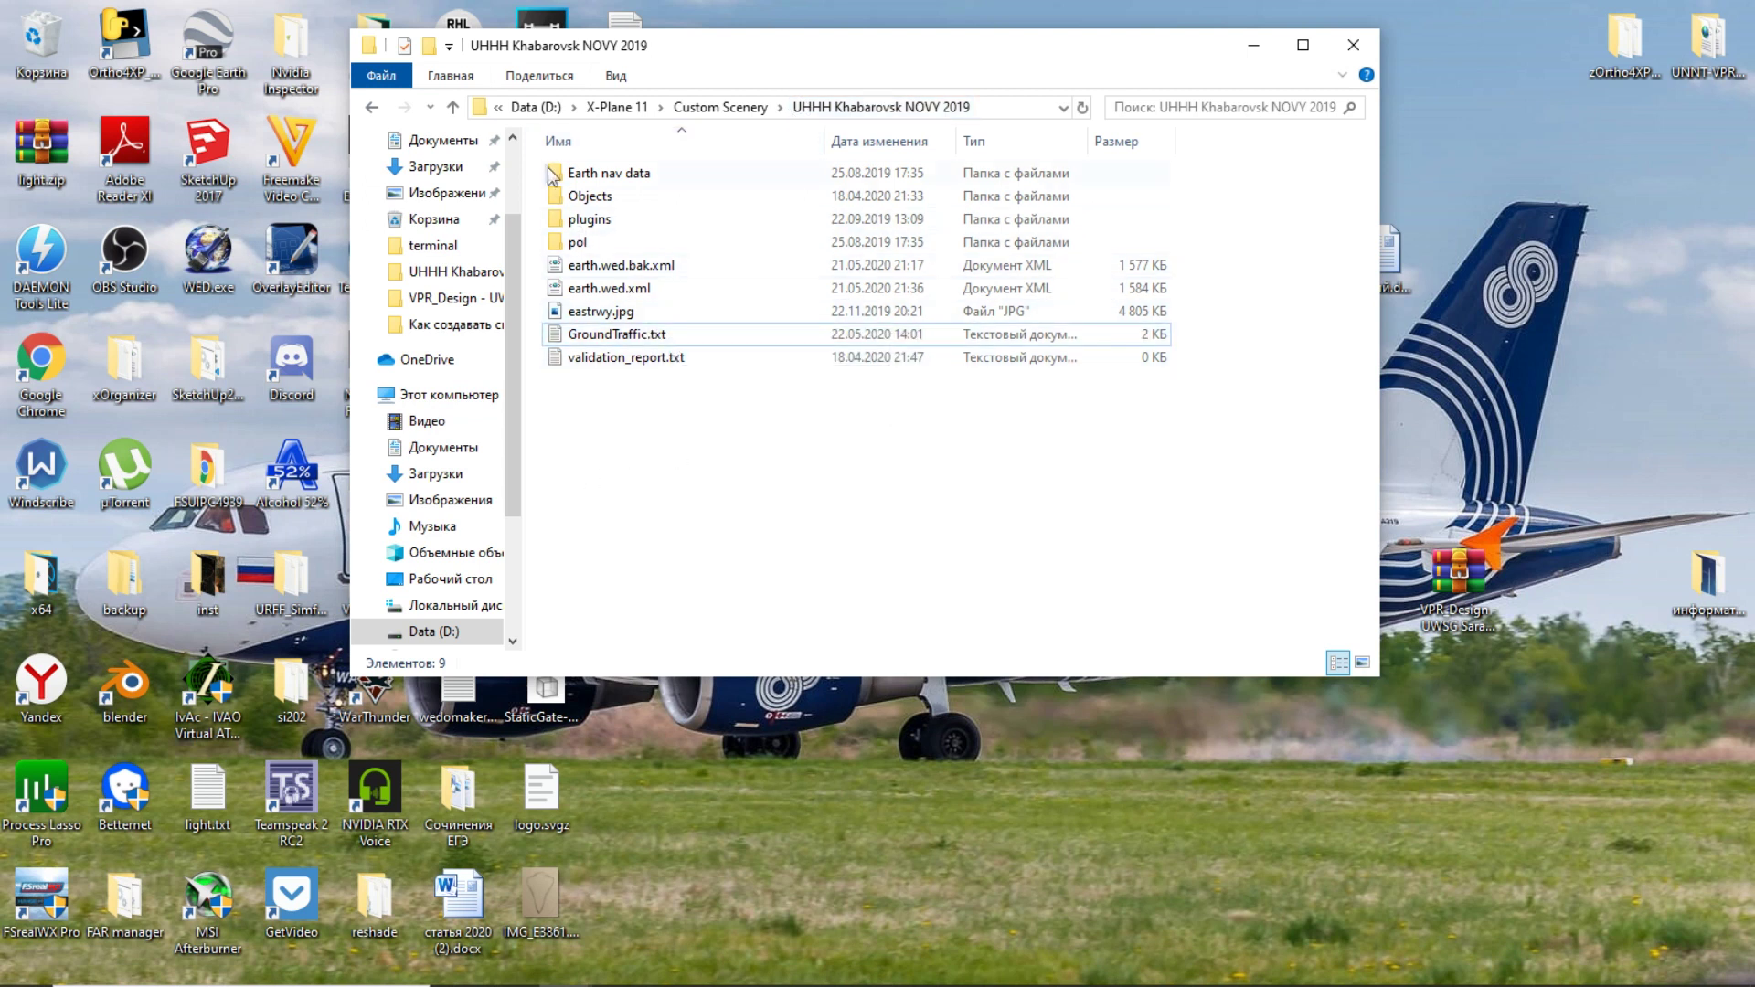
left_click(626, 222)
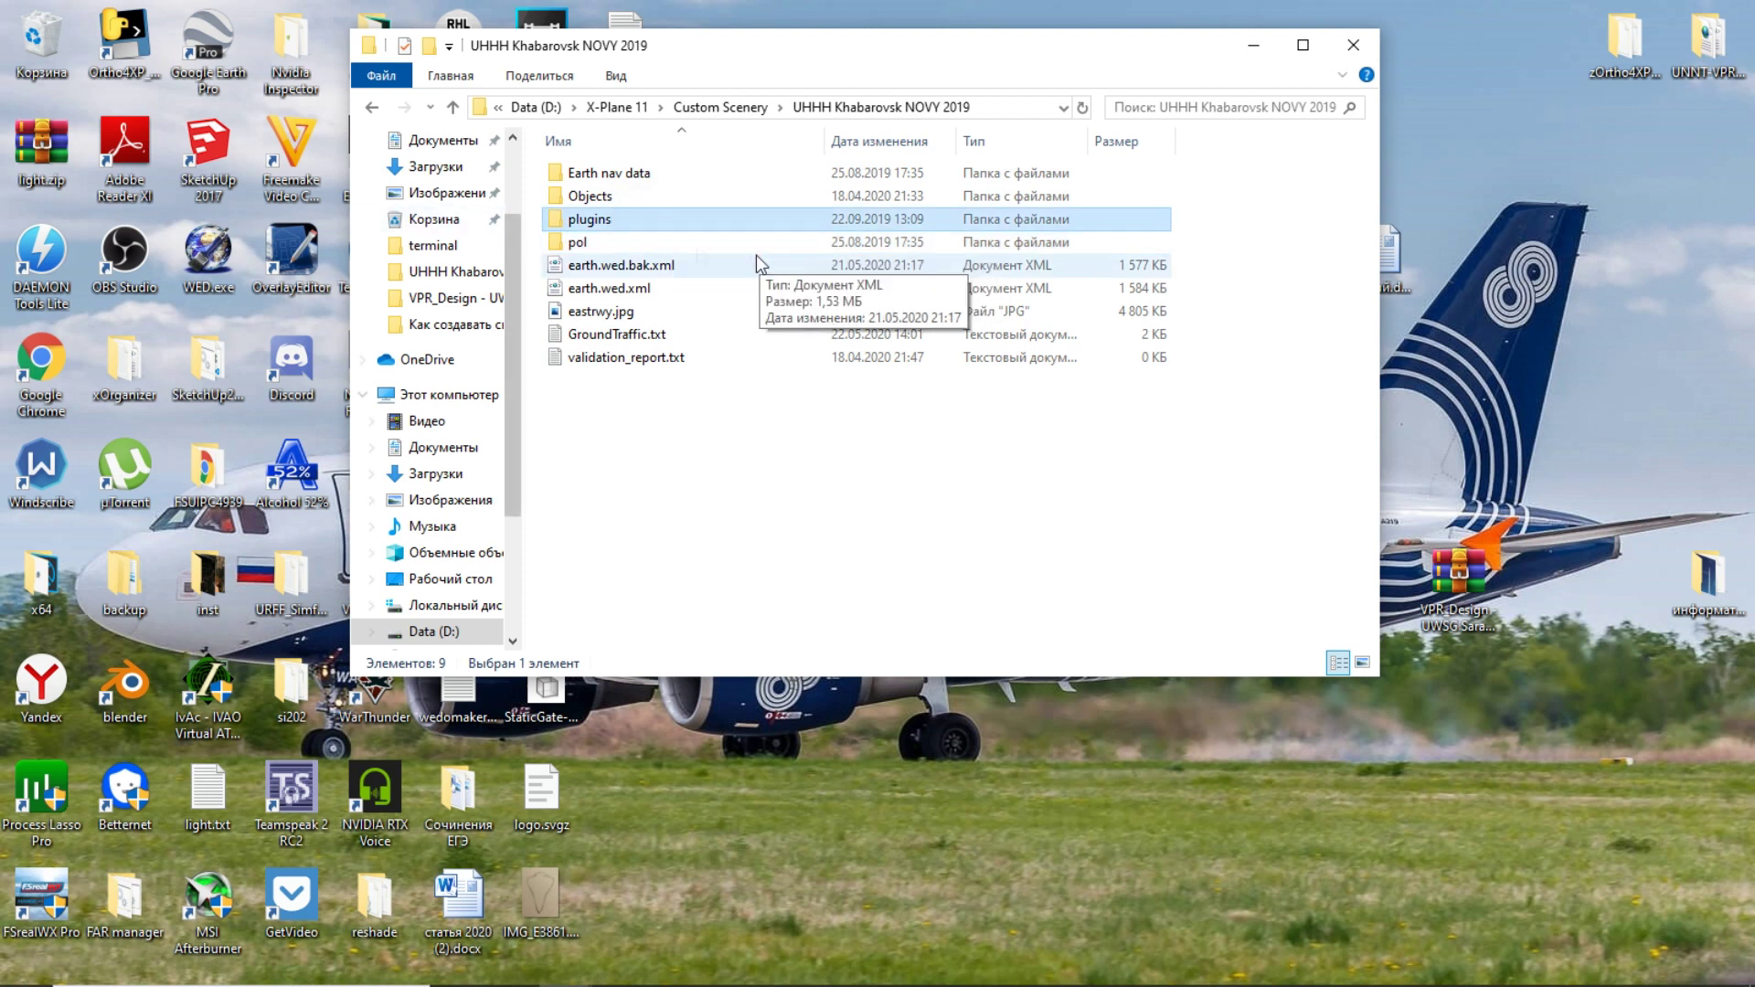
double_click(601, 224)
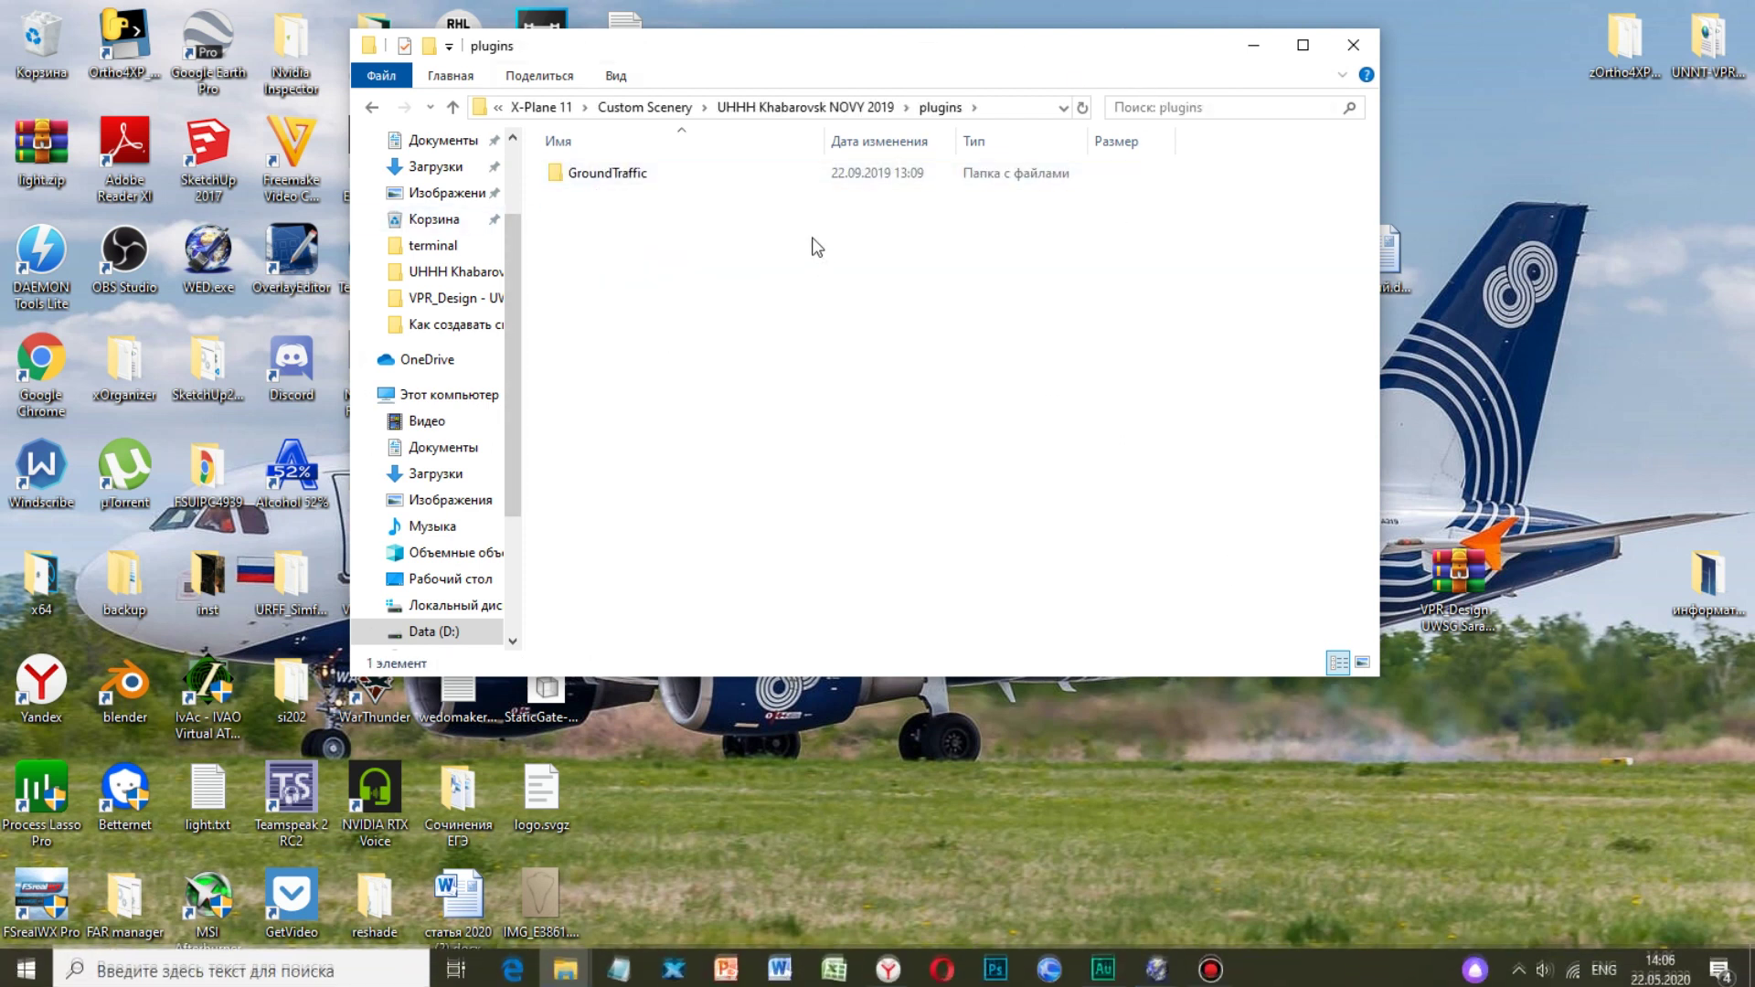
left_click(749, 108)
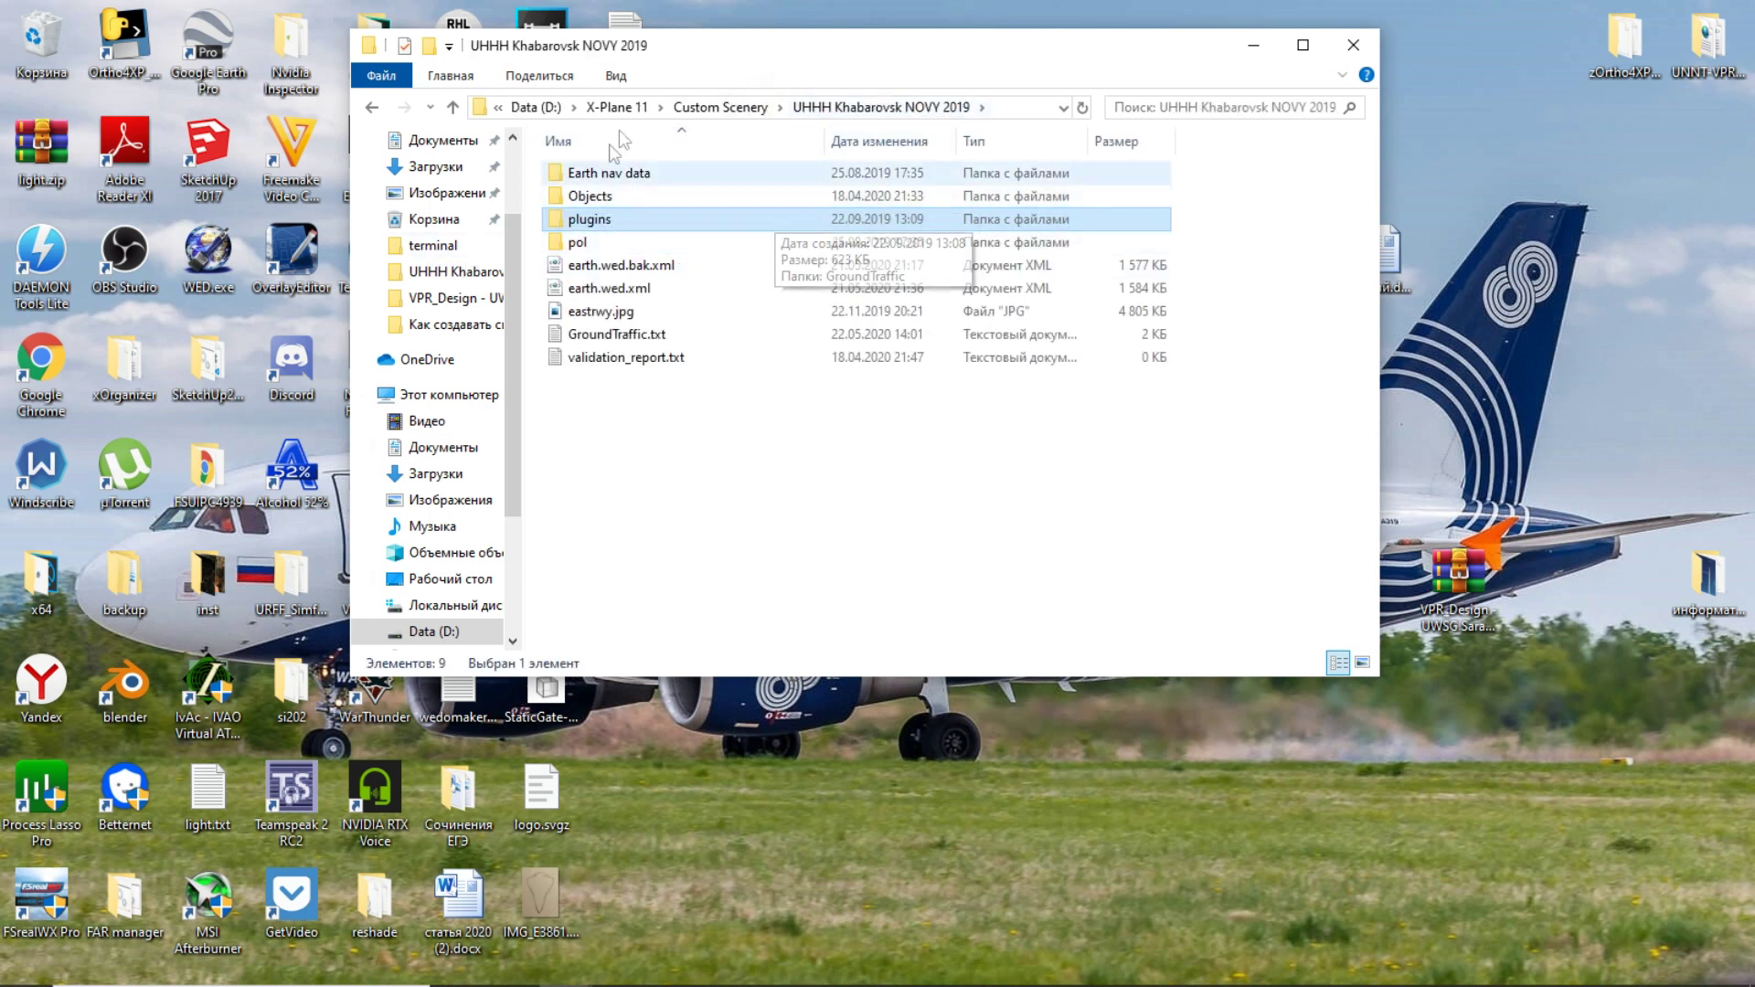
double_click(654, 220)
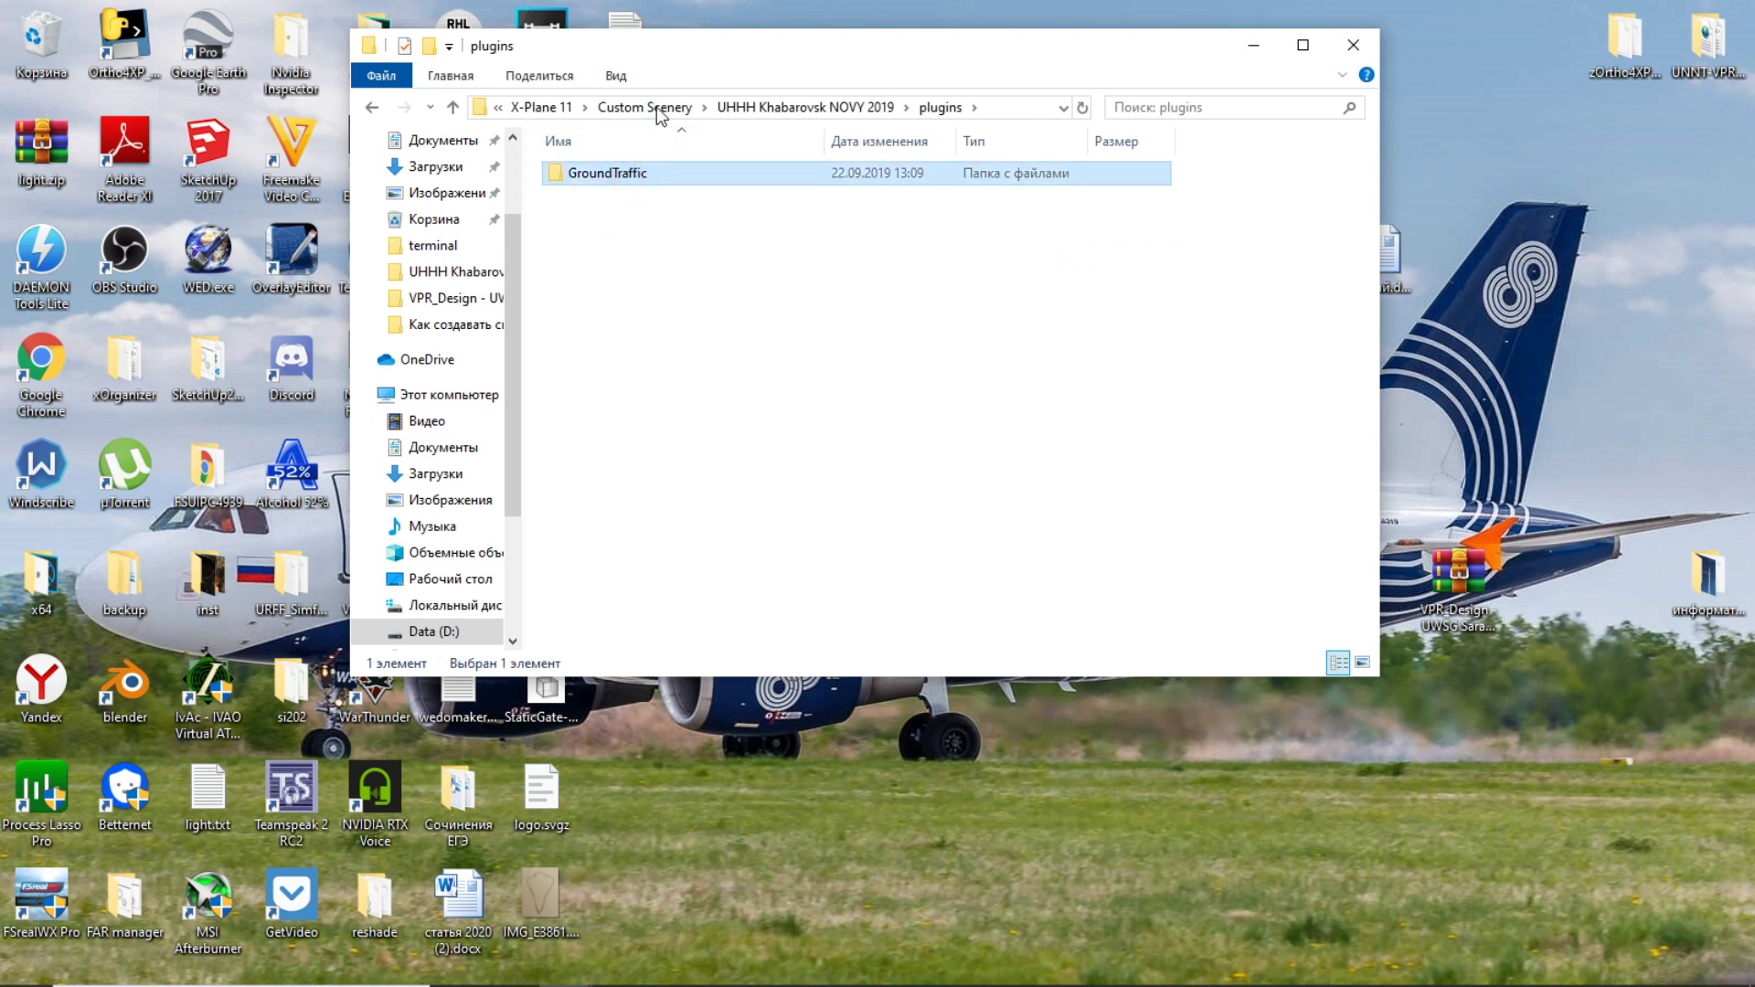
left_click(822, 112)
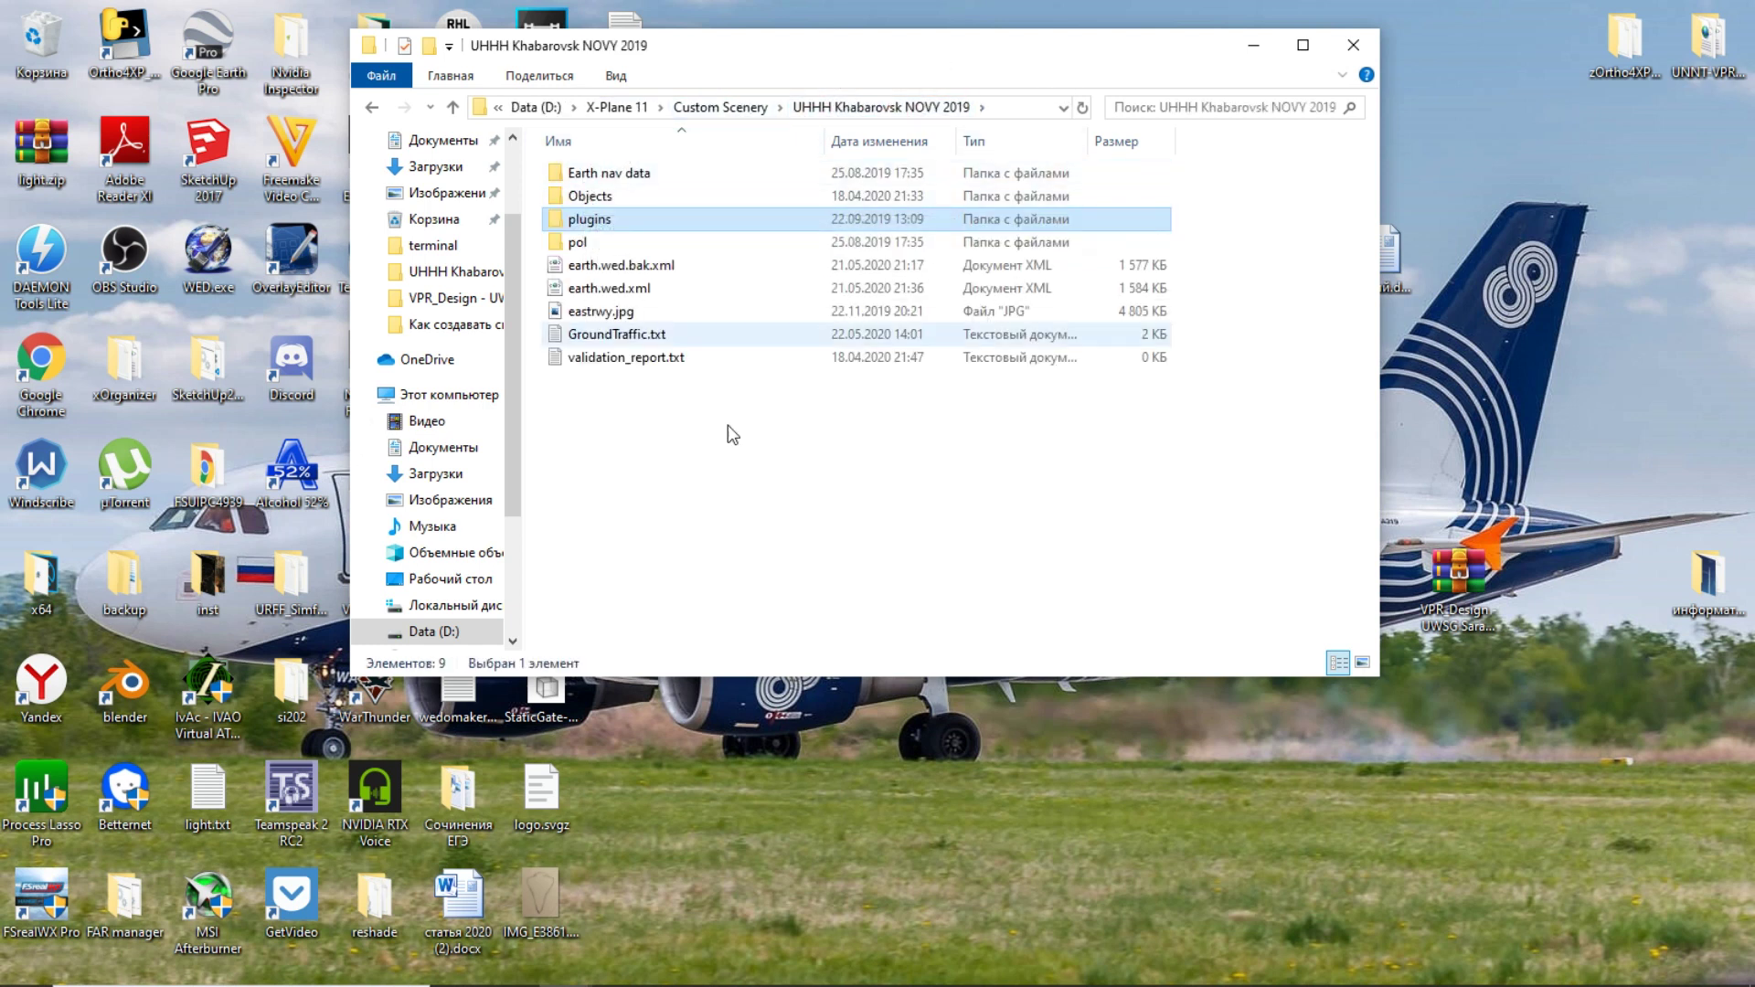
Open GroundTraffic.txt from the UHHH Khabarovsk NOVY 2019 folder in a maximised Notepad window.
left_click(693, 391)
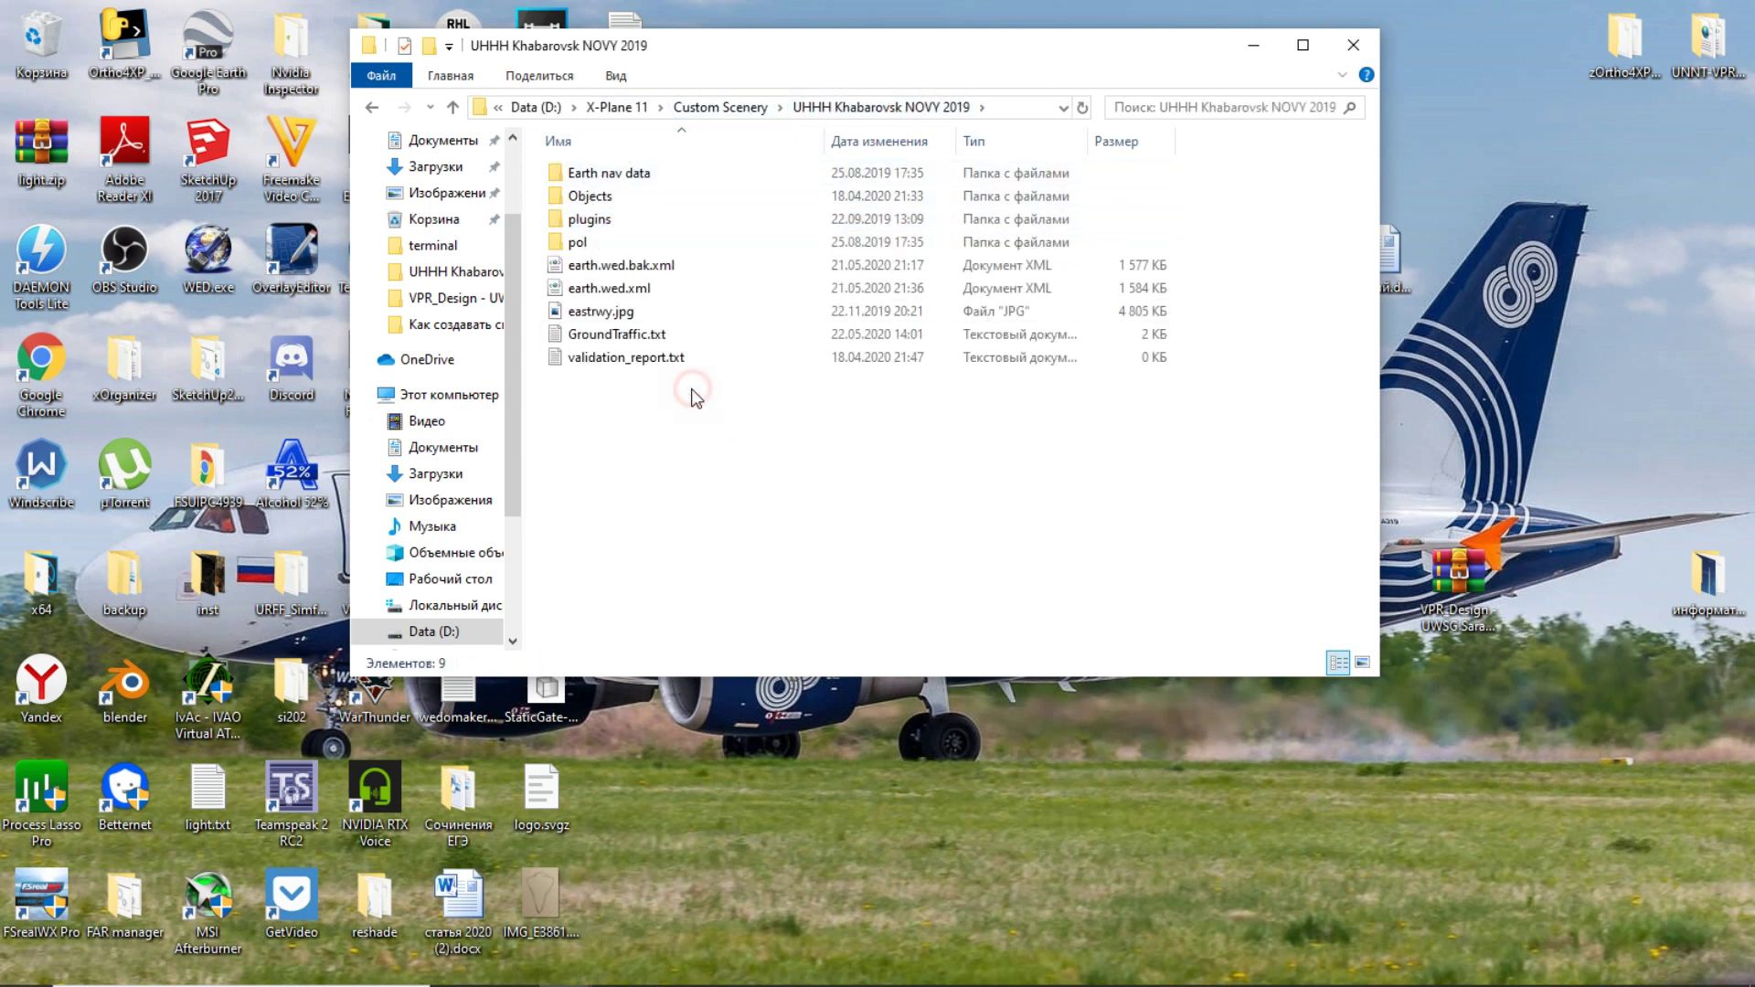
left_click(594, 335)
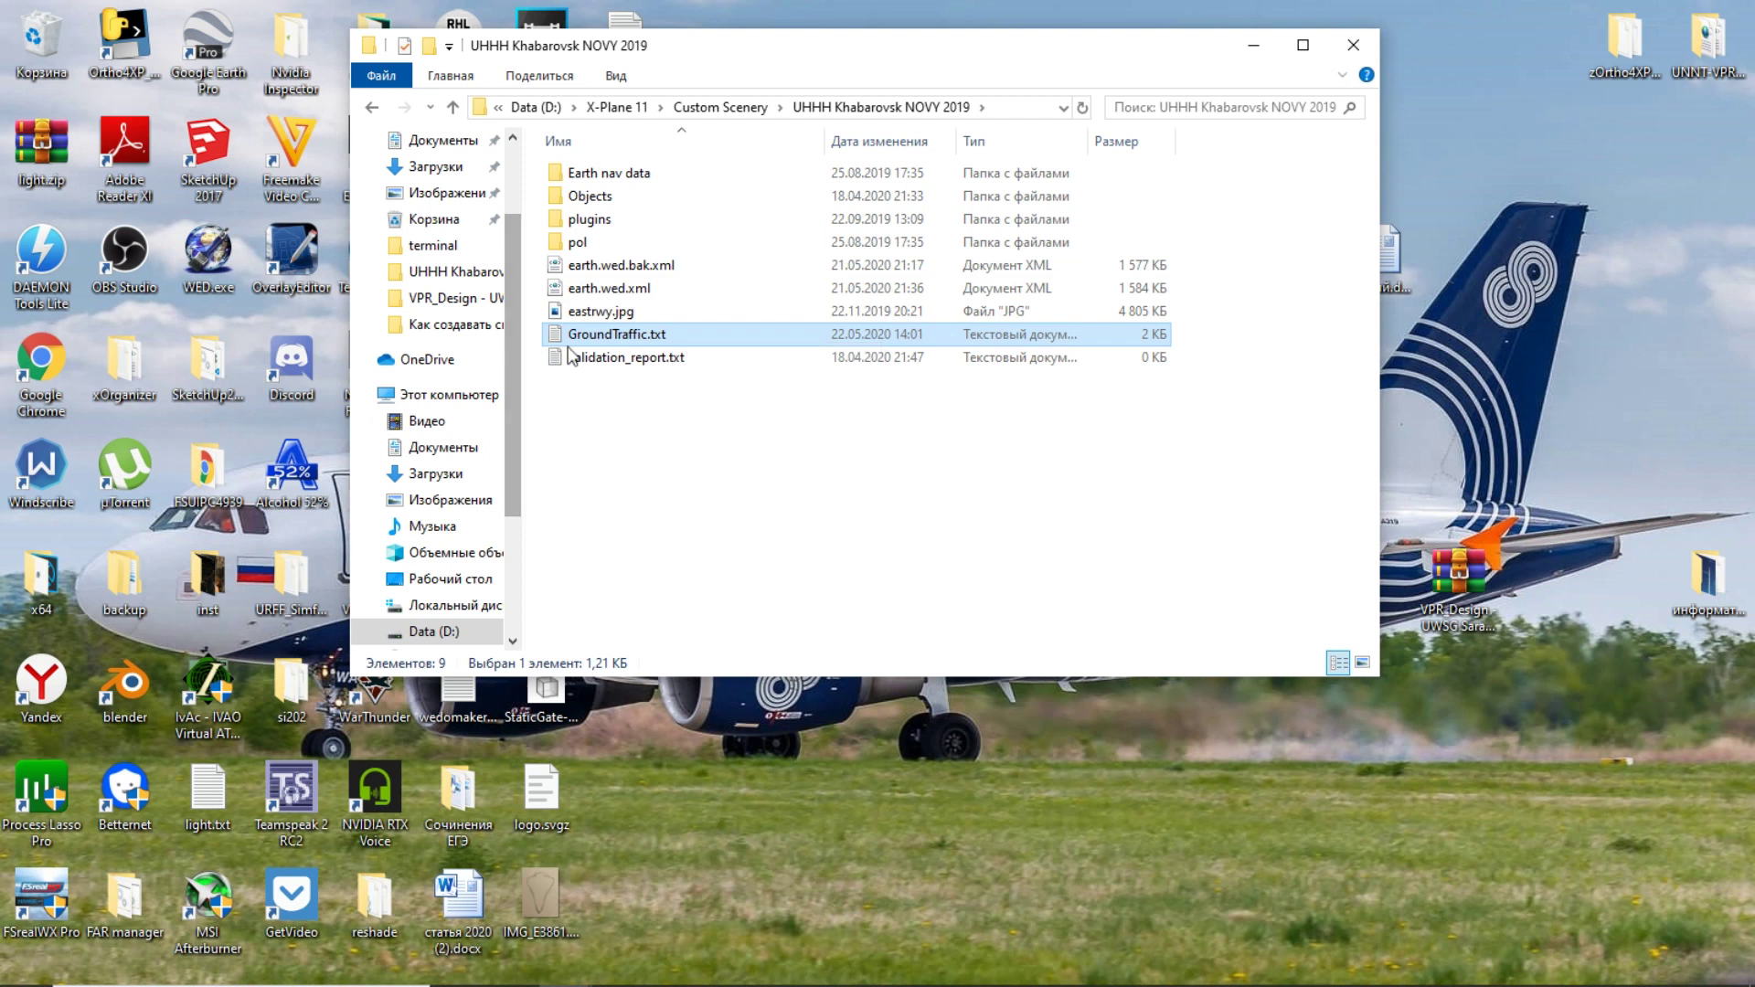
double_click(618, 335)
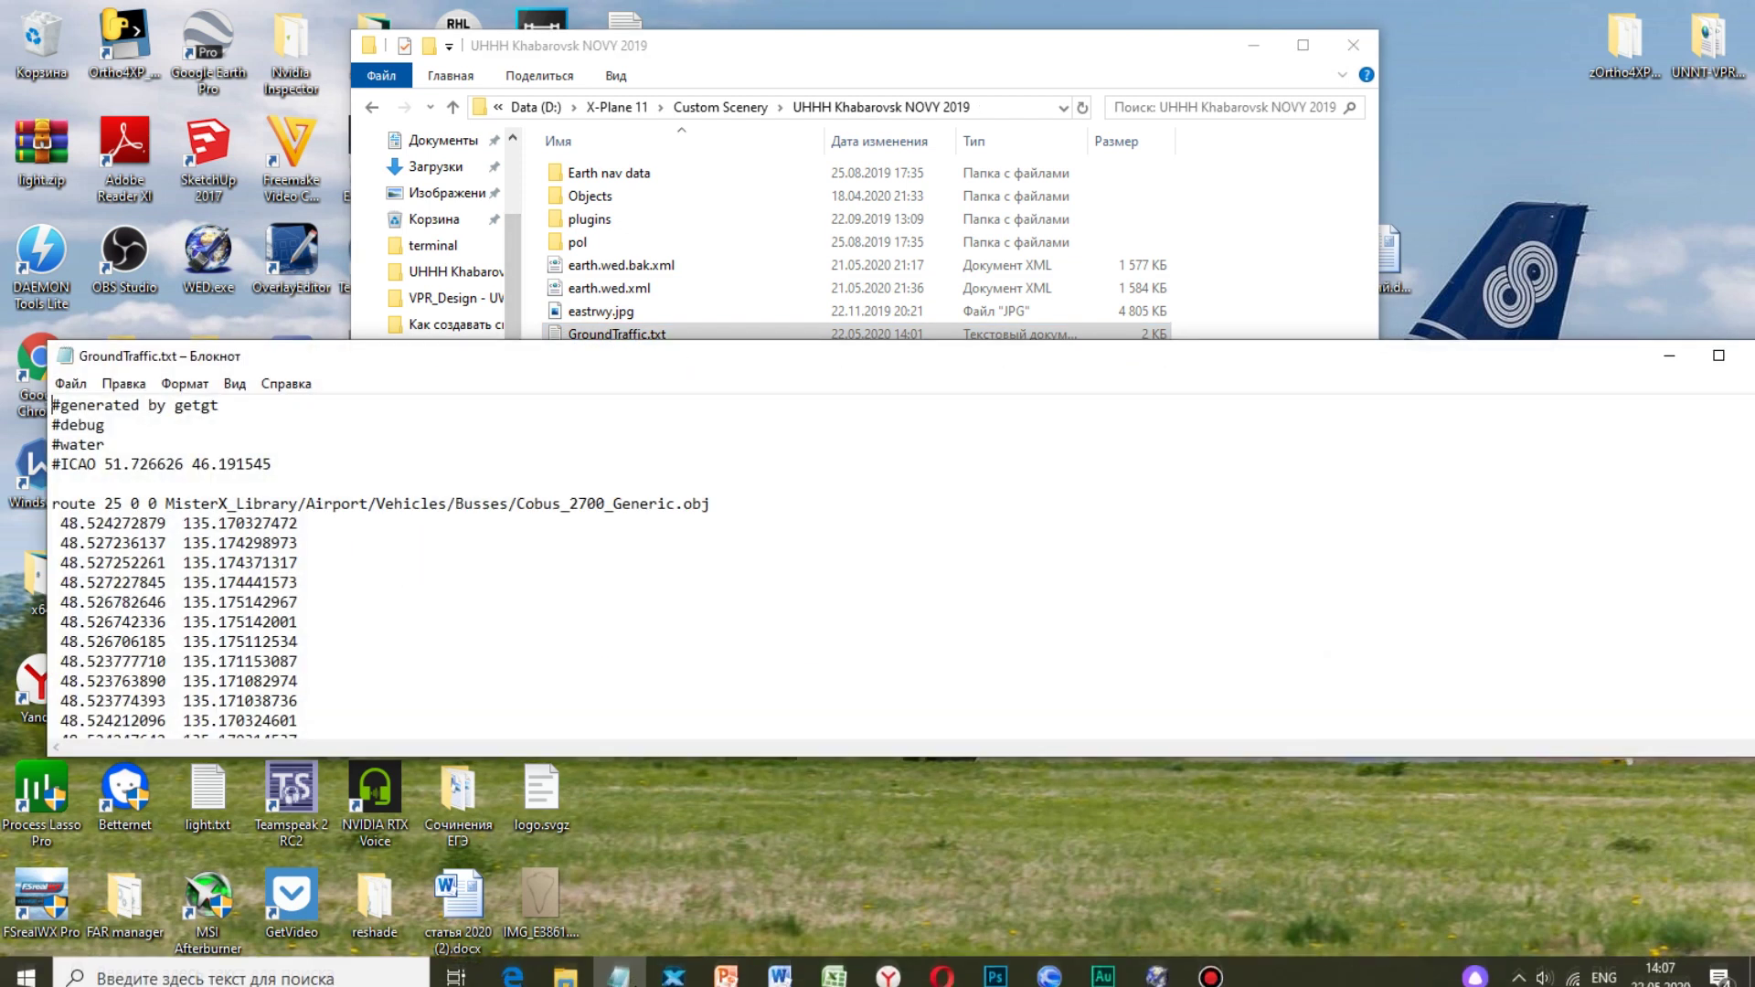
left_click(1719, 354)
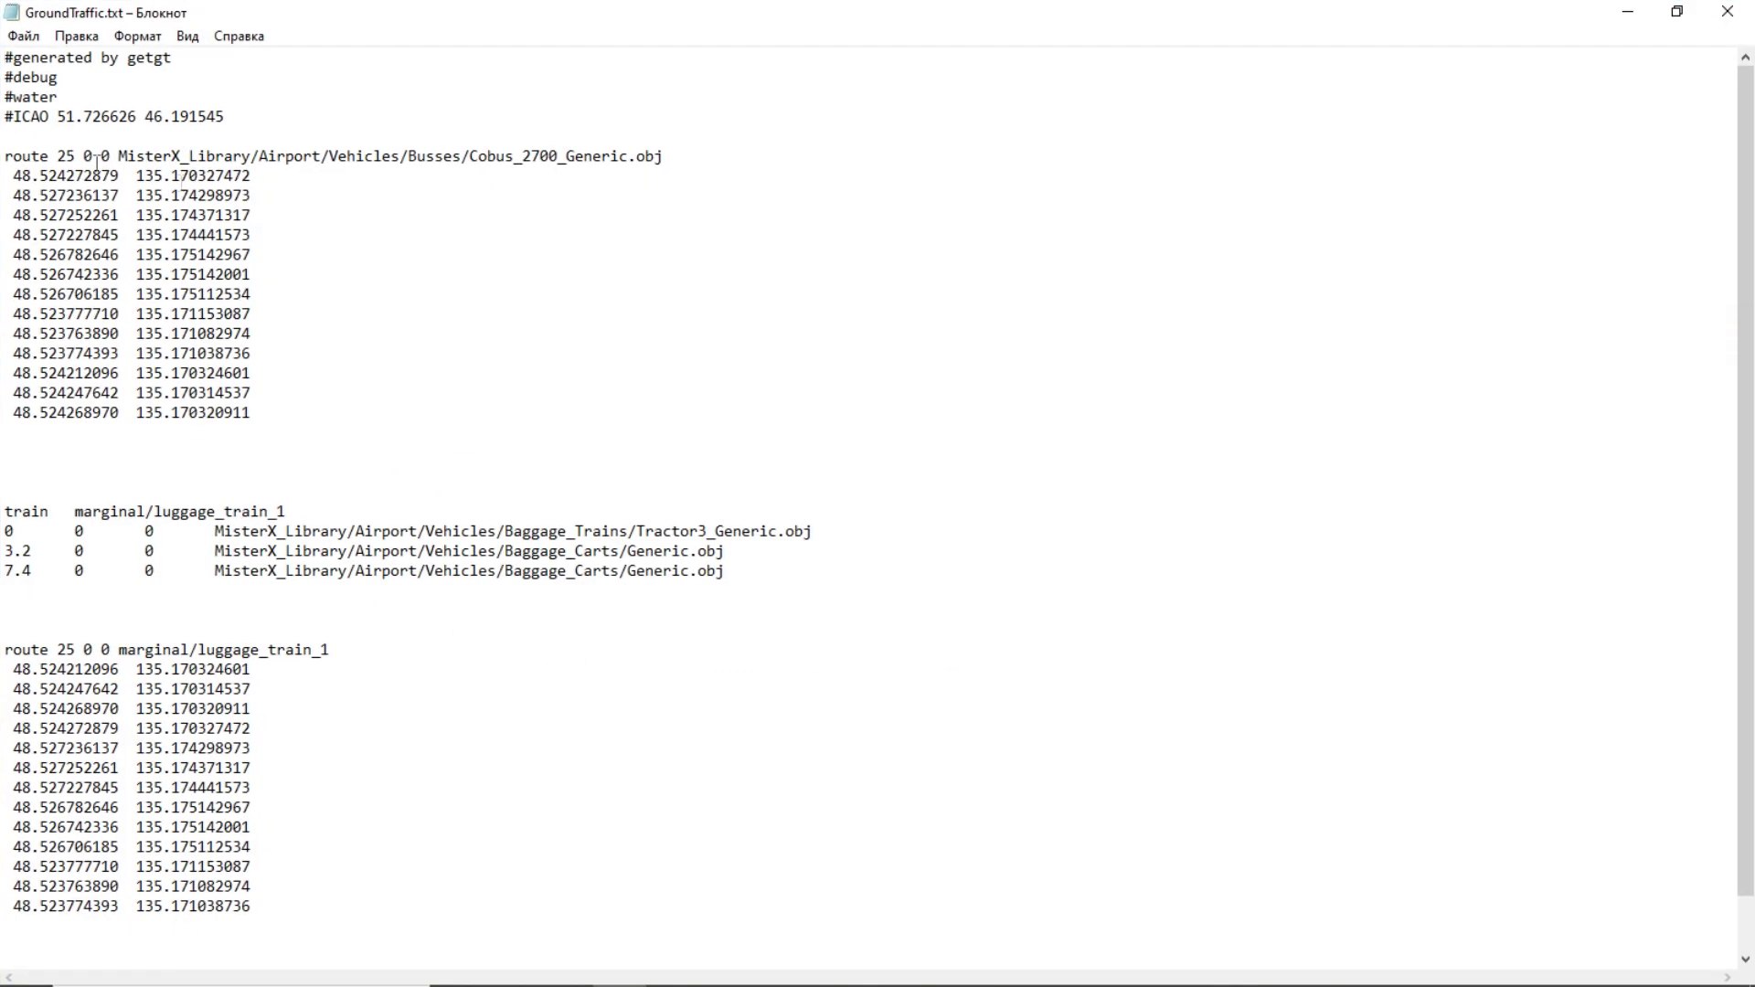
Review the header lines of GroundTraffic.txt, highlighting the comment block and the coordinates on the #ICAO line.
left_click_drag(266, 116, 3, 47)
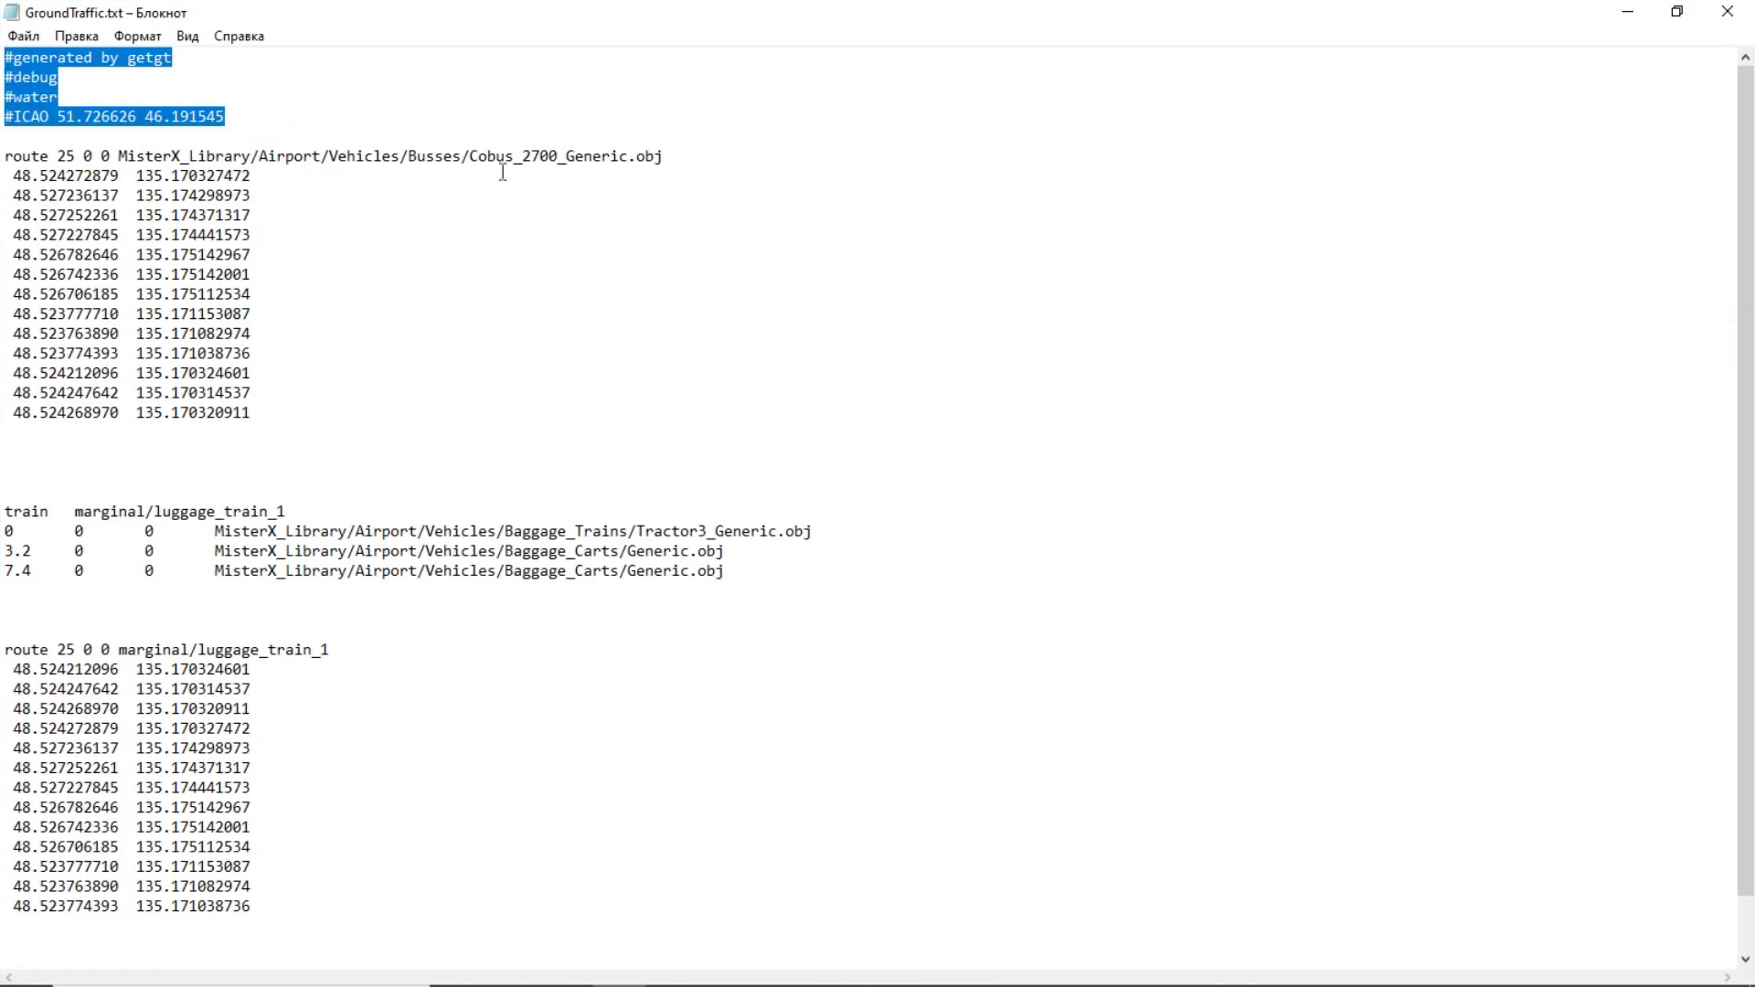
left_click(503, 173)
left_click(276, 107)
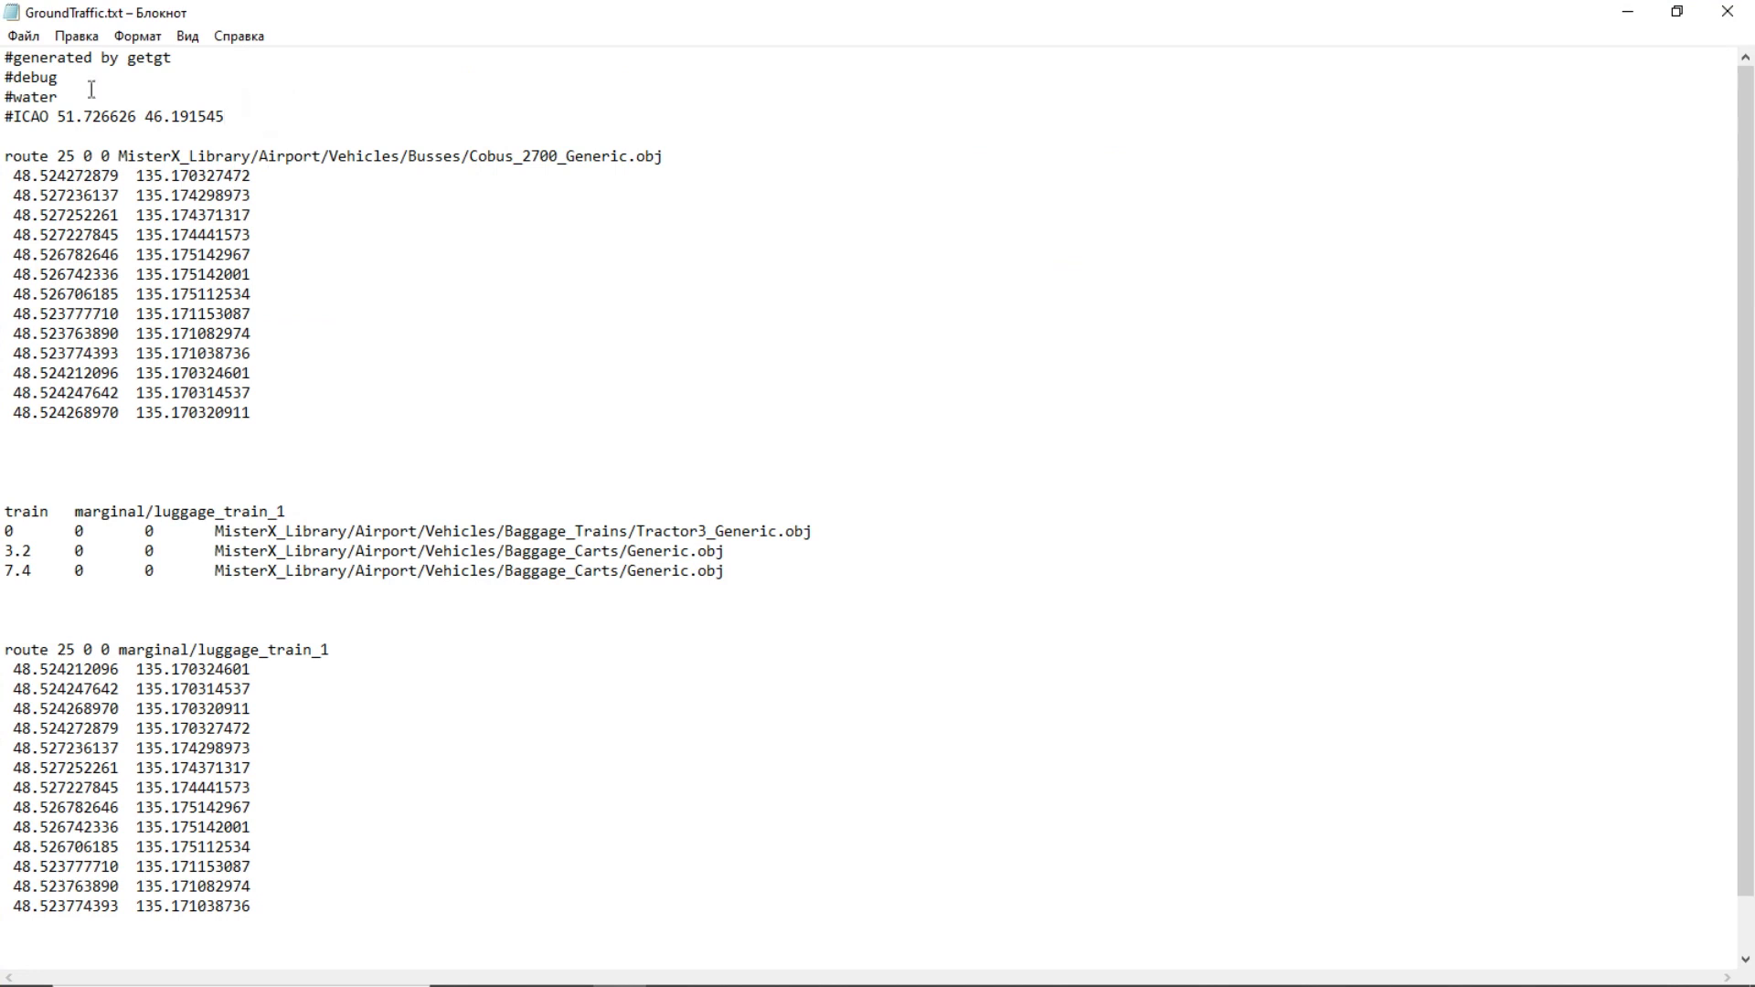
double_click(48, 110)
left_click(212, 119)
left_click_drag(235, 117, 67, 117)
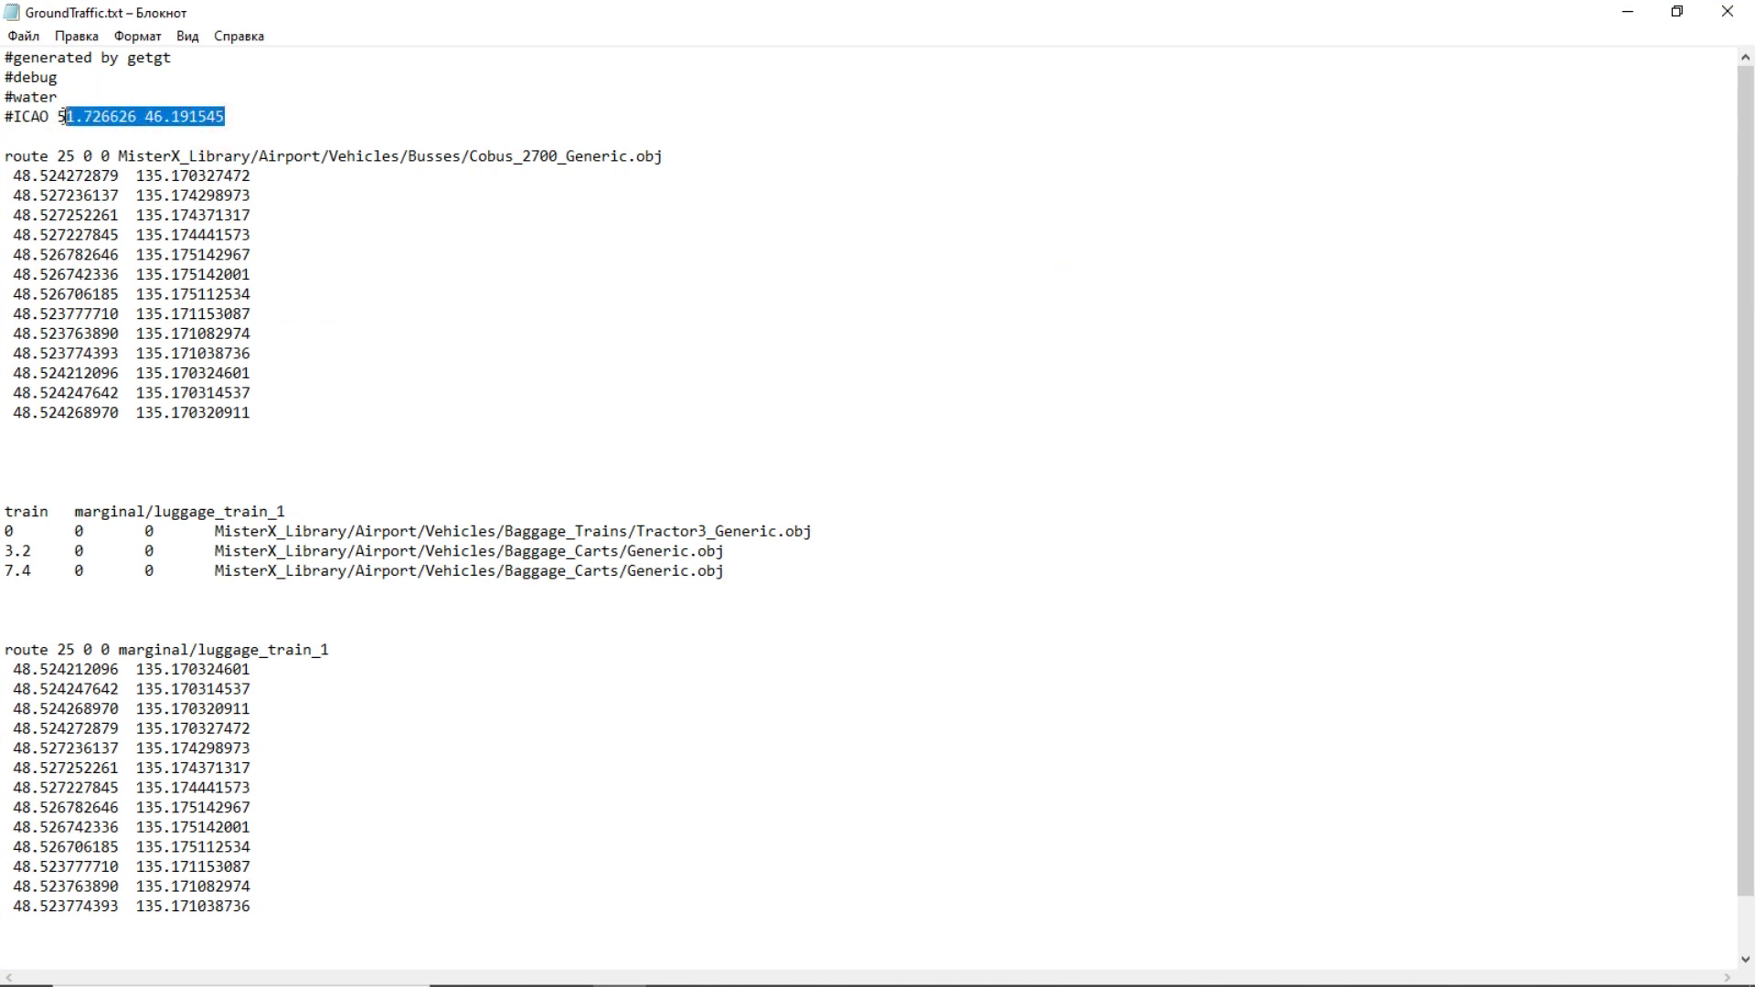
left_click(271, 92)
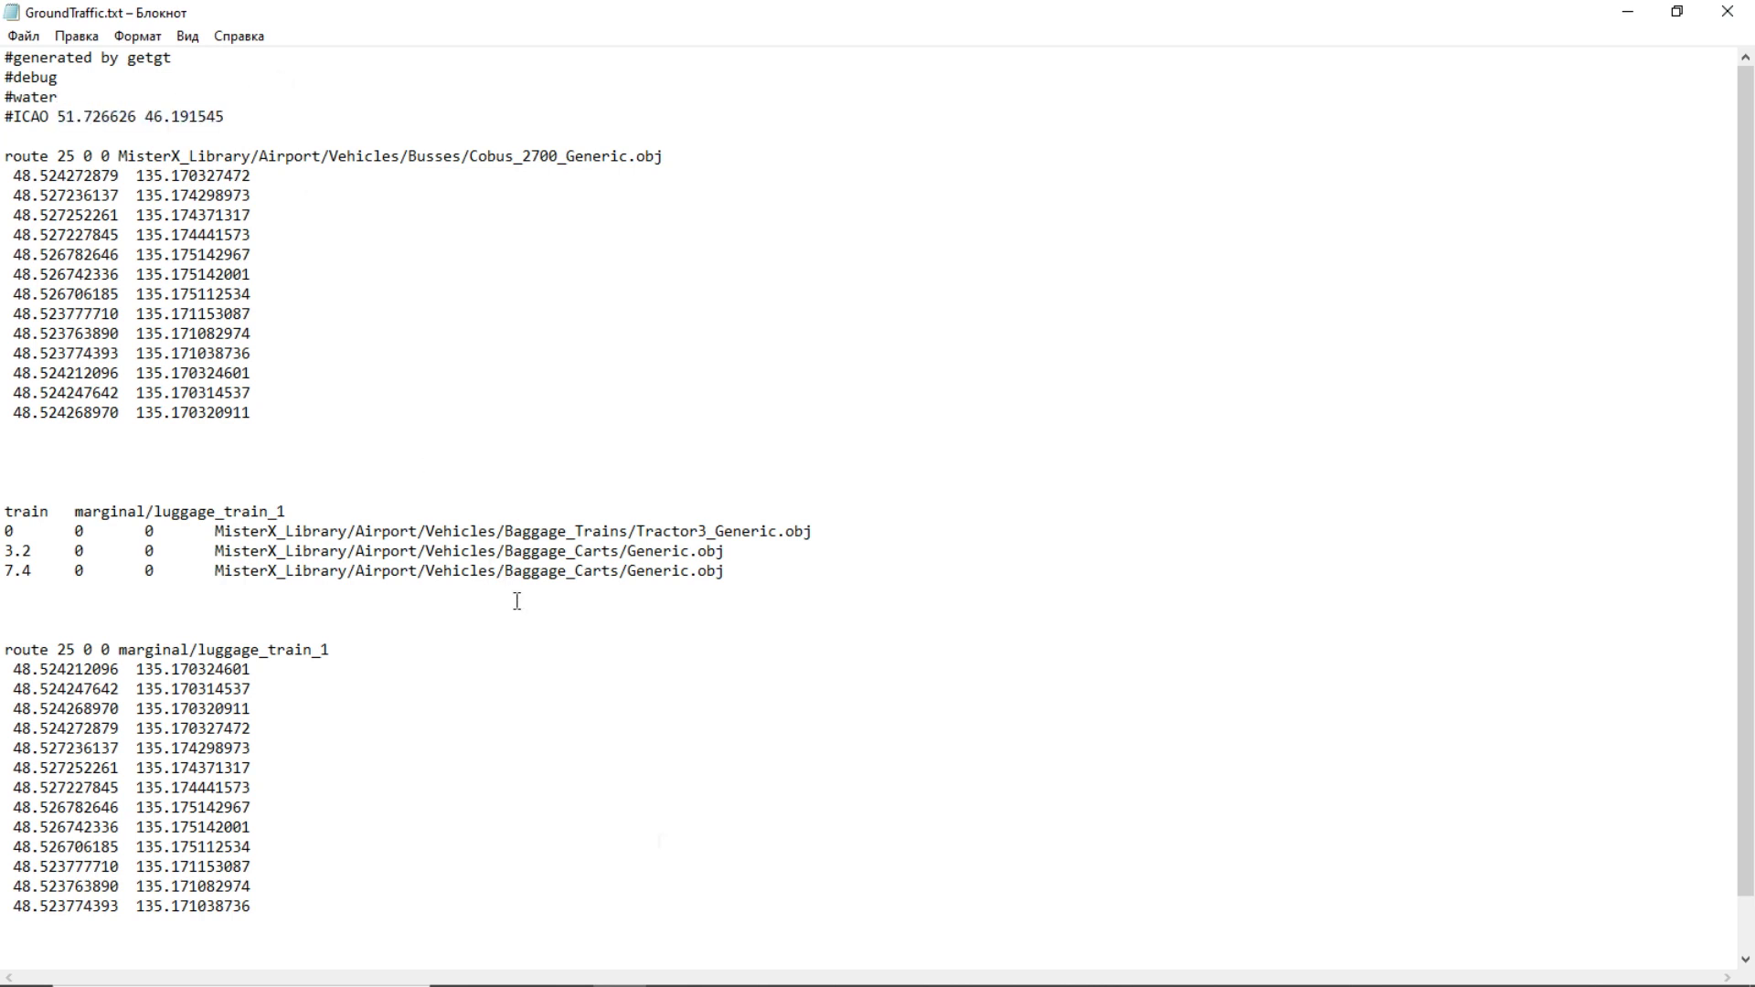
Switch to World Editor to view the Khabarovsk NOVY airport map and return to GroundTraffic.txt in Notepad.
mouse_move(775, 976)
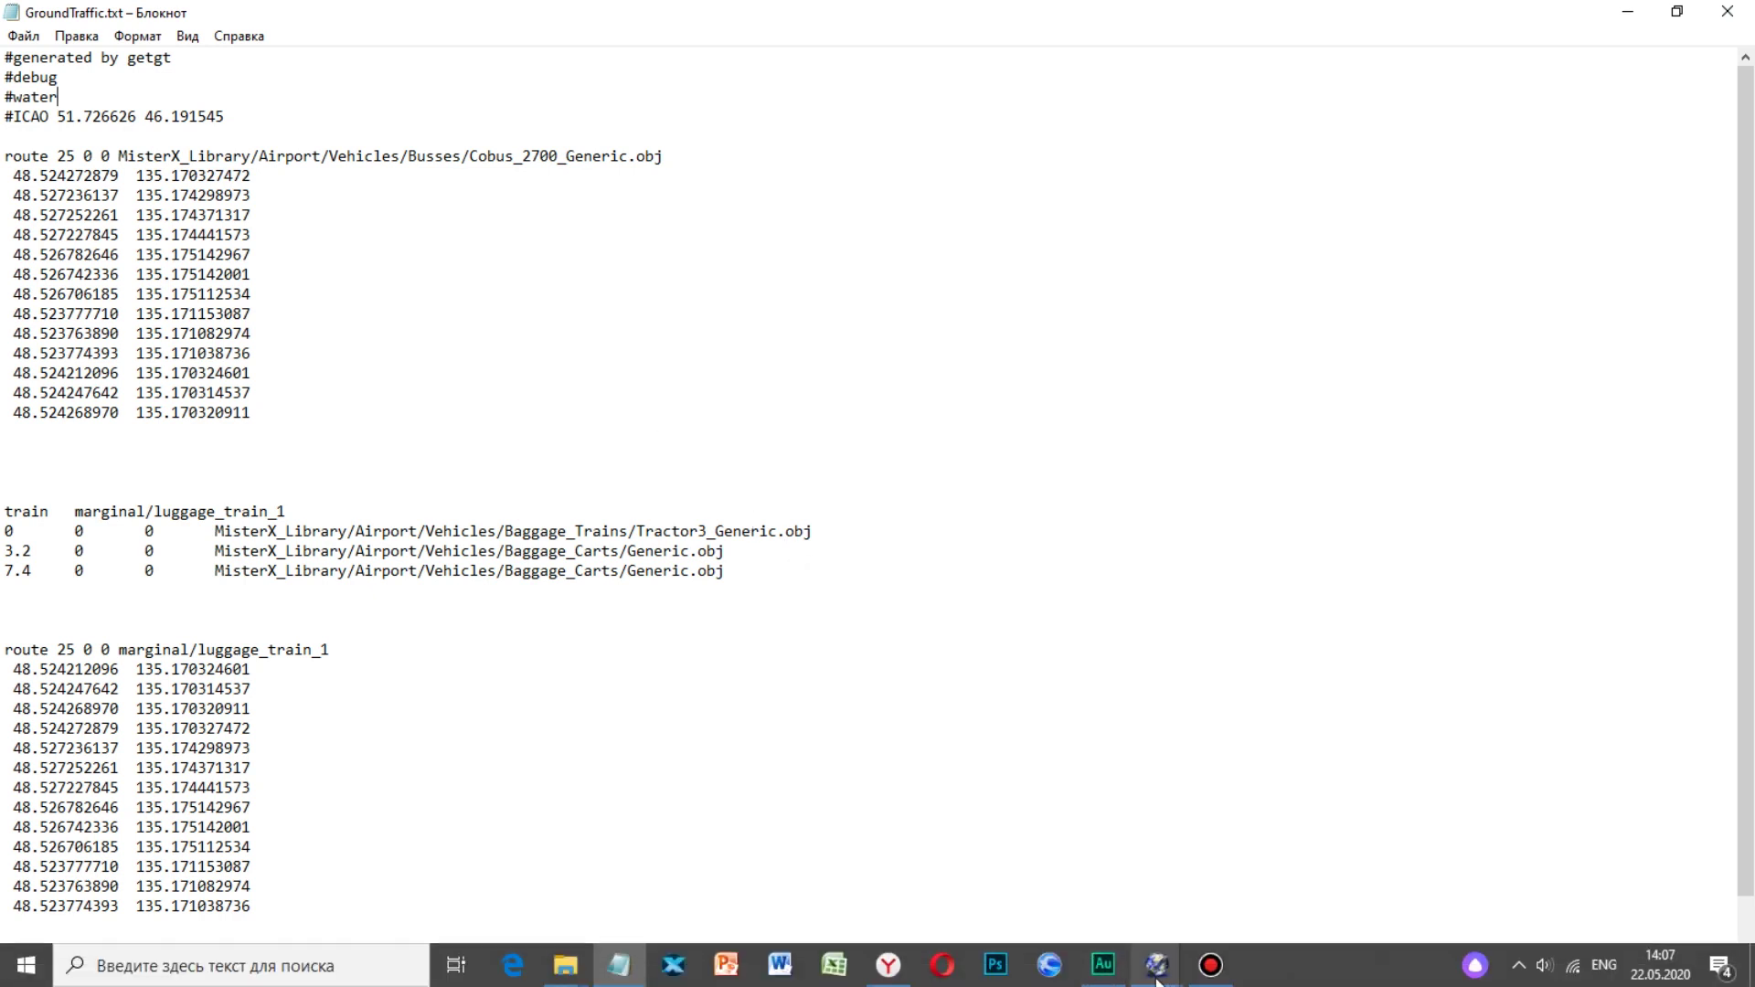
mouse_move(1157, 965)
left_click(1185, 892)
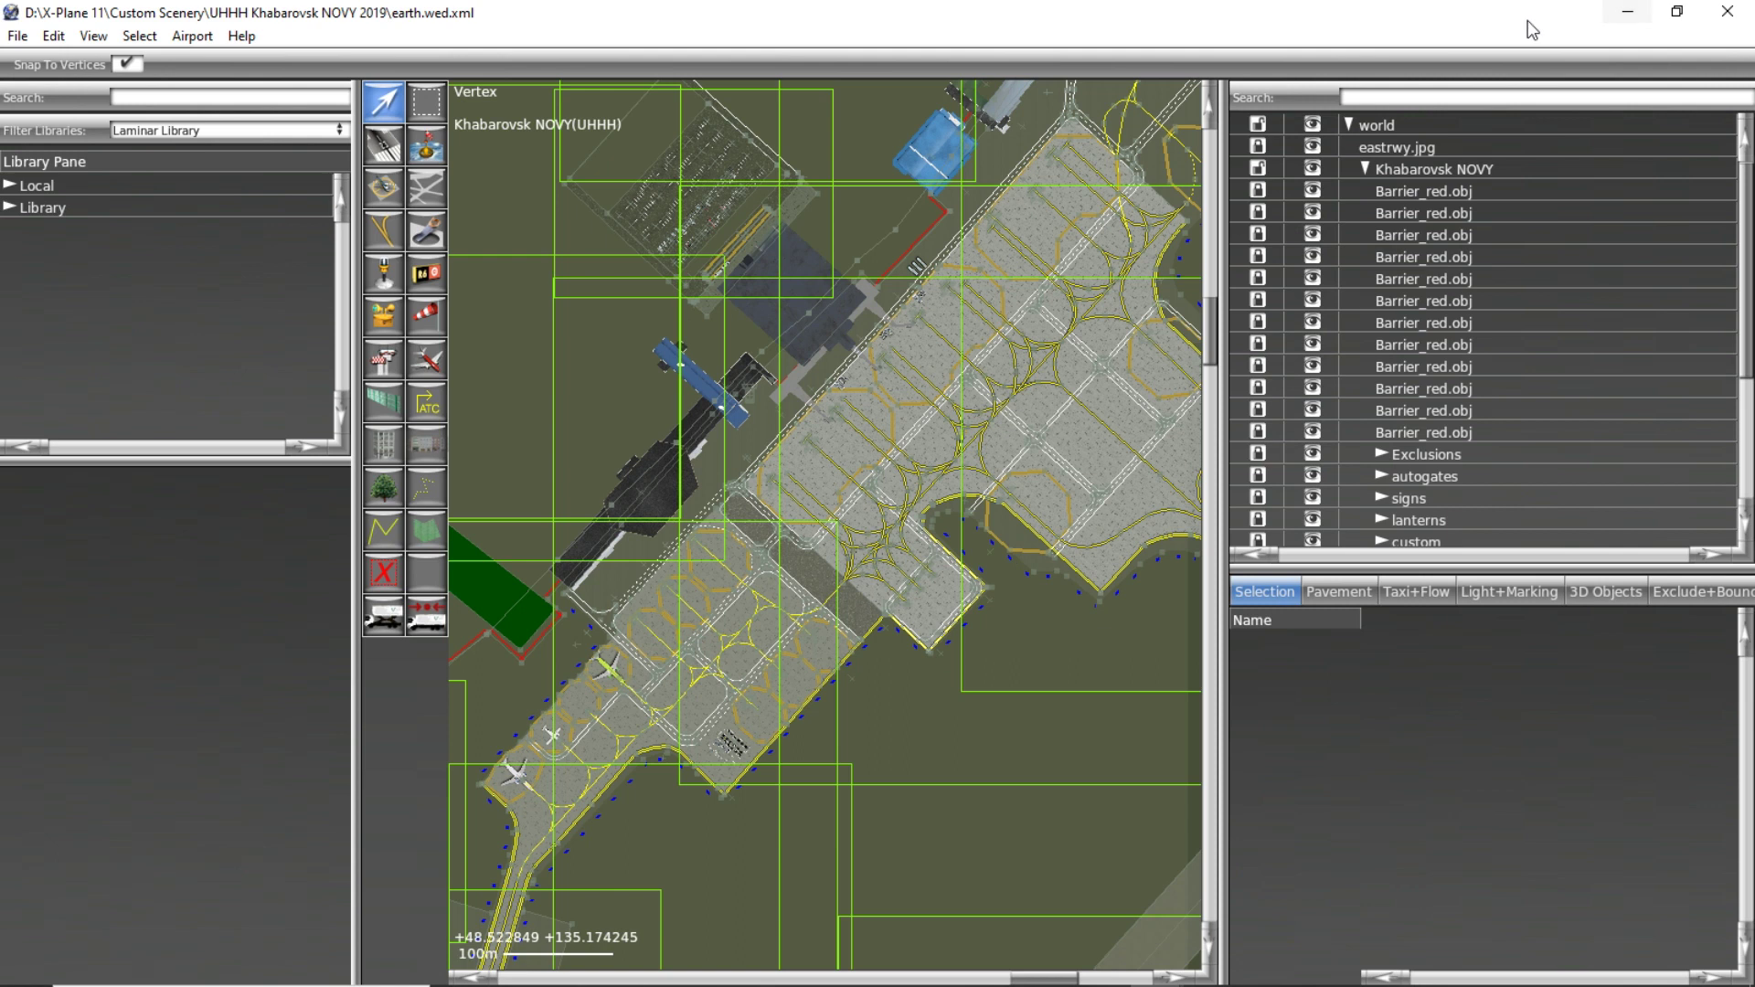
left_click(618, 965)
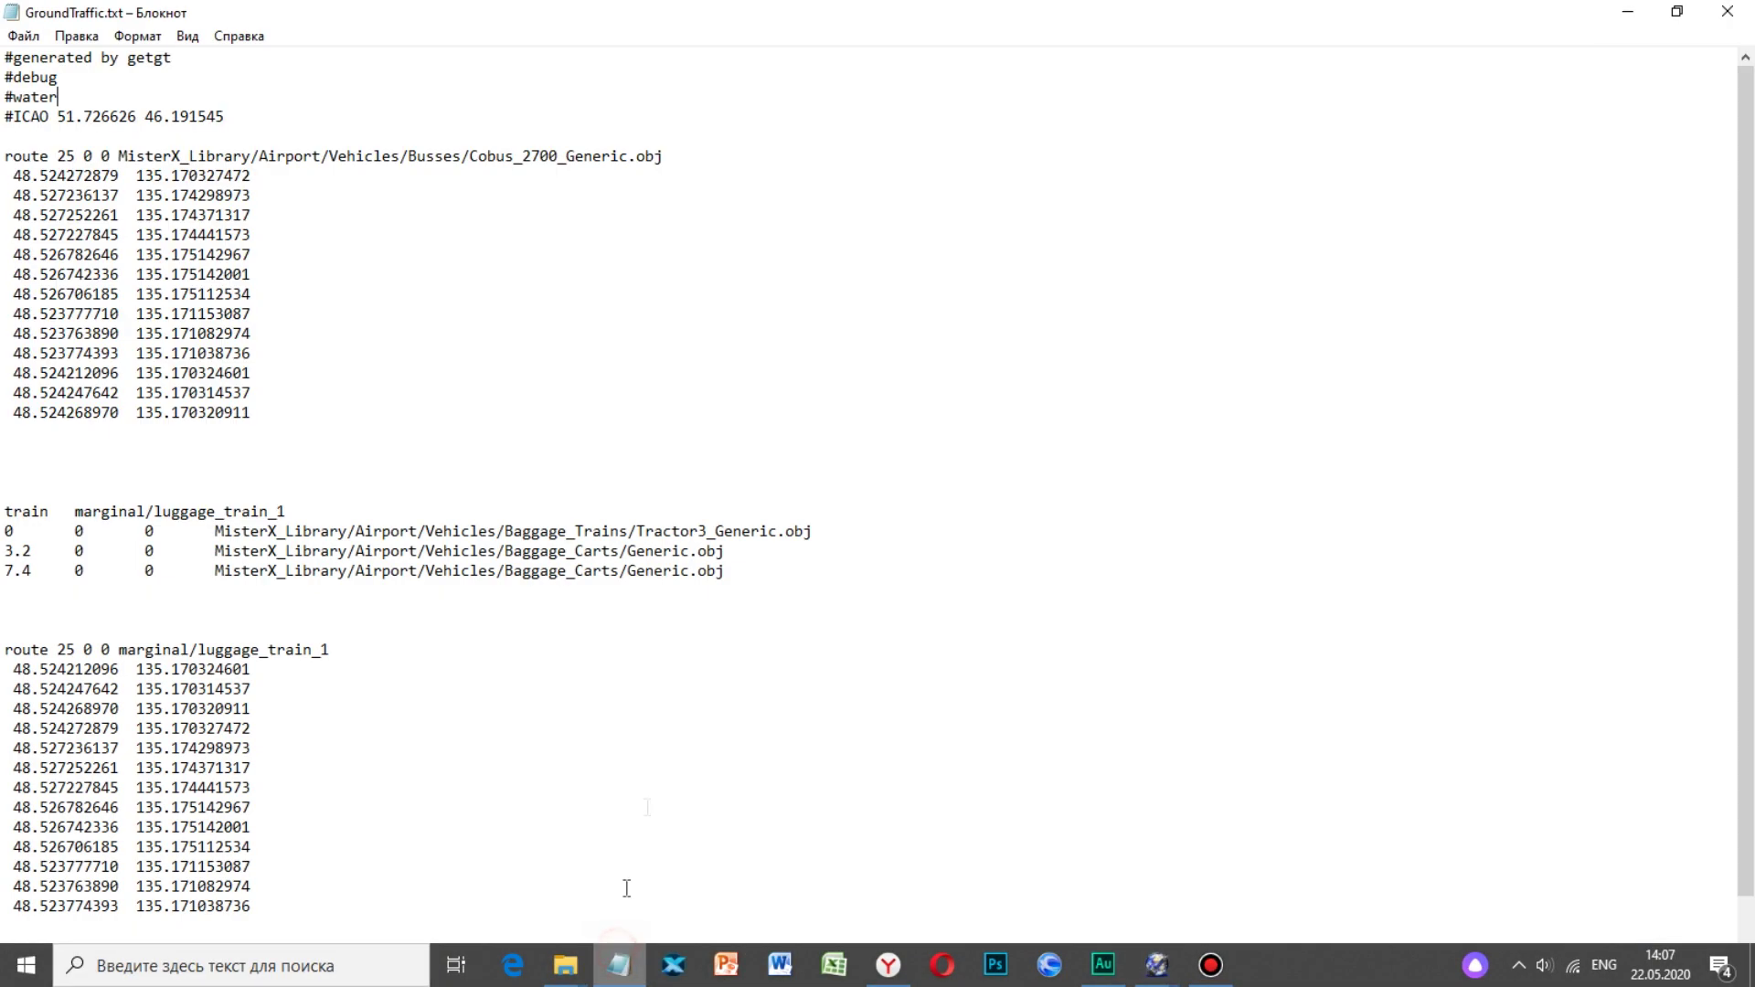
Highlight the latitude and longitude pair after #ICAO in the text file.
left_click_drag(233, 111, 142, 115)
left_click(115, 136)
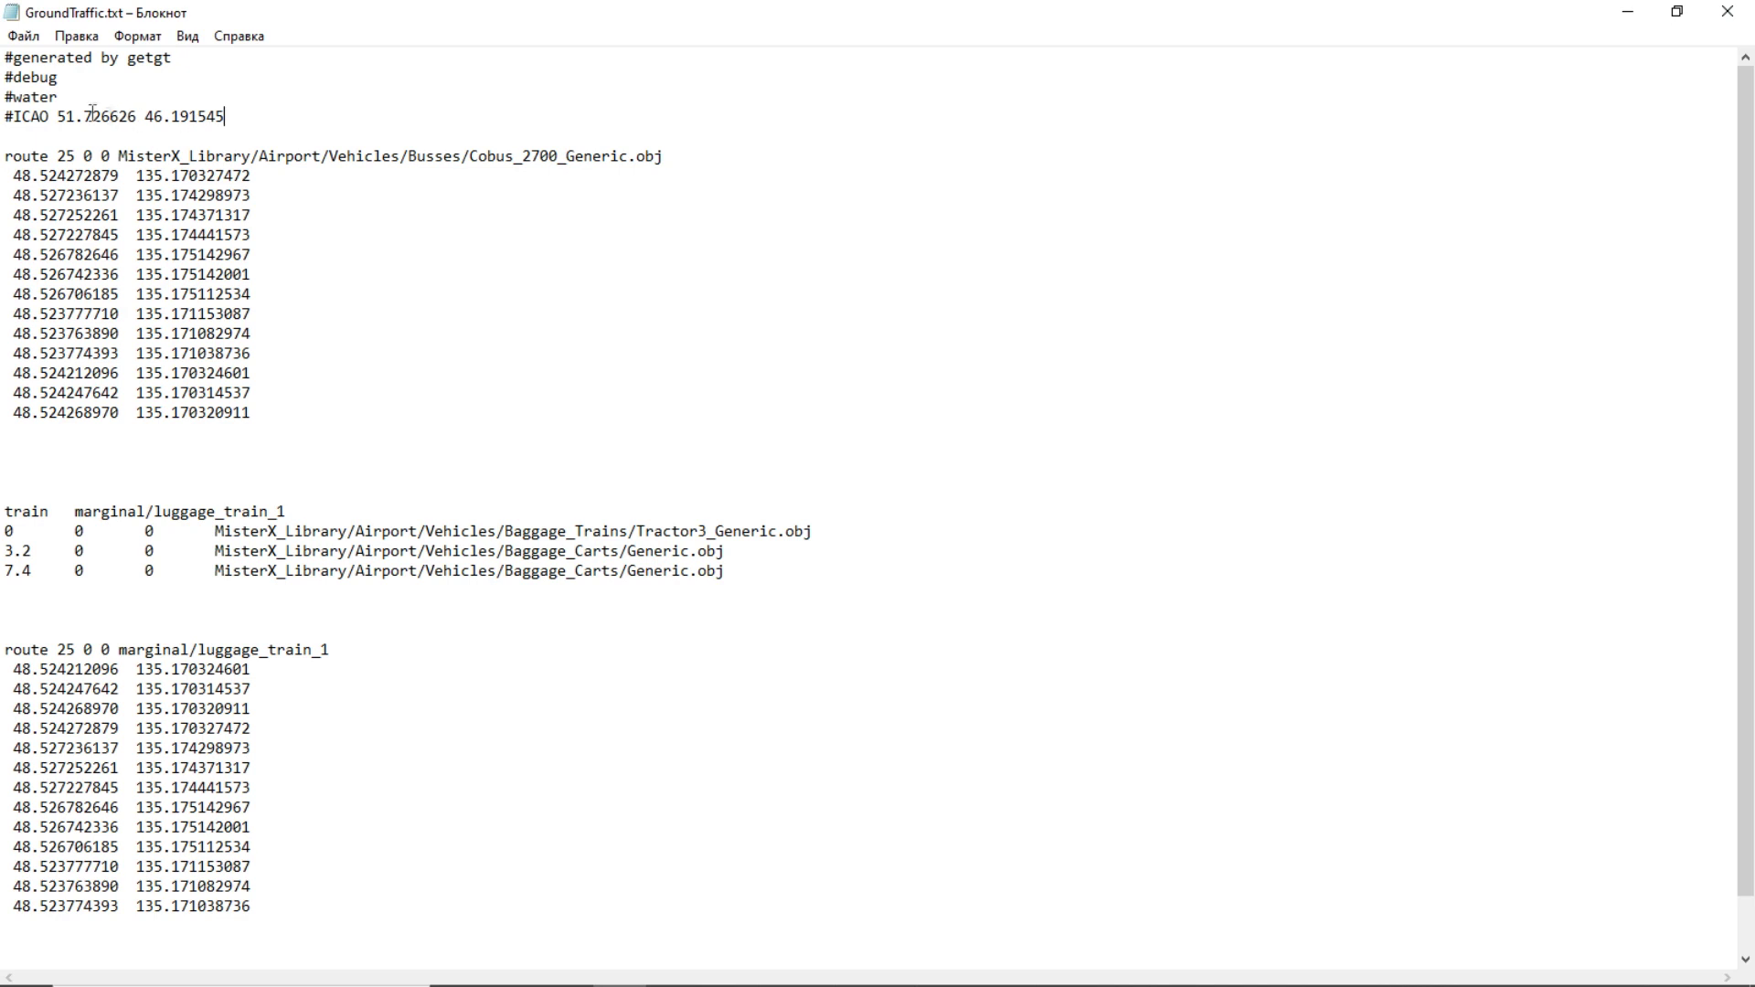
left_click_drag(57, 111, 237, 111)
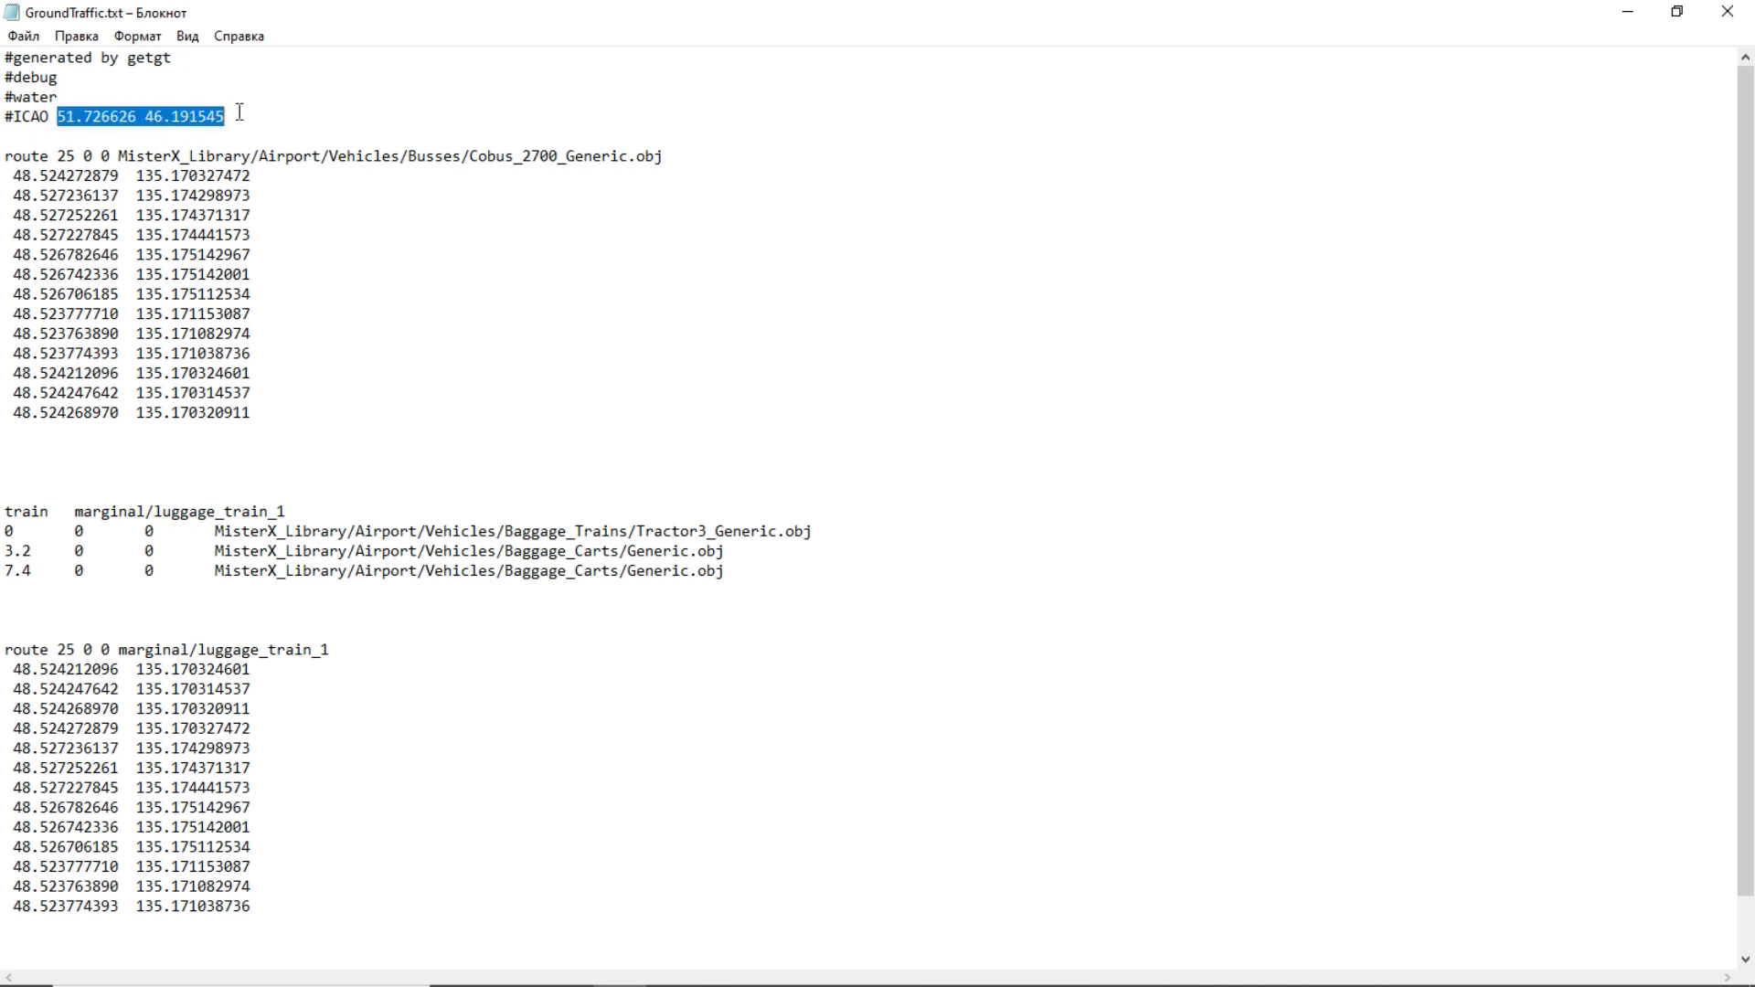
left_click(304, 284)
Examine the bus route block and the full file contents by highlighting them.
left_click_drag(2, 156, 305, 203)
left_click(324, 250)
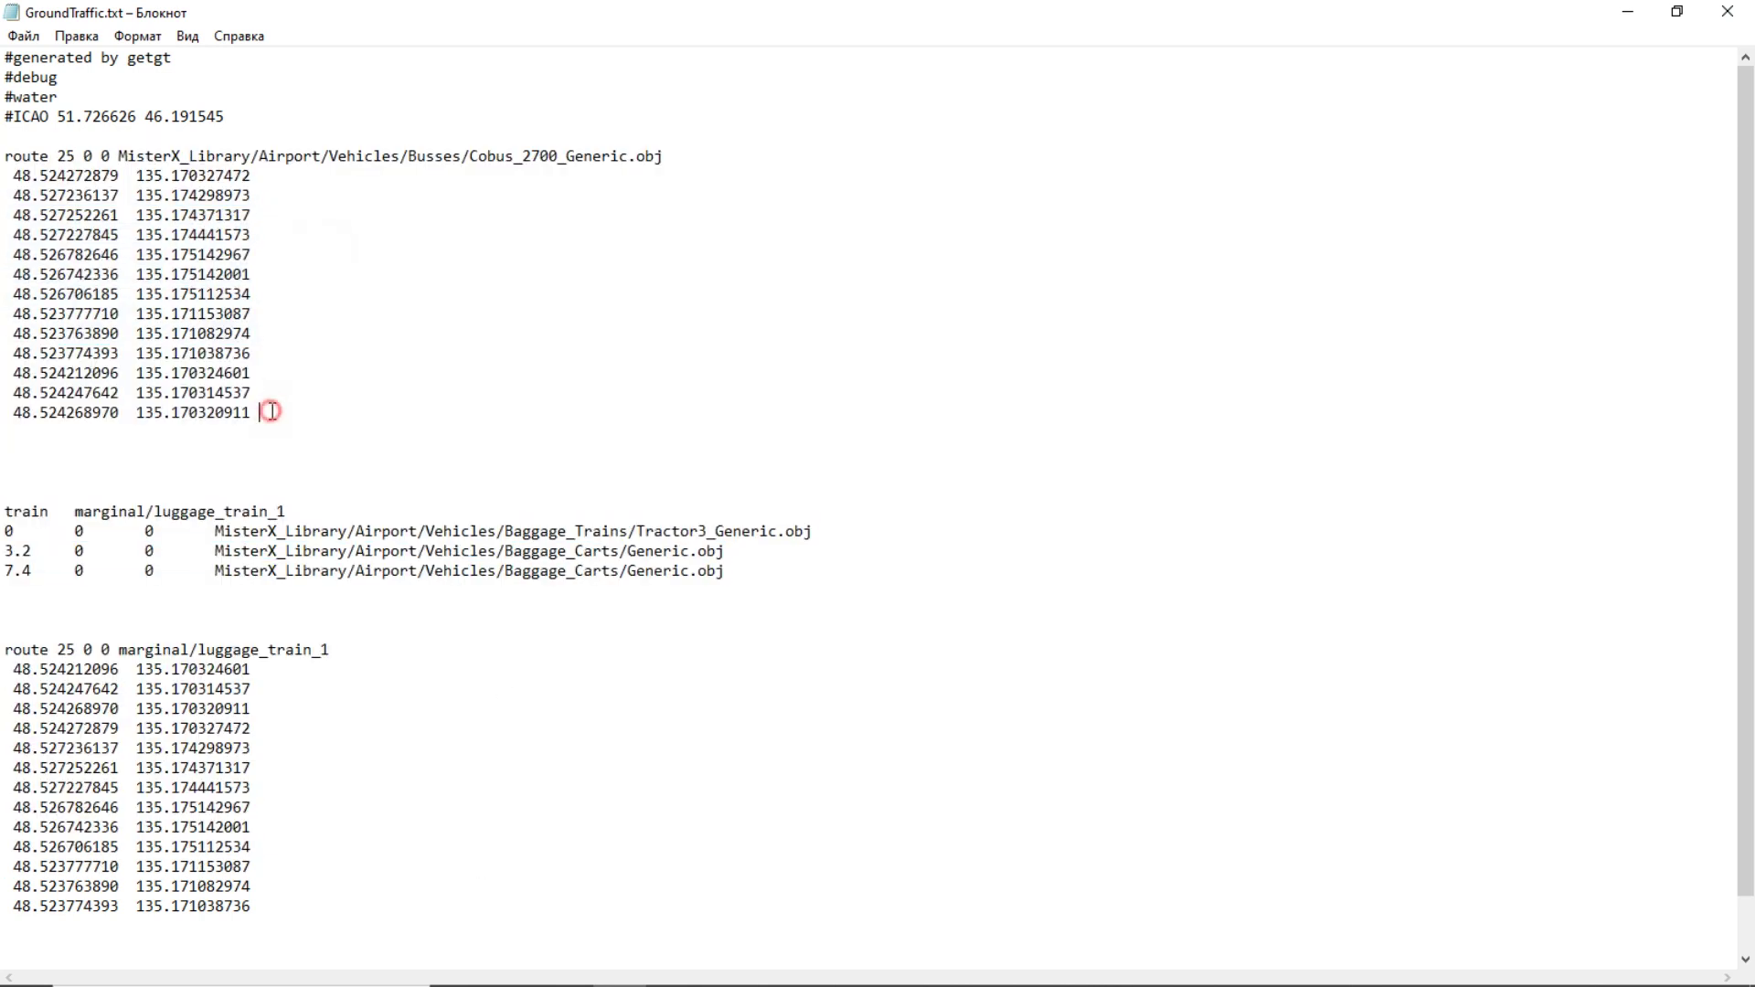
left_click_drag(275, 913, 7, 58)
left_click(277, 333)
left_click_drag(265, 412, 4, 156)
left_click(325, 889)
left_click_drag(262, 909, 3, 55)
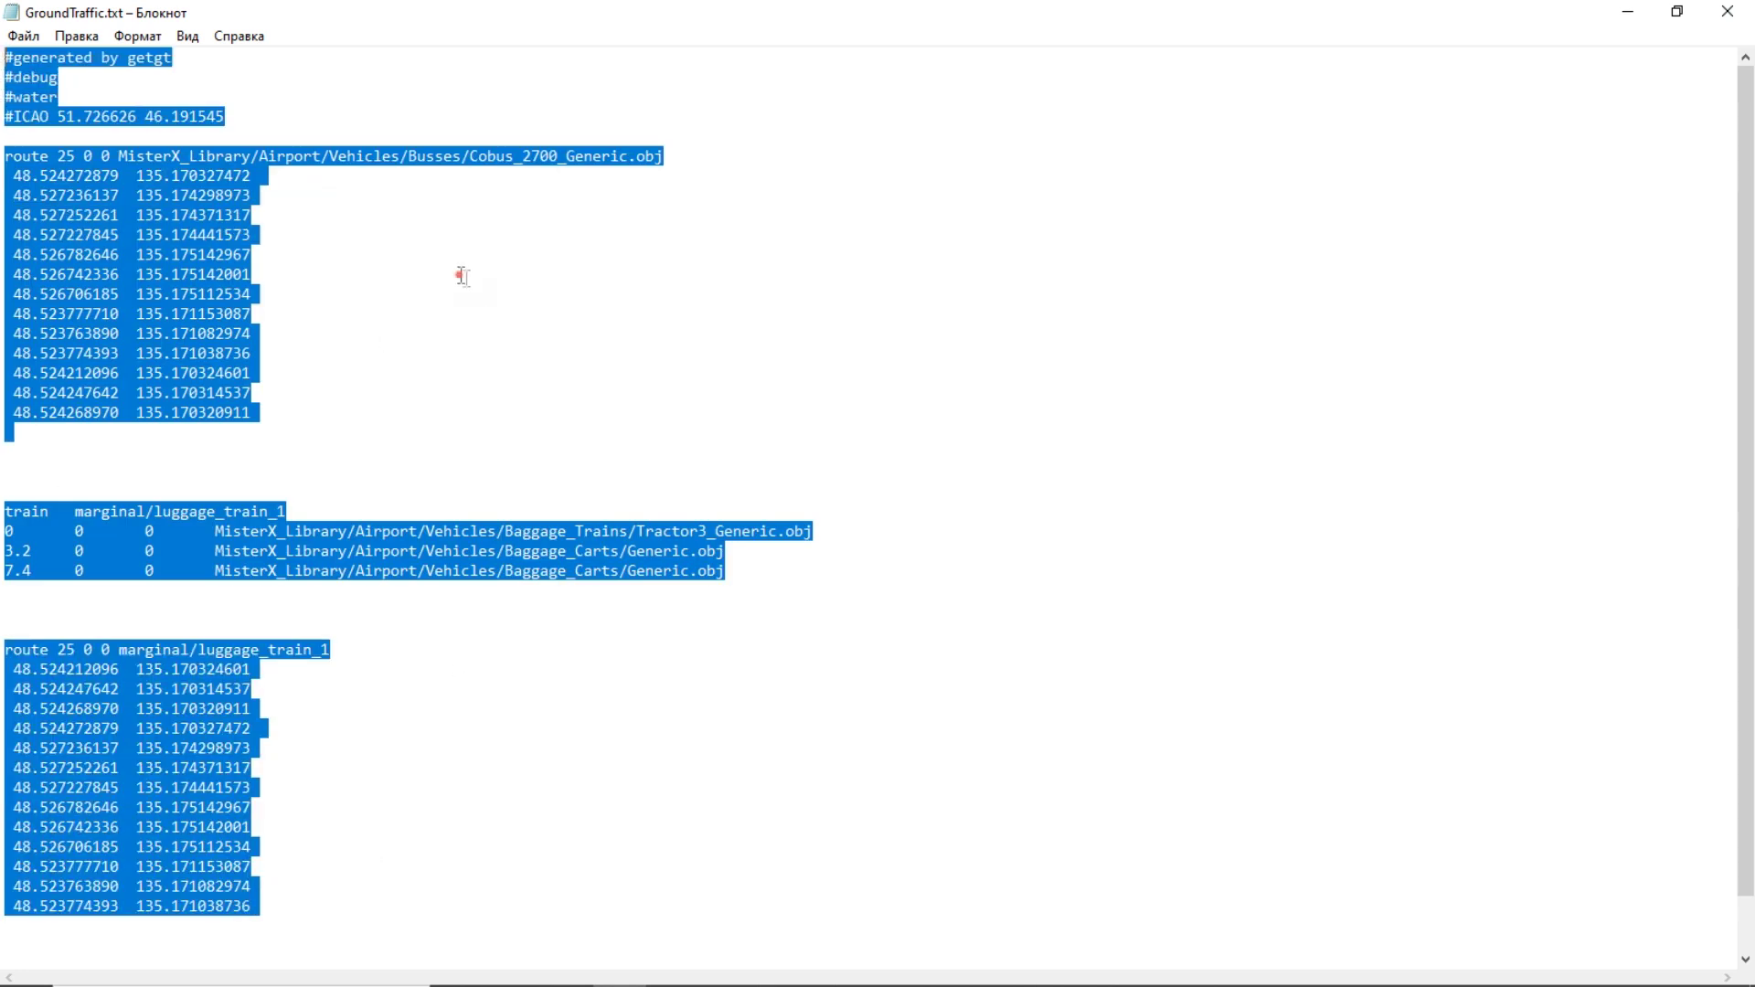
left_click(457, 274)
Inspect how the blank line separates the header from the route and train definitions and where the bus waypoints end.
left_click(53, 137)
left_click(59, 142)
left_click(59, 150)
left_click(59, 144)
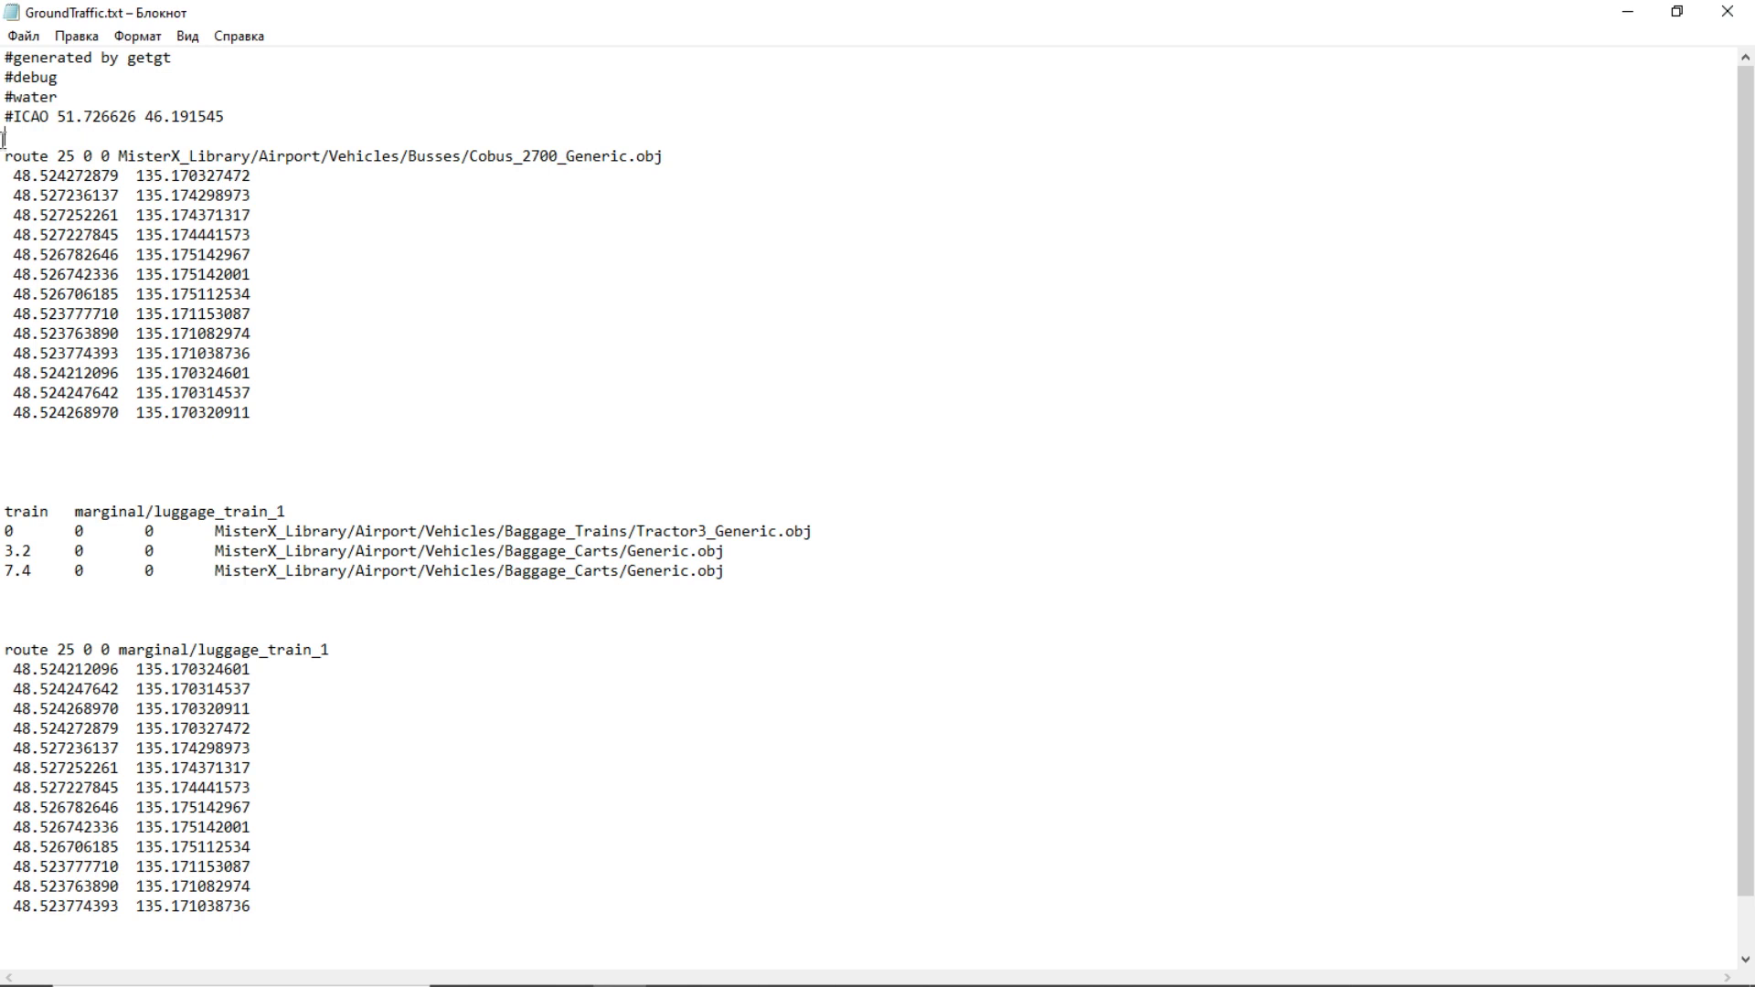
left_click_drag(5, 163, 387, 802)
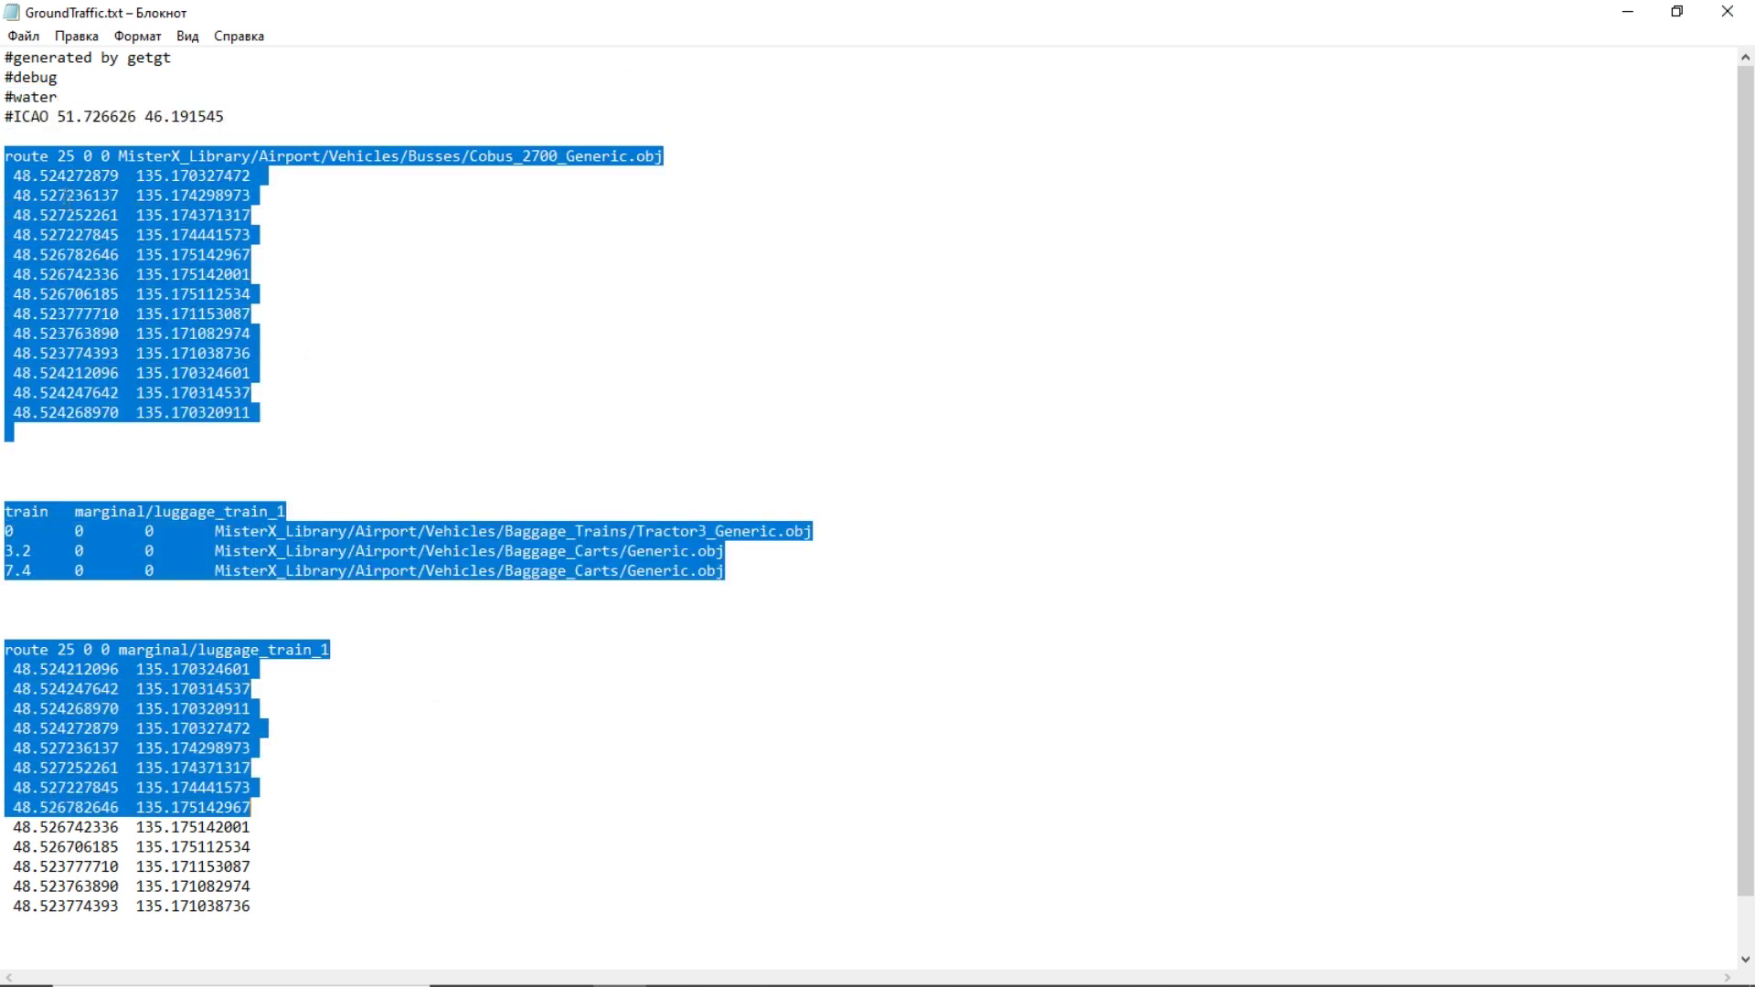
left_click(29, 137)
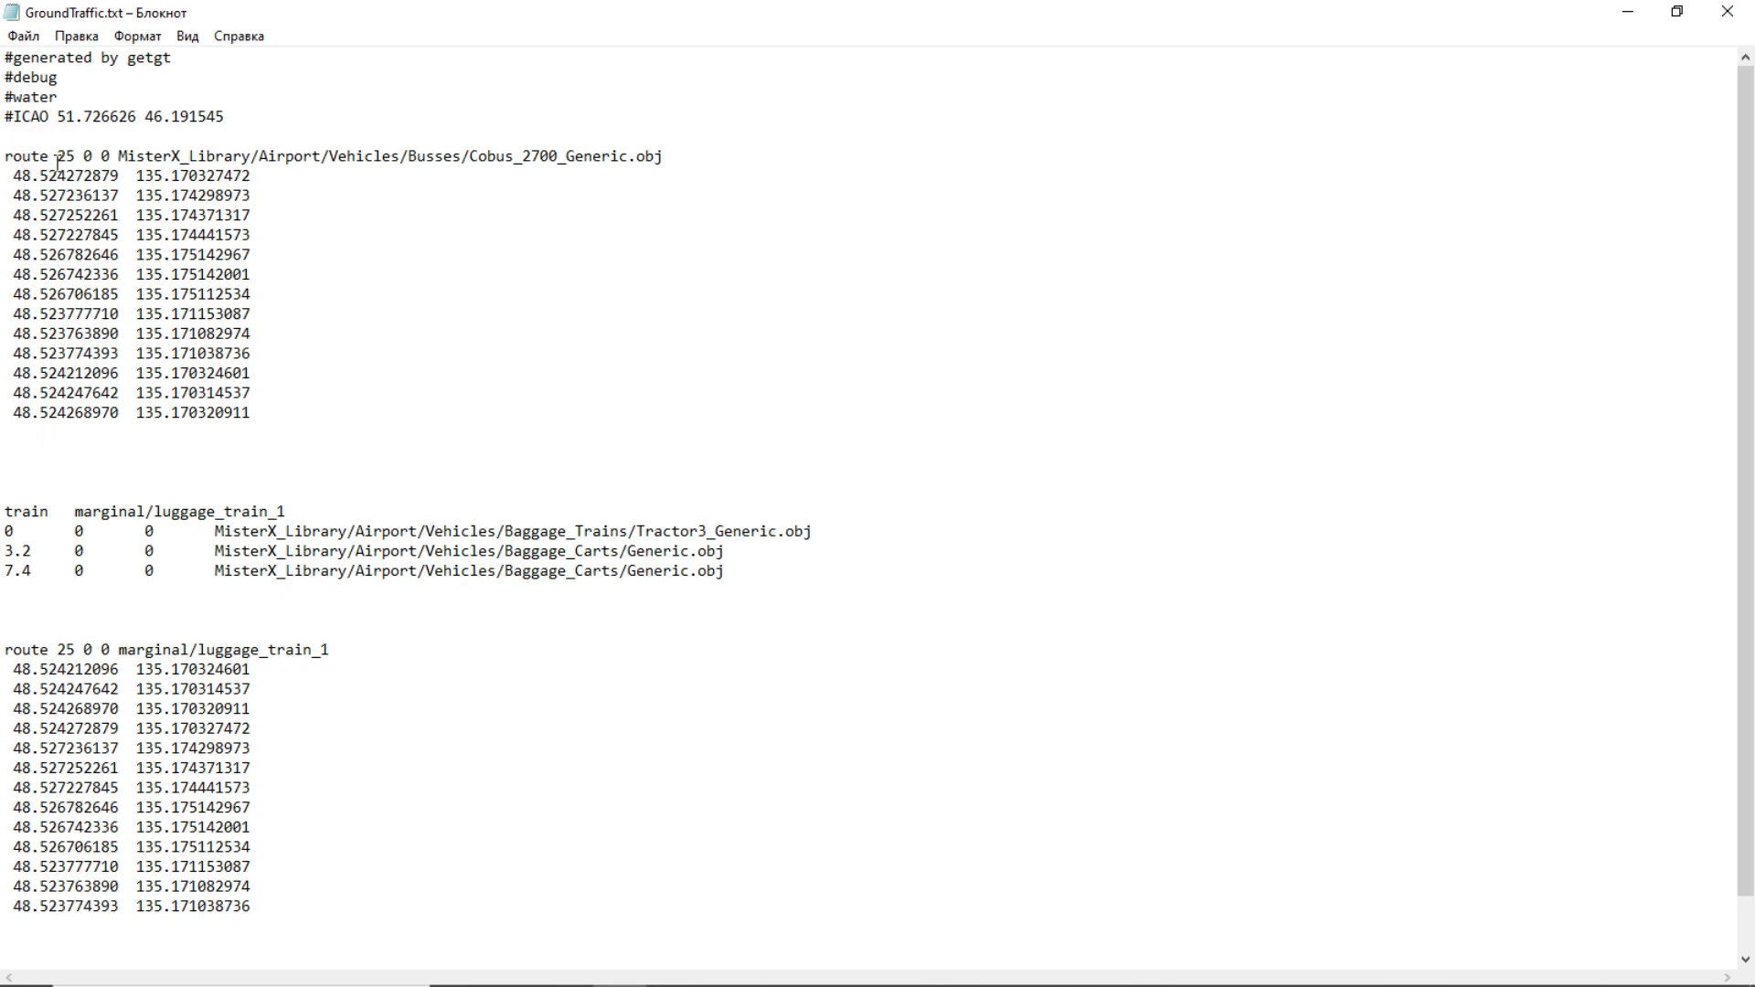
left_click(787, 137)
left_click_drag(255, 425, 377, 340)
left_click(293, 298)
left_click(367, 334)
Examine the bus route line's numeric parameters and highlight its Cobus_2700_Generic.obj library path.
mouse_move(79, 153)
left_mouse_down()
mouse_move(18, 149)
mouse_move(104, 157)
left_mouse_up()
left_click(102, 157)
left_click(106, 157)
left_click_drag(120, 156, 737, 159)
Switch to World Editor and expand the Local branch of the object library.
mouse_move(758, 985)
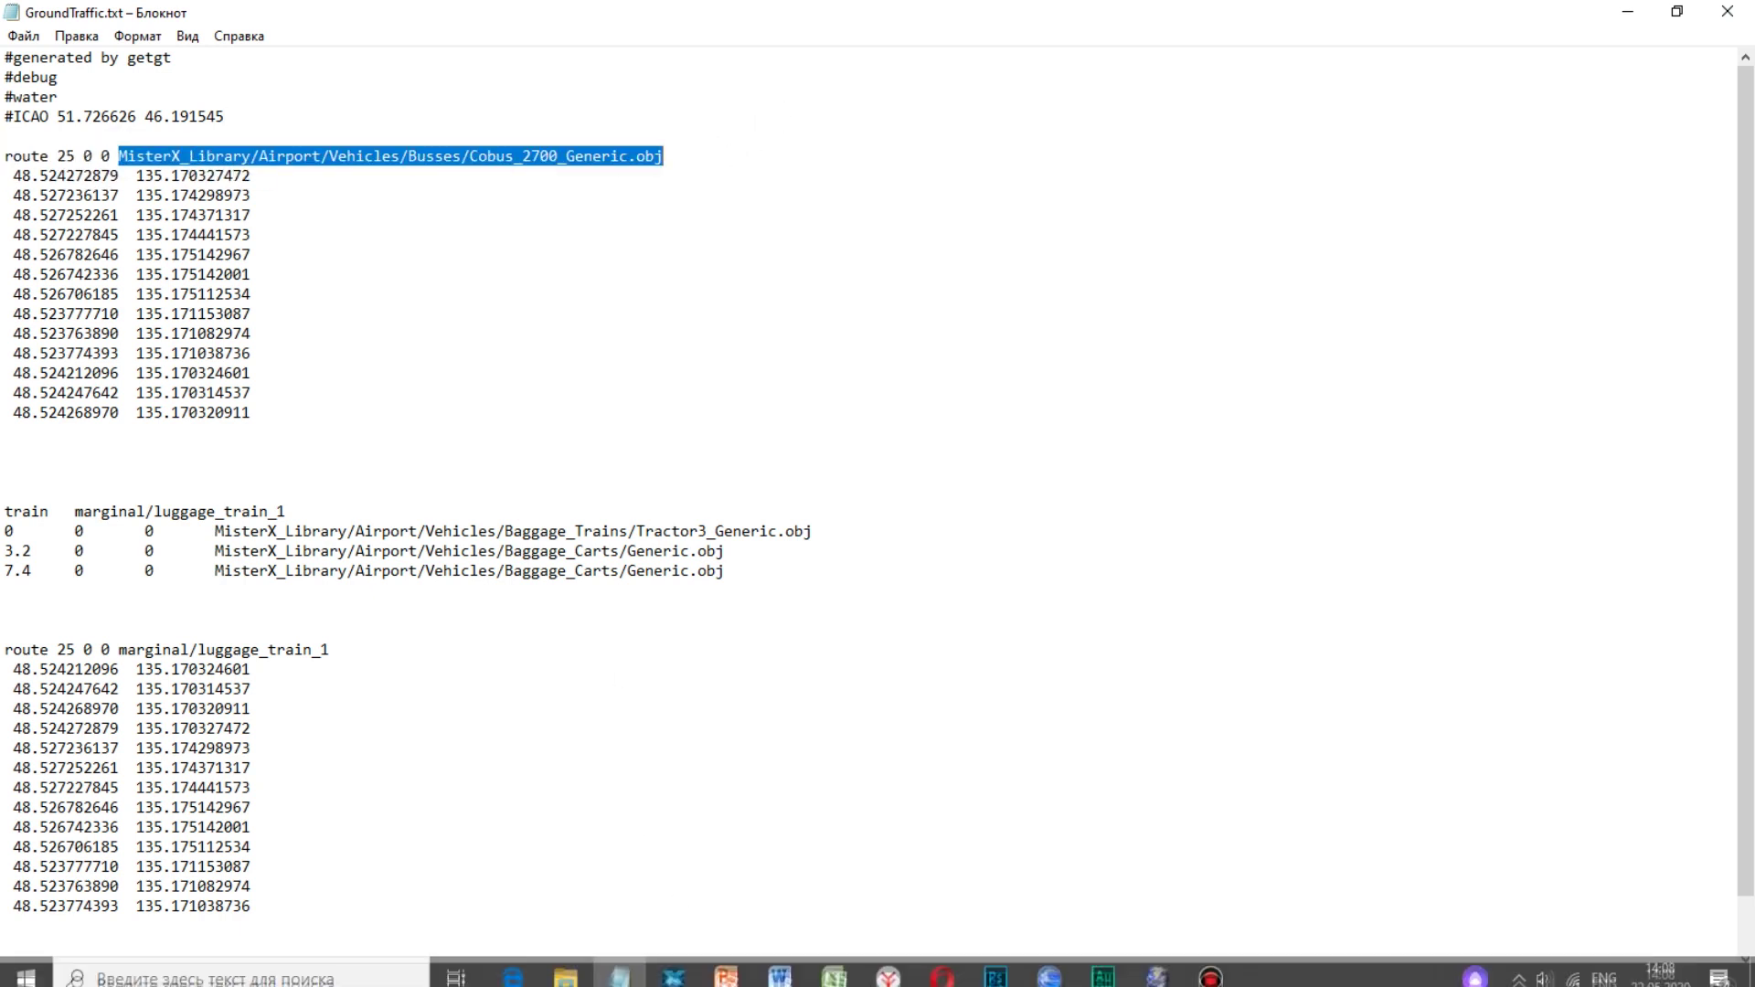
mouse_move(1156, 969)
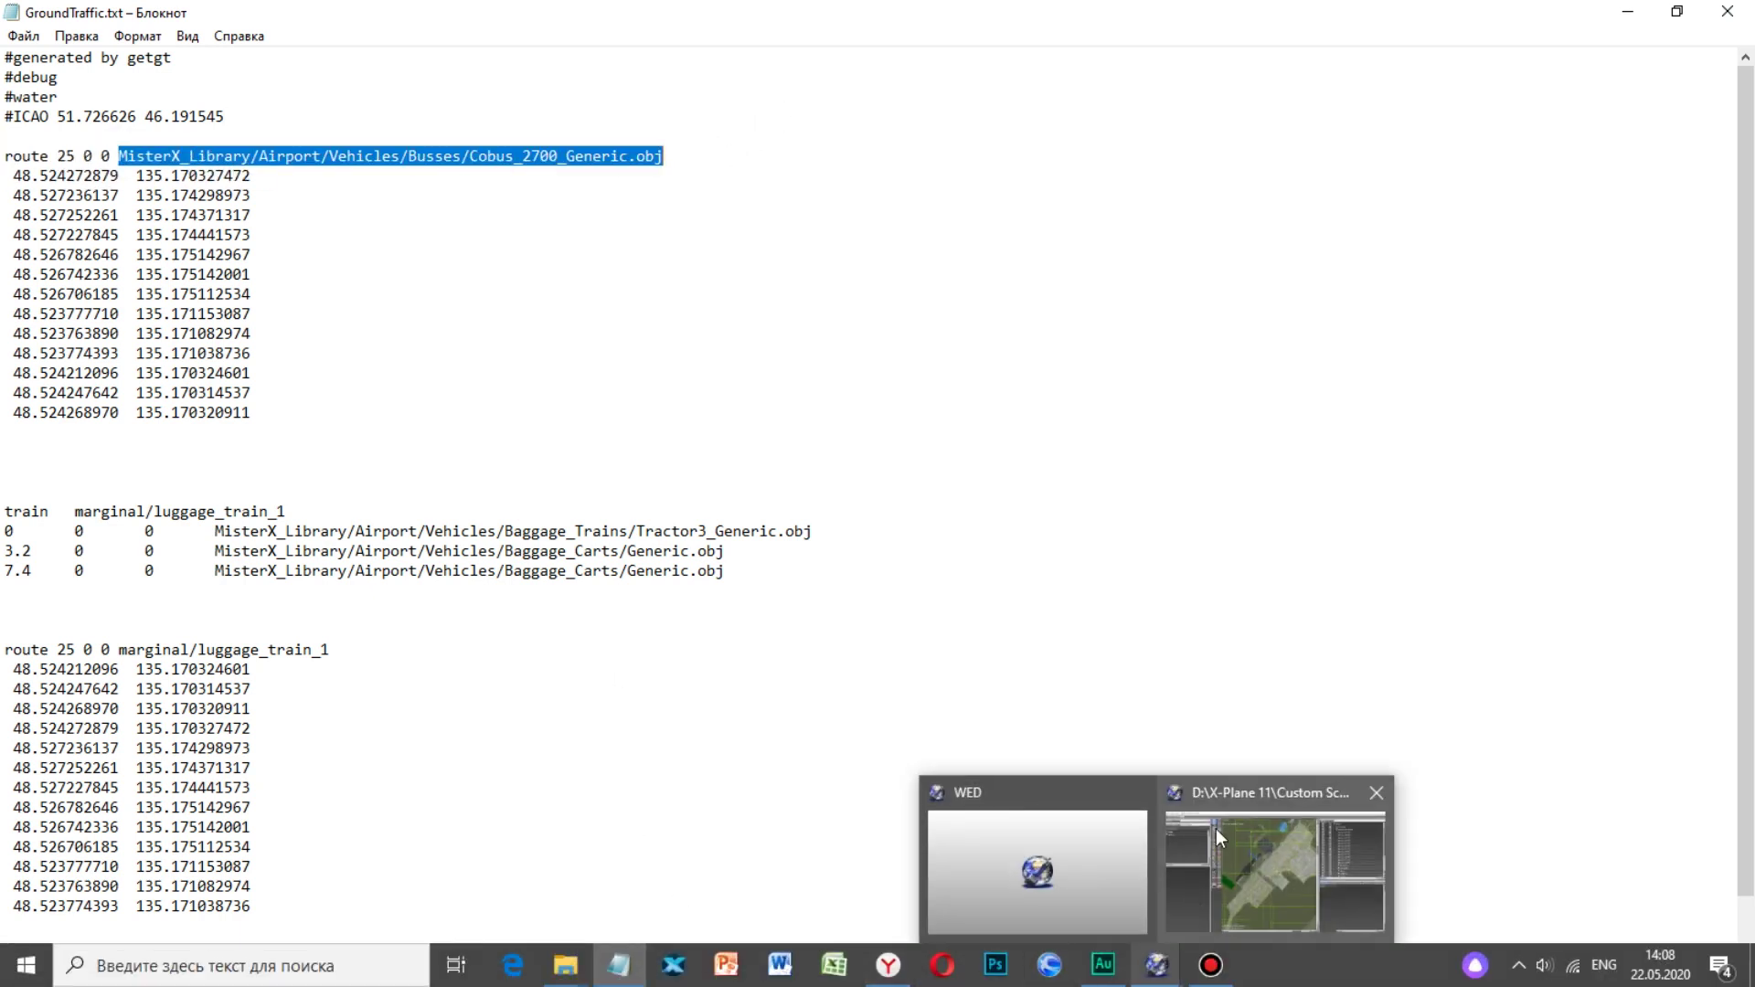
left_click(1216, 828)
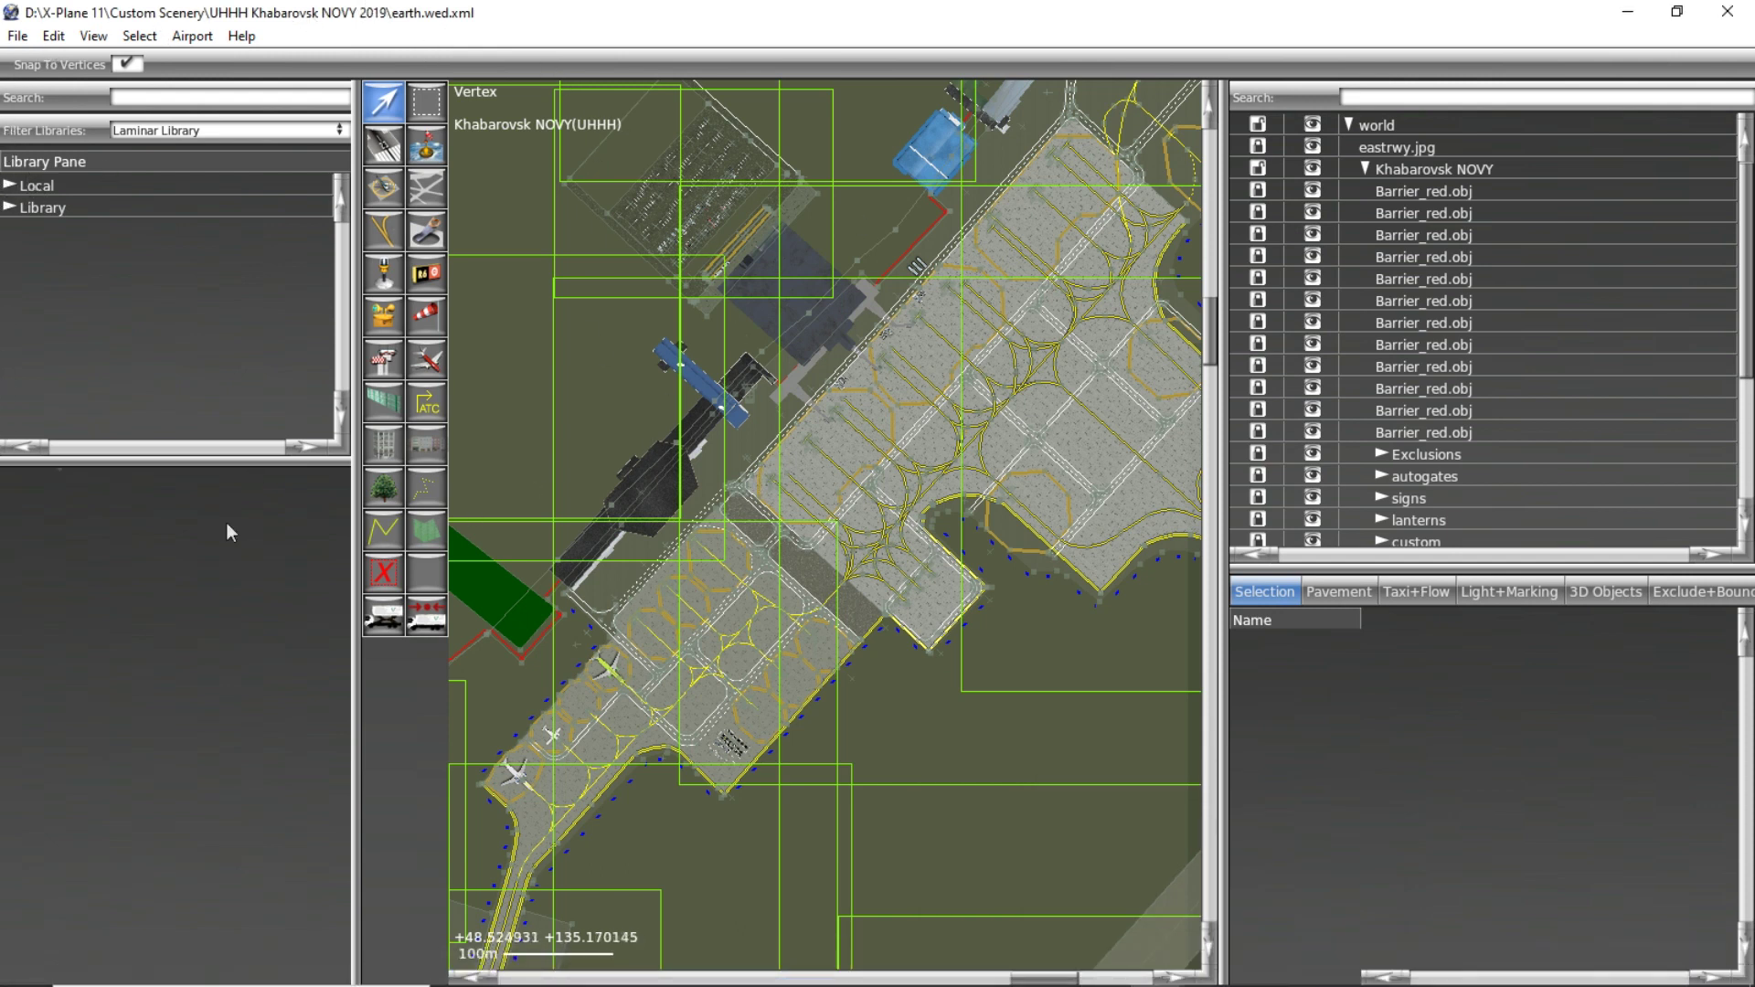
left_click(12, 184)
left_click(12, 184)
left_click(11, 203)
left_click(11, 203)
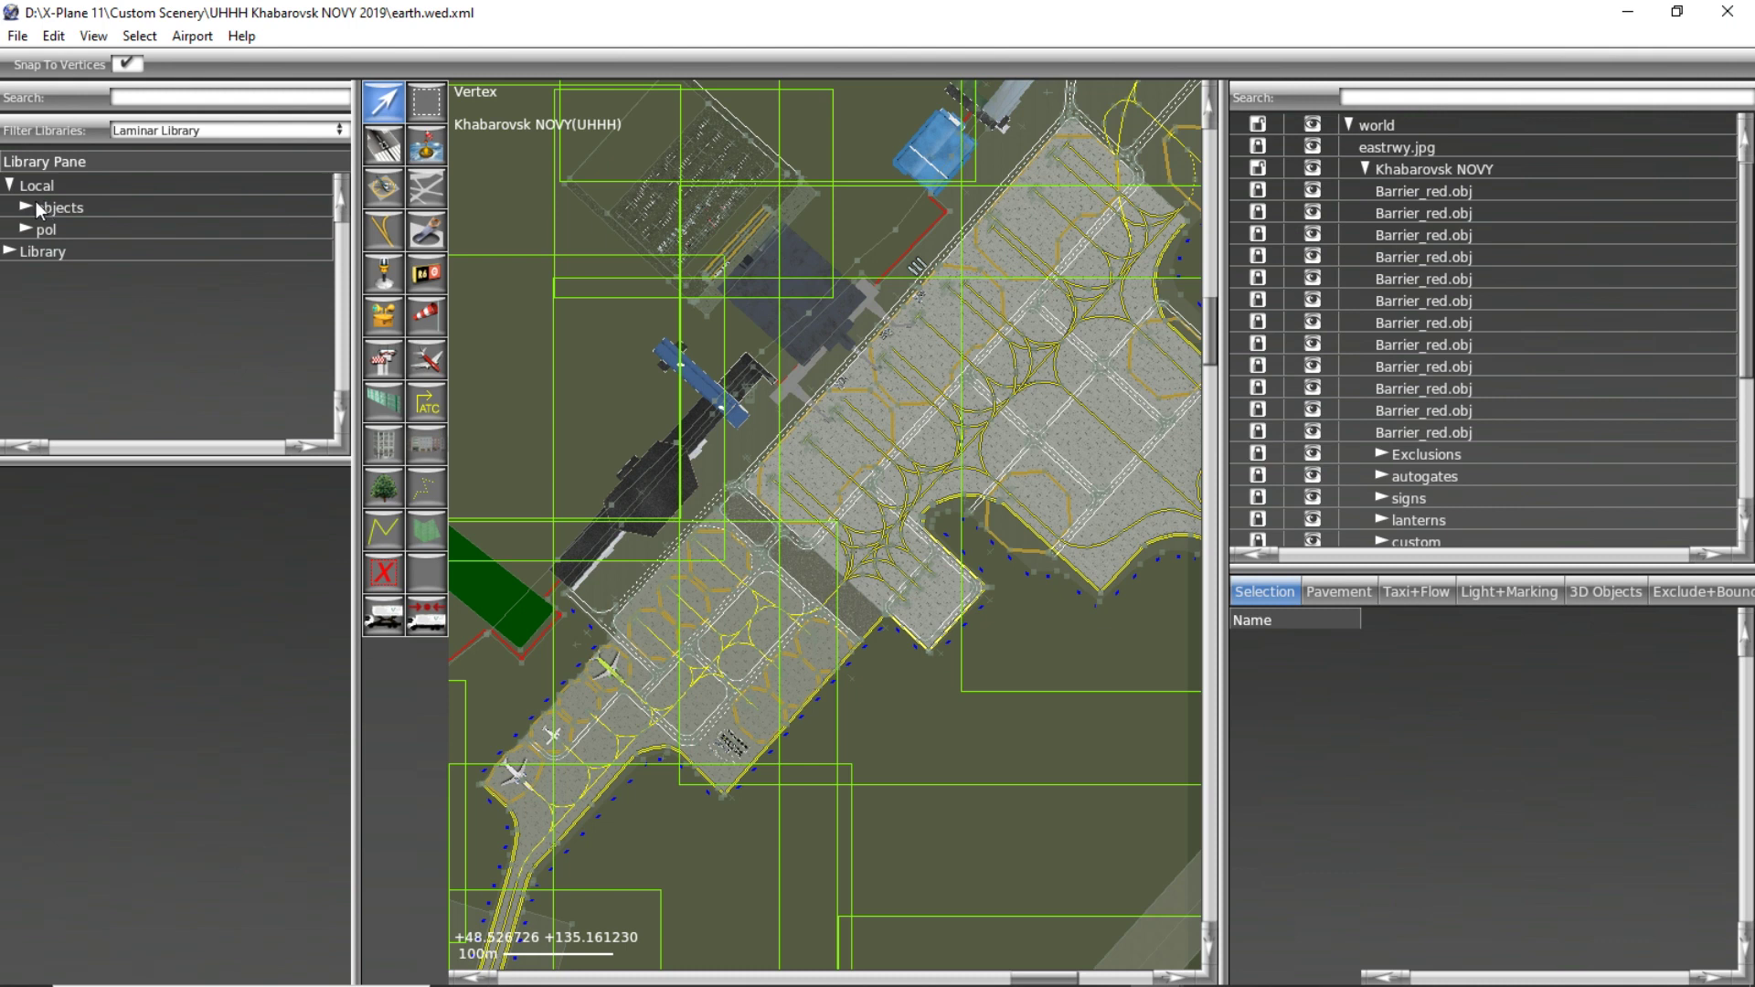
Browse the Library branch, collapse it again and select the local objects folder.
left_click(10, 251)
scroll(128, 283, "down", 2)
scroll(130, 309, "up", 2)
left_click(10, 251)
left_click(91, 229)
left_click(79, 191)
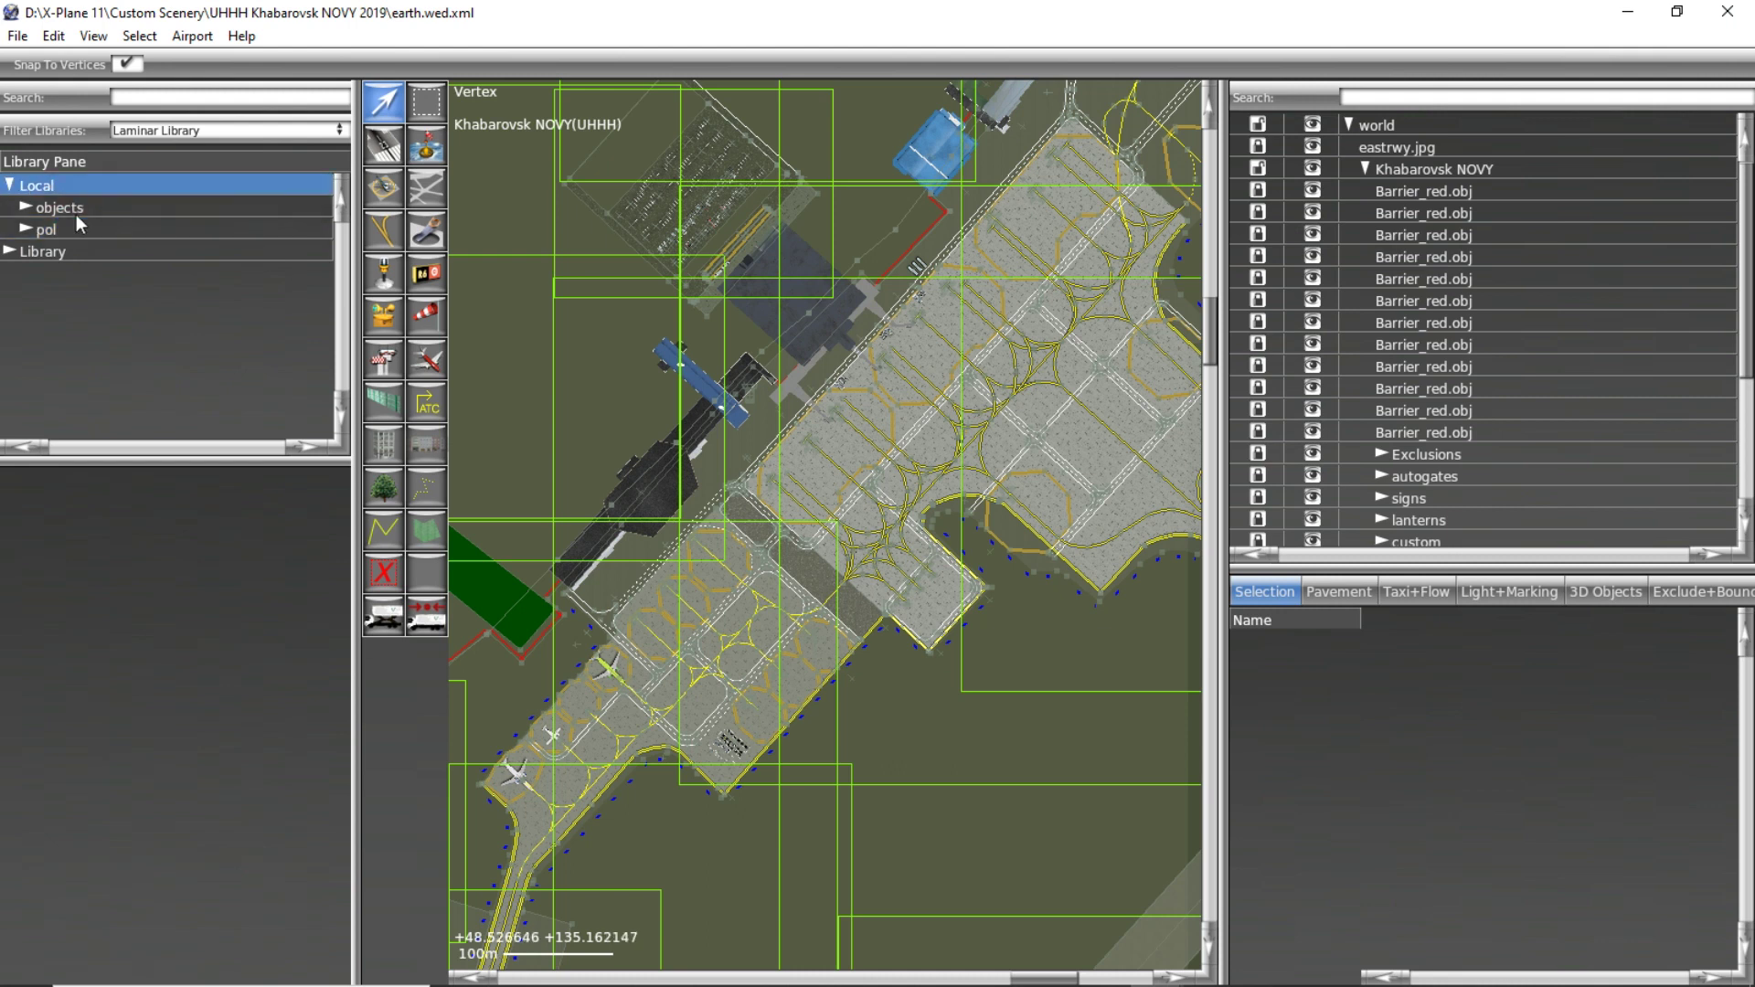
left_click(75, 212)
scroll(640, 320, "up", 2)
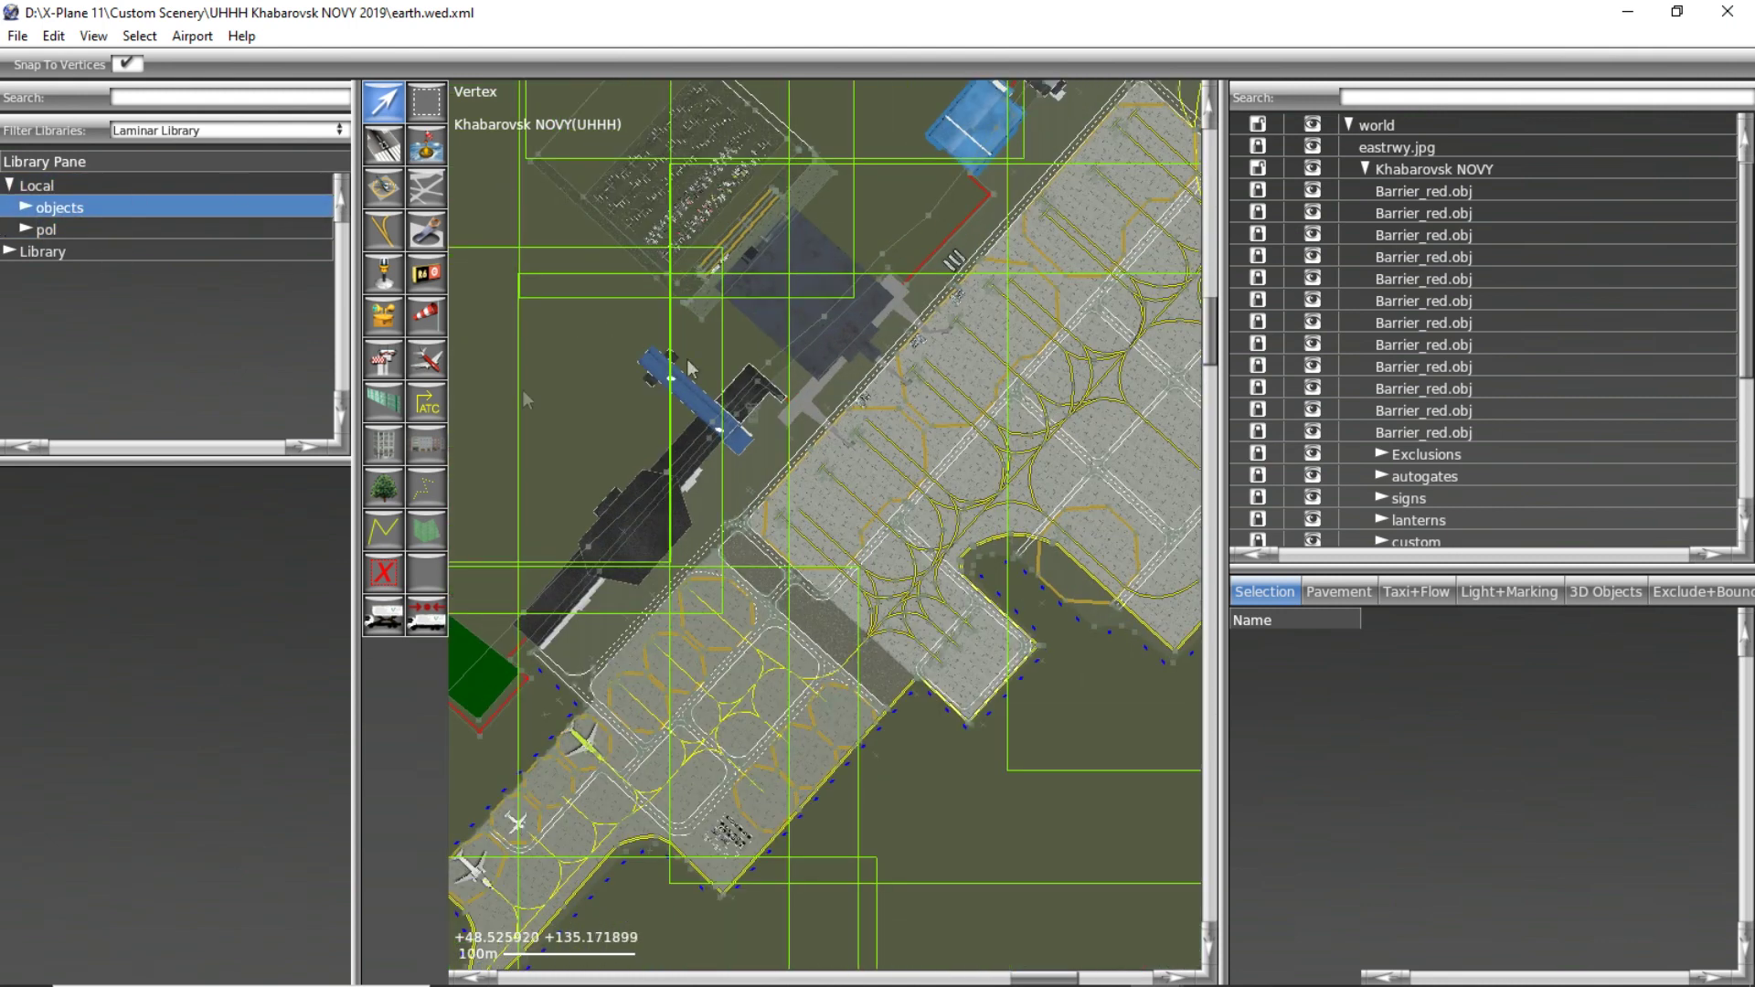
Expand the Library branch of the object library to list the installed scenery libraries.
left_click(82, 228)
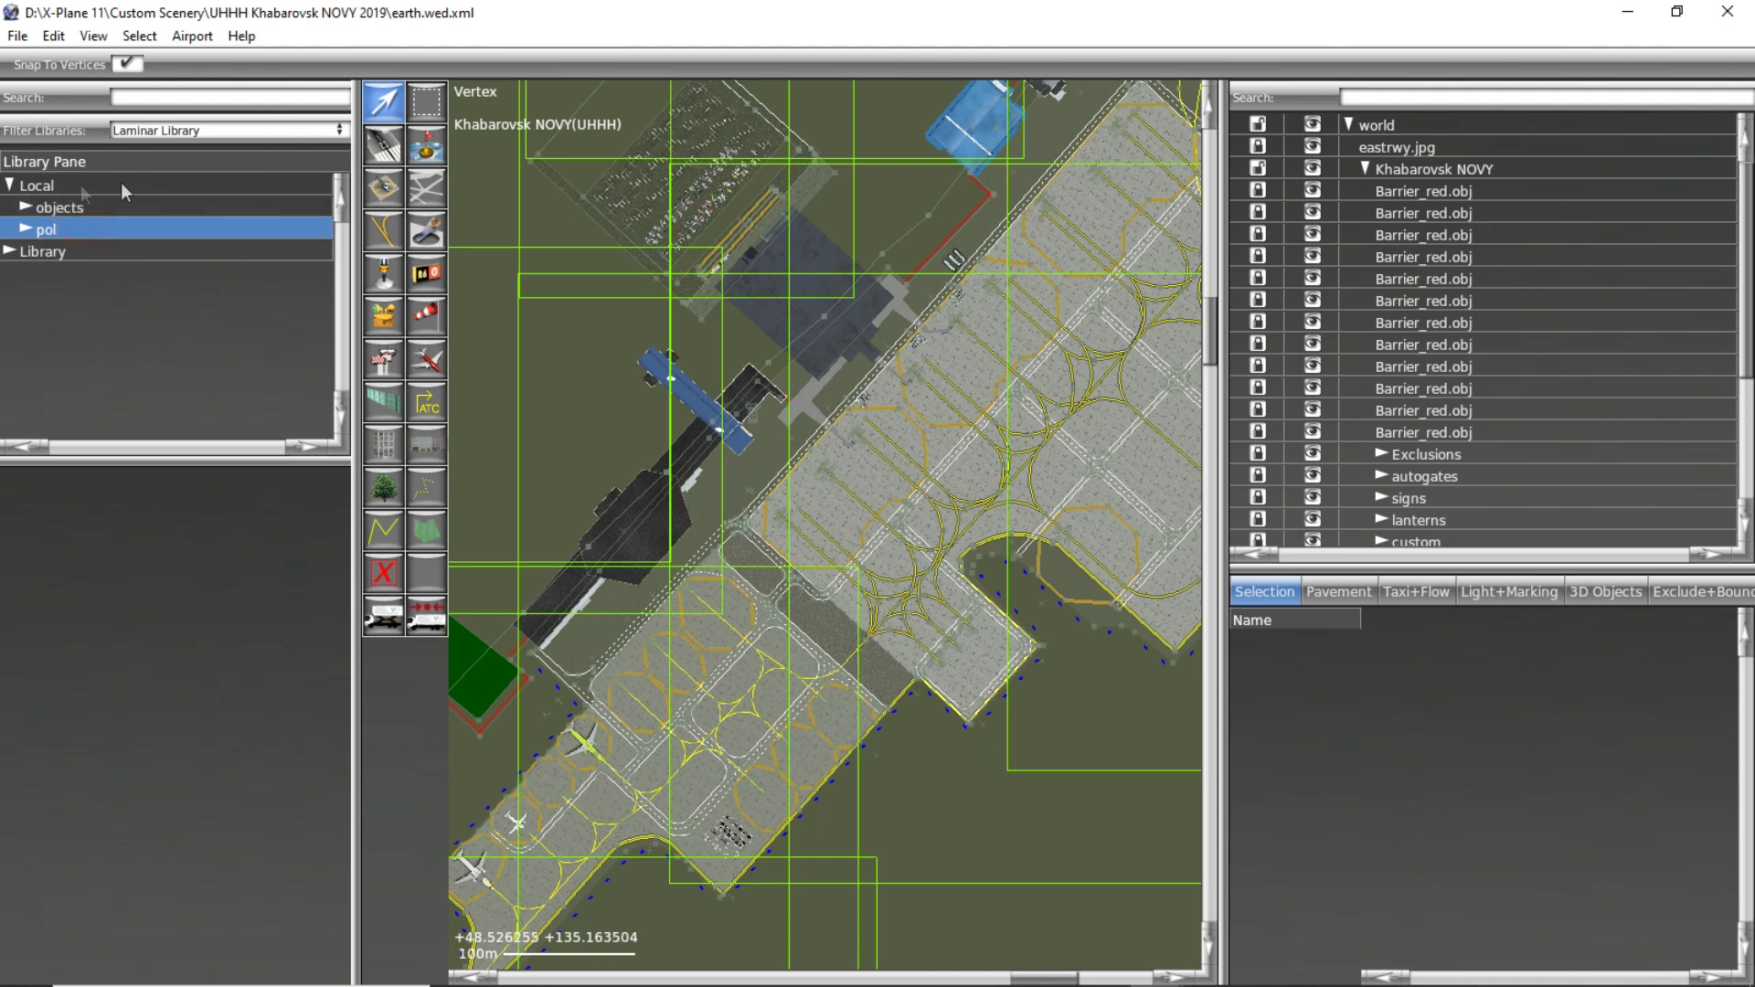
left_click(73, 183)
left_click(9, 250)
left_click(9, 251)
left_click(9, 251)
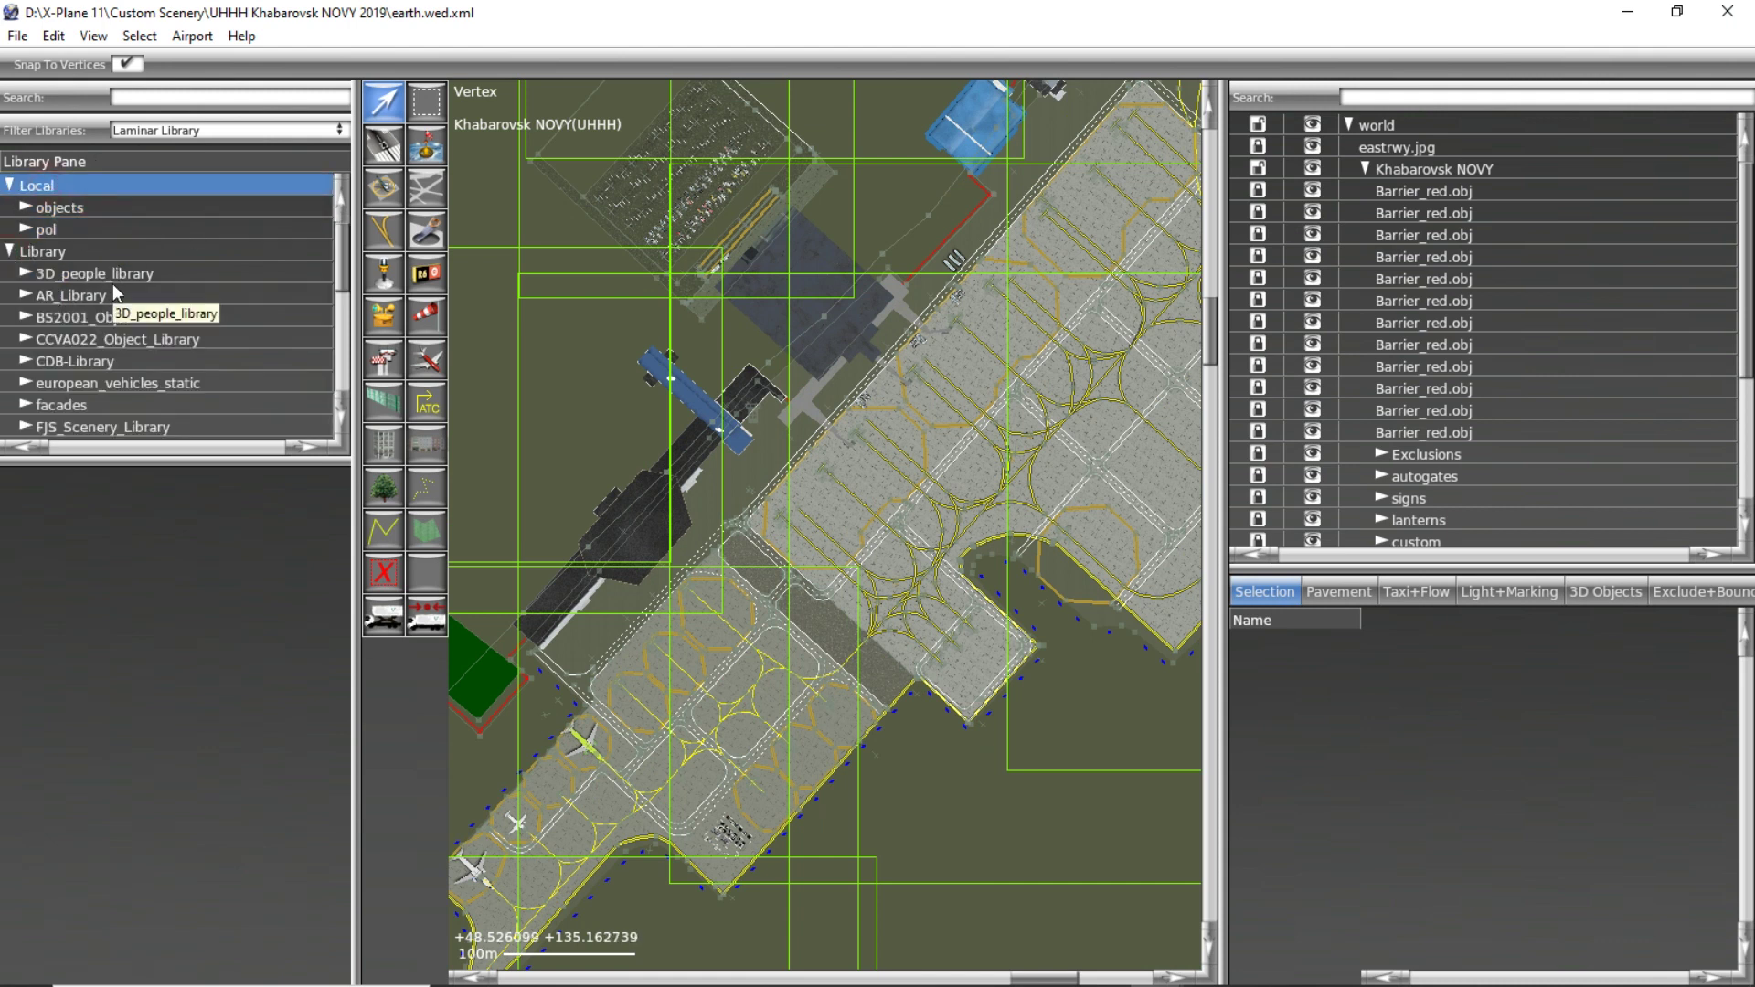
left_click(92, 251)
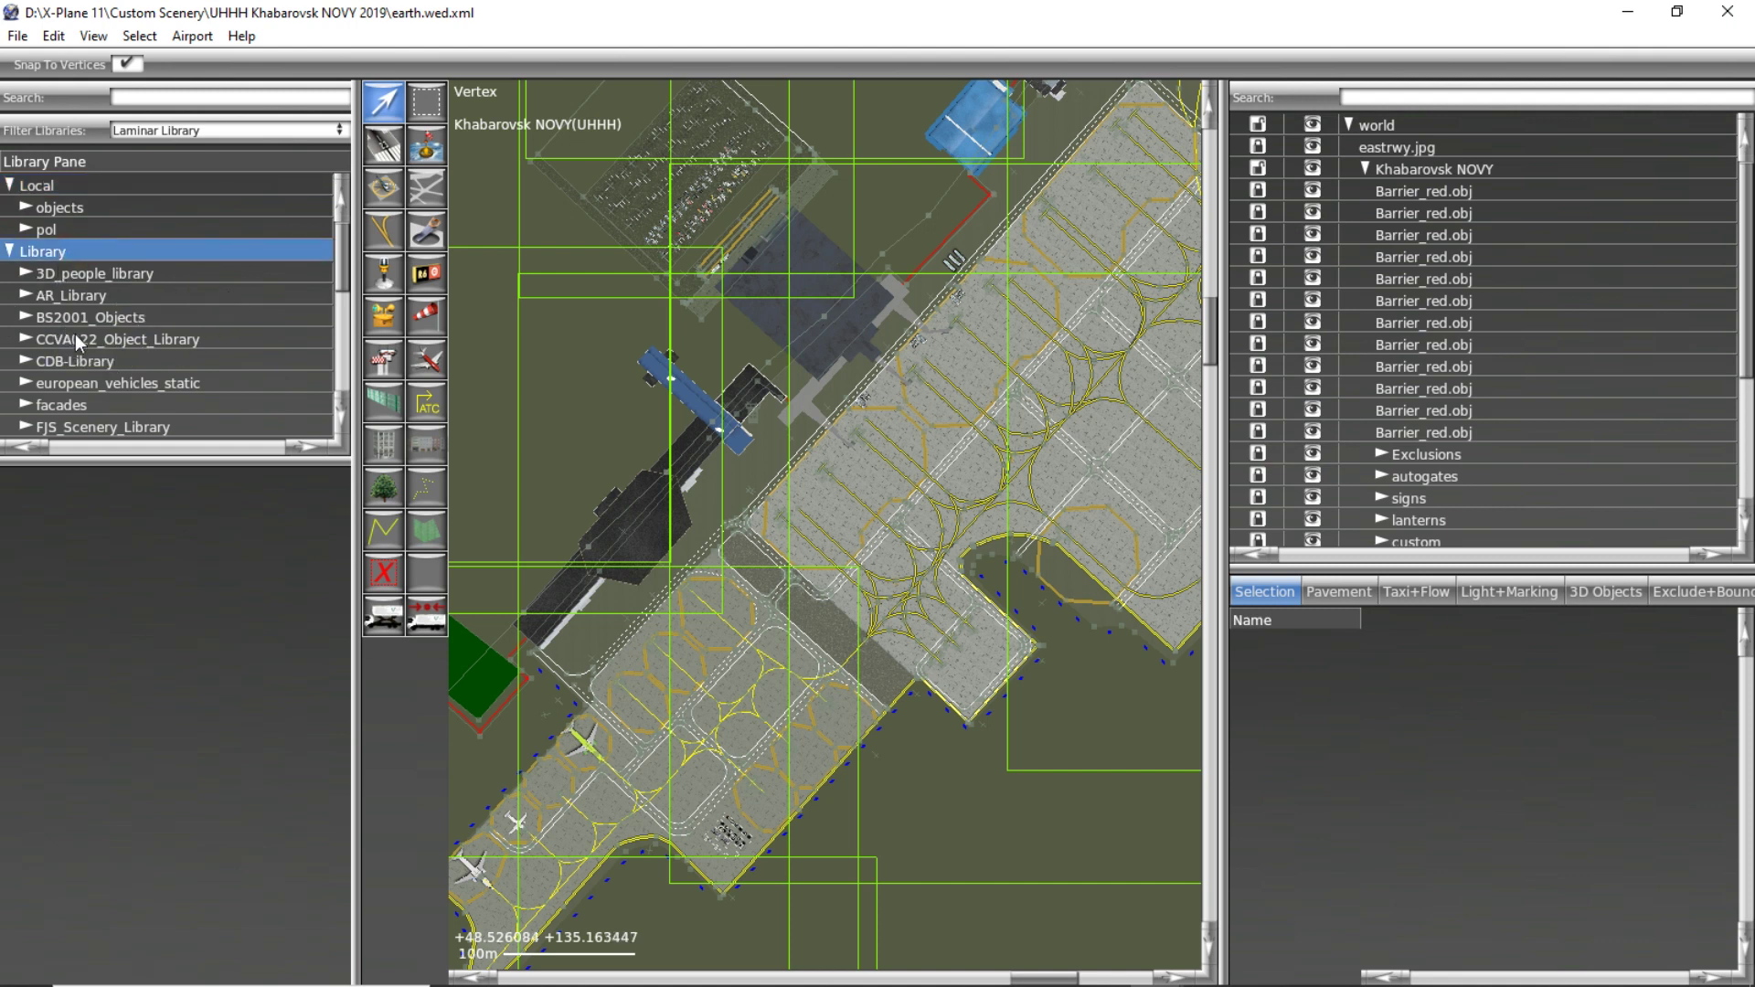
Expand MisterX_Library and its Airport folder in the object library.
scroll(77, 343, "down", 2)
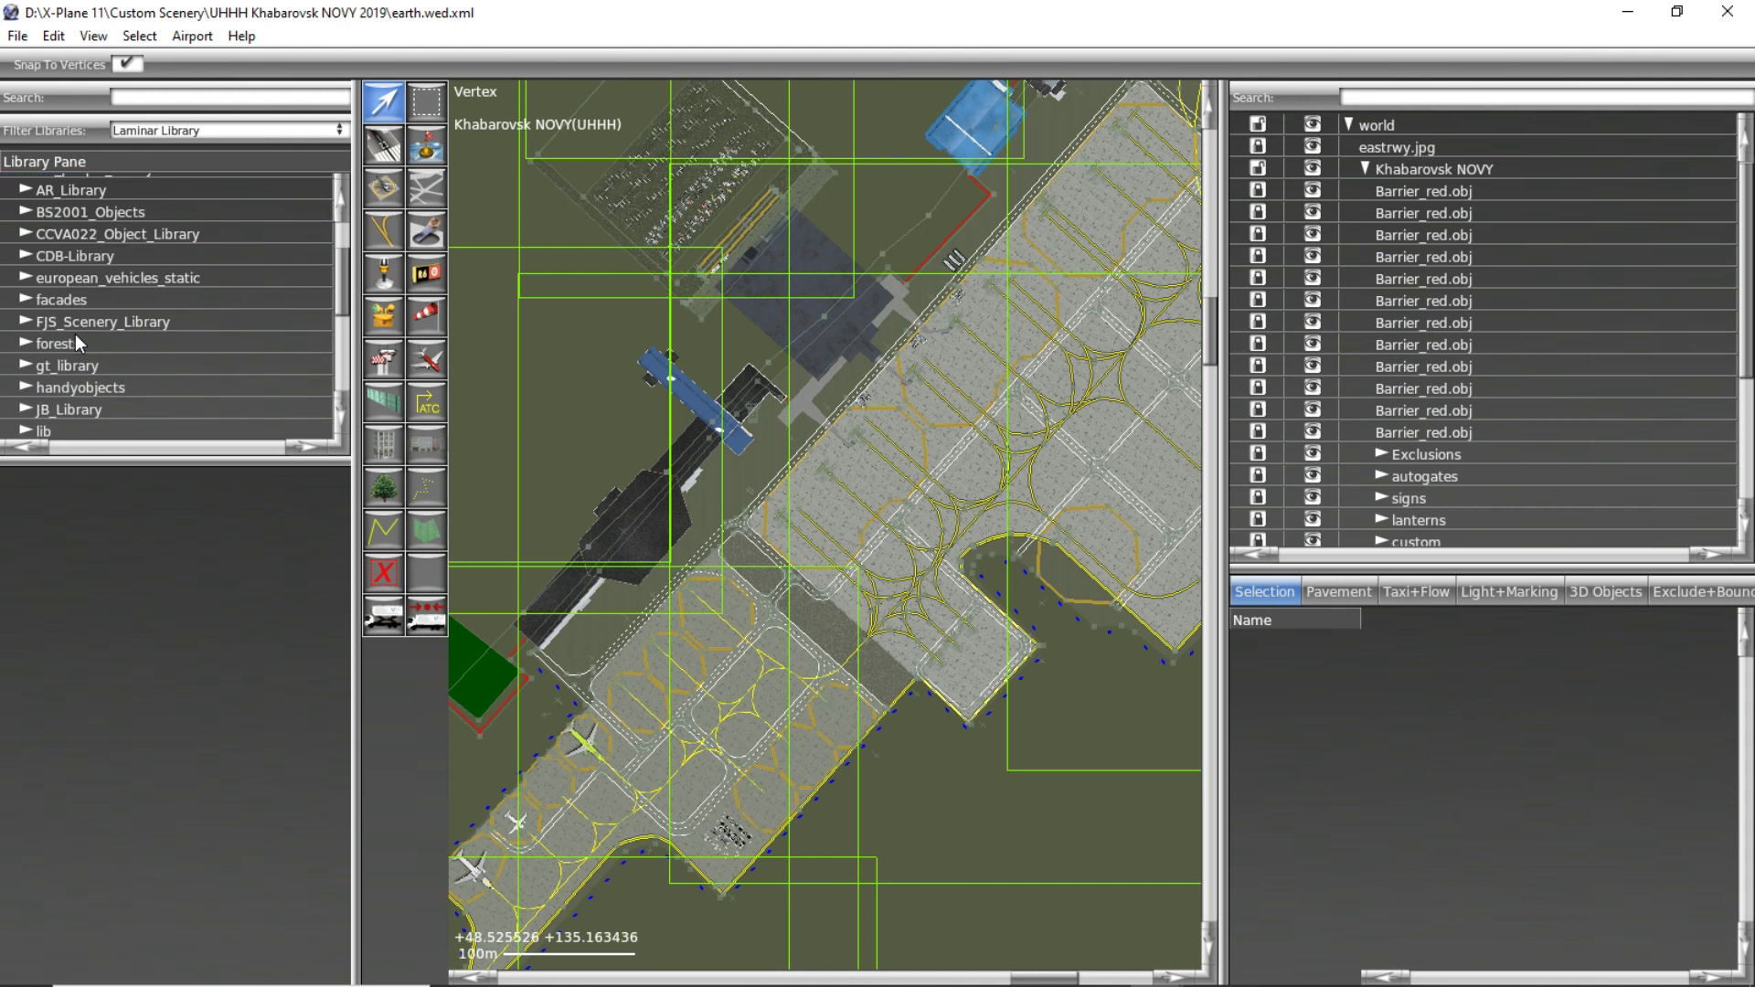
scroll(75, 331, "down", 2)
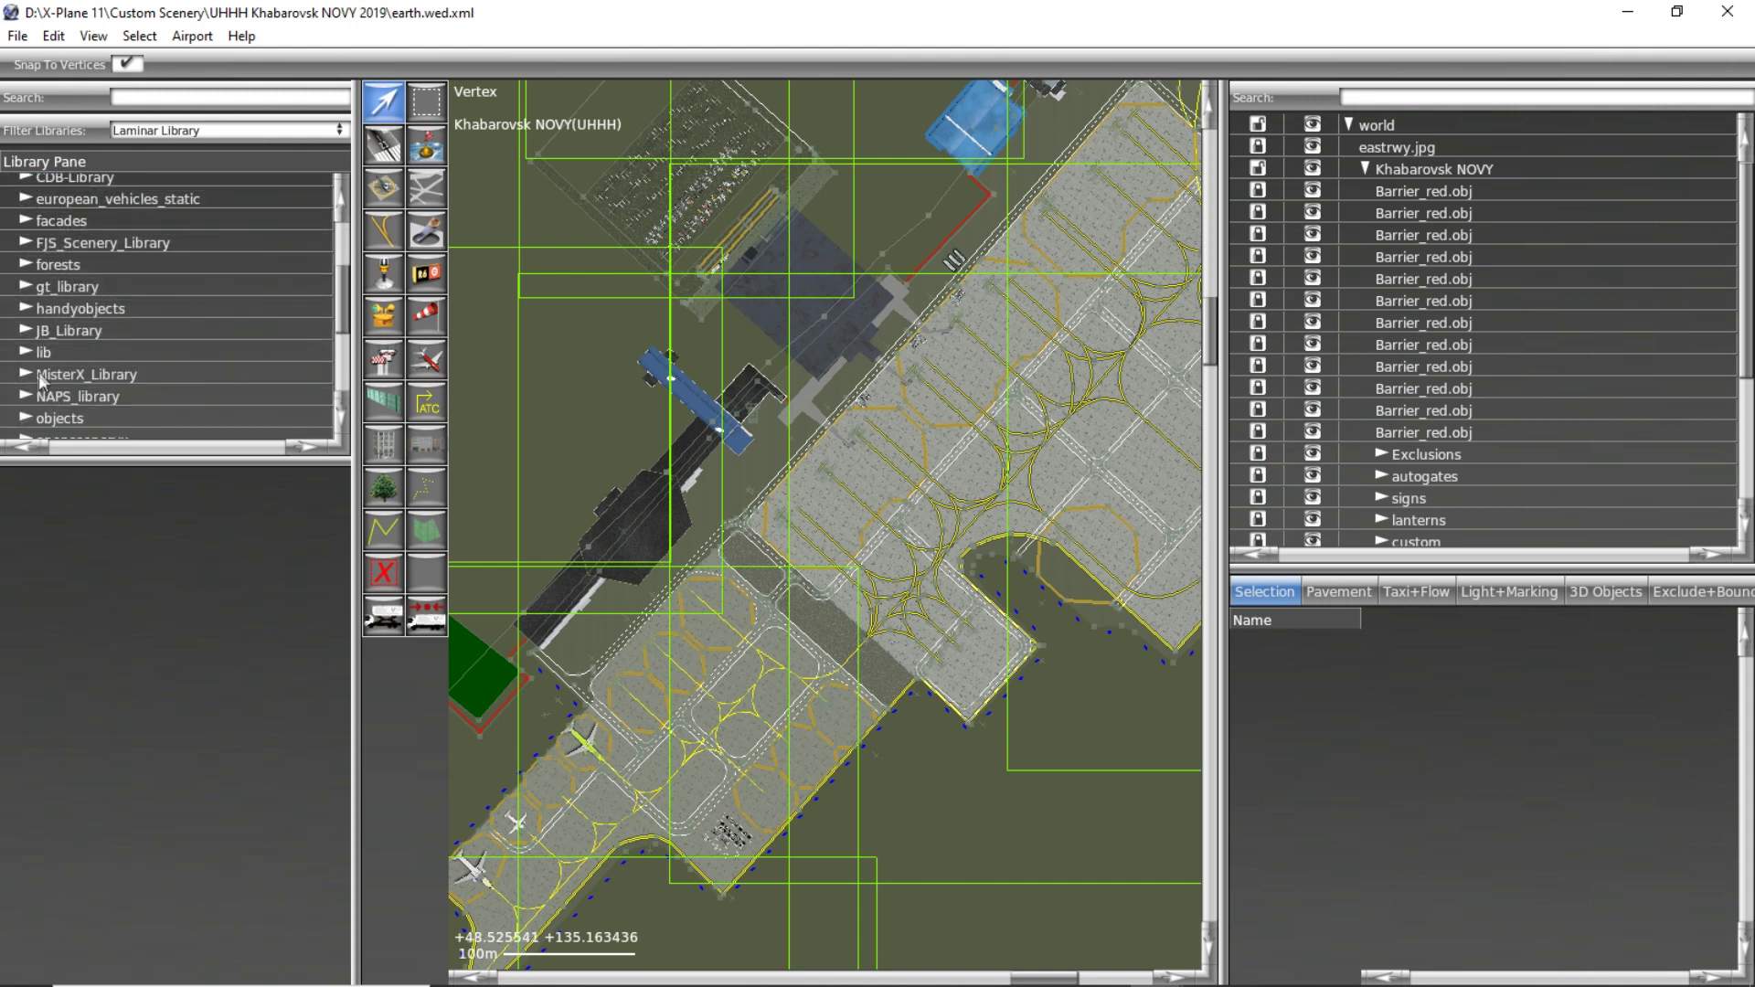
left_click(27, 375)
scroll(48, 325, "down", 1)
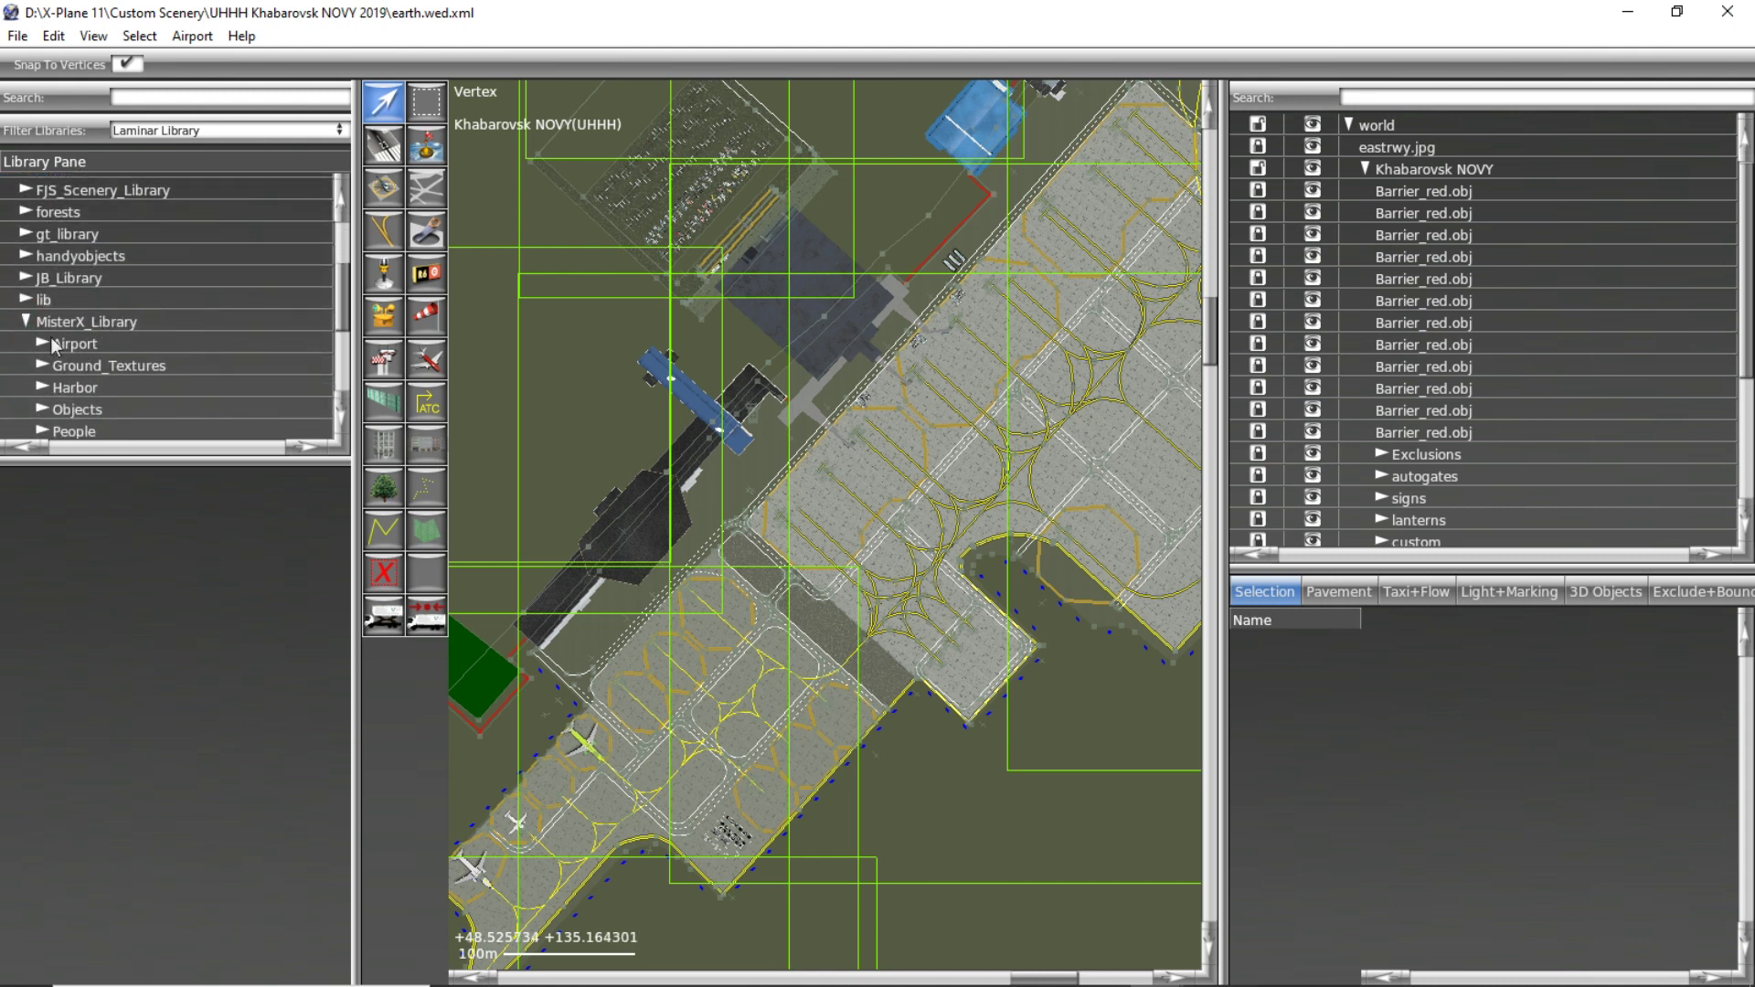
left_click(37, 344)
scroll(18, 375, "down", 4)
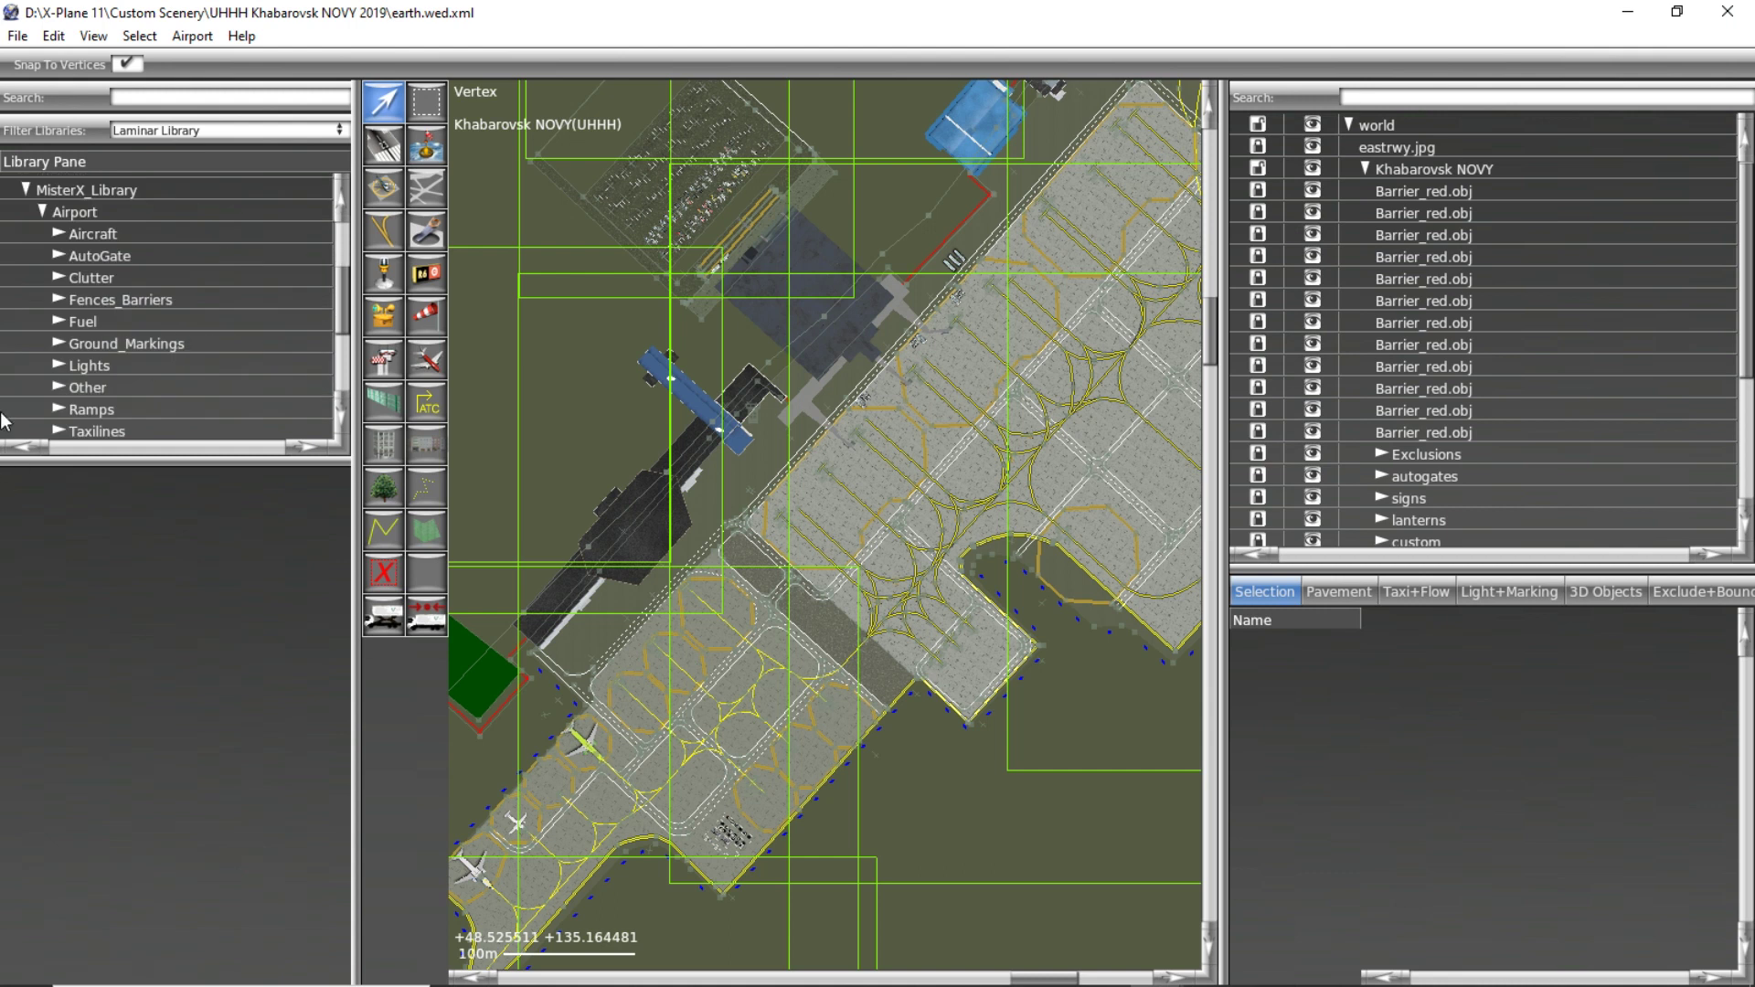
Expand the Vehicles and Busses folders and select the Cobus_2700_Generic.obj model.
left_click(60, 395)
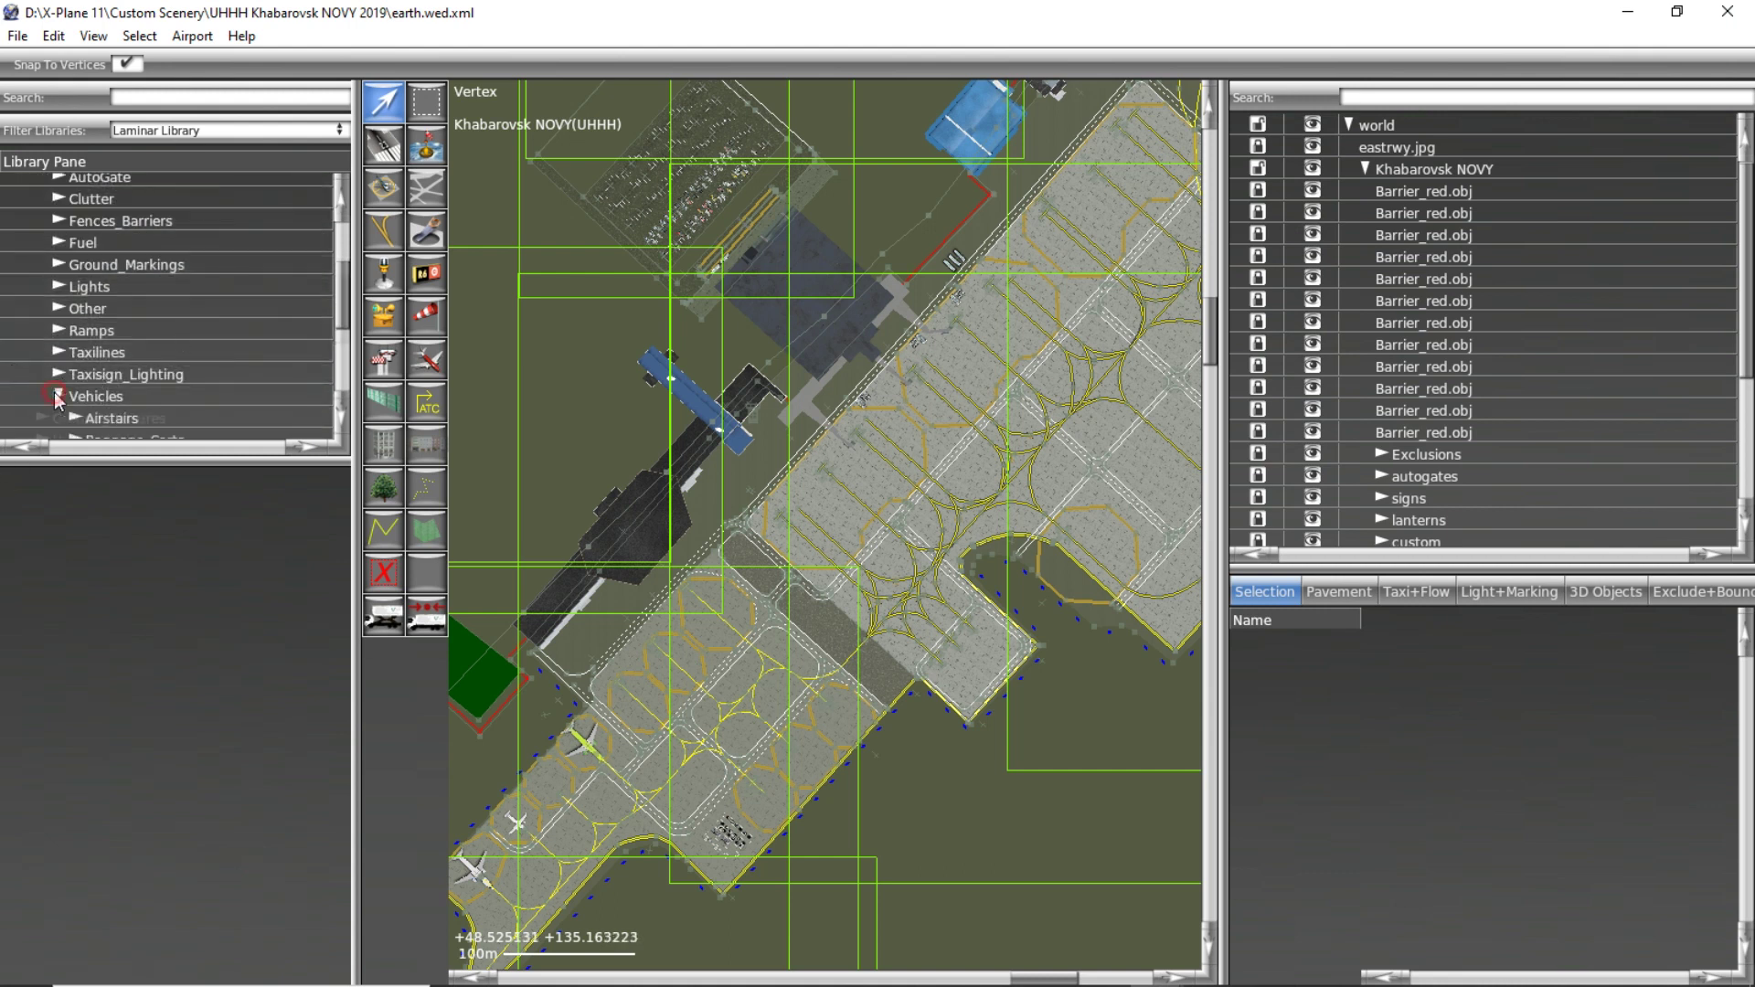
scroll(135, 360, "down", 2)
scroll(110, 371, "down", 2)
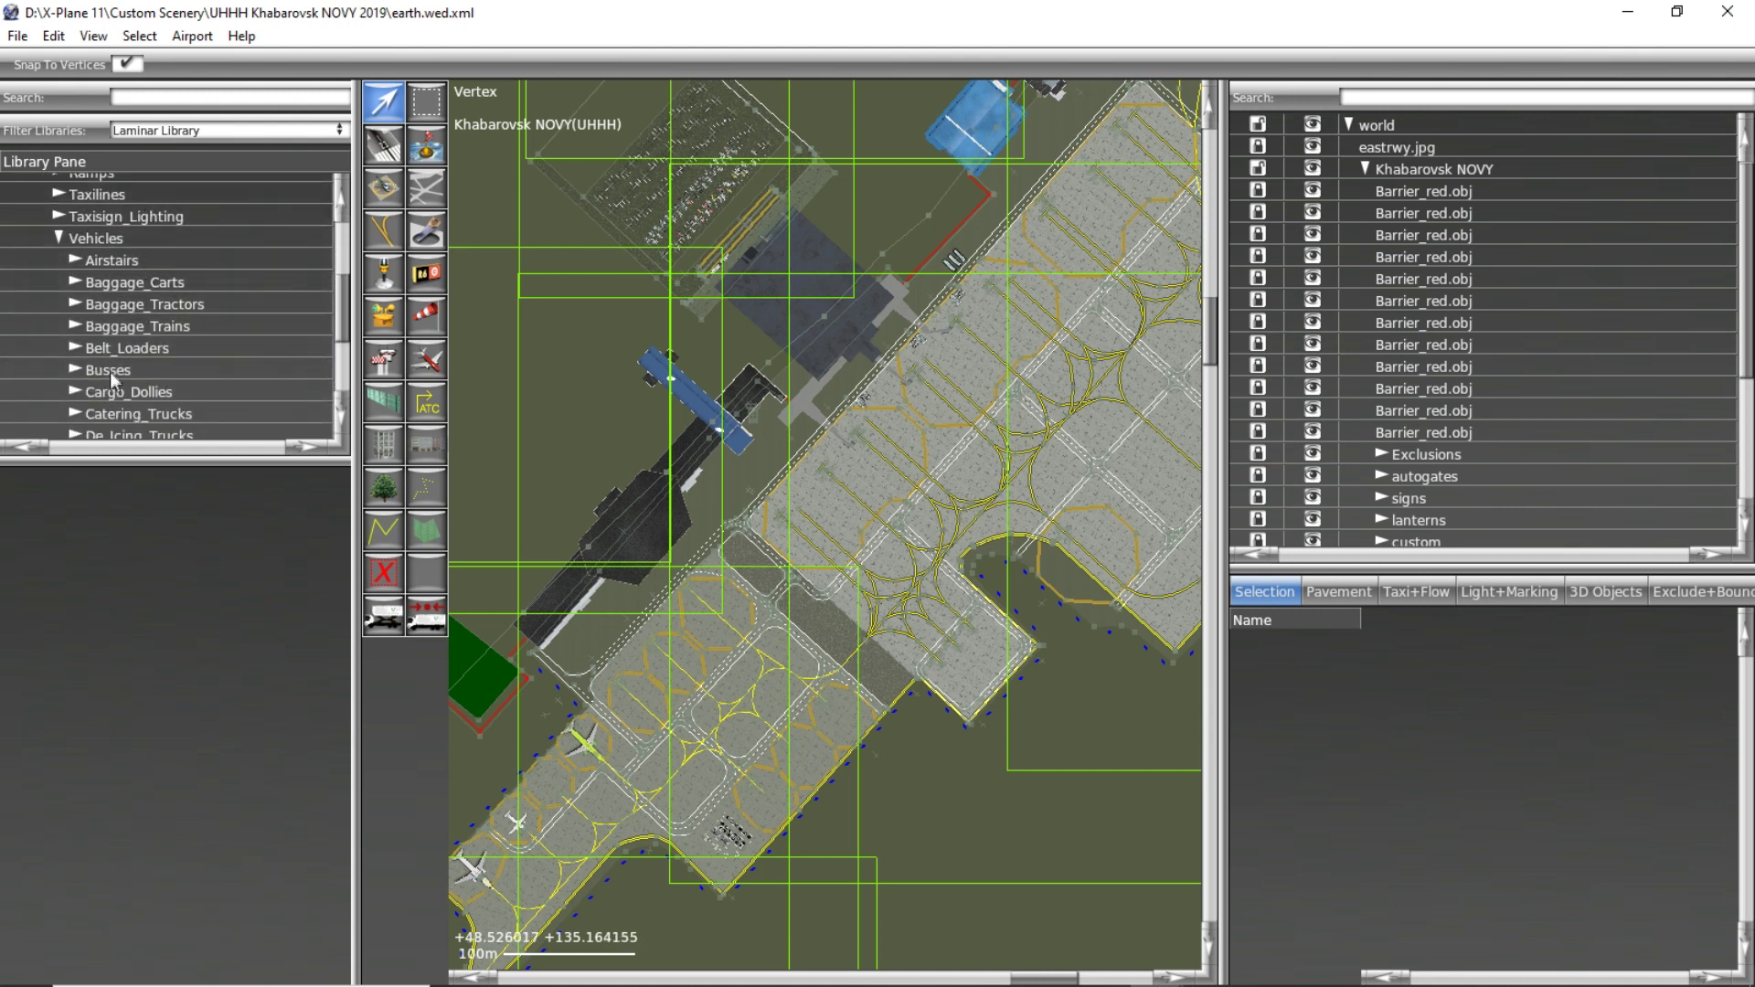
left_click(71, 374)
scroll(146, 357, "down", 3)
left_click(179, 333)
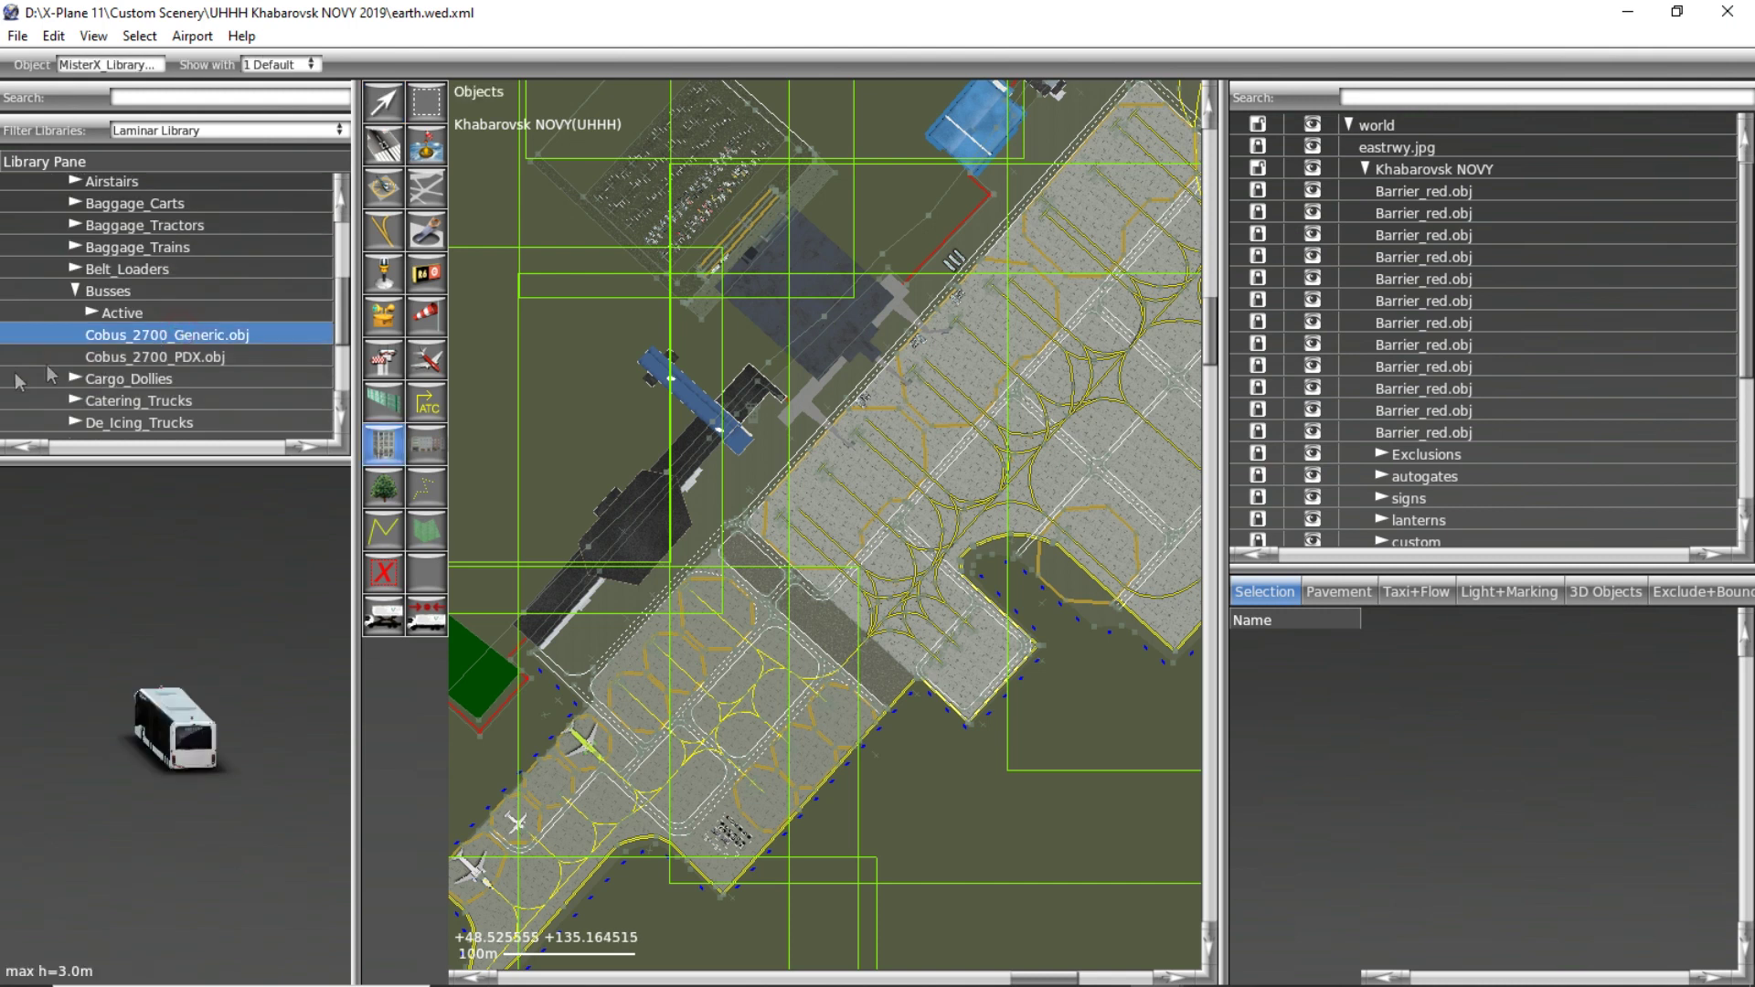
Place the Cobus bus on the map beside the terminal and select its full Resource path for copying.
scroll(454, 754, "up", 3)
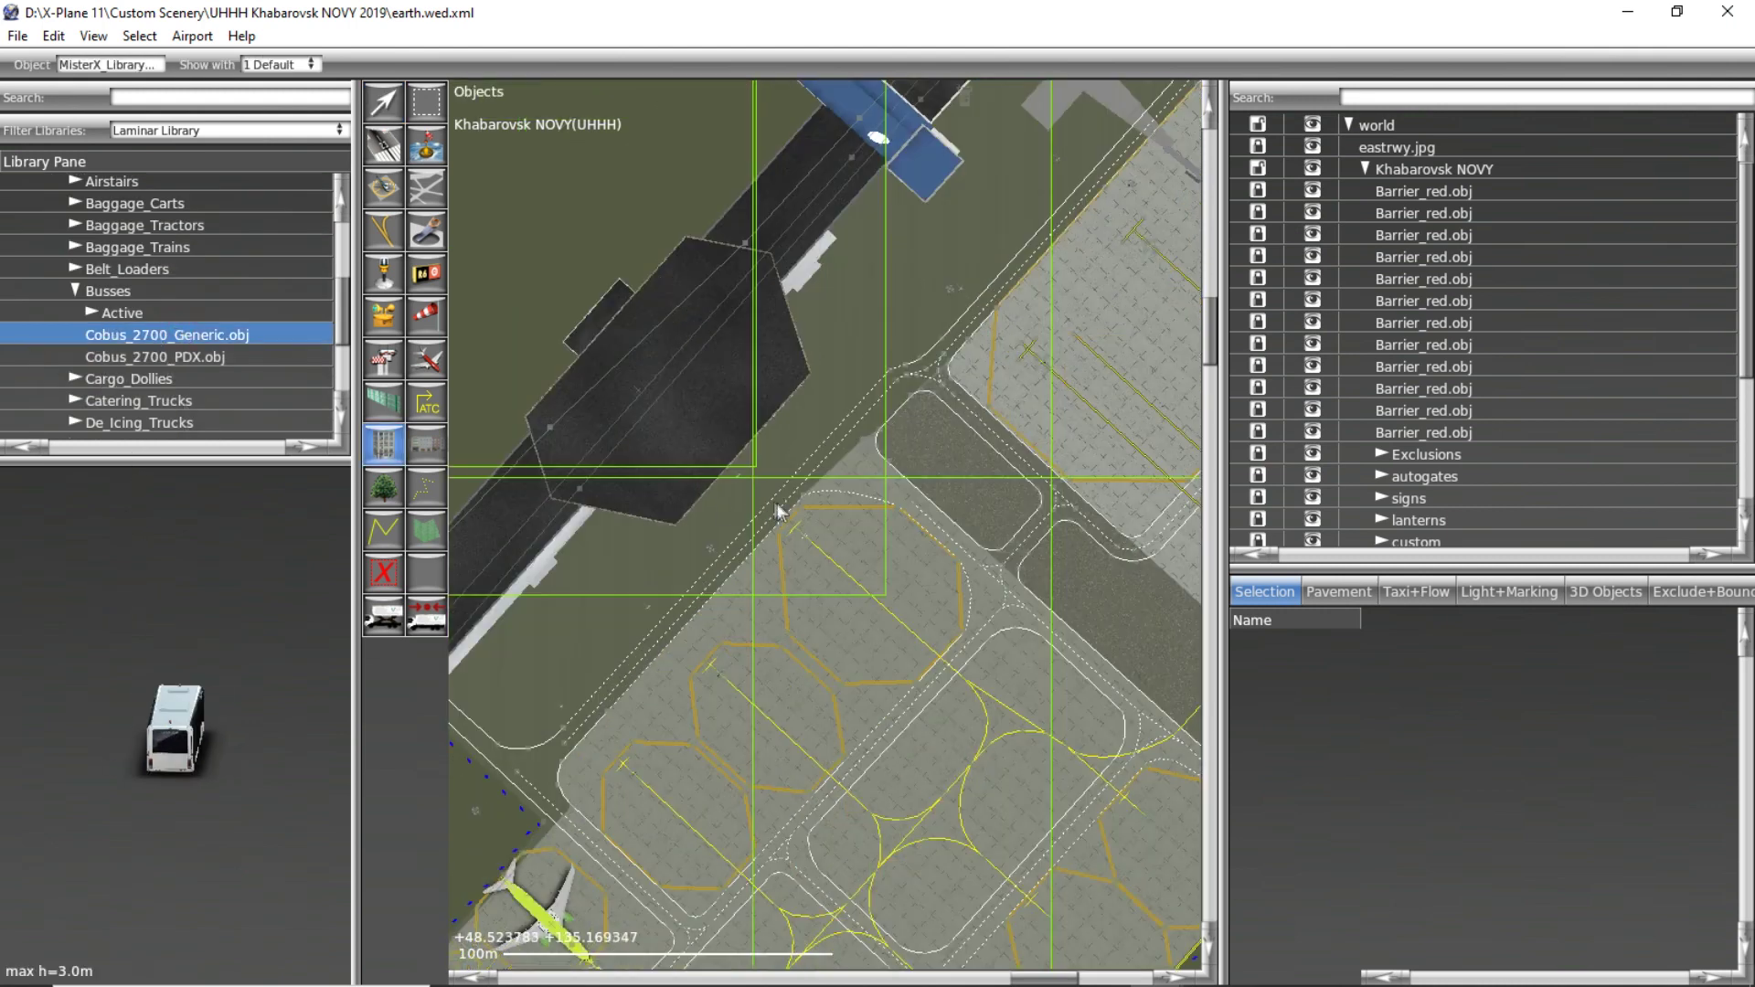
left_click(815, 420)
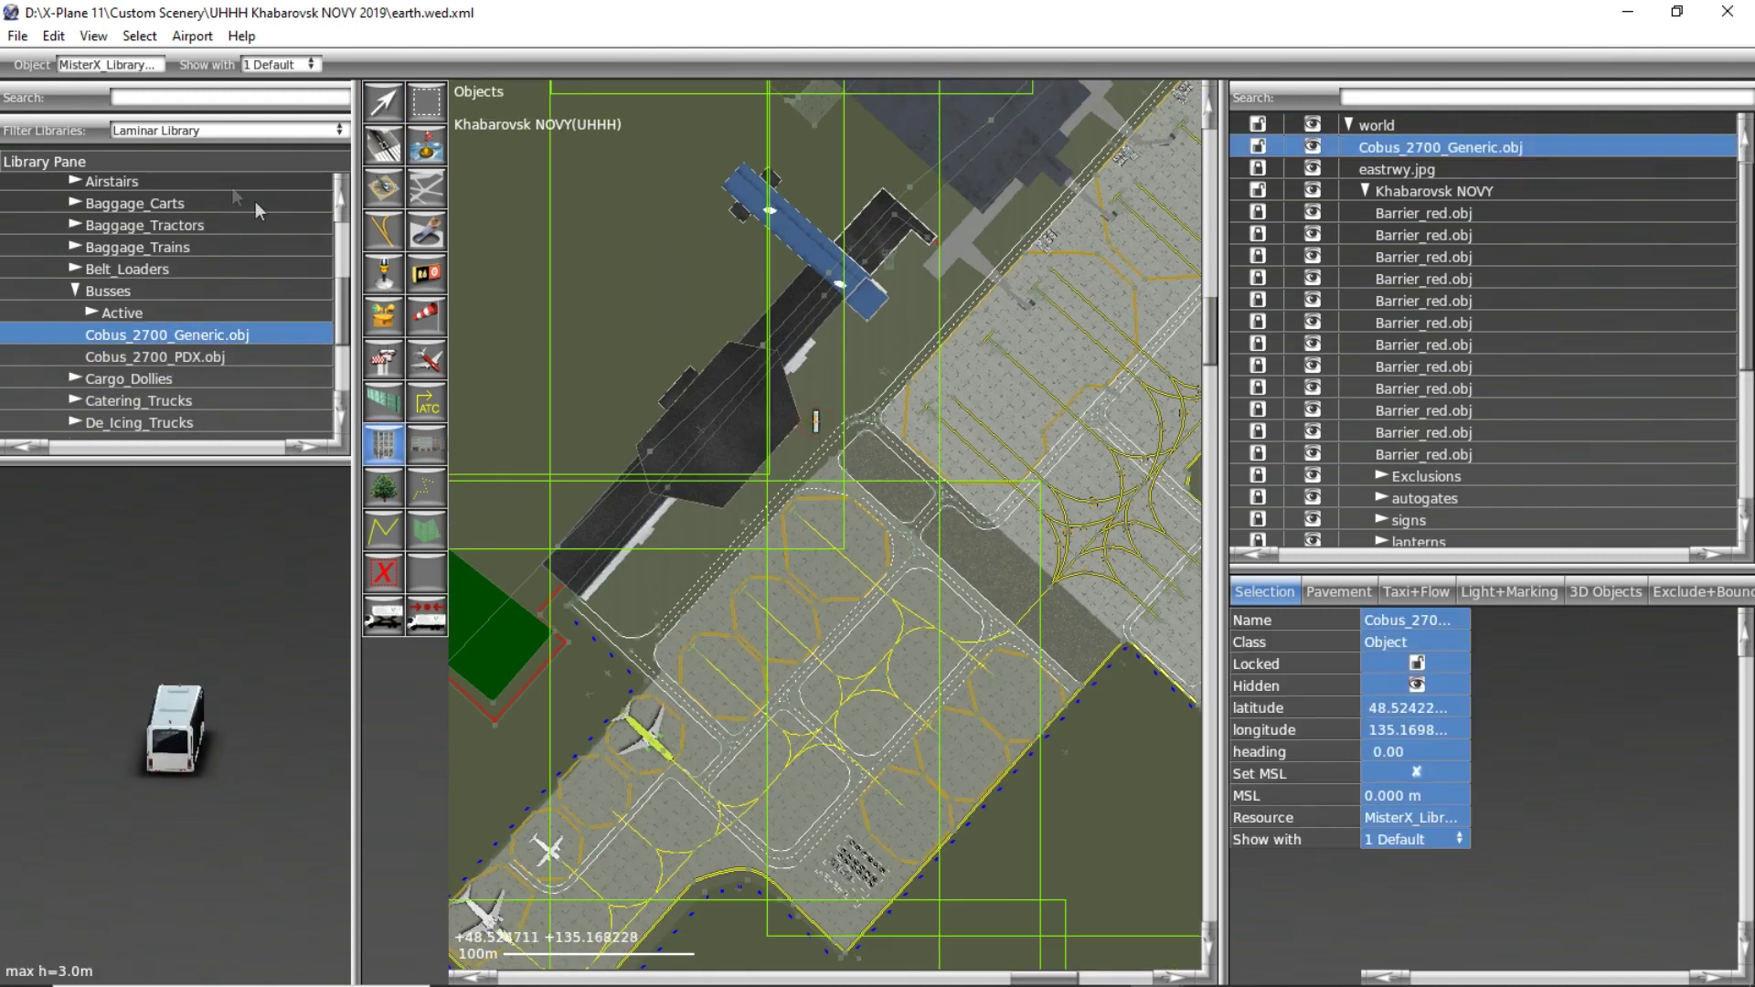
key("v")
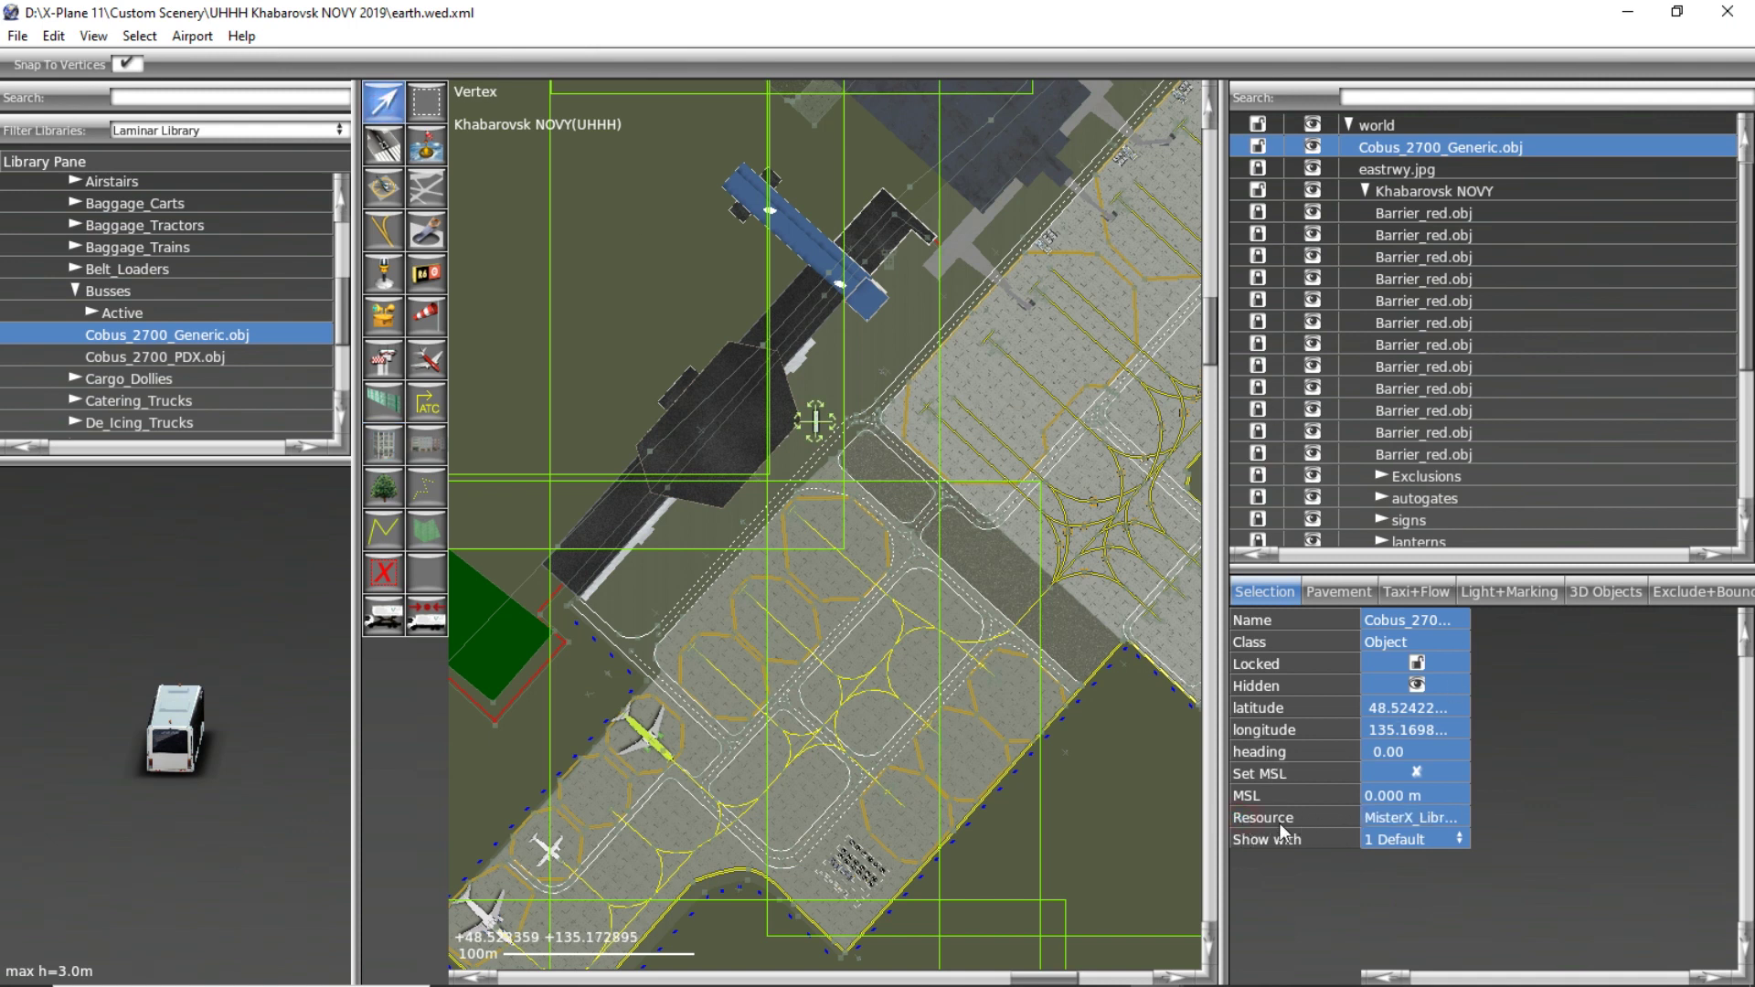
left_click(1400, 817)
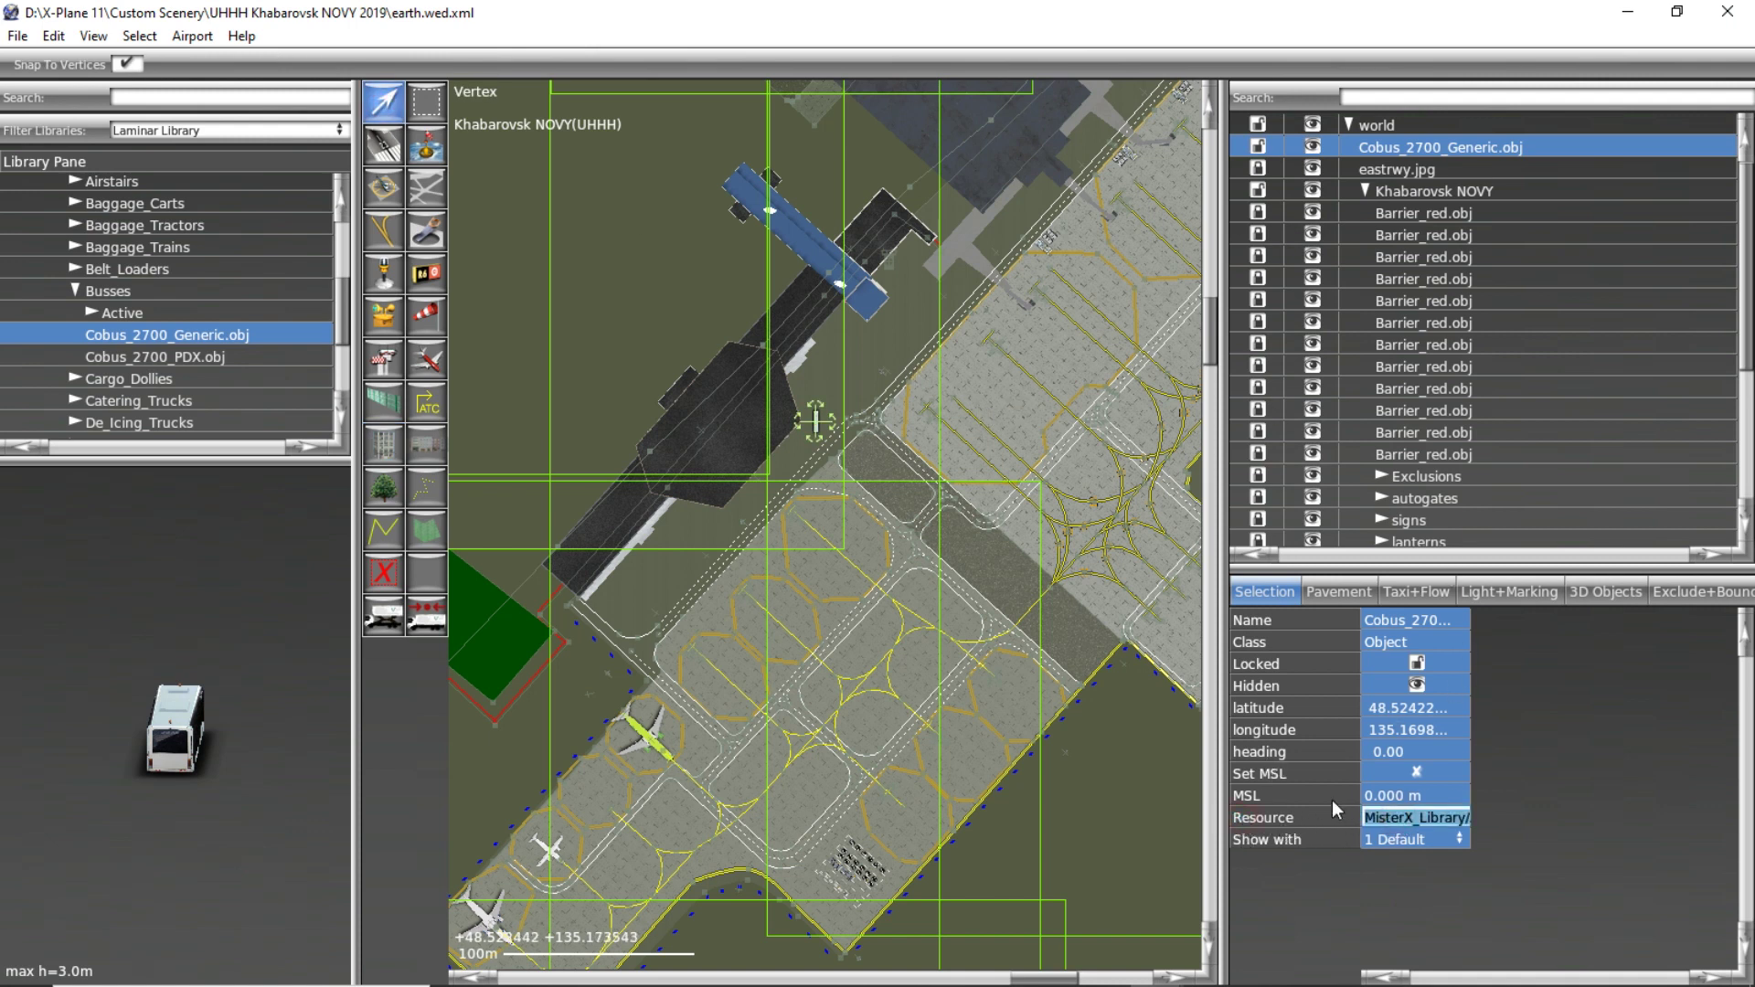
Switch to GroundTraffic.txt in Notepad and paste the bus's library path over the object path in the first route line.
left_click(640, 966)
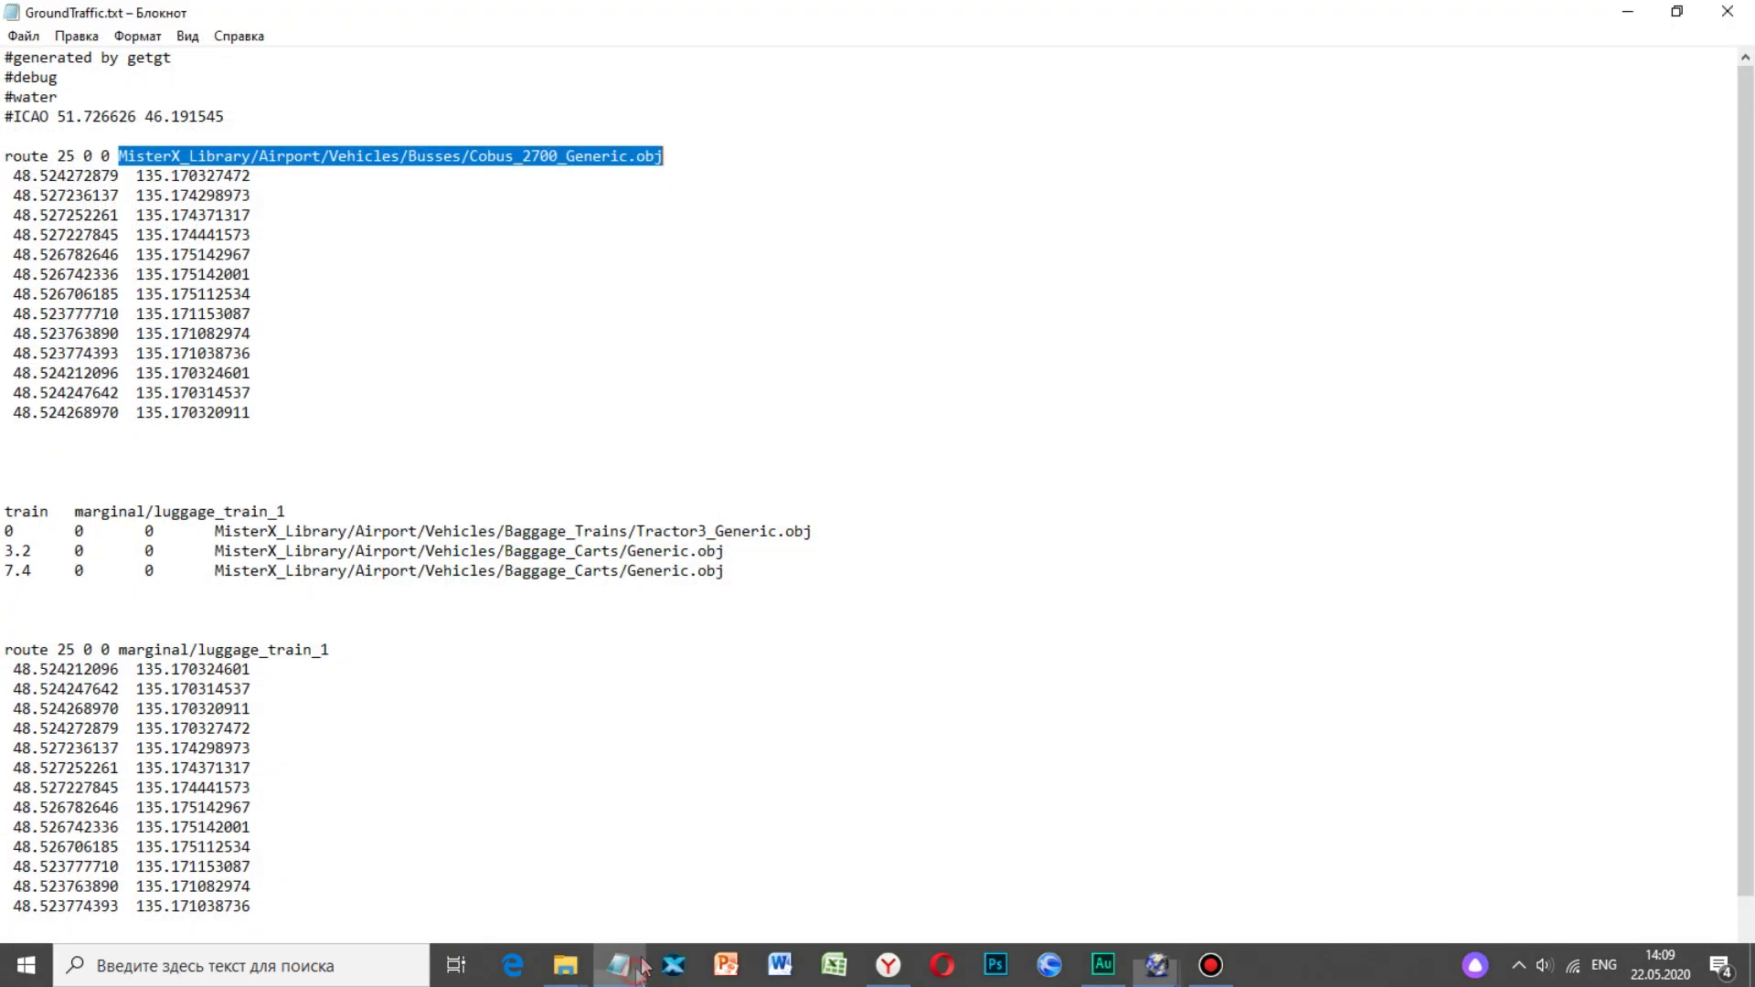
left_click(528, 282)
left_click(116, 156)
left_click_drag(116, 155, 674, 161)
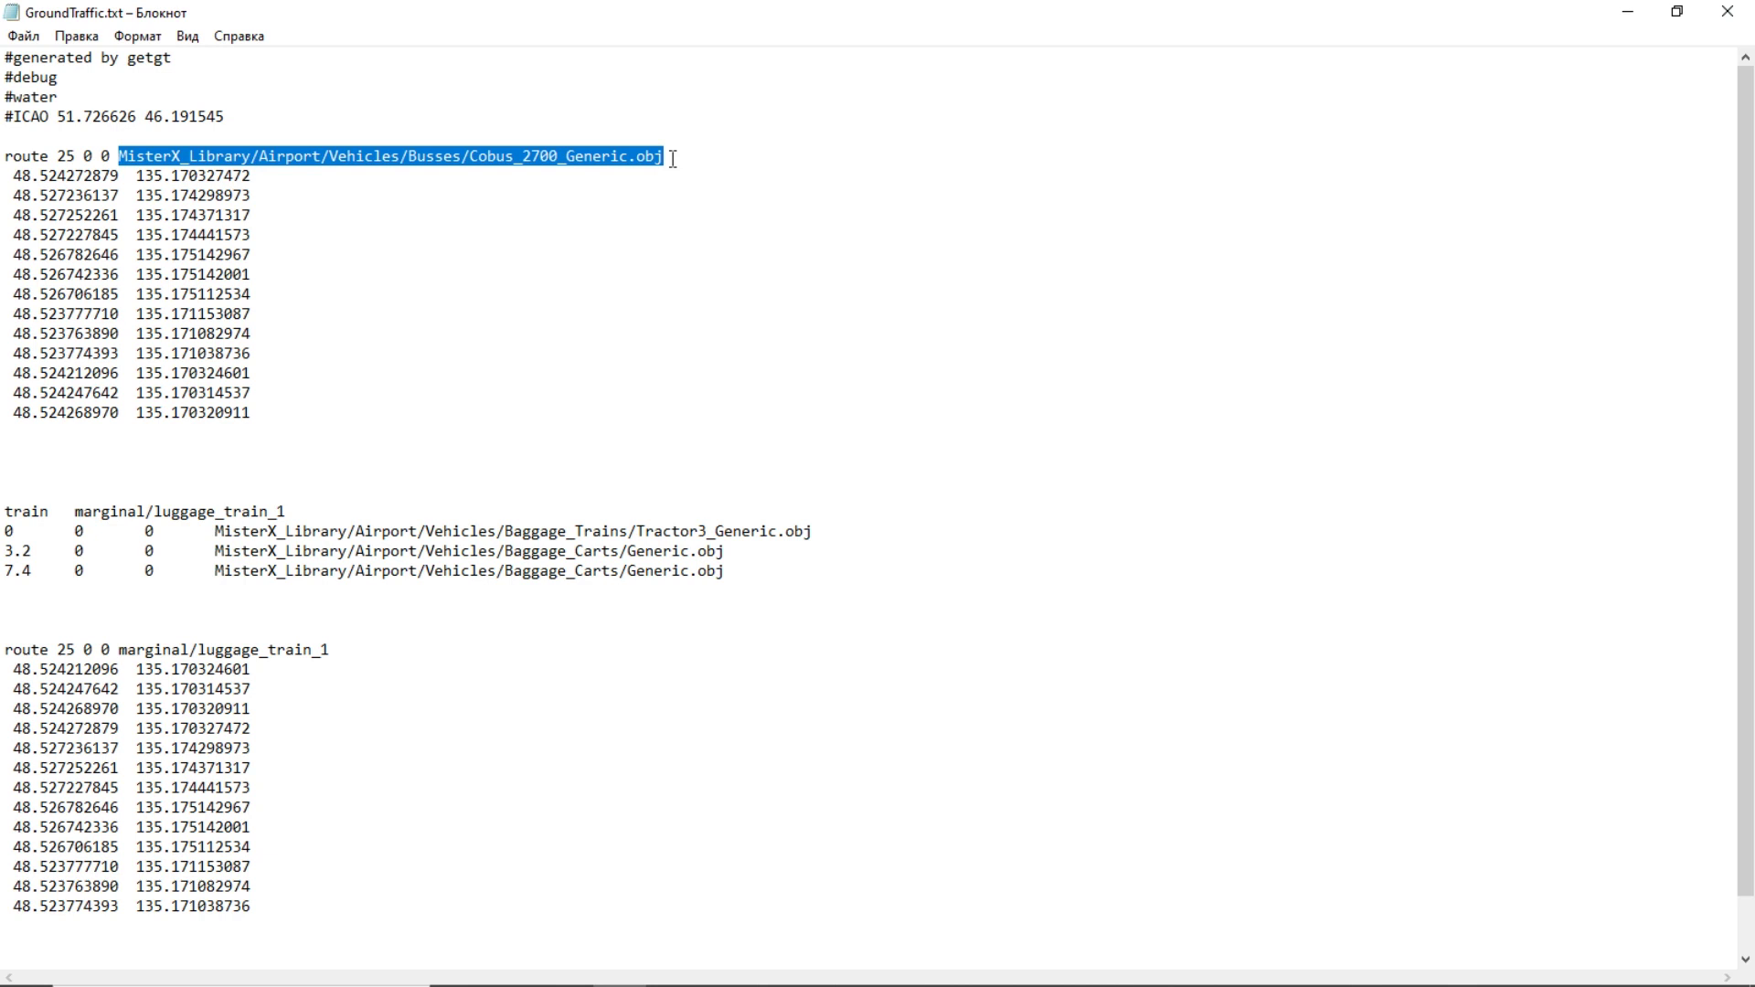
type("MisterX_Library/Airport/Vehicles/Busses/Cobus_2700_Generic.obj")
left_click(670, 179)
left_click(469, 244)
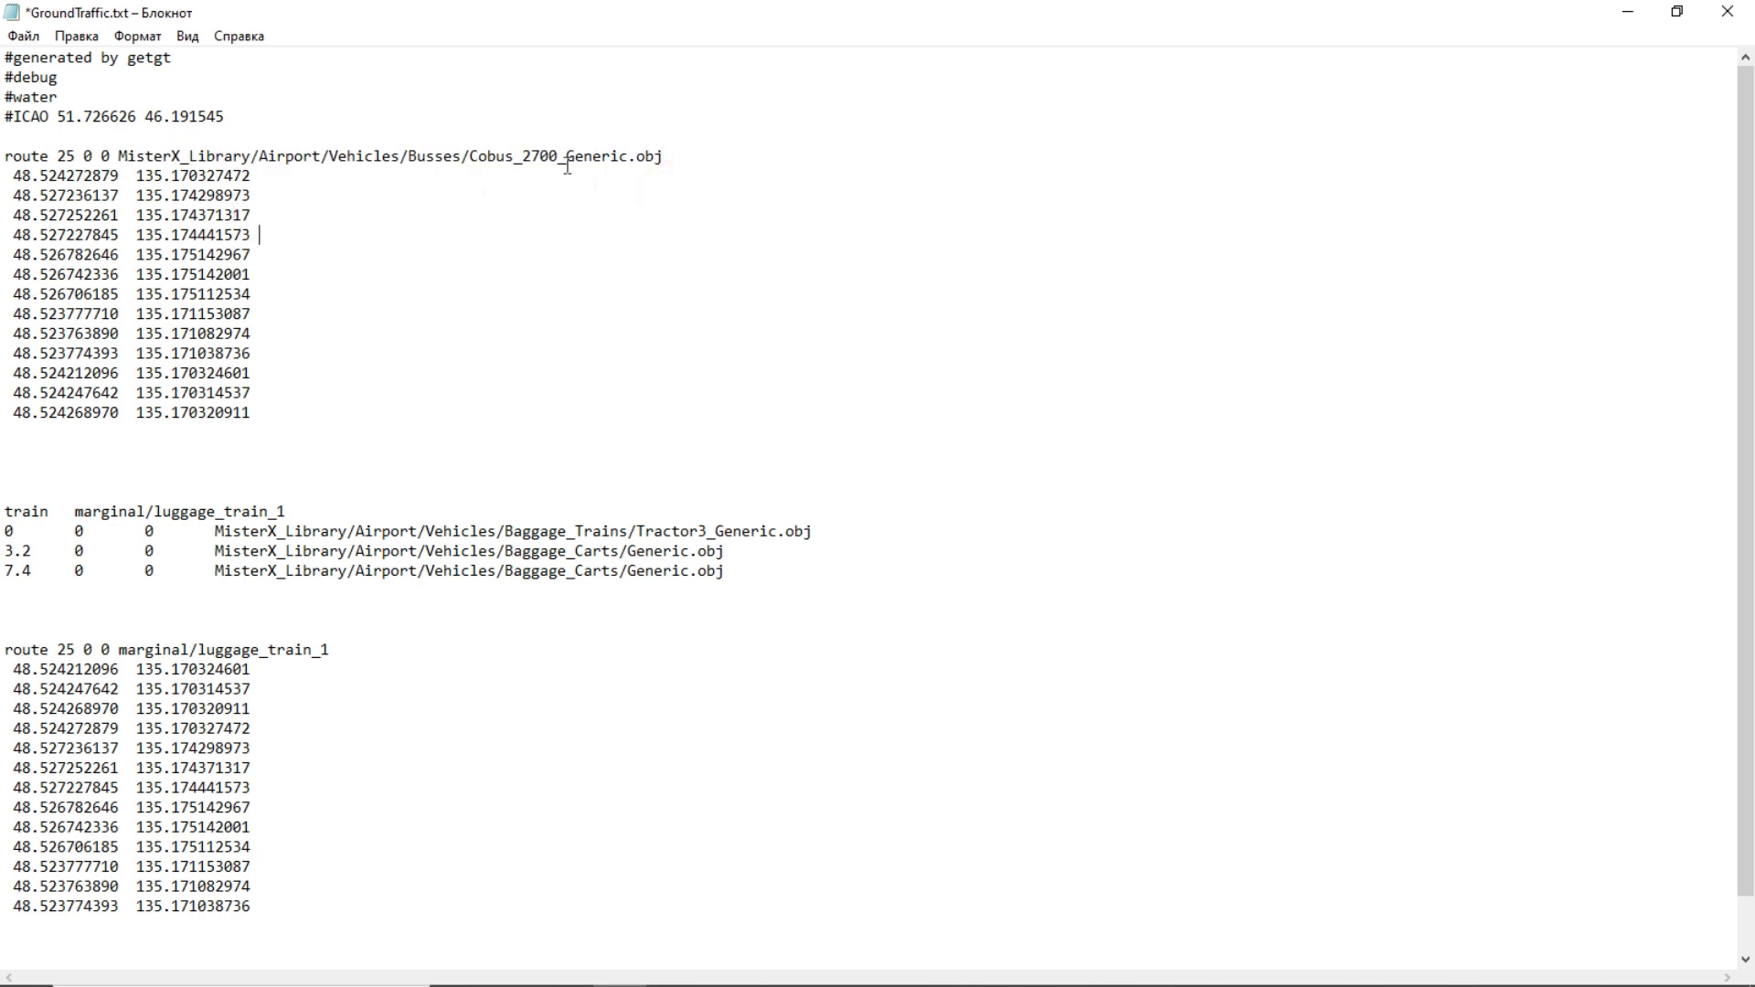
Return to World Editor, clear the placed bus's Resource value and delete the Cobus_2700_Generic.obj object from the scenery.
mouse_move(1136, 974)
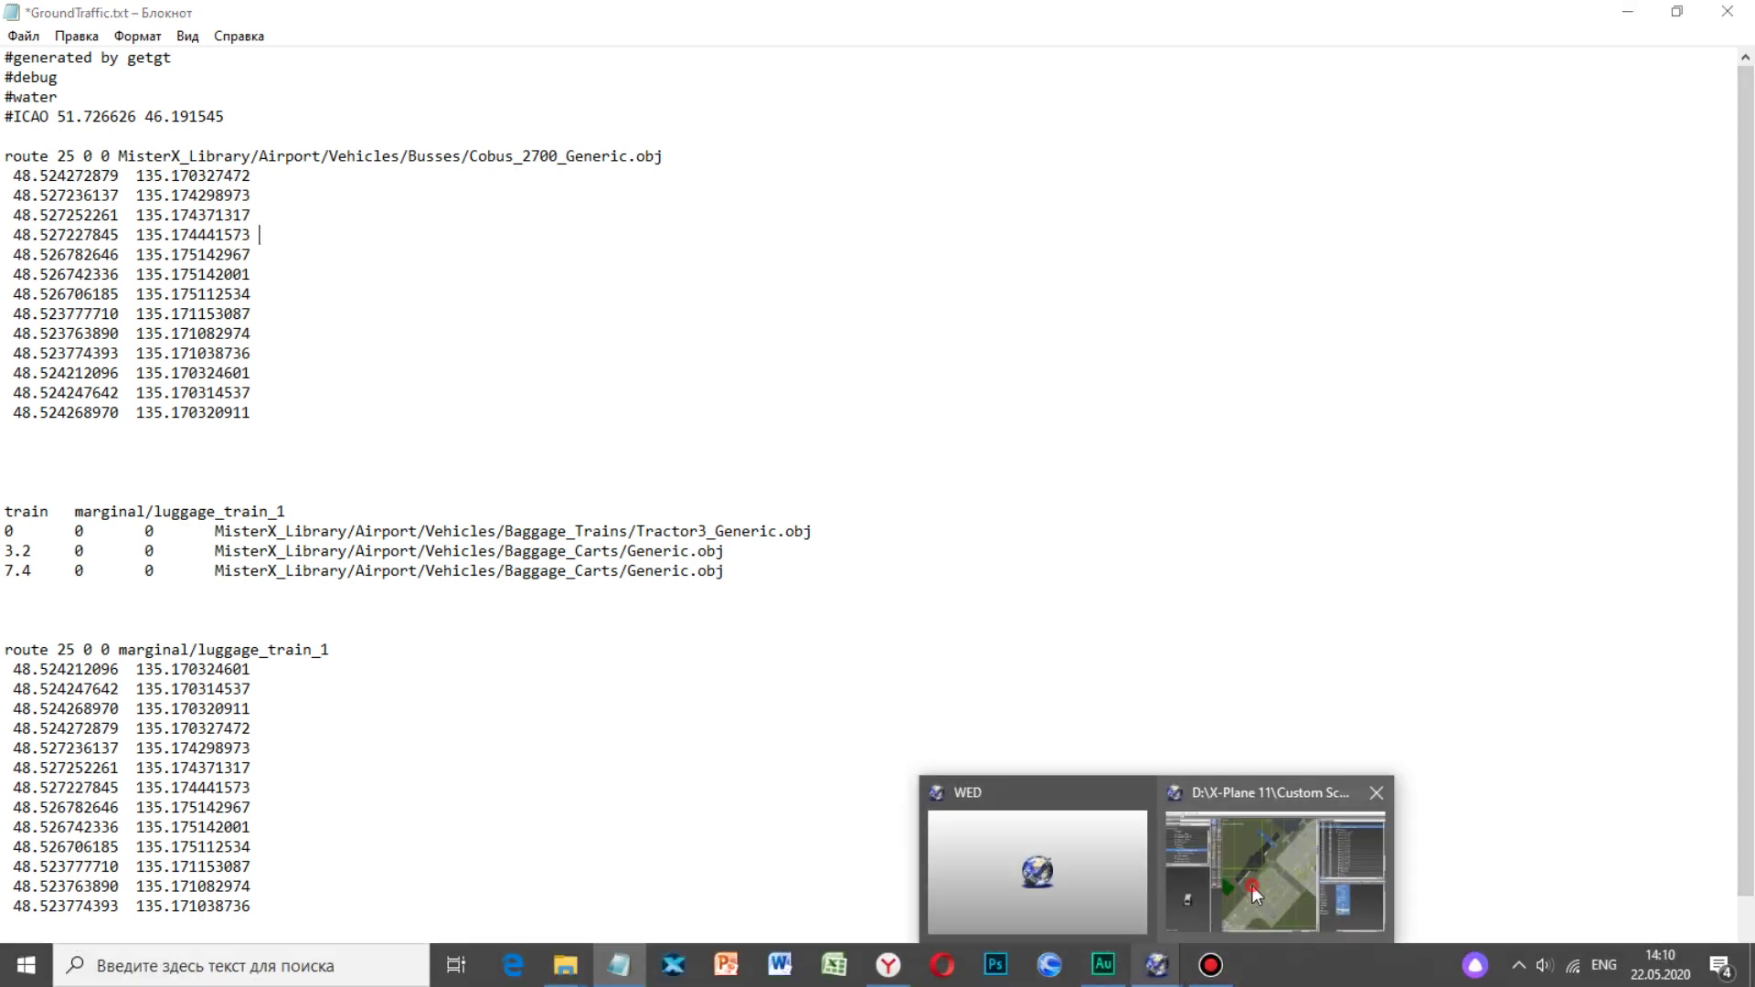
left_click(1252, 886)
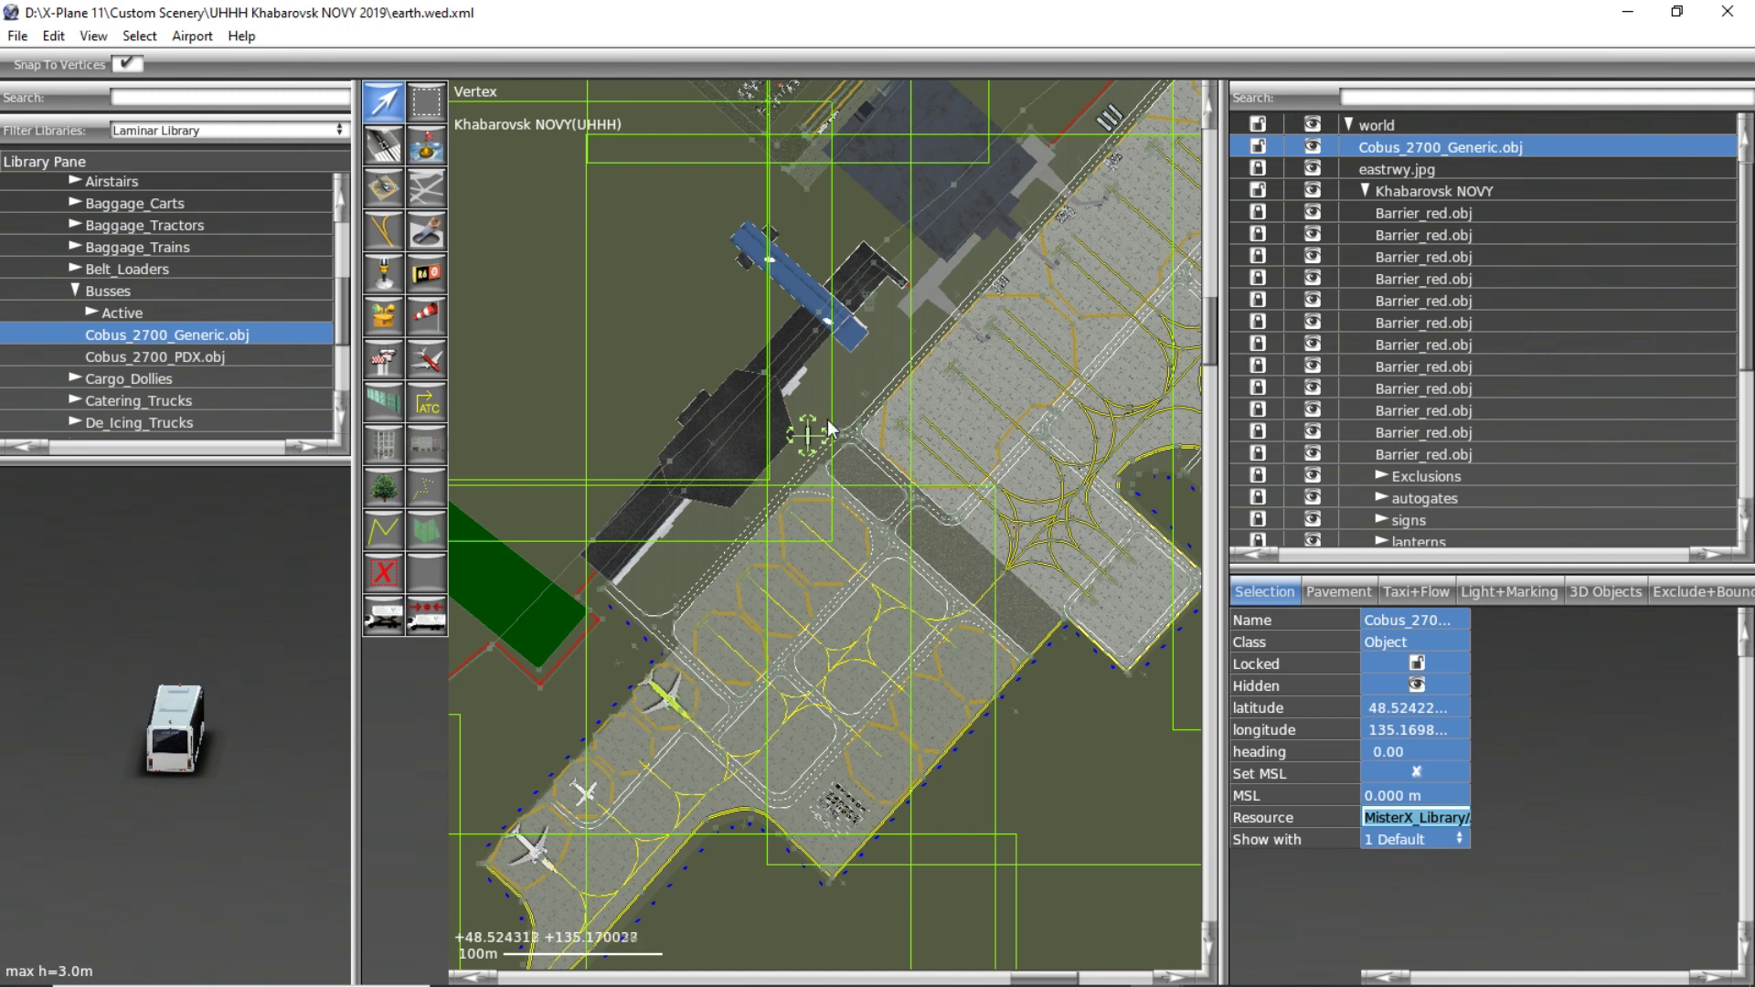
key("BackSpace")
left_click(1526, 149)
left_click(1483, 174)
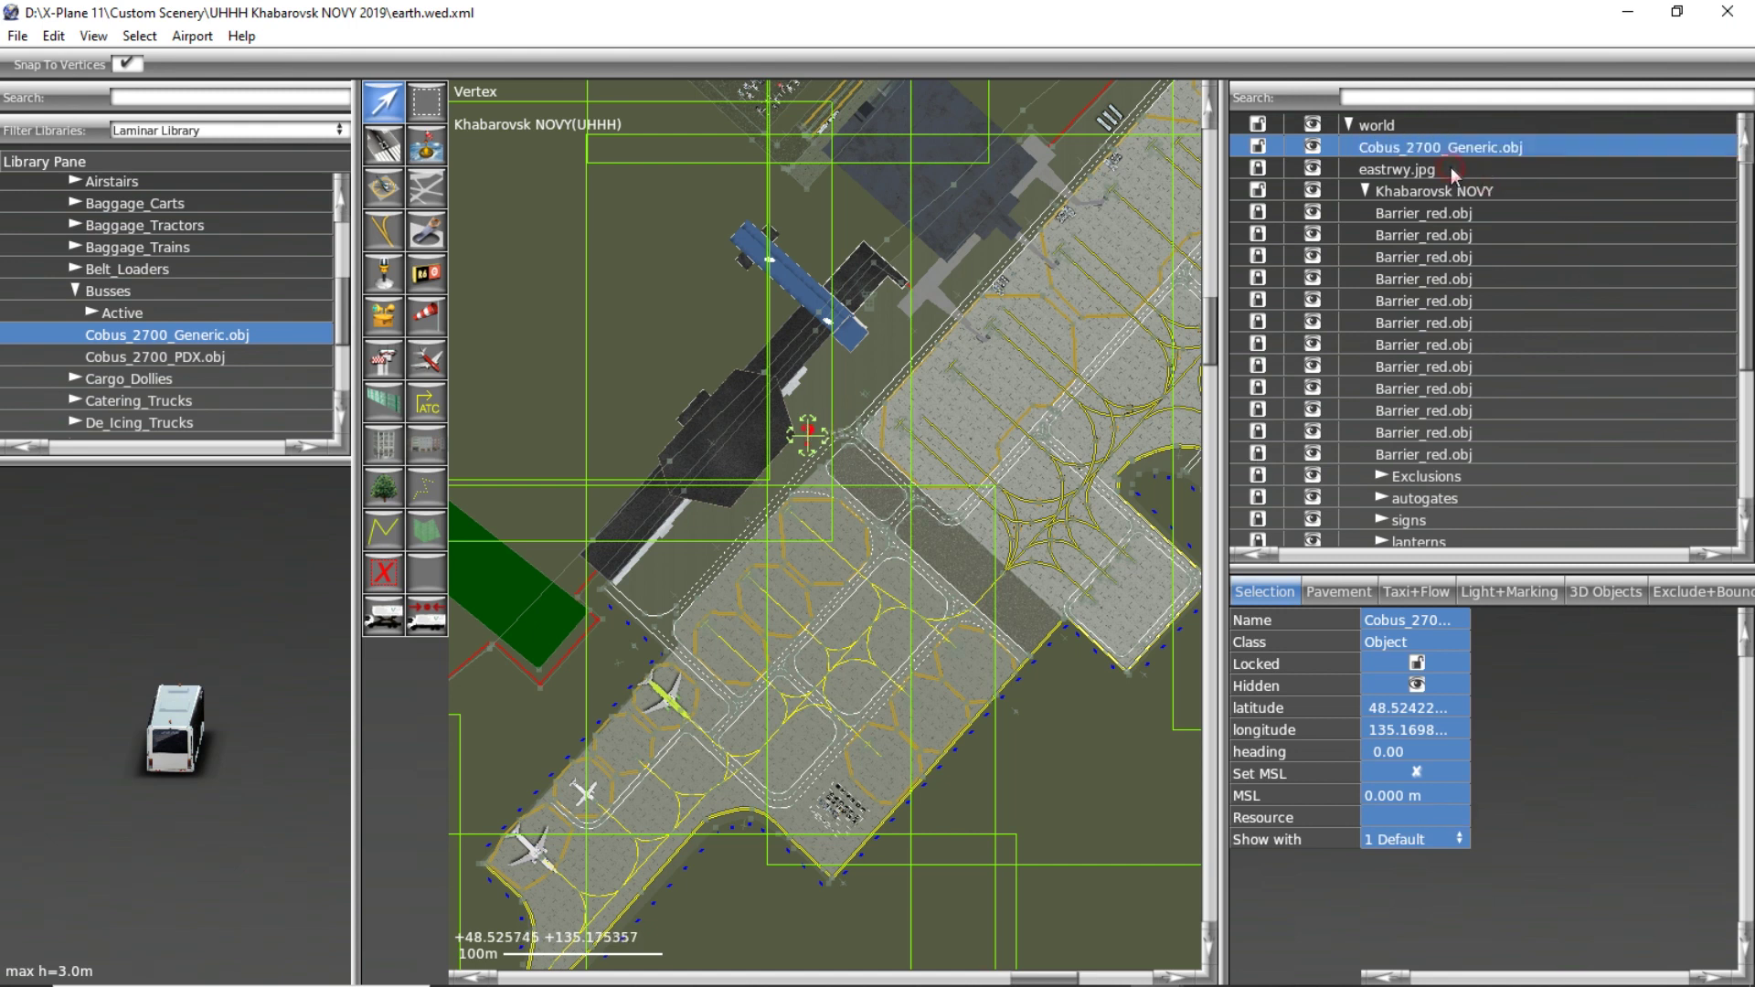
key("Delete")
Start a taxiline in the service road's apron-side lane, at the apron's western corner near the terminal.
scroll(718, 519, "up", 5)
left_click(385, 234)
scroll(648, 443, "down", 5)
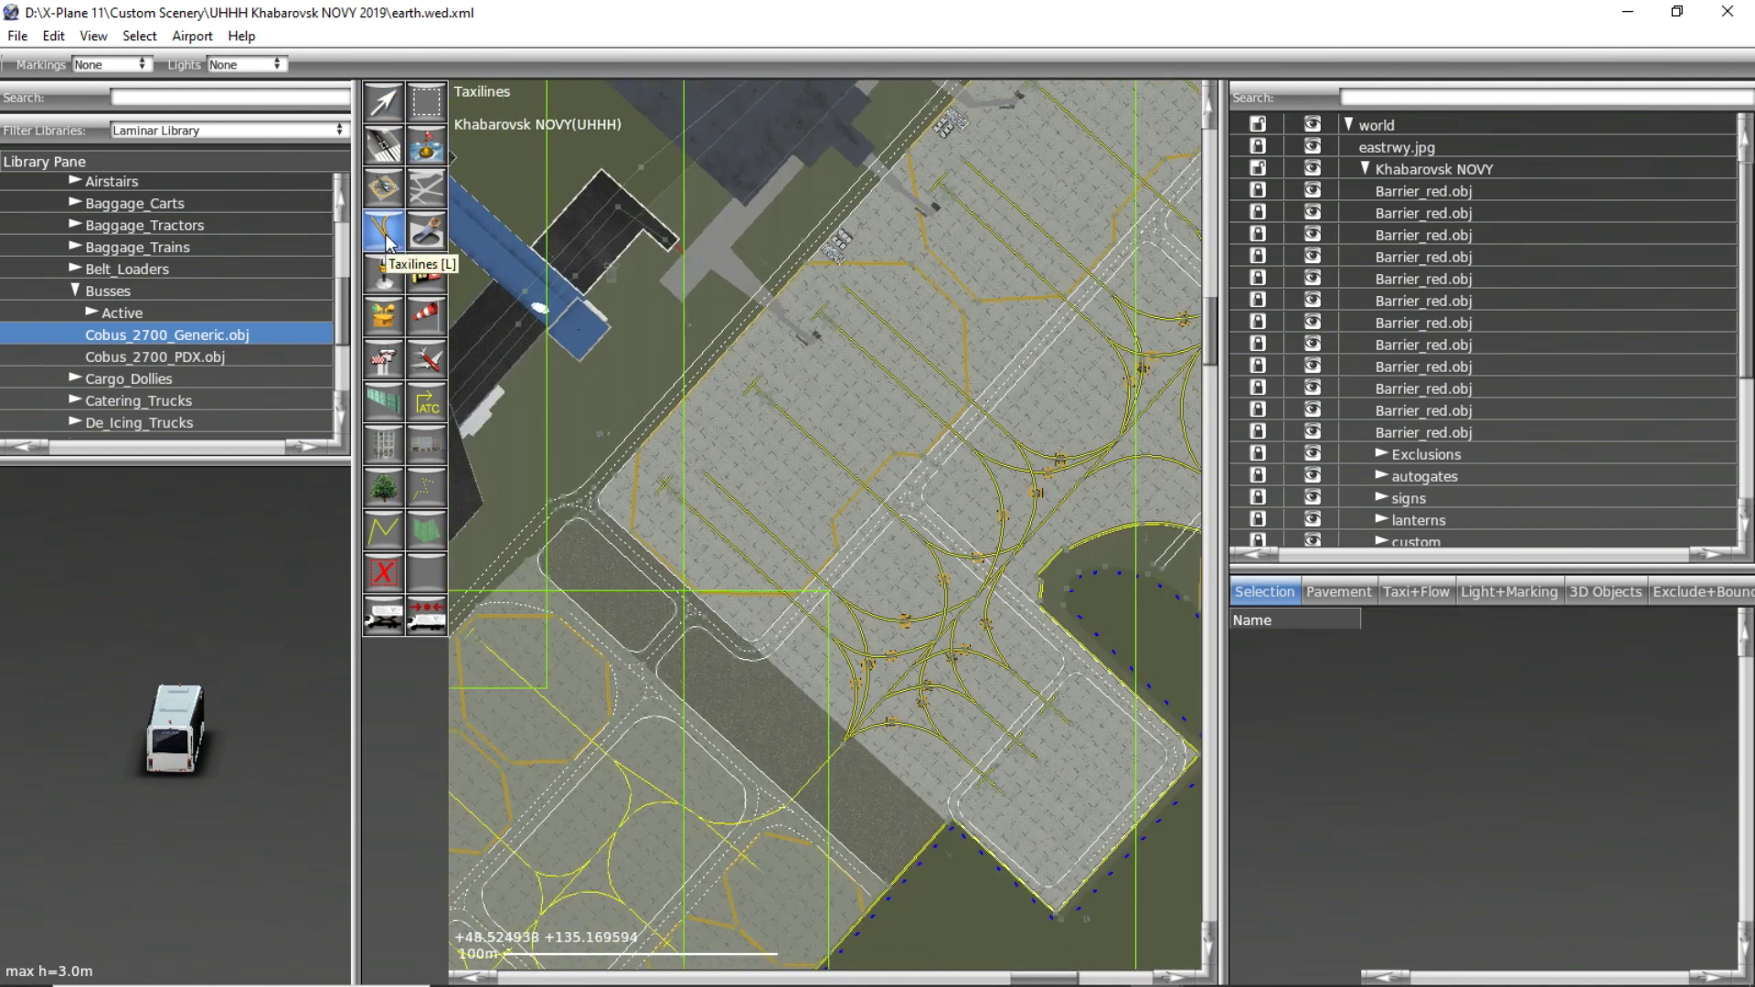
scroll(607, 517, "up", 9)
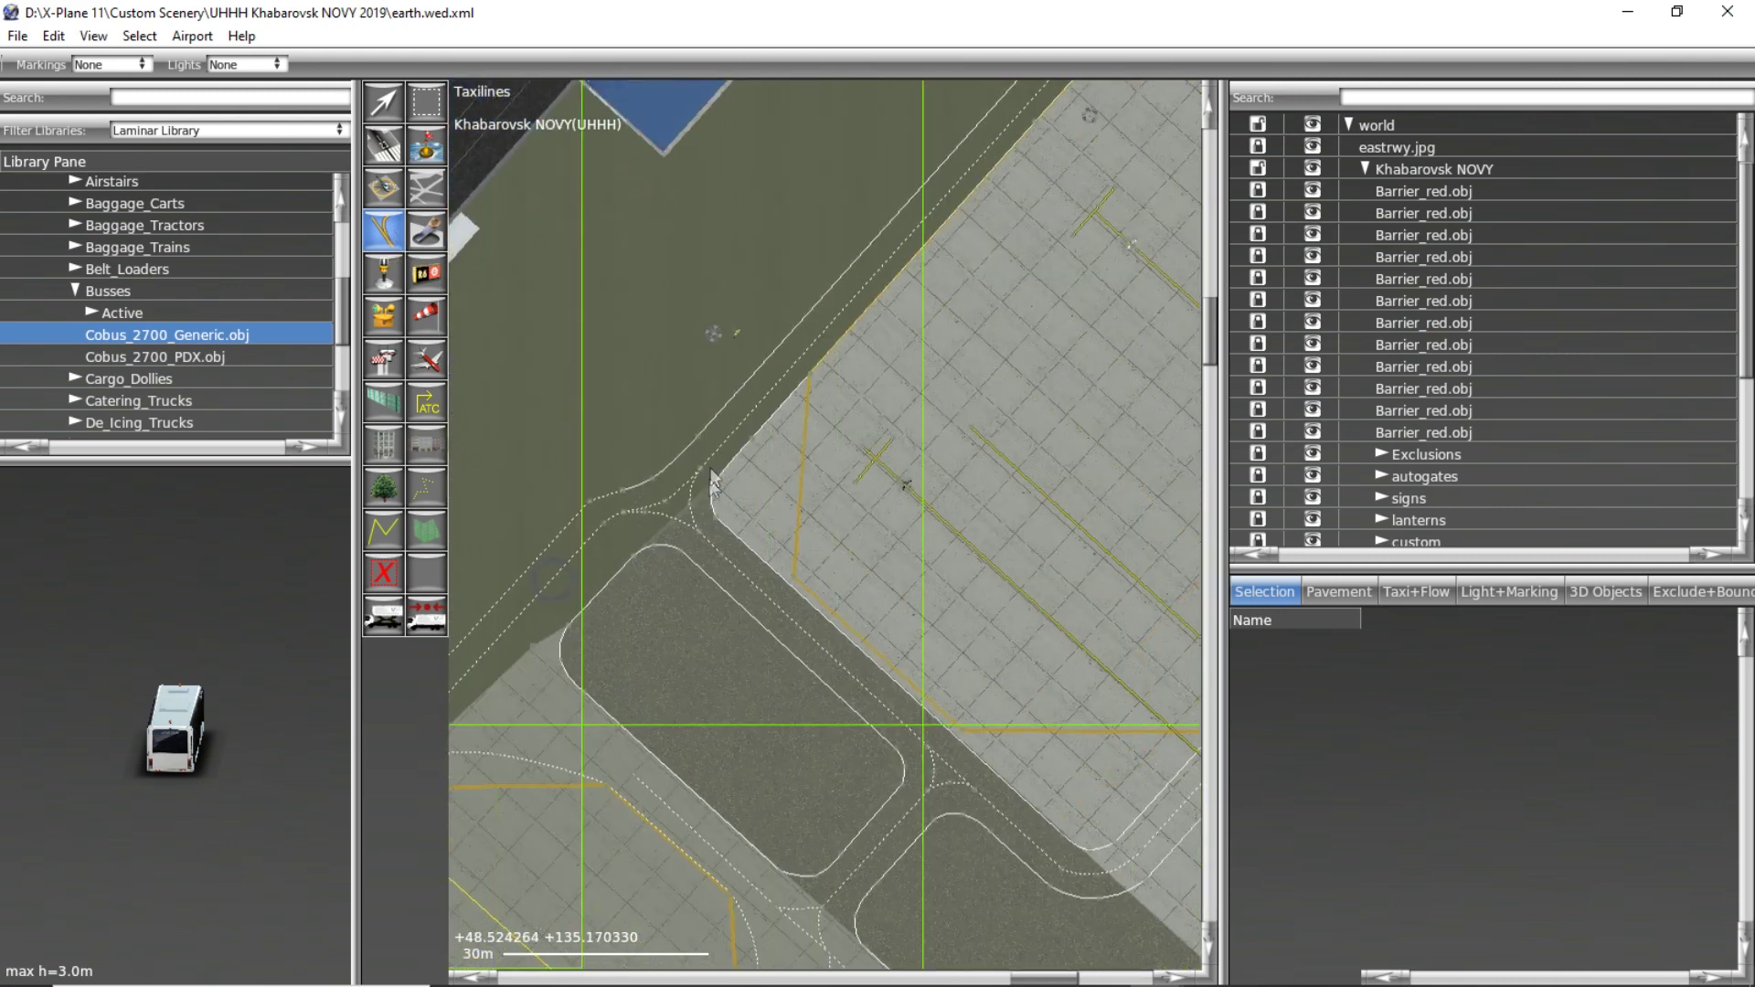
scroll(717, 494, "up", 3)
scroll(682, 550, "down", 6)
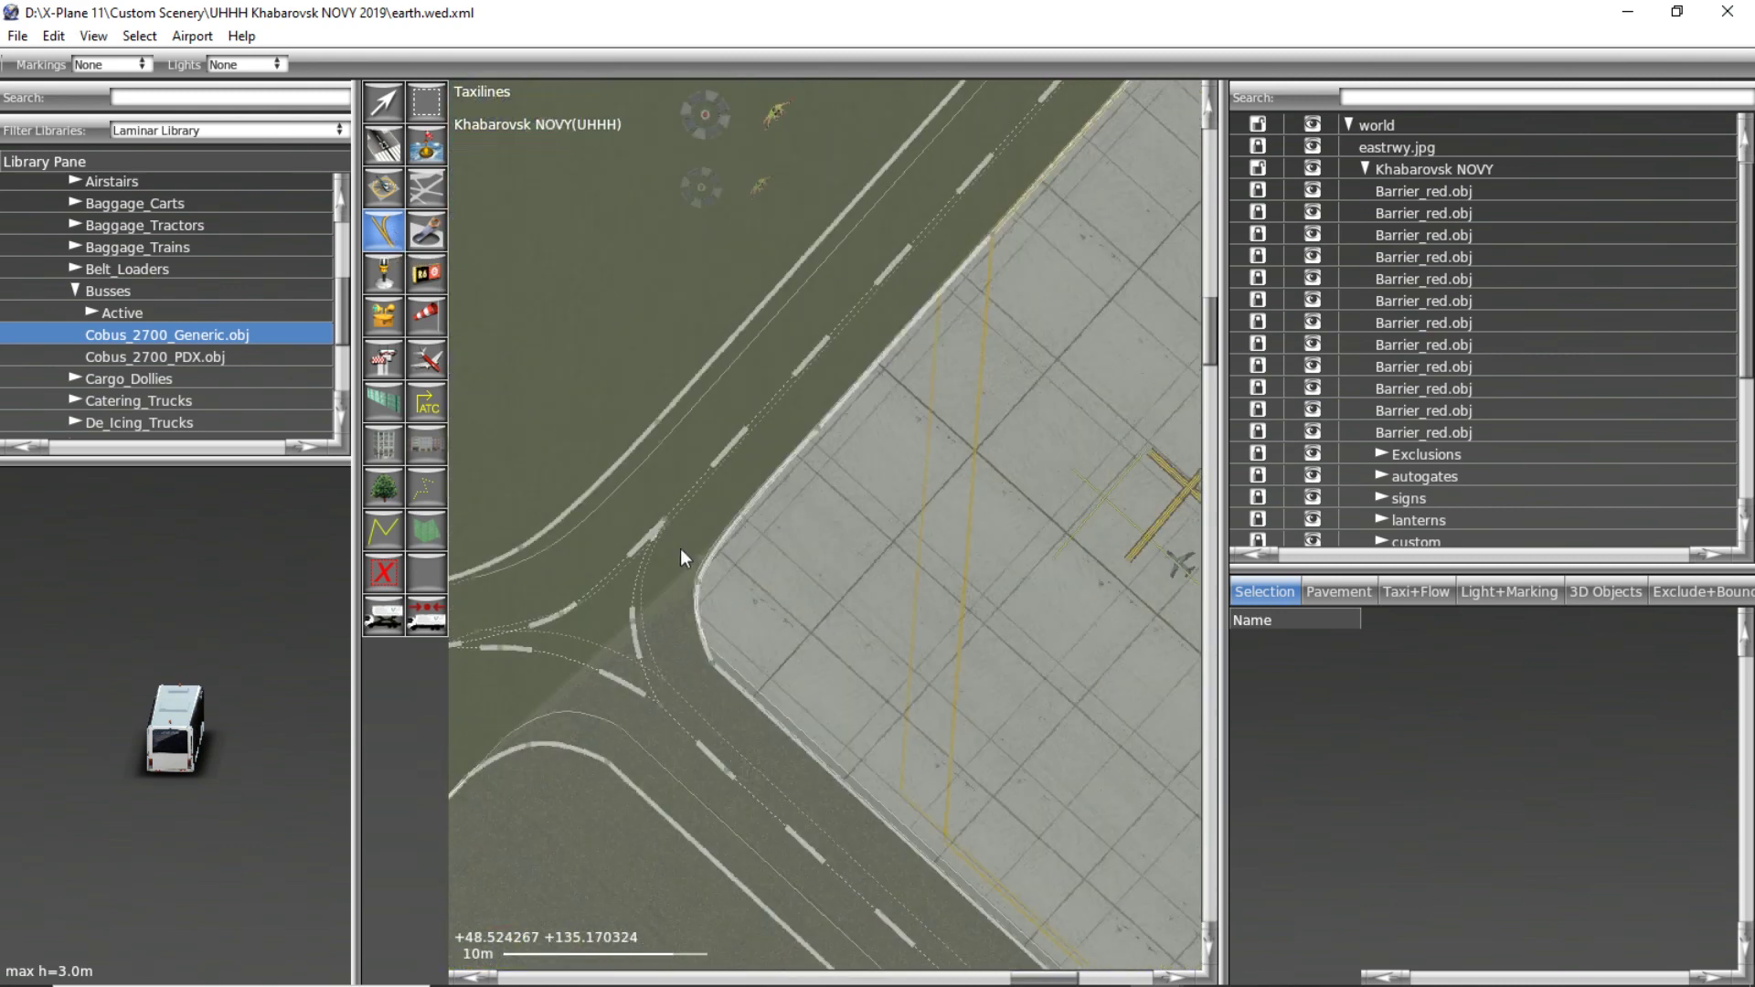
scroll(692, 639, "up", 4)
scroll(686, 622, "down", 5)
scroll(656, 610, "up", 10)
left_click(676, 579)
Extend the taxiline about 440 m along the service road and add nodes around the apron's northern corner.
scroll(680, 528, "down", 13)
scroll(639, 530, "down", 3)
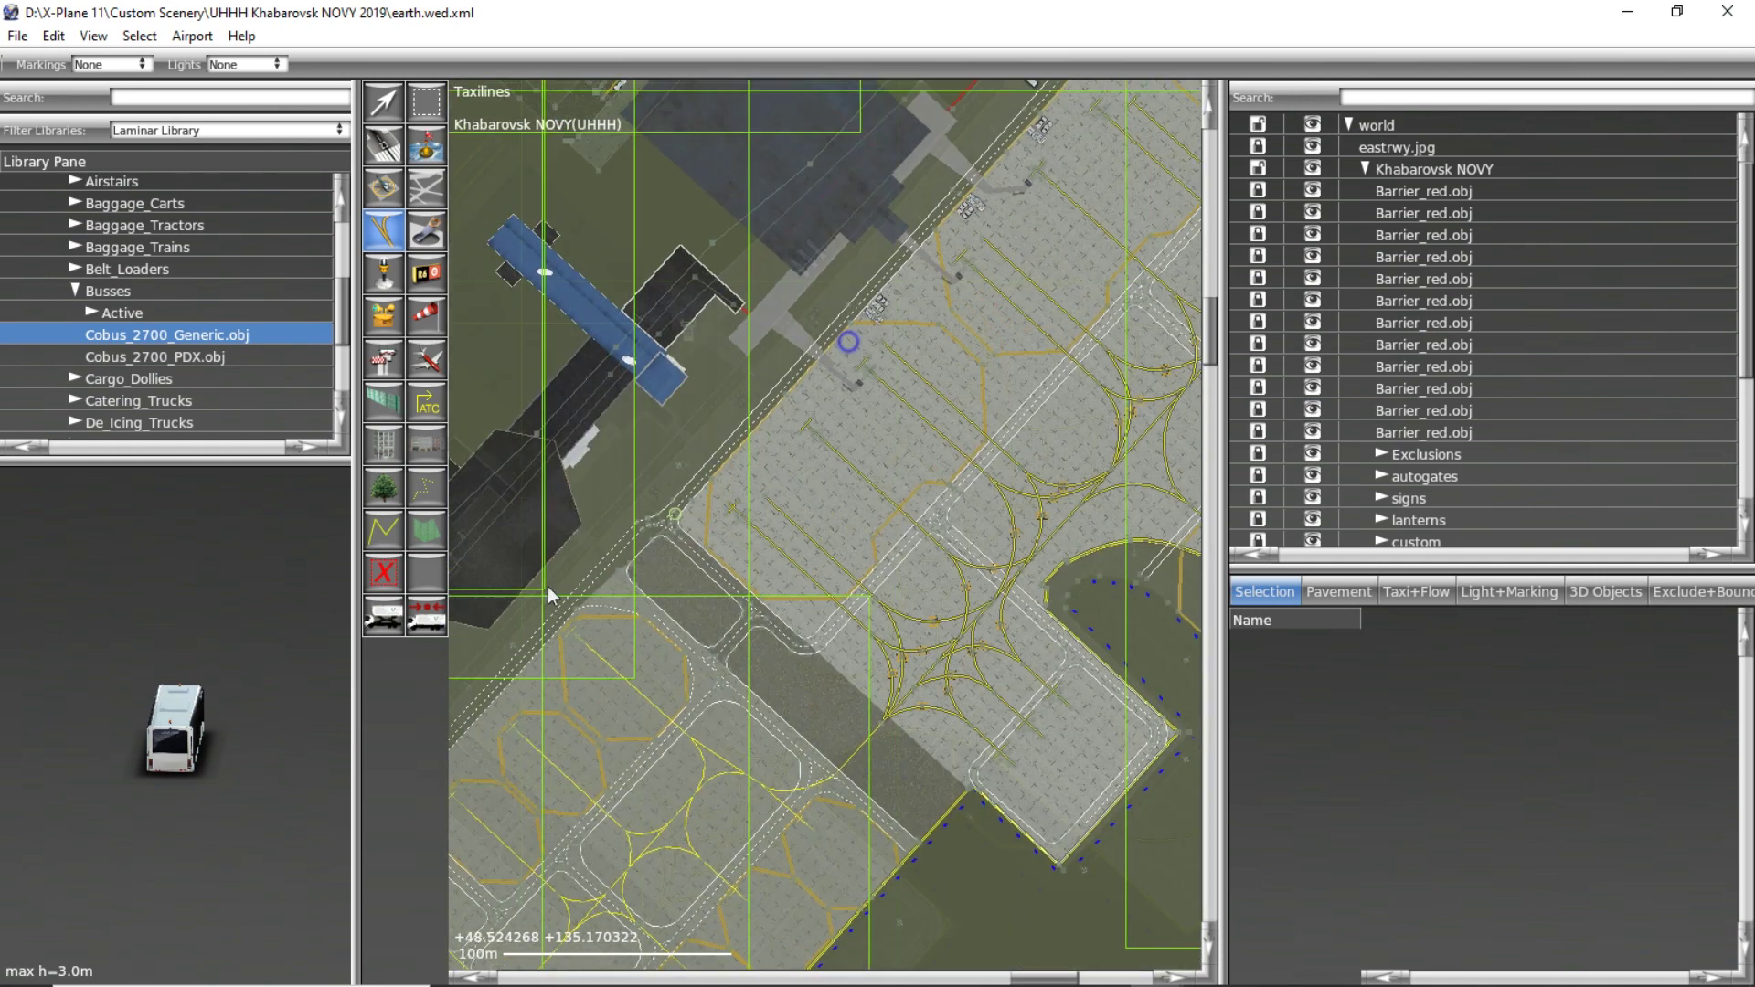
scroll(768, 329, "up", 5)
scroll(759, 439, "down", 4)
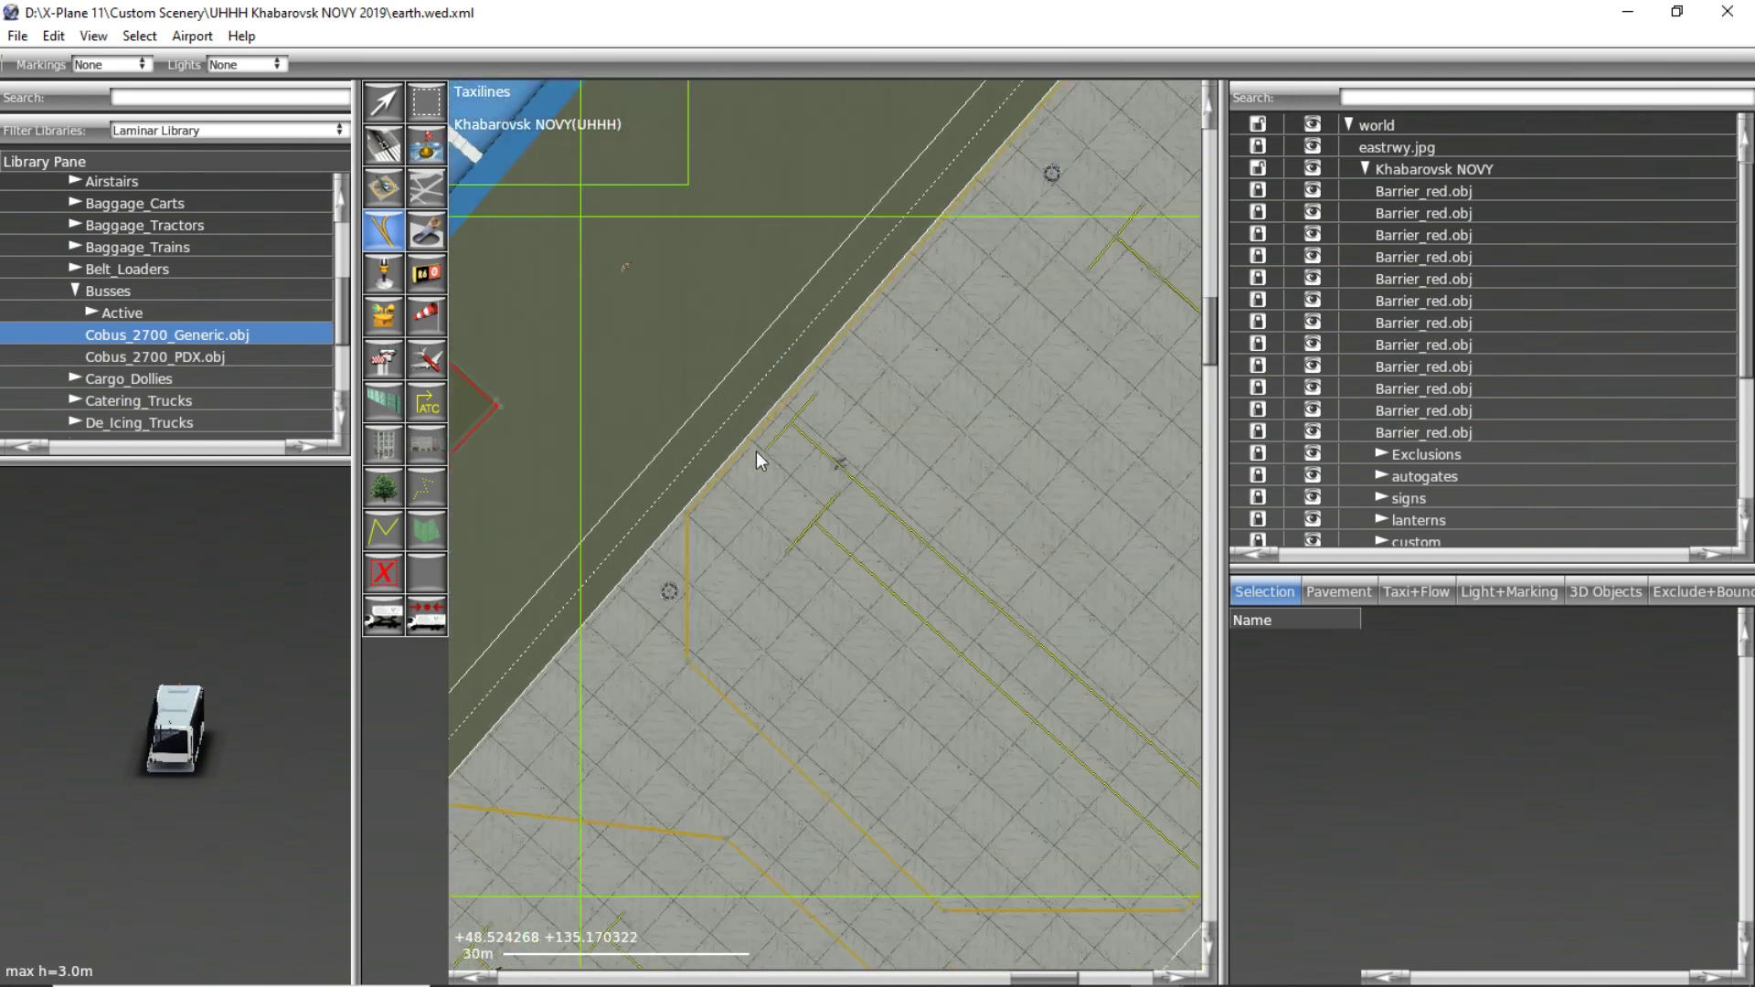
left_click(722, 459)
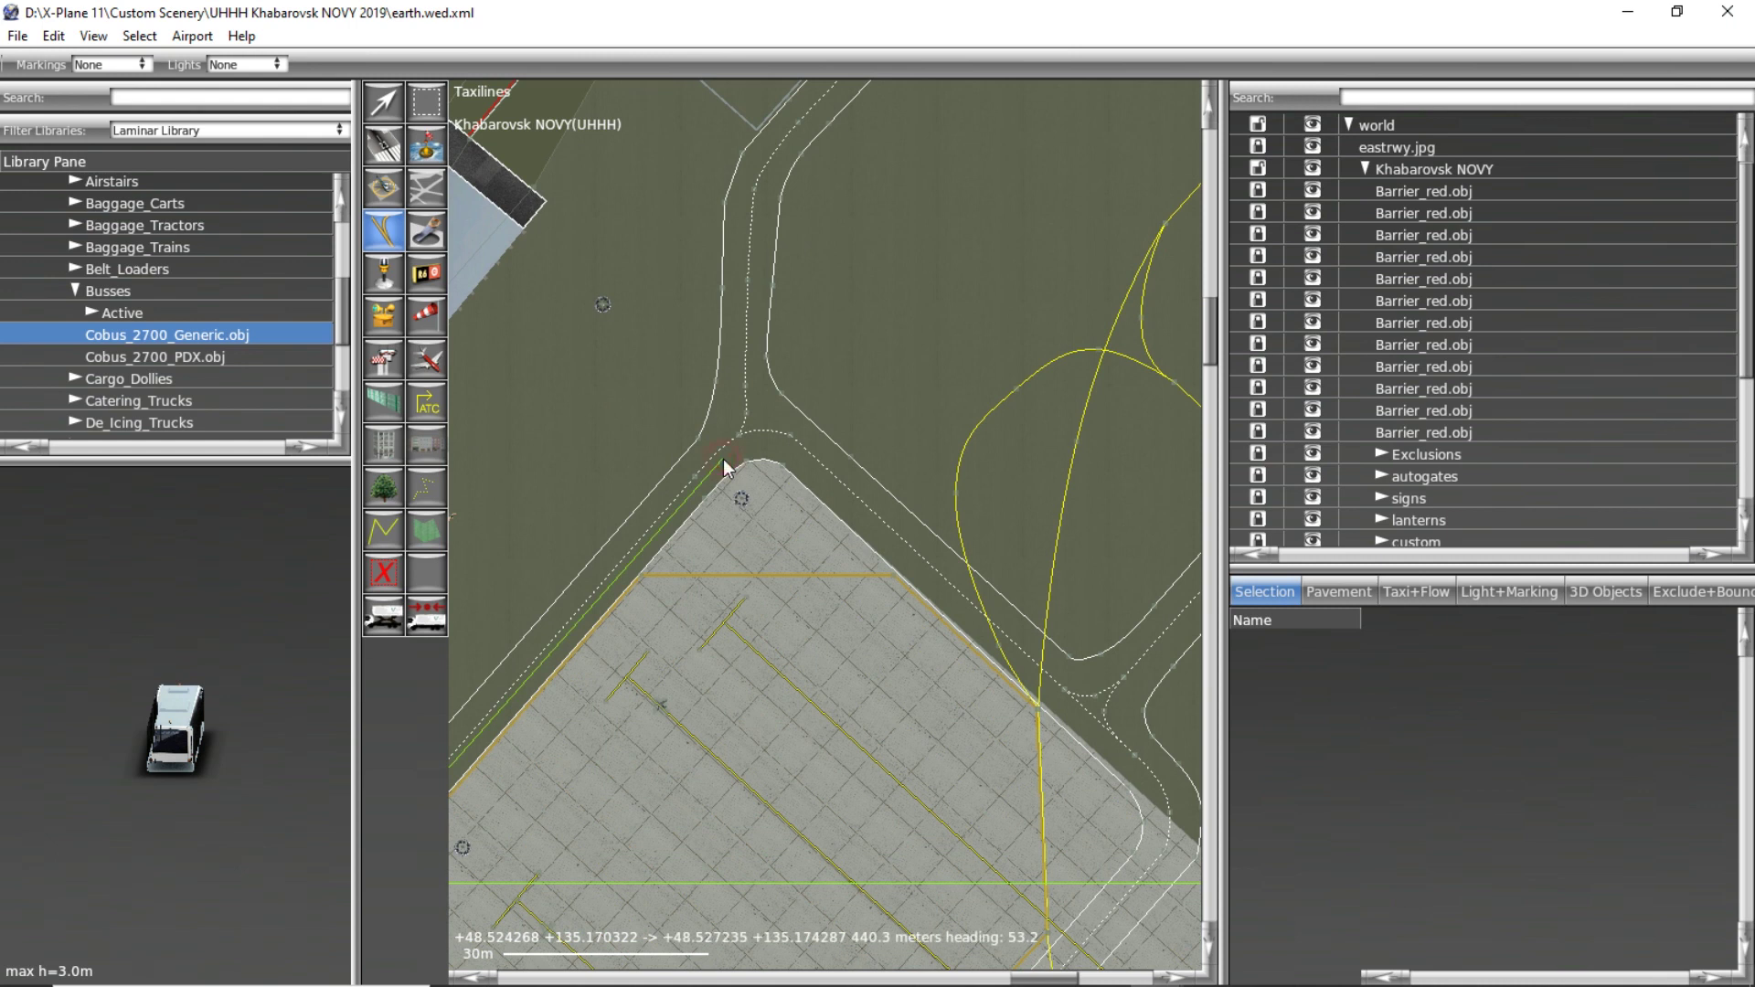
left_click(755, 447)
left_click(791, 457)
Continue the taxiline along the apron's northeast edge and add nodes around the curve onto the inner service road.
scroll(822, 562, "up", 2)
scroll(627, 371, "down", 2)
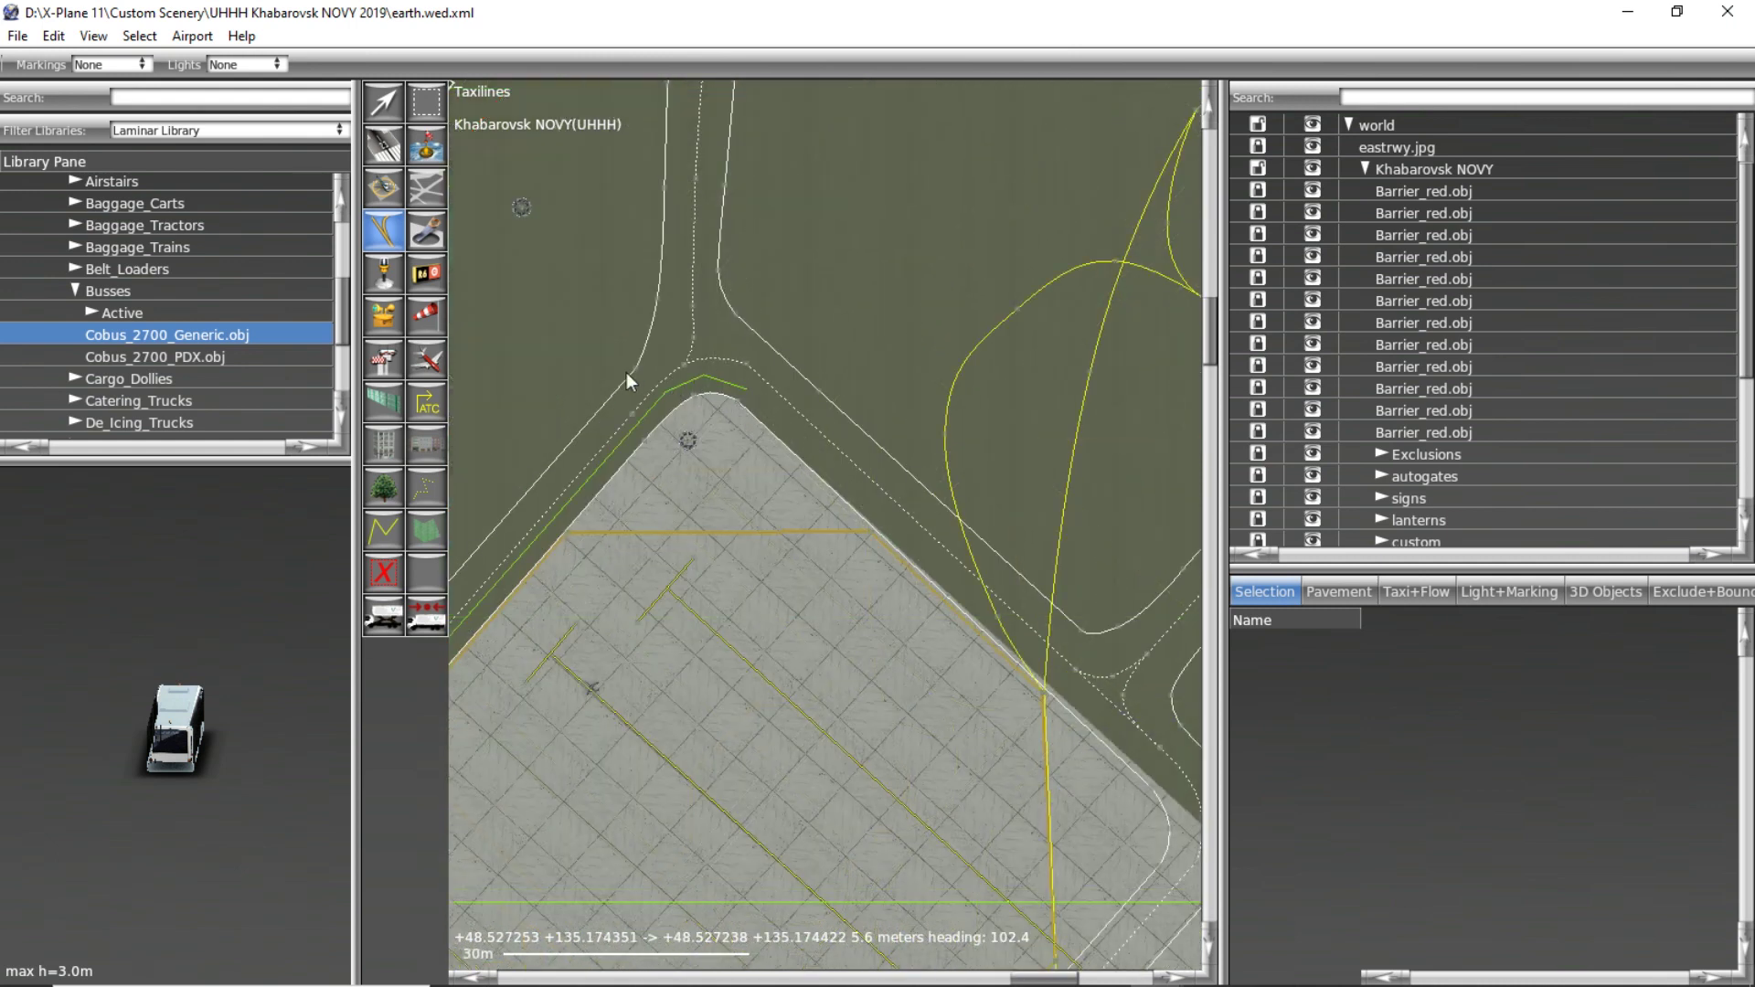
scroll(634, 397, "up", 3)
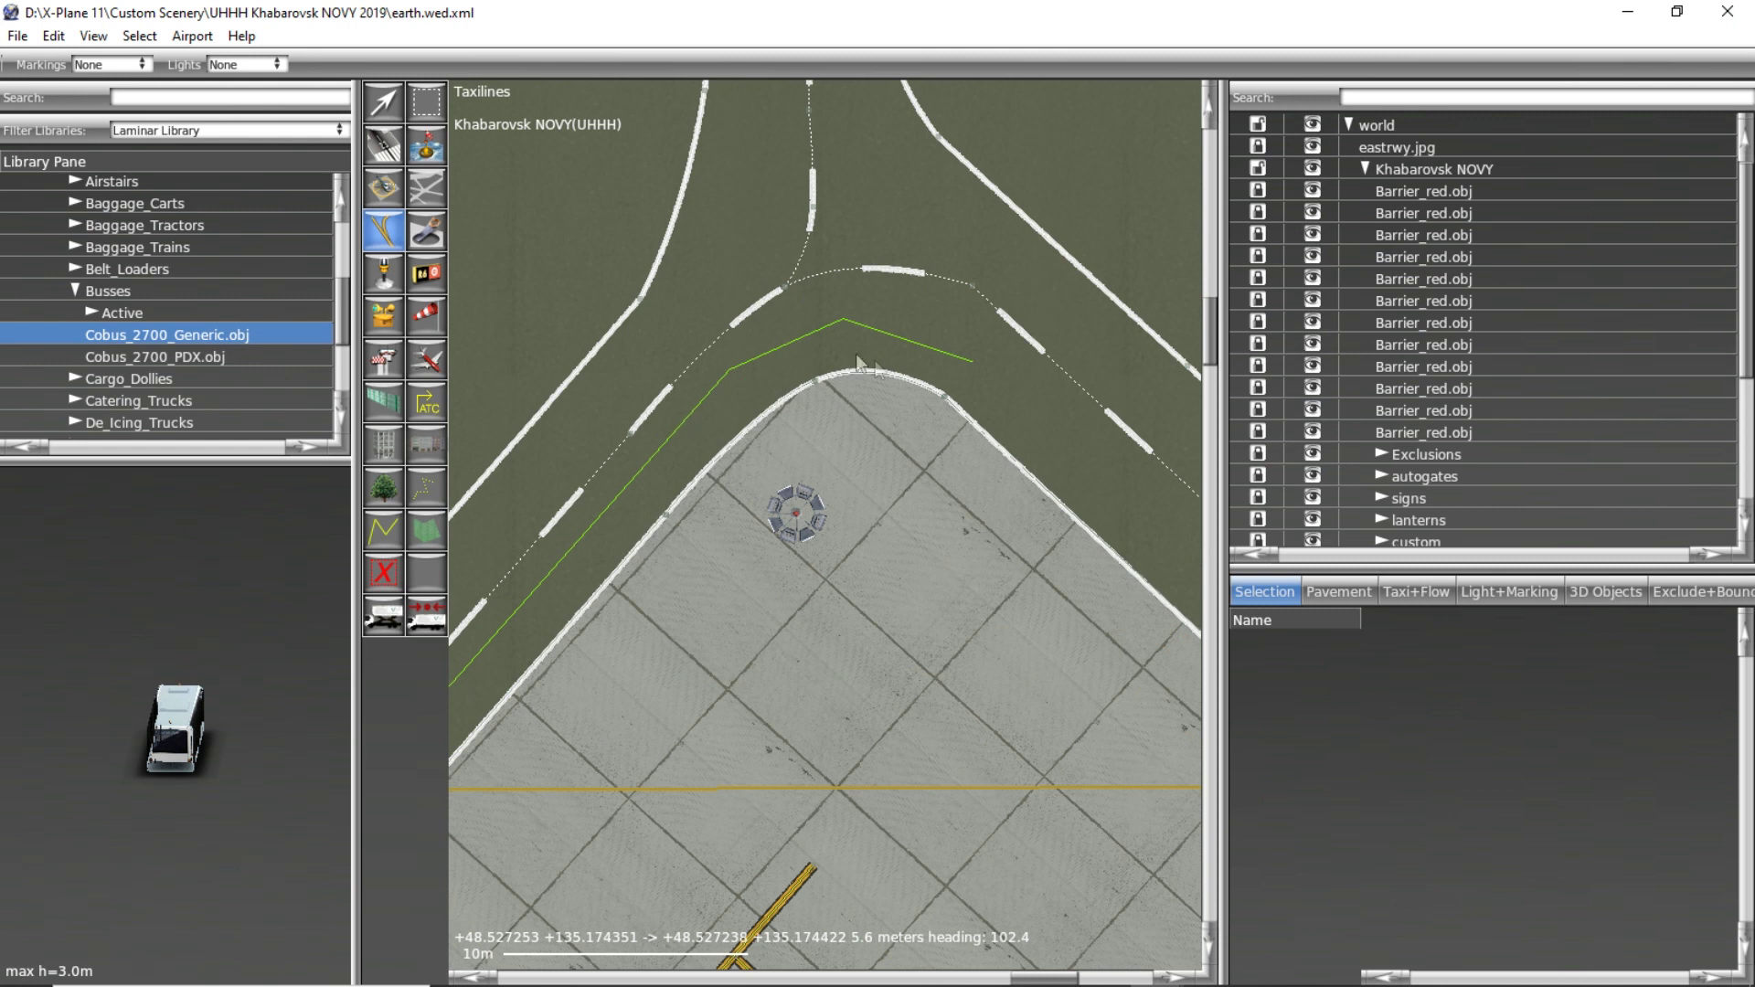
scroll(863, 338, "down", 3)
right_click_drag(1170, 590, 822, 567)
scroll(1108, 695, "up", 3)
right_click_drag(987, 701, 808, 568)
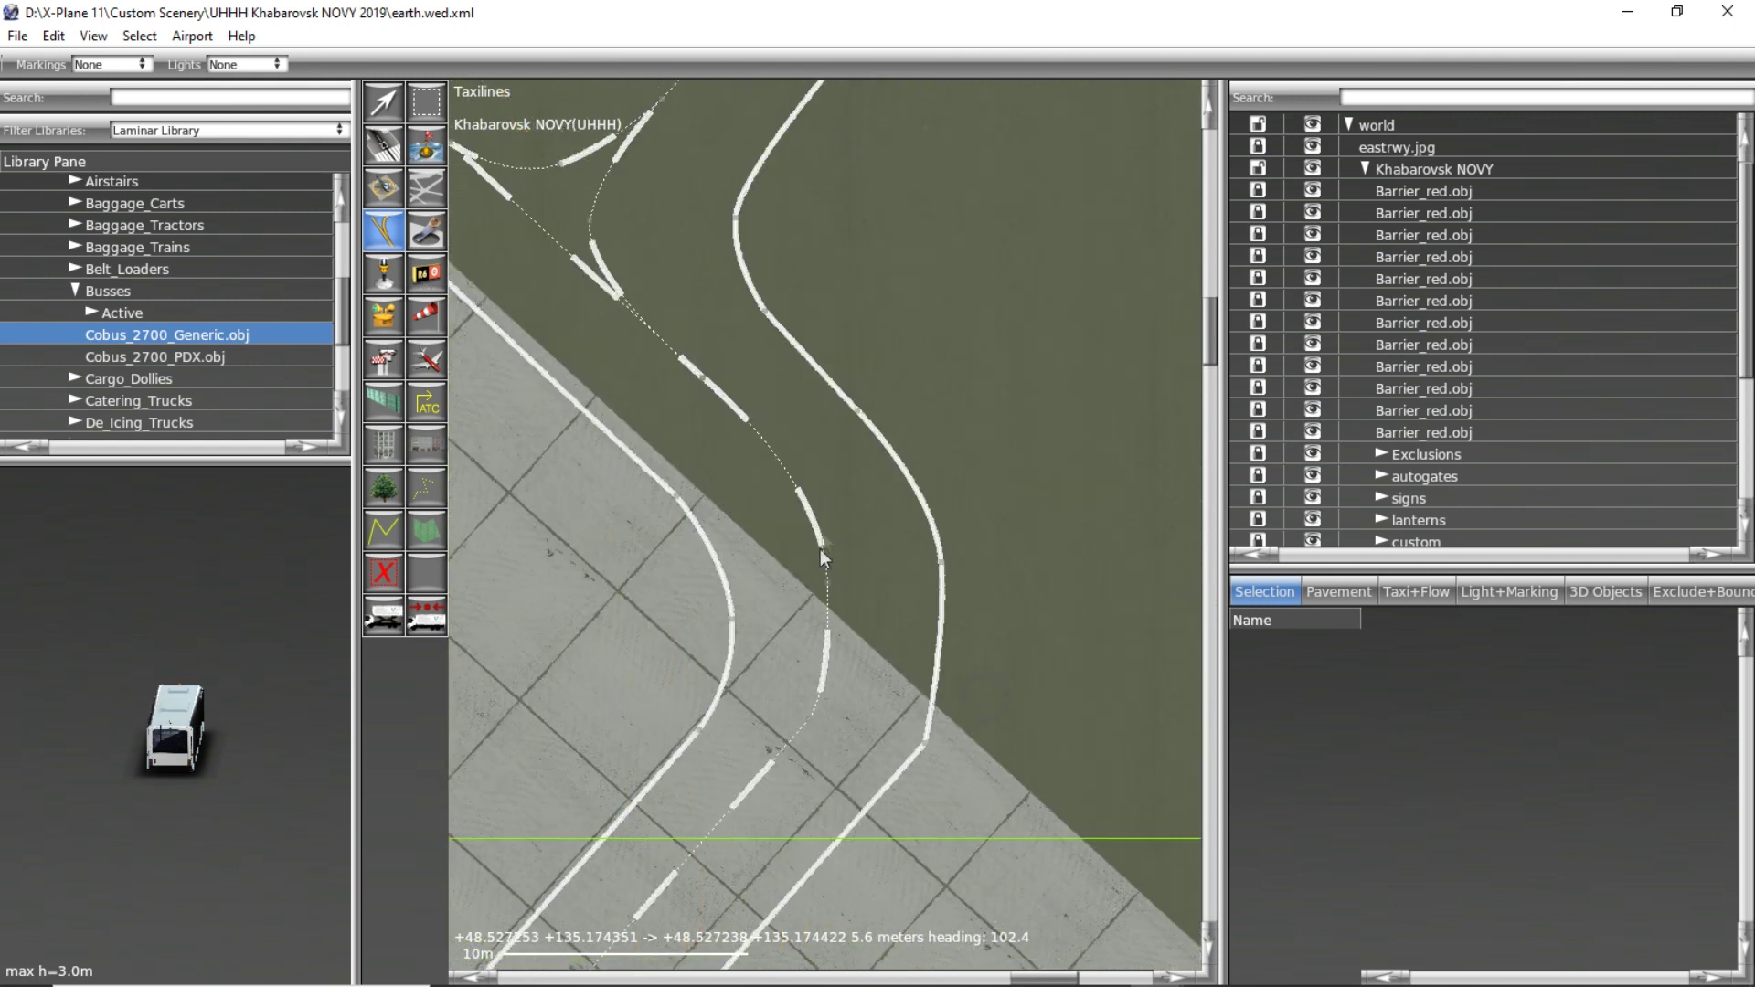
scroll(786, 540, "up", 3)
left_click(738, 703)
right_click_drag(678, 872, 964, 358)
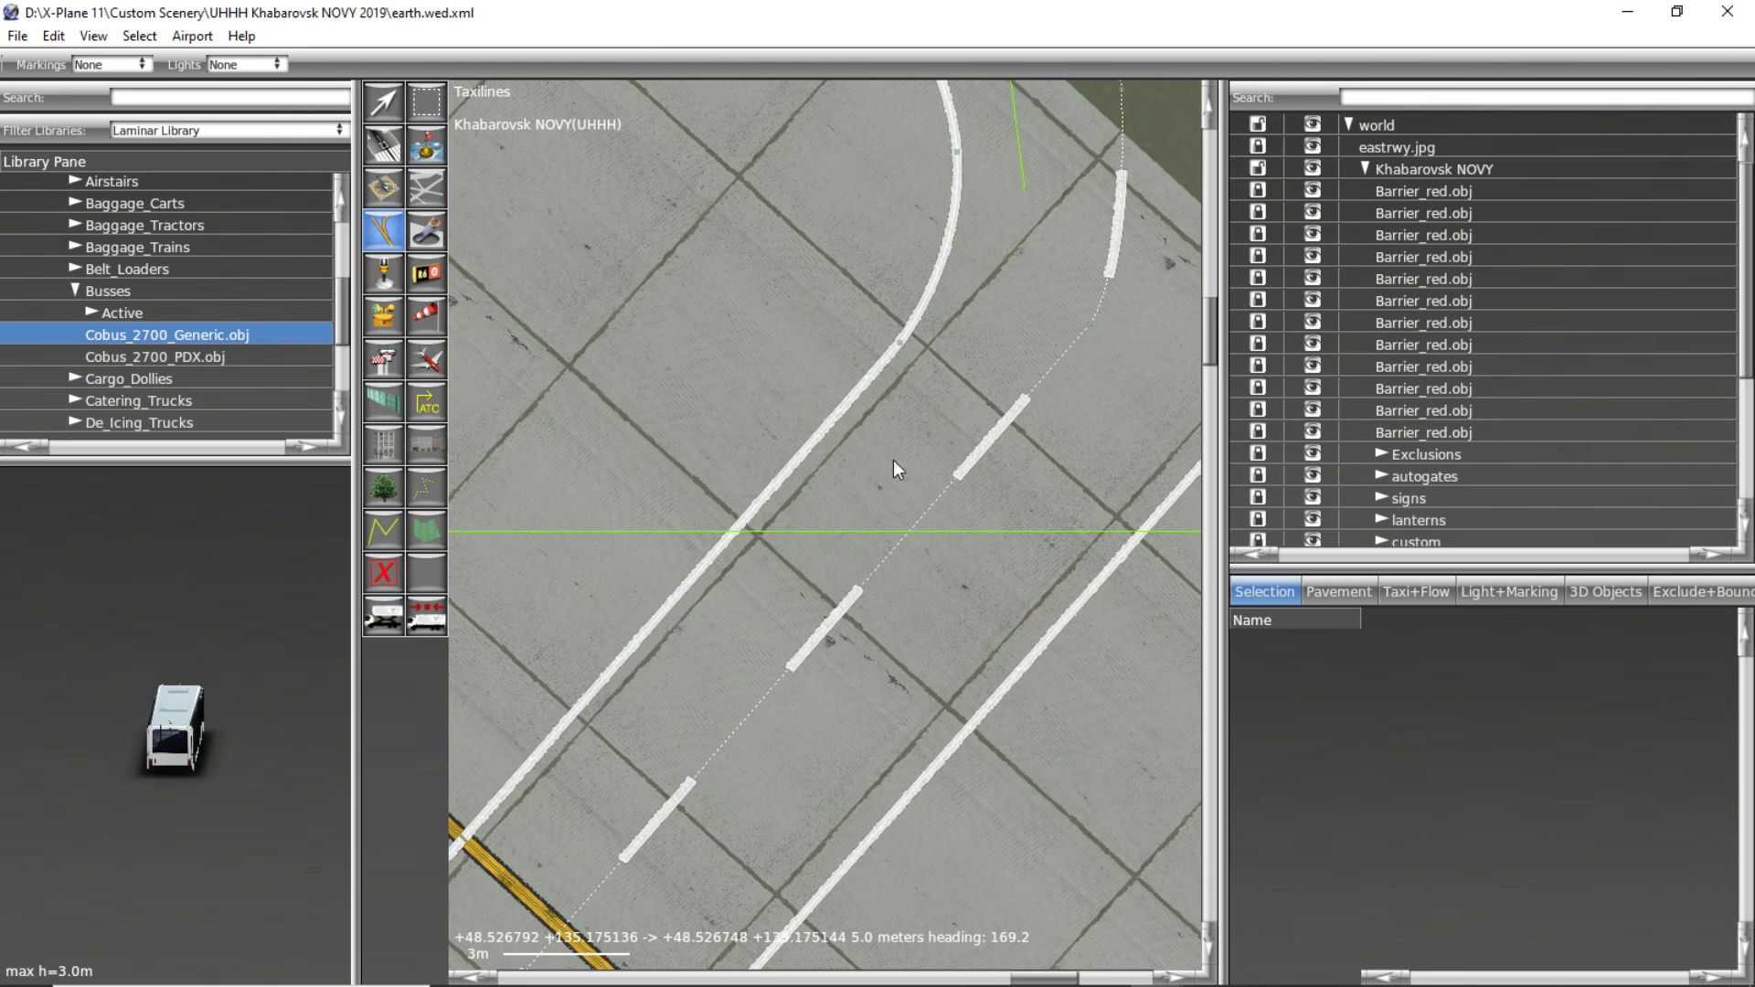
left_click(907, 436)
Continue the taxiline down the inner service road and round the bend at its southwest end with three nodes.
scroll(906, 435, "down", 6)
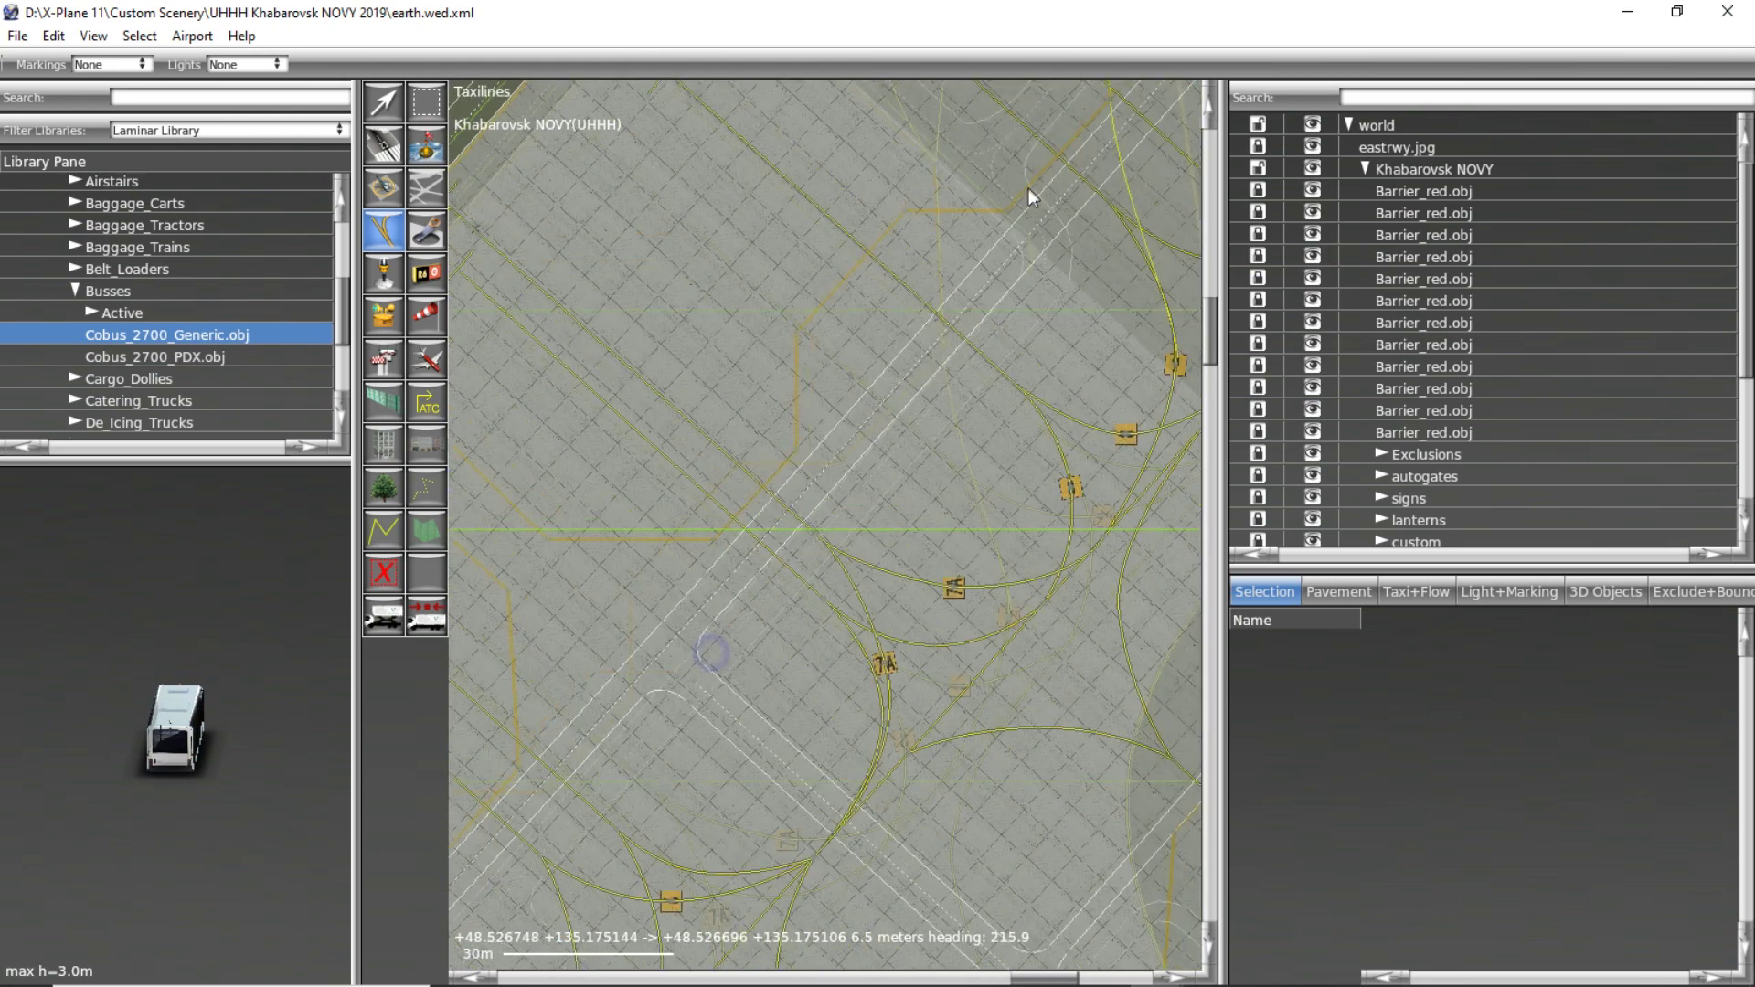
scroll(847, 487, "up", 6)
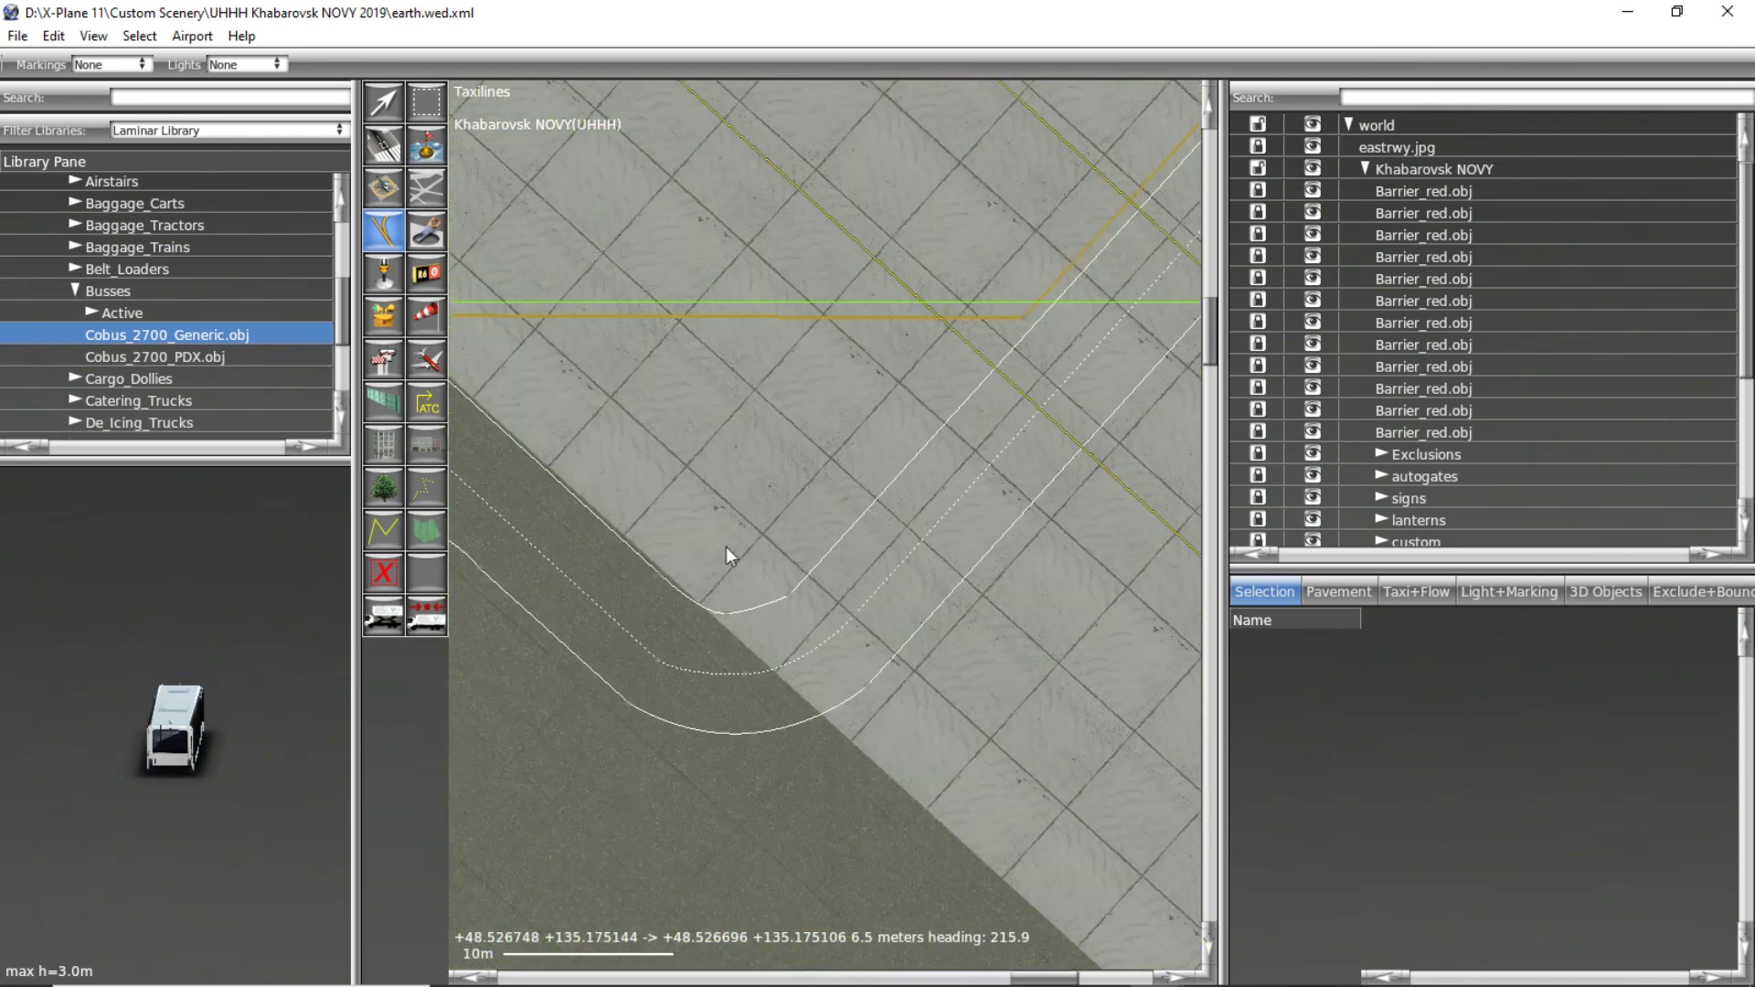
left_click(924, 727)
left_click(722, 794)
left_click(583, 732)
Extend the taxiline to the apron's western corner, round it with three nodes next to the start point, and finish the line.
scroll(770, 661, "down", 10)
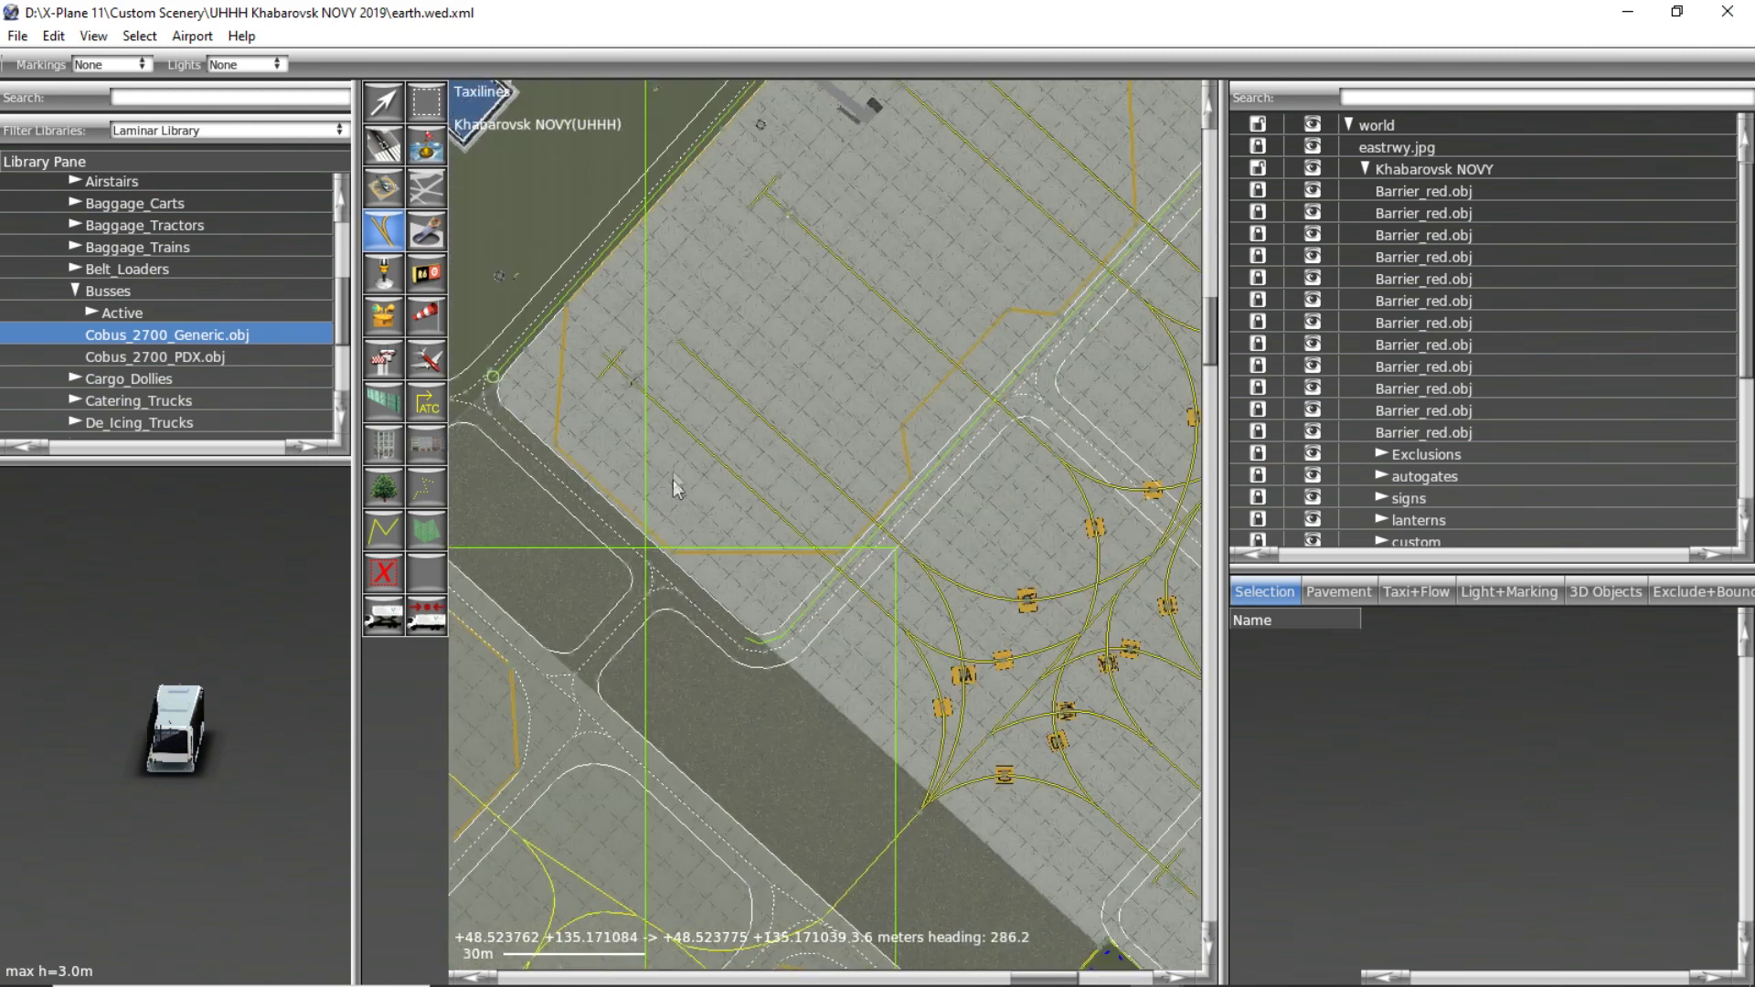
right_click_drag(544, 424, 702, 453)
scroll(702, 453, "up", 8)
left_click(608, 480)
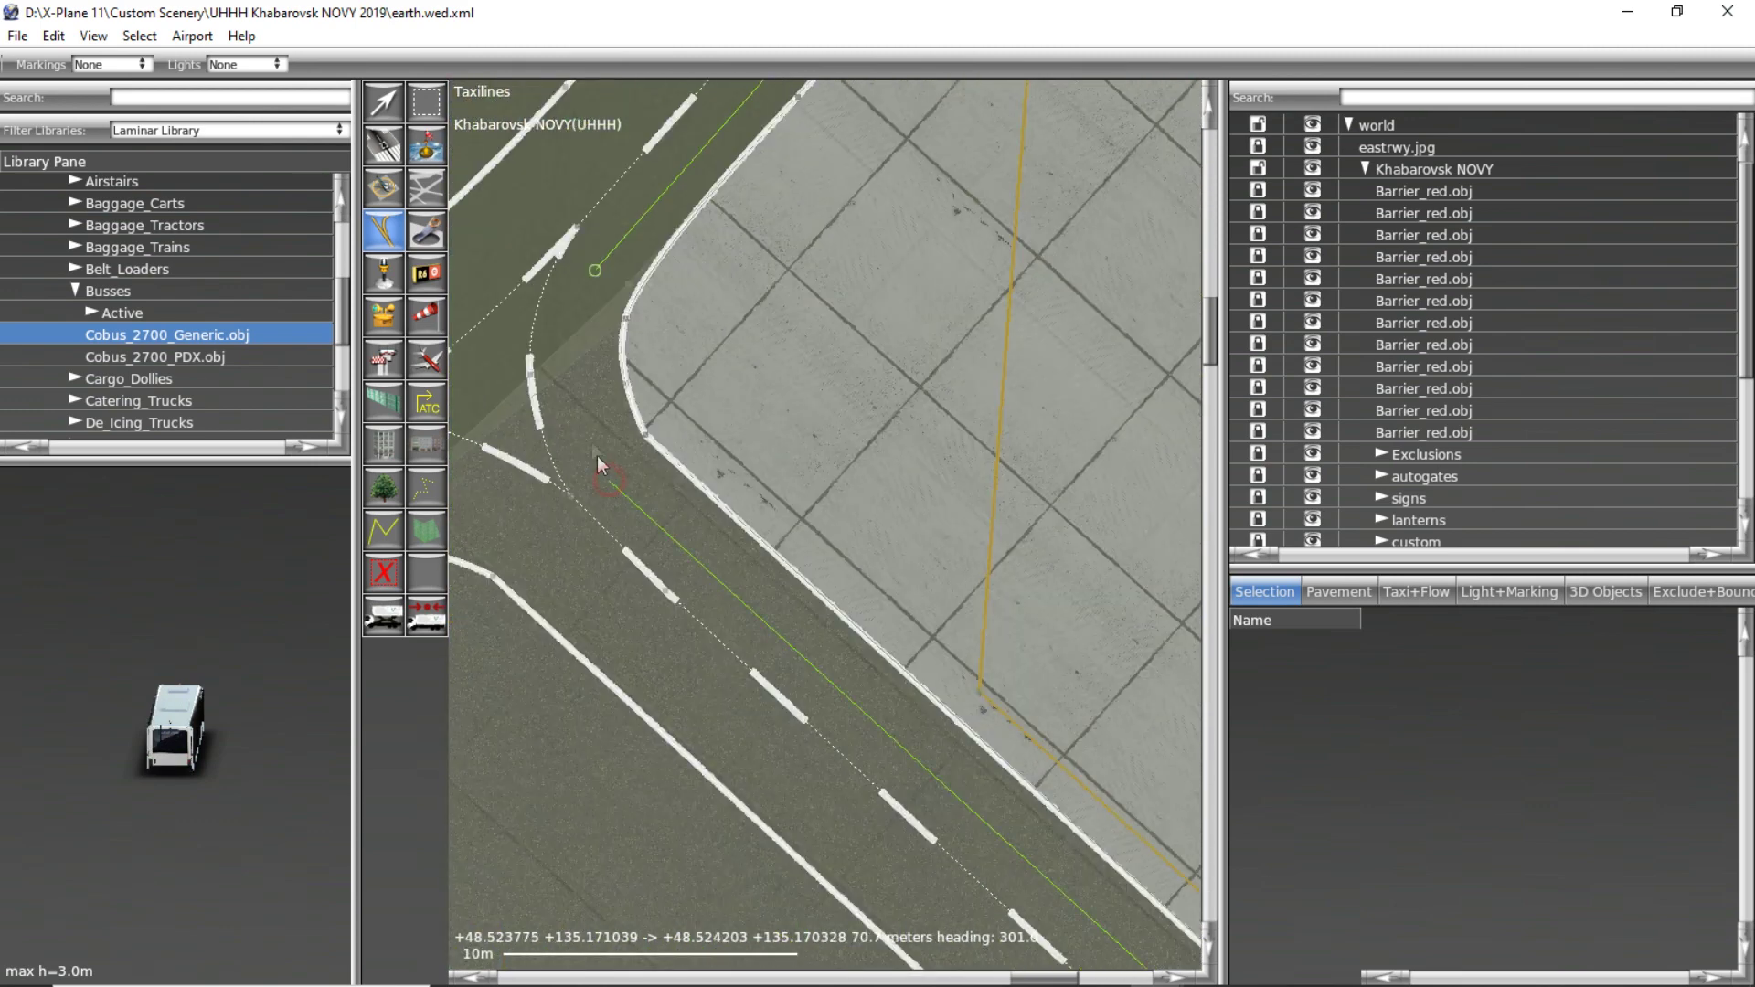
left_click(575, 404)
left_click(587, 322)
scroll(508, 360, "down", 4)
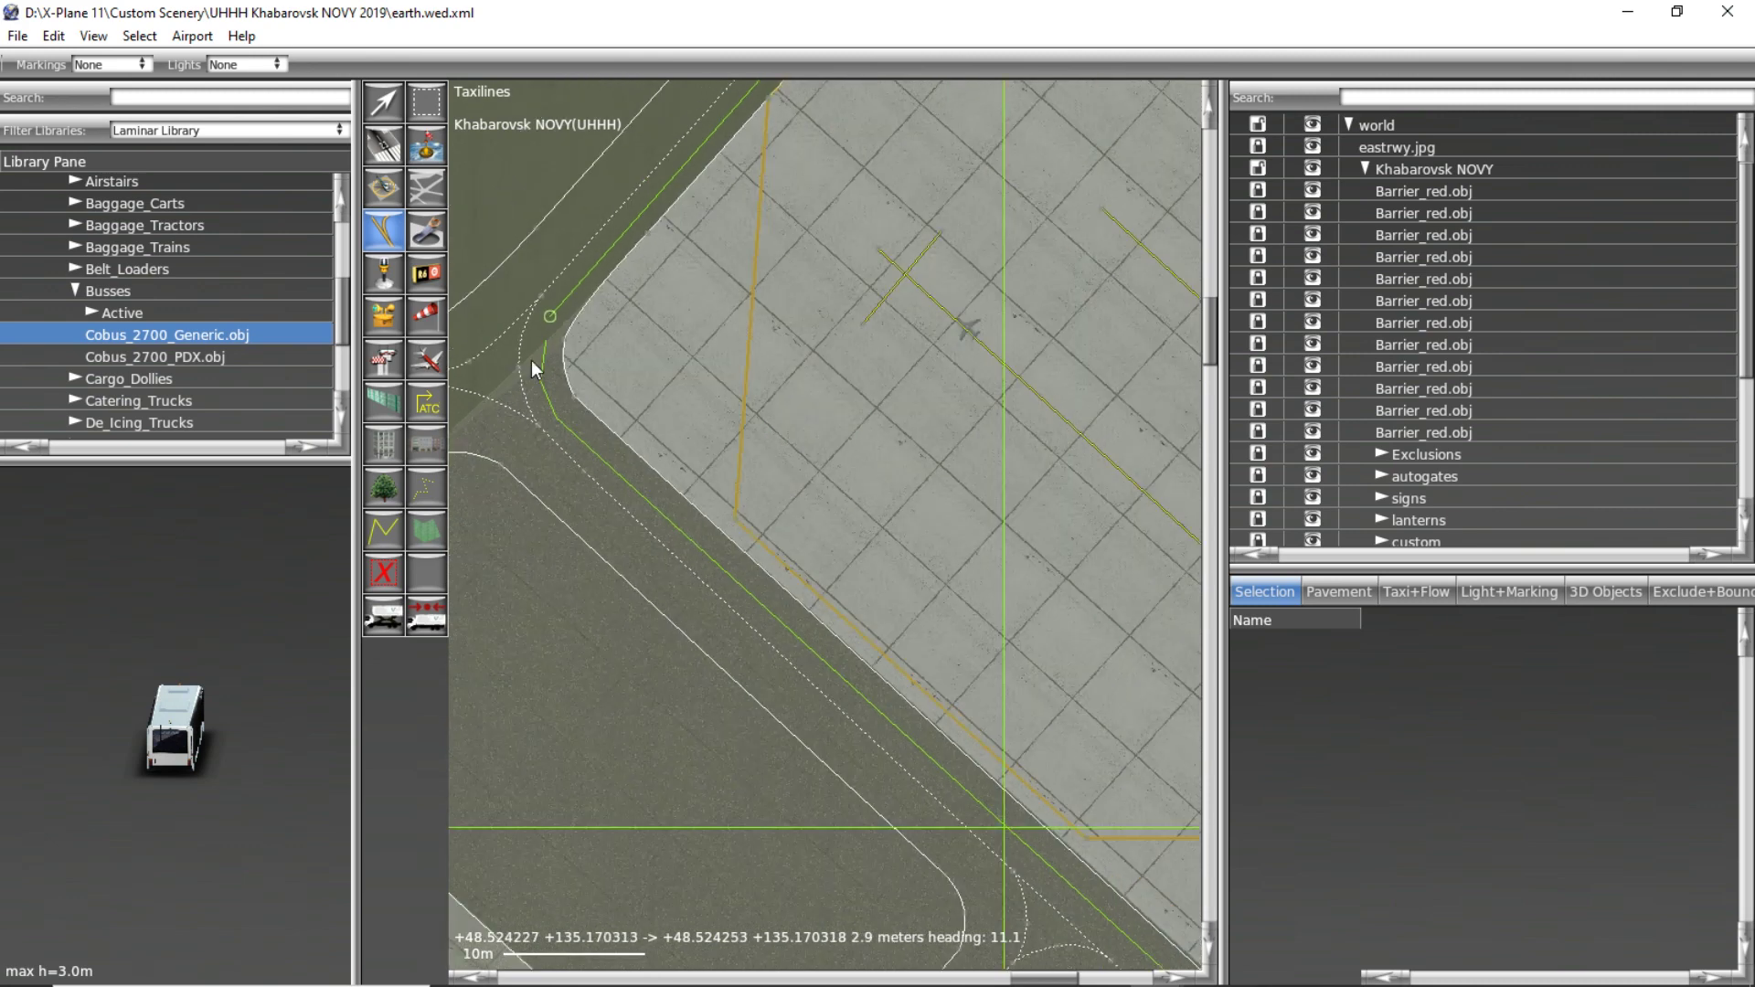
scroll(726, 393, "down", 3)
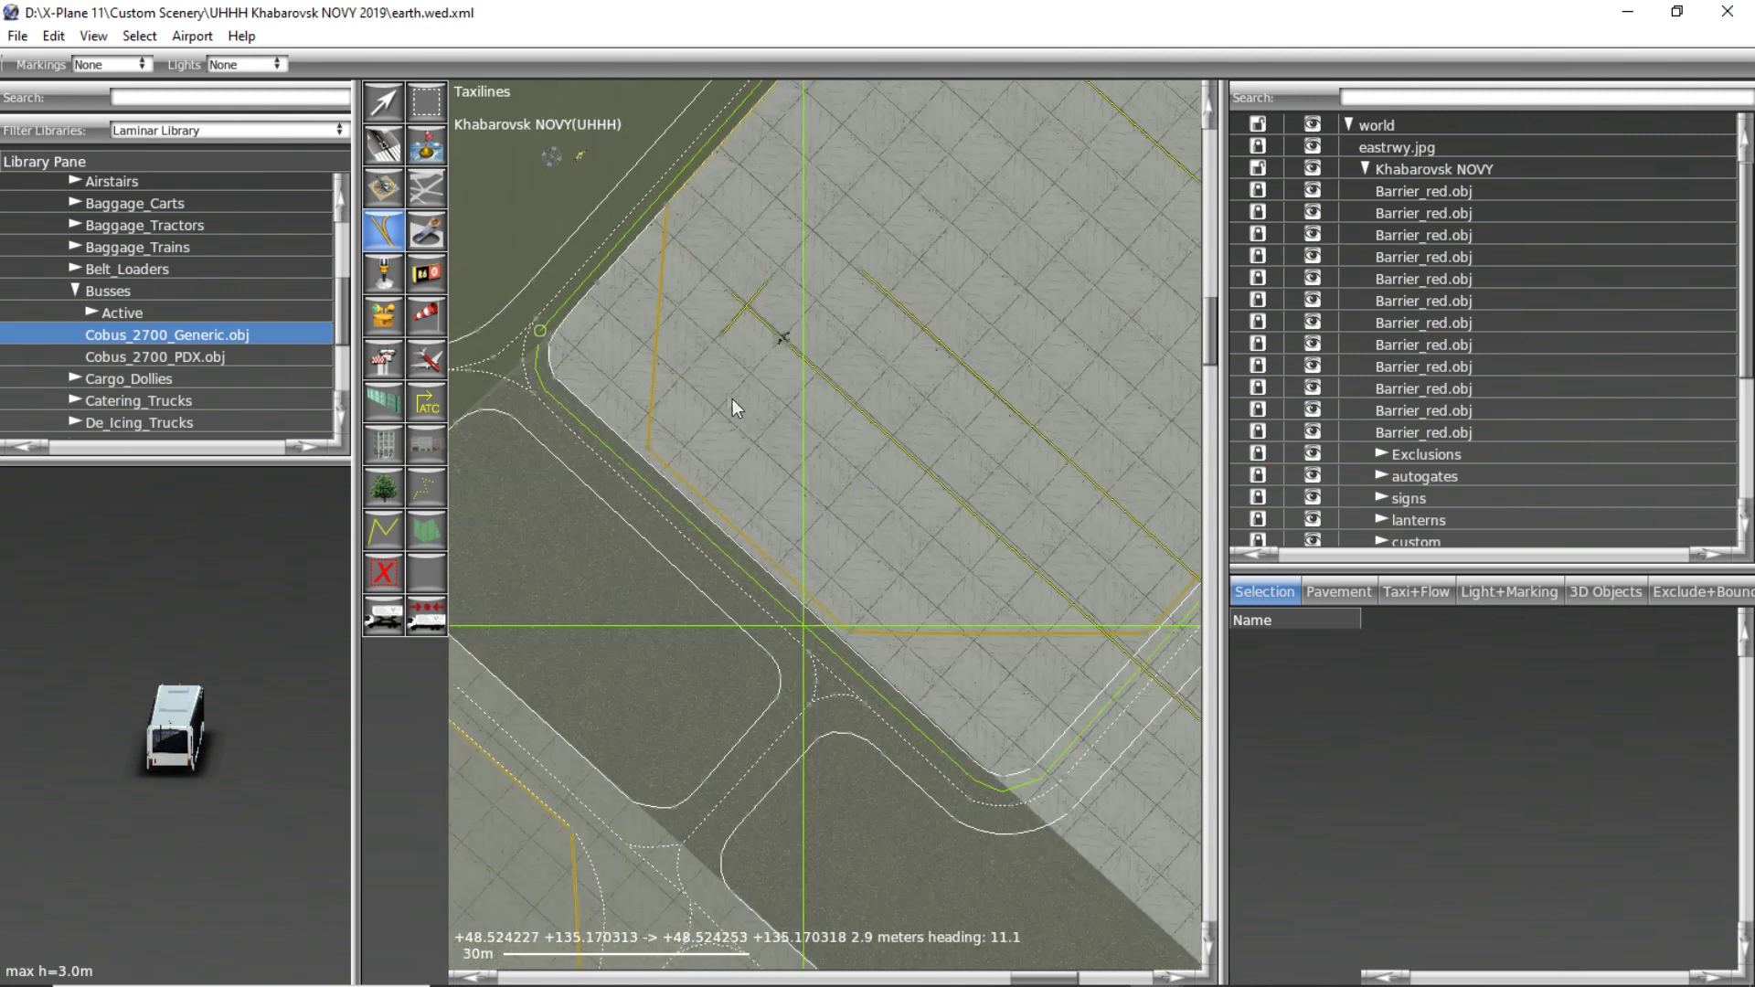
scroll(647, 413, "up", 3)
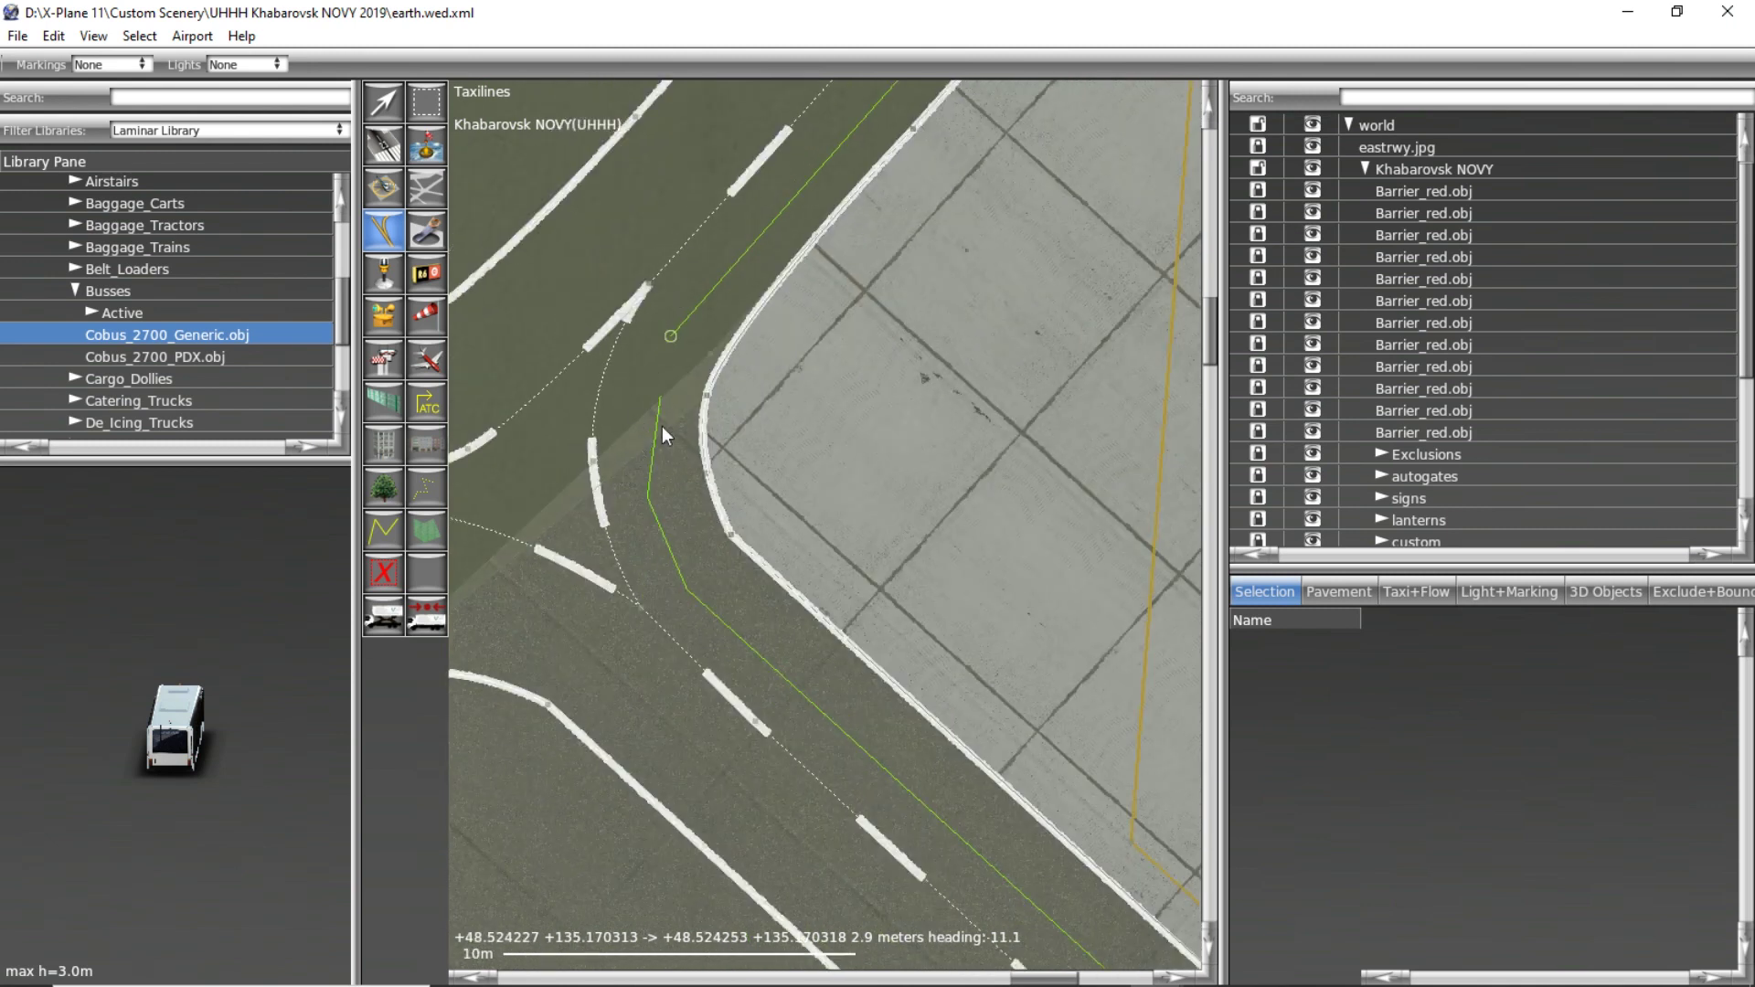
key("Return")
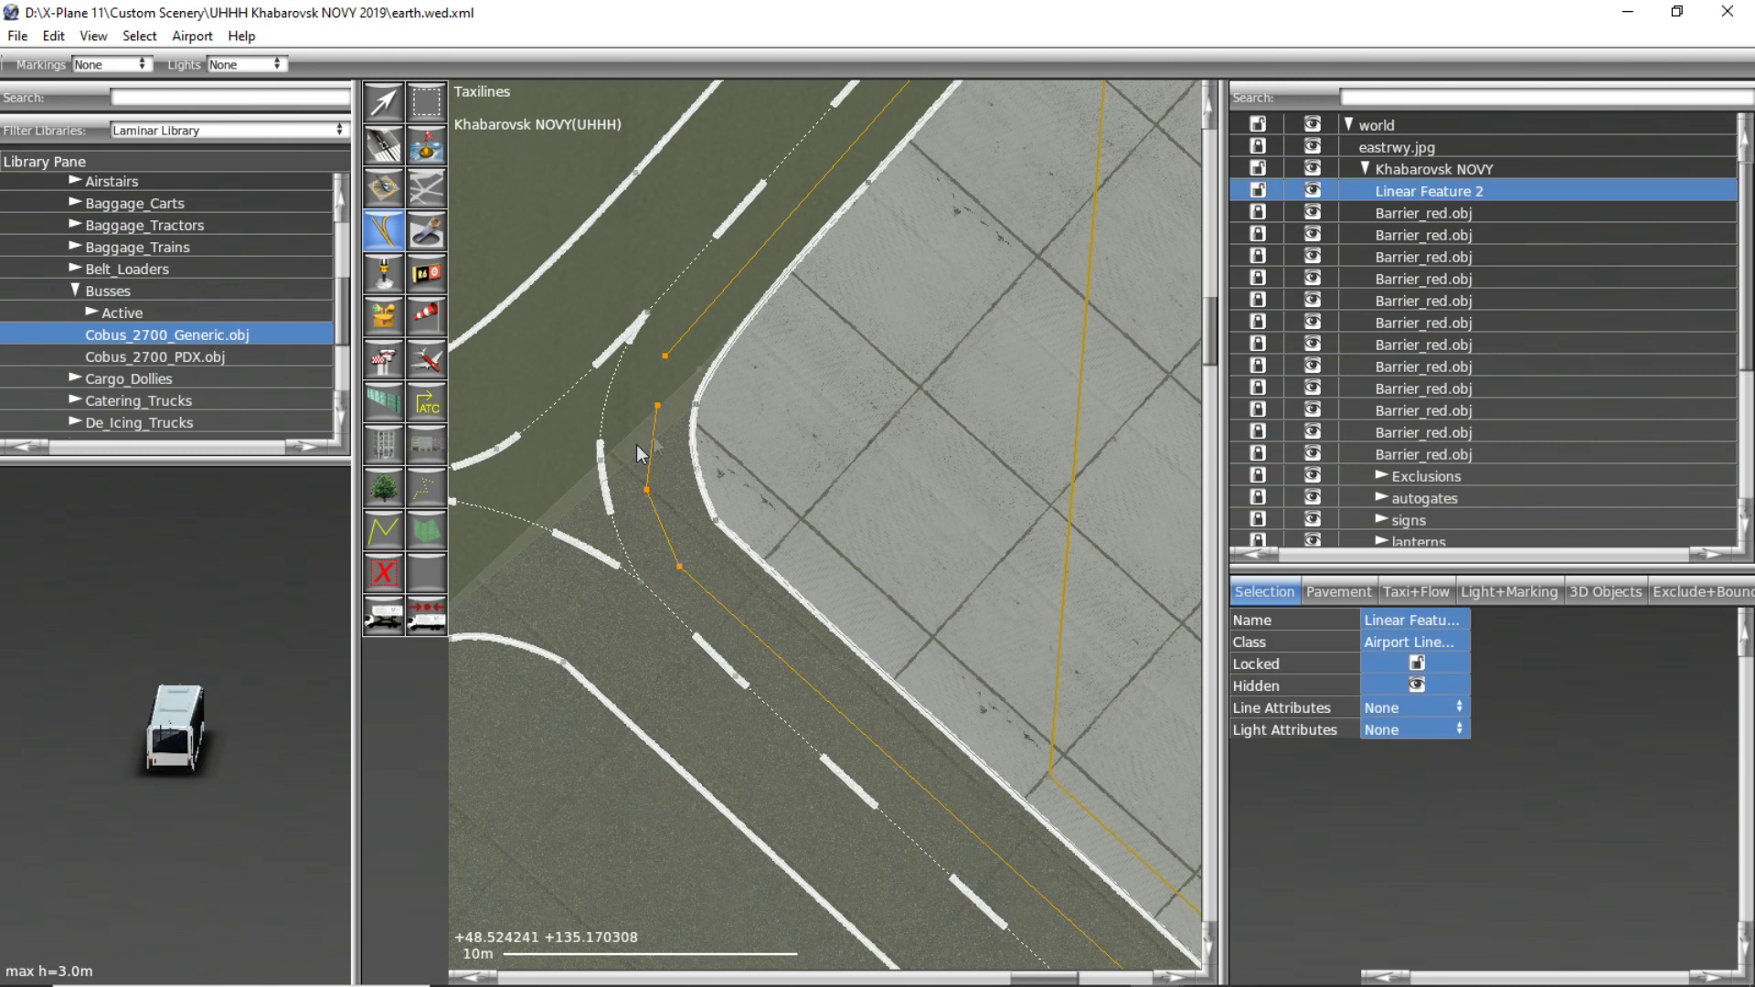
Select all nodes of the finished taxiline around the apron with the Vertex tool.
scroll(804, 347, "down", 3)
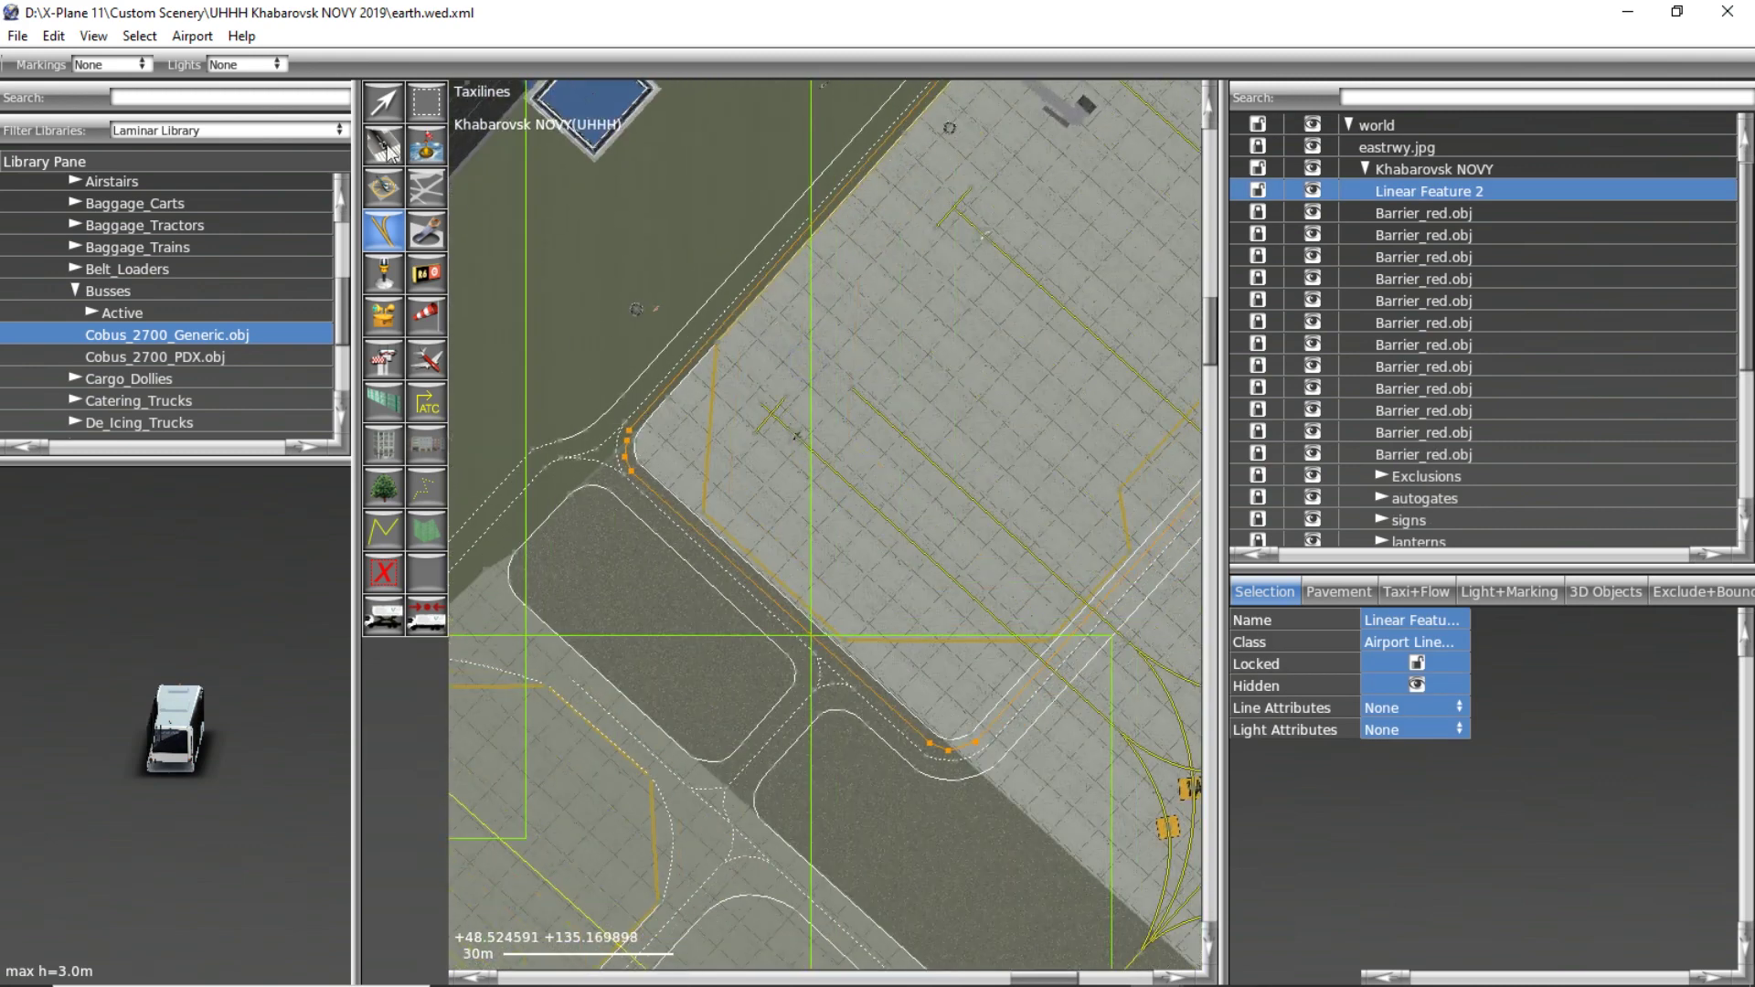
left_click(387, 100)
scroll(847, 382, "down", 4)
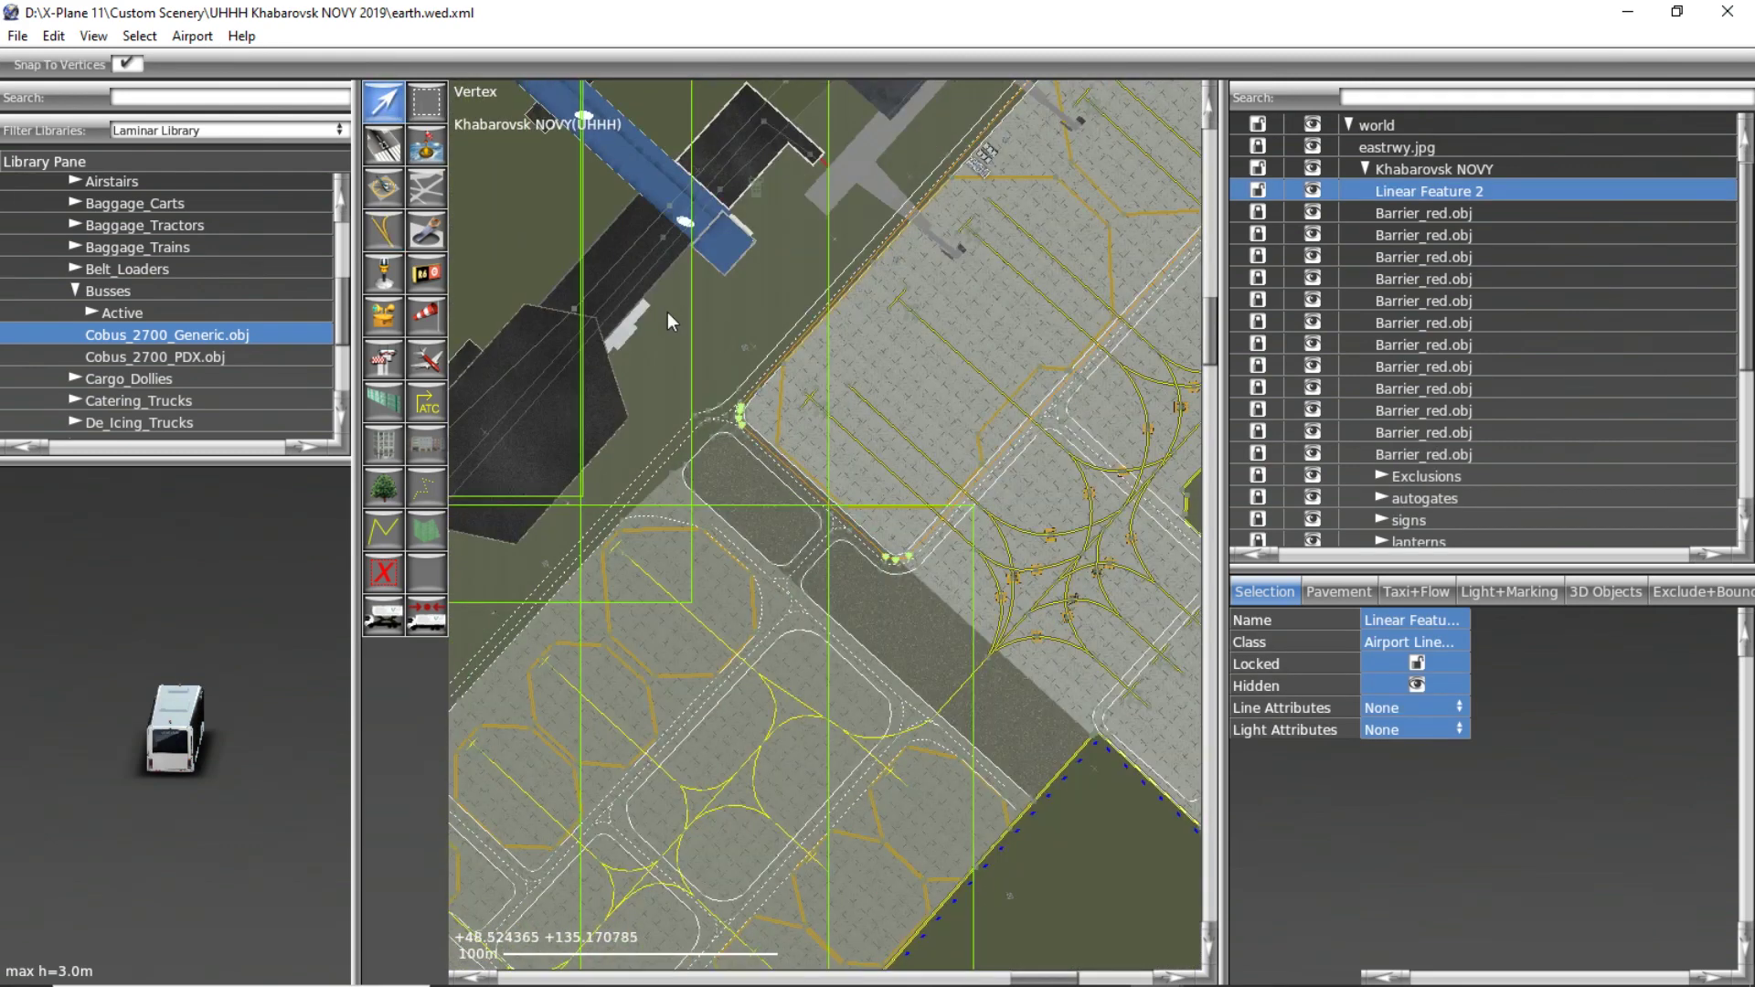
left_click(697, 350)
scroll(842, 320, "down", 2)
left_click(1431, 171)
left_click(1424, 213)
left_click(1393, 300)
left_click(1437, 349)
left_click(1431, 391)
left_click(1400, 415)
scroll(1399, 416, "down", 5)
scroll(1399, 418, "up", 5)
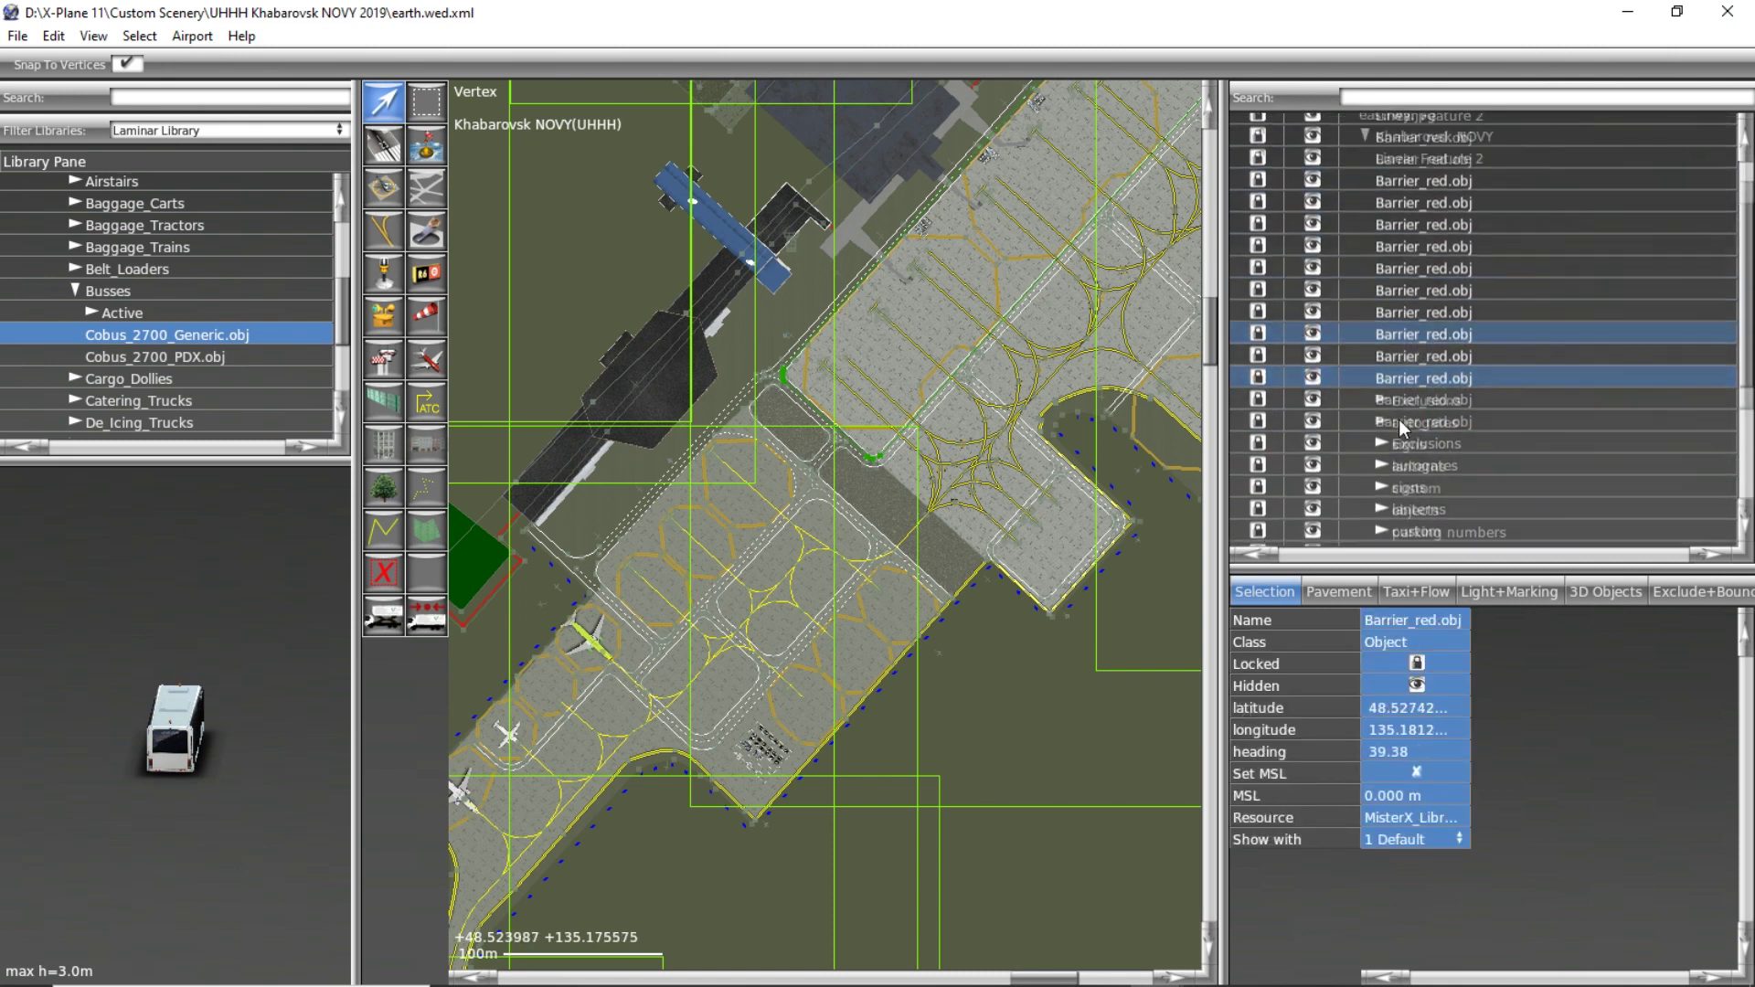
right_click_drag(943, 335, 771, 472)
scroll(772, 472, "down", 4)
left_click_drag(974, 174, 642, 694)
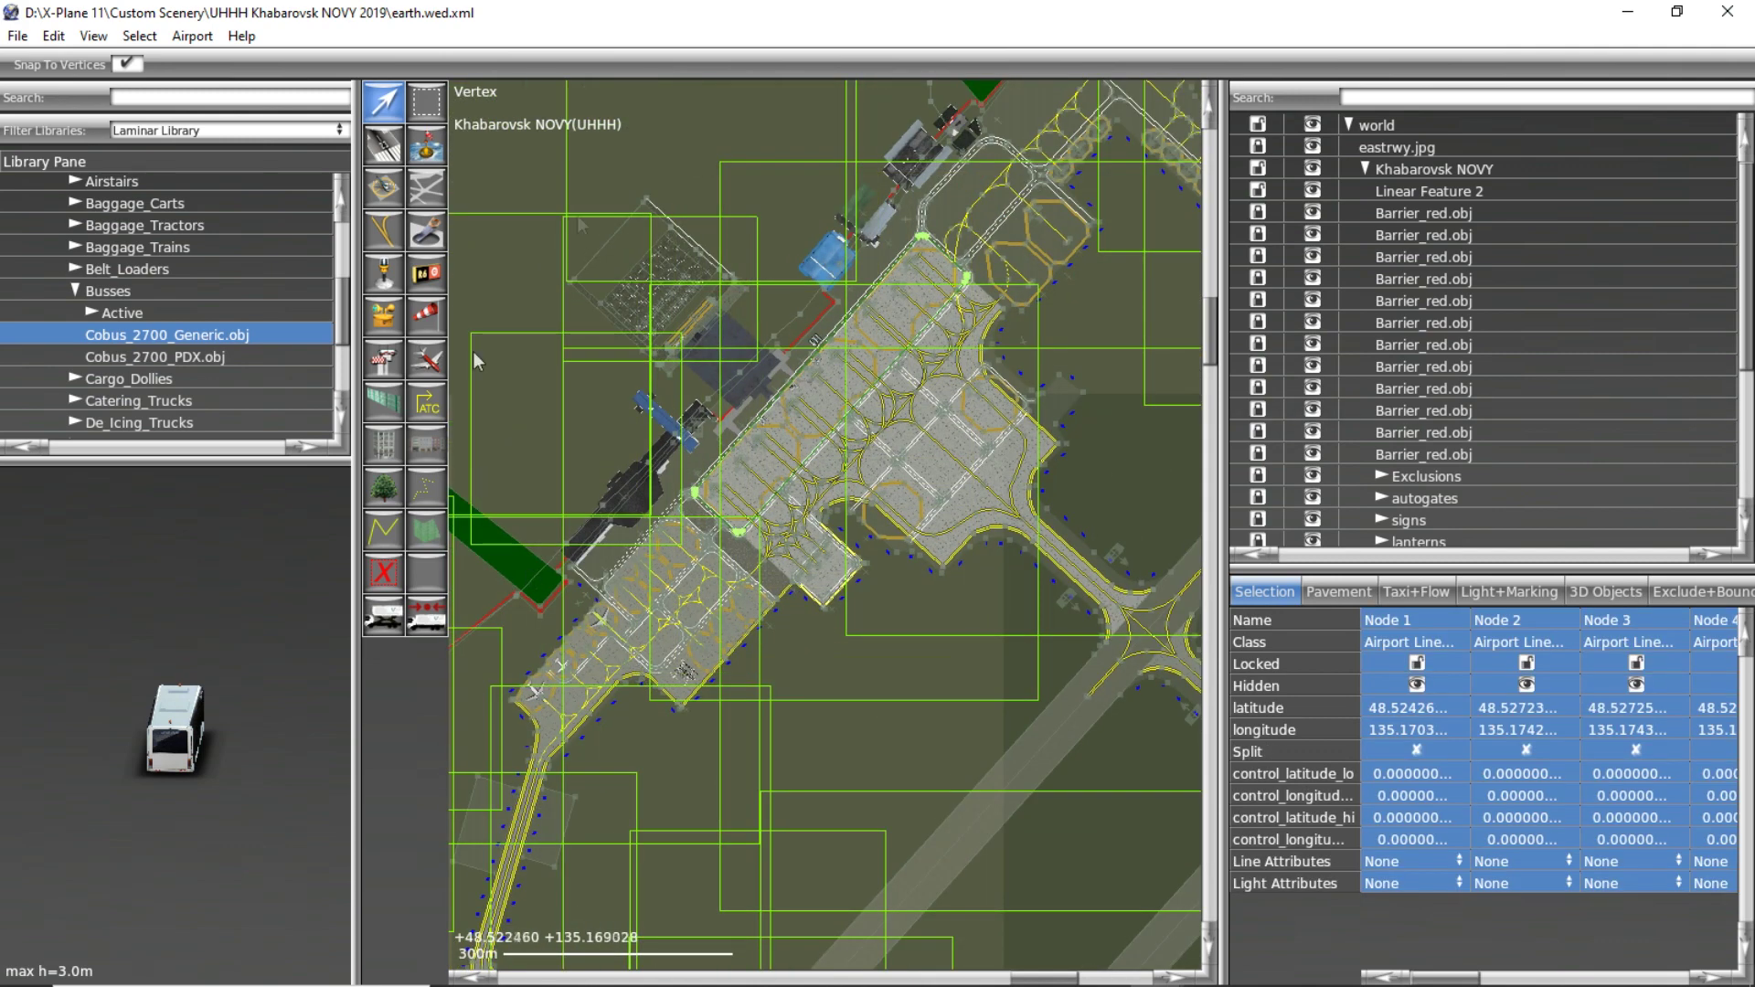
Widen the node properties area and open Node 1's latitude to show its full value.
left_click_drag(1220, 406, 699, 405)
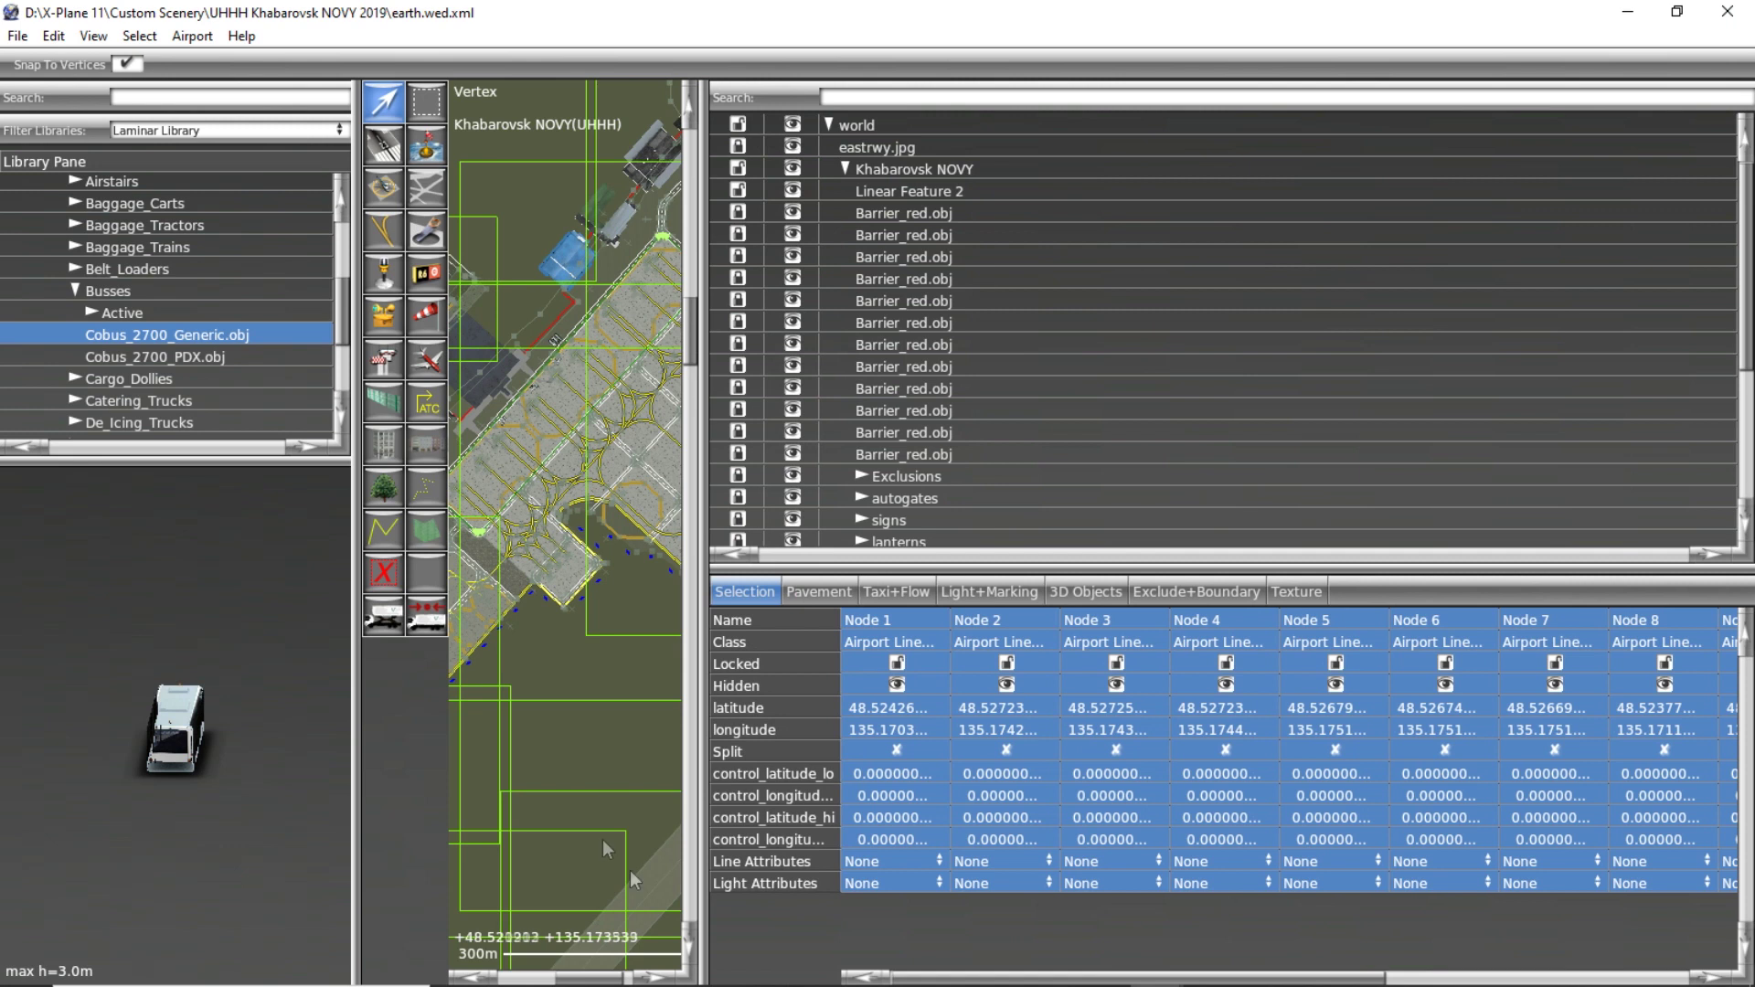
left_click(765, 711)
left_click(884, 707)
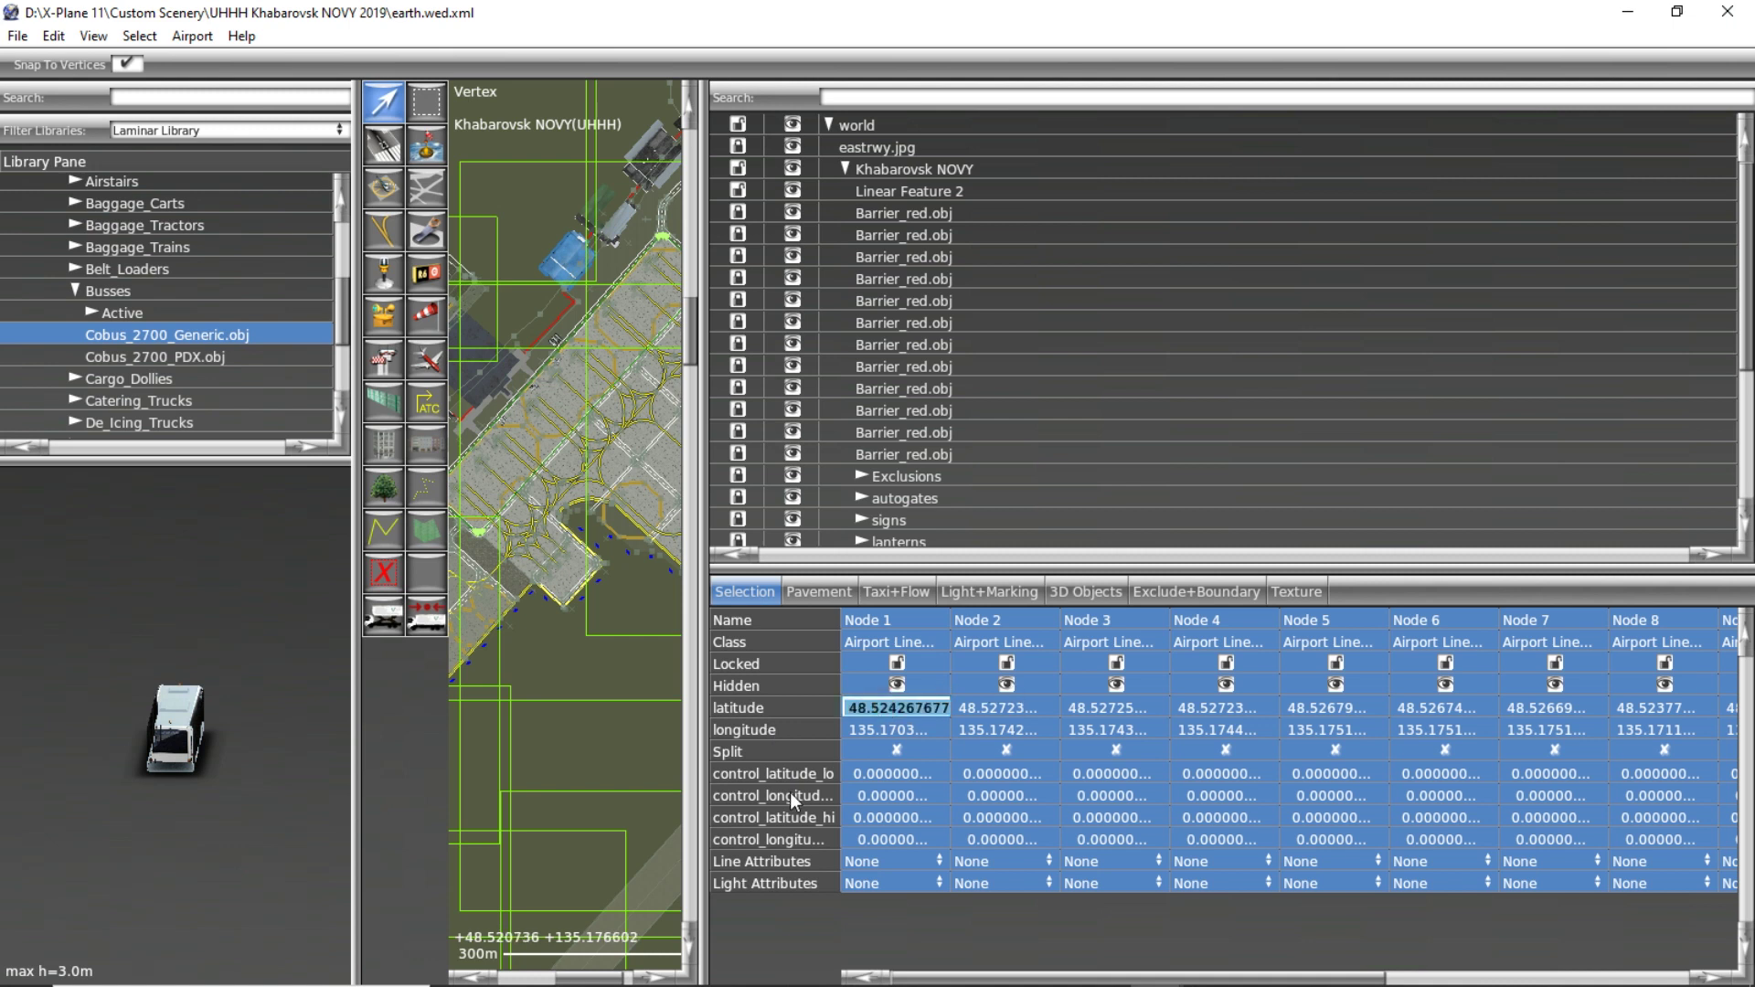
Switch to GroundTraffic.txt in Notepad and highlight the latitude and longitude of the Cobus_2700_Generic.obj route's first point.
mouse_move(534, 984)
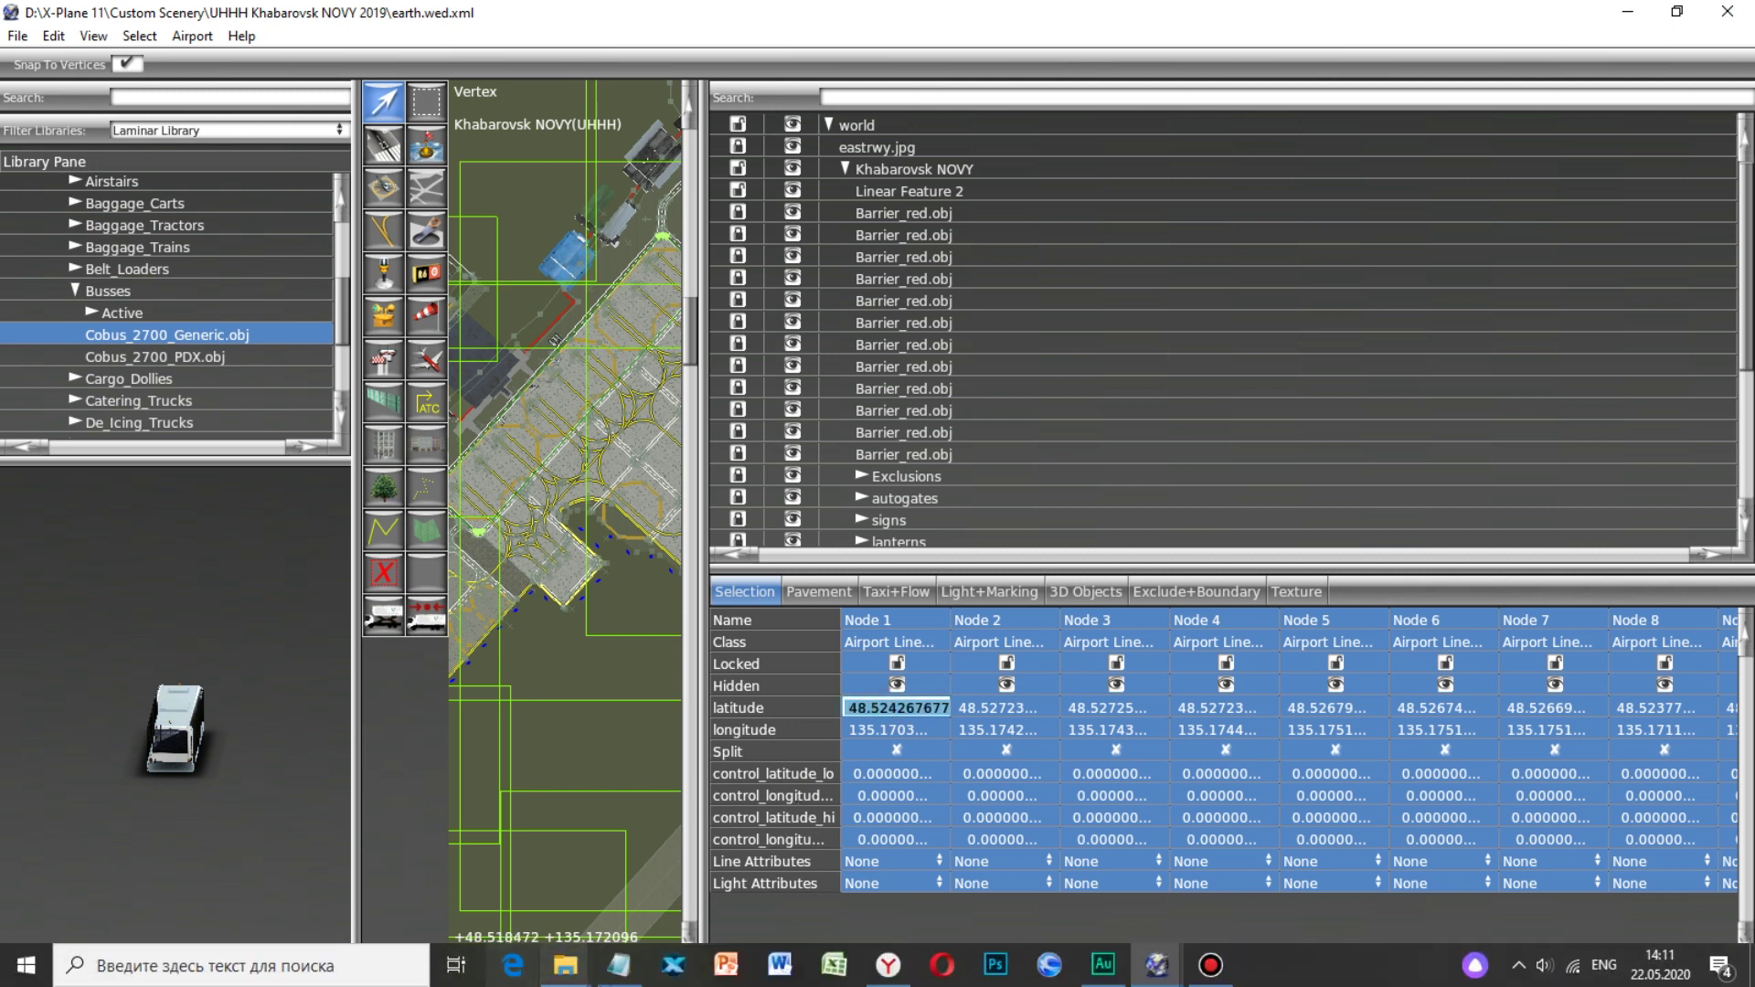
left_click(619, 964)
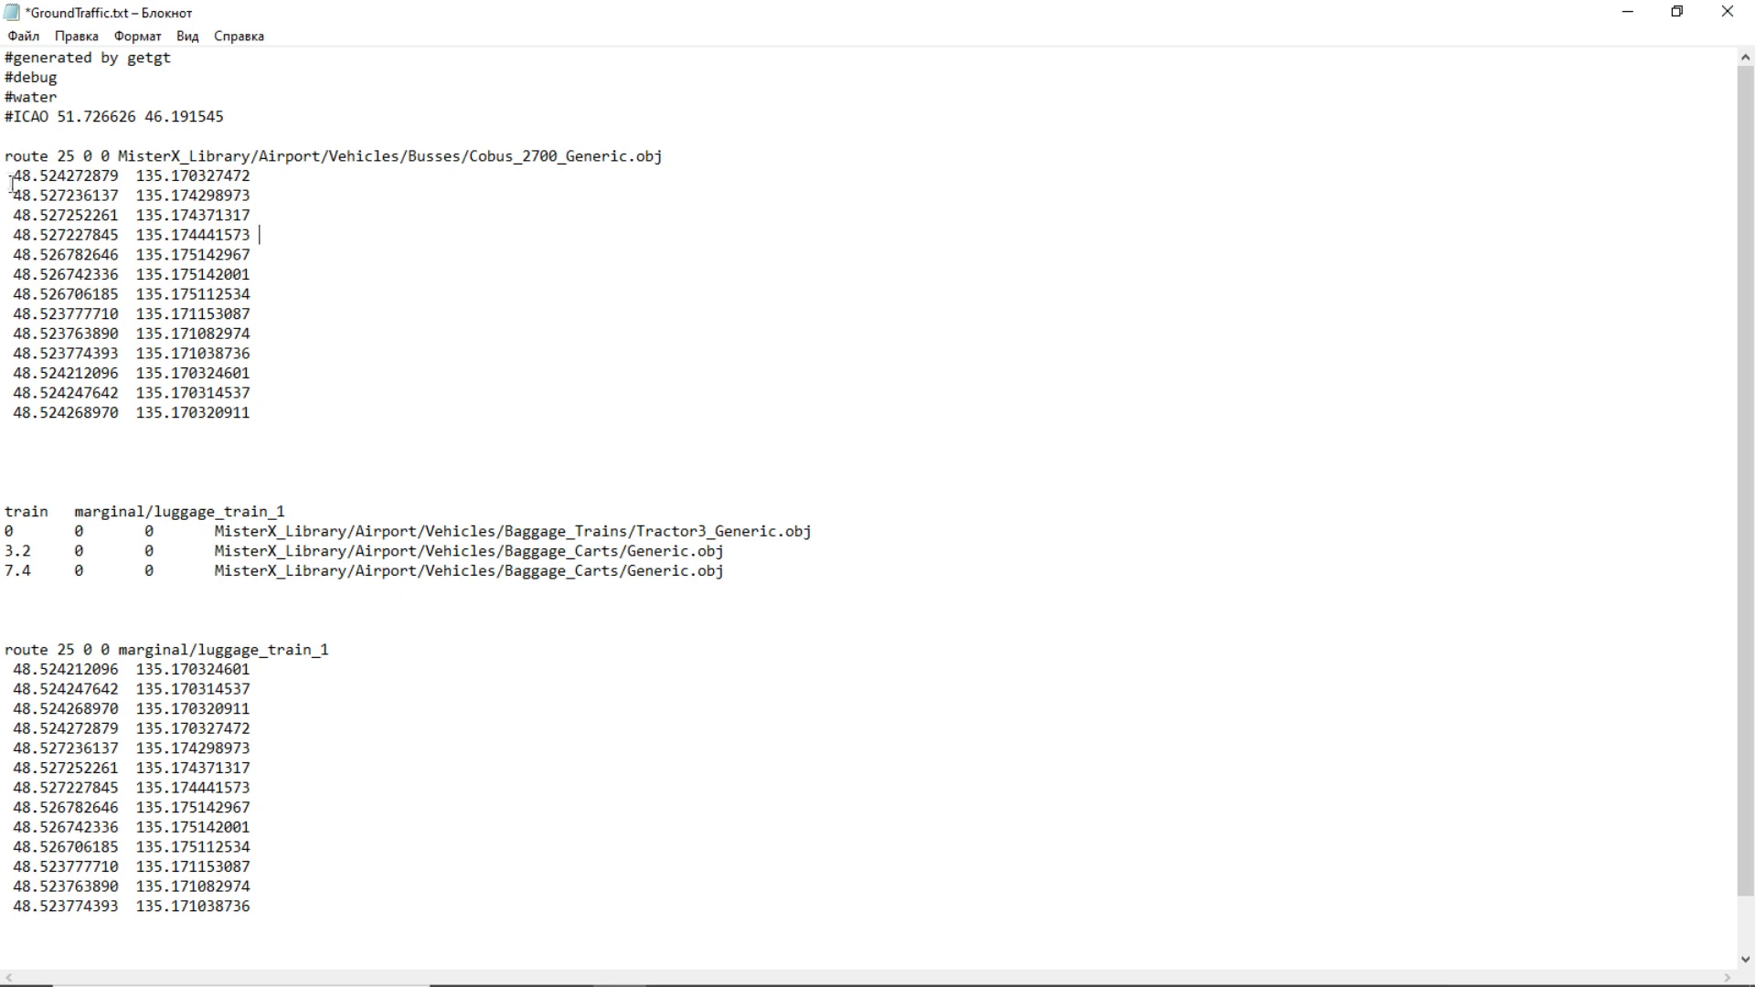
left_click_drag(11, 177, 46, 235)
left_click(66, 259)
left_click_drag(122, 177, 3, 171)
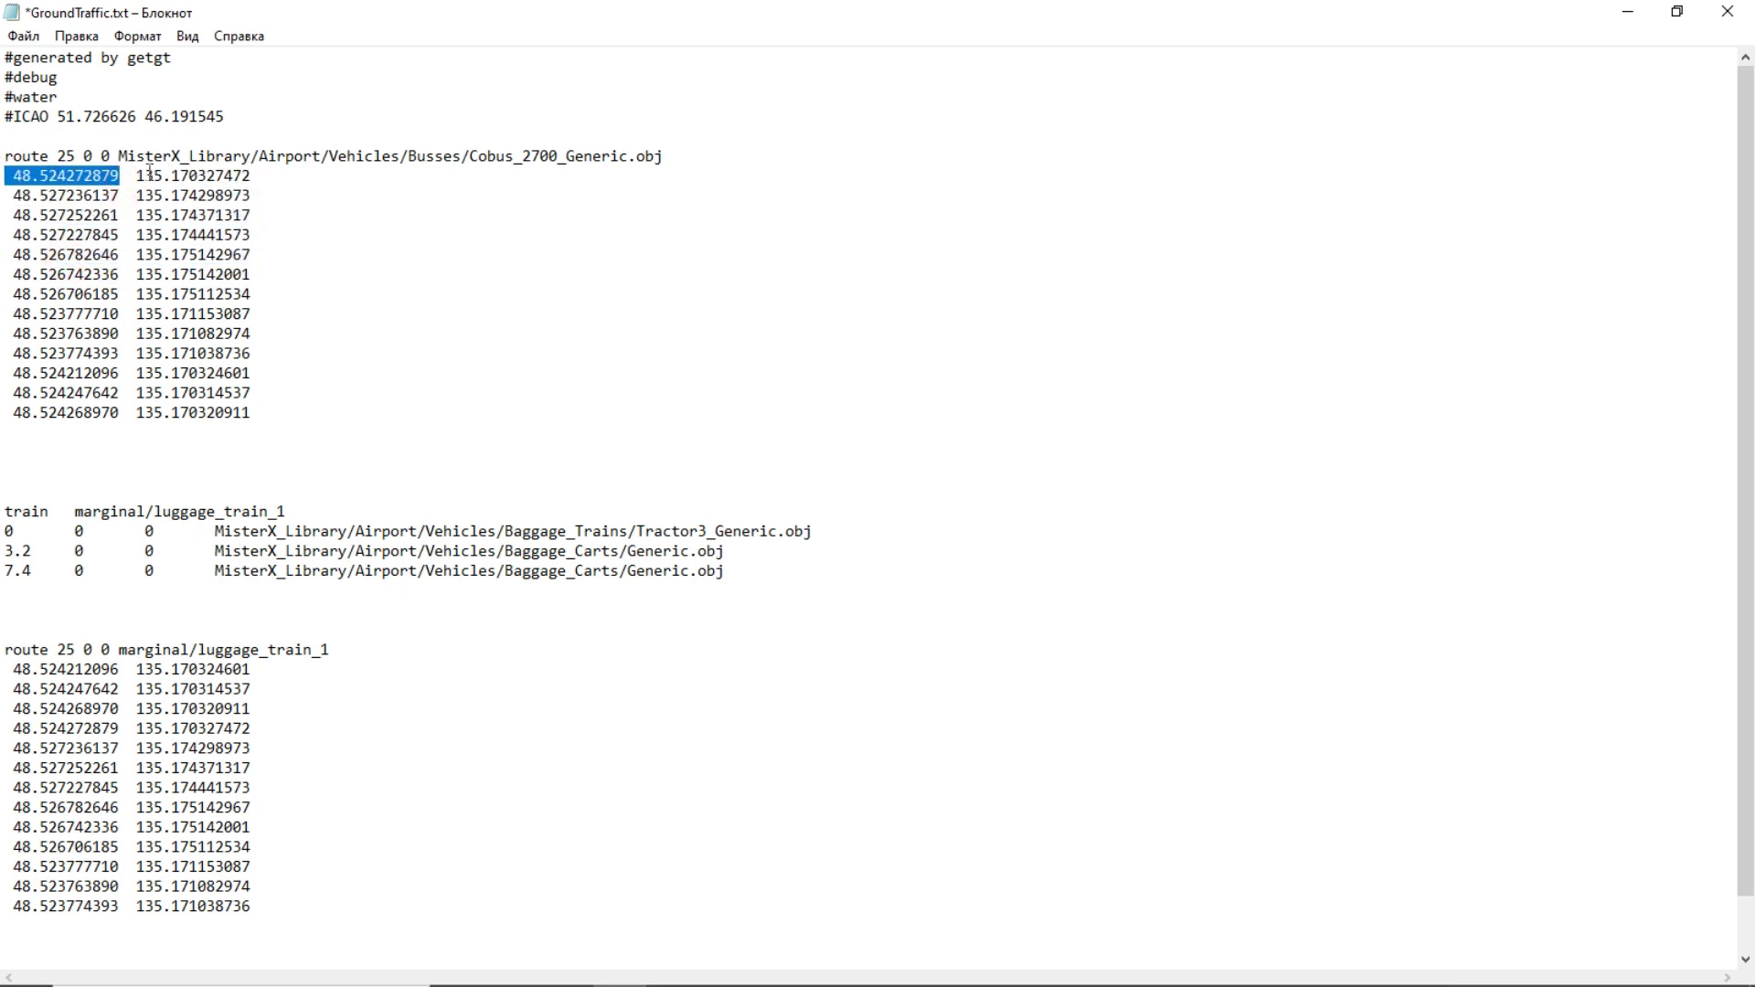
left_click_drag(313, 177, 148, 173)
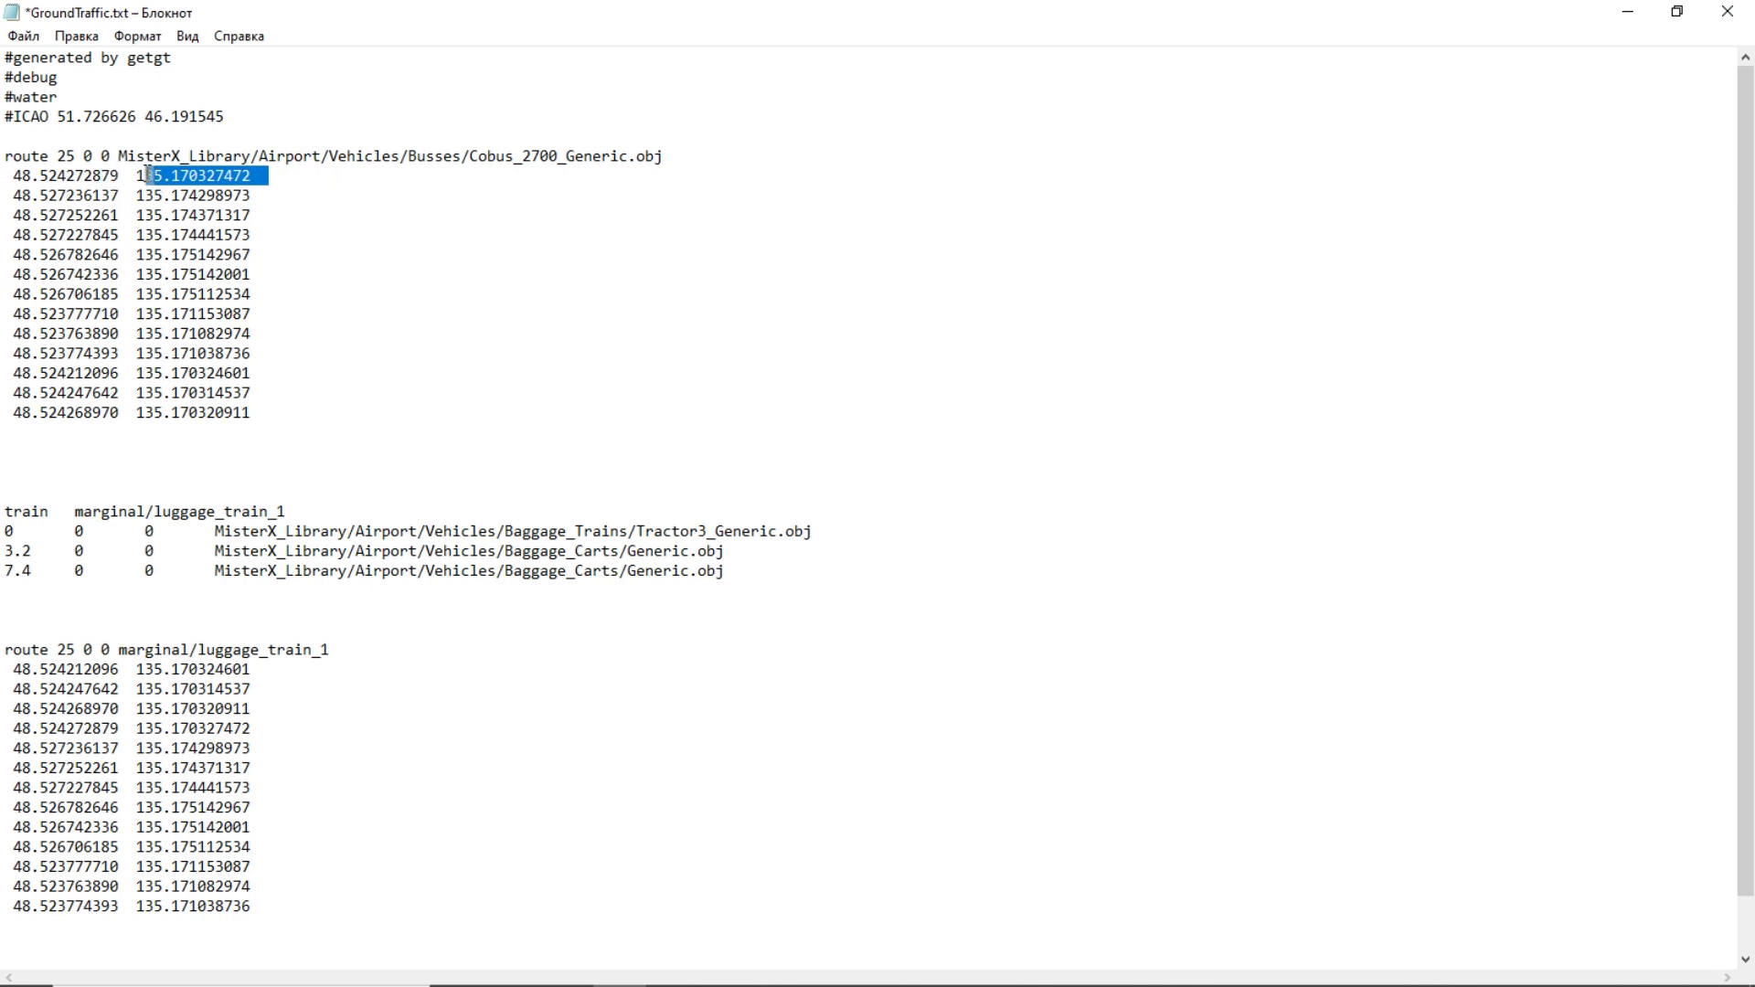
Return to World Editor and examine the longitude of Node 1 and the coordinates of the remaining taxiline nodes.
left_click(1627, 13)
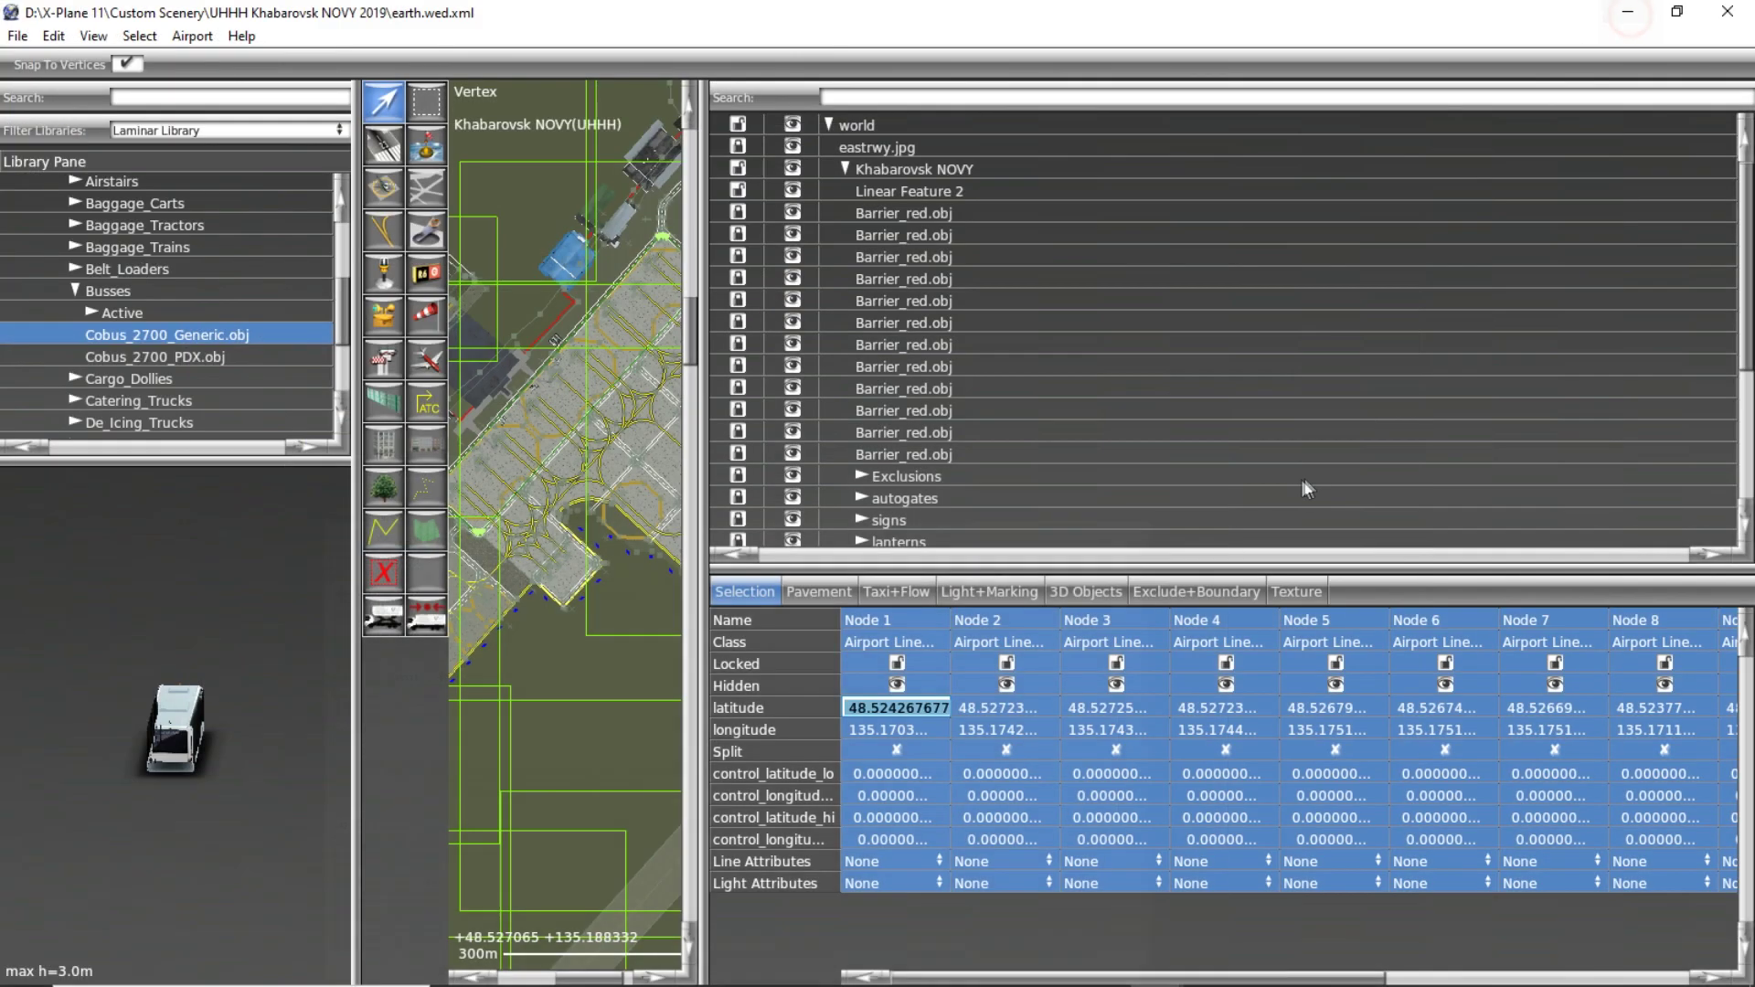
left_click(901, 728)
left_click(1636, 715)
left_click(1474, 725)
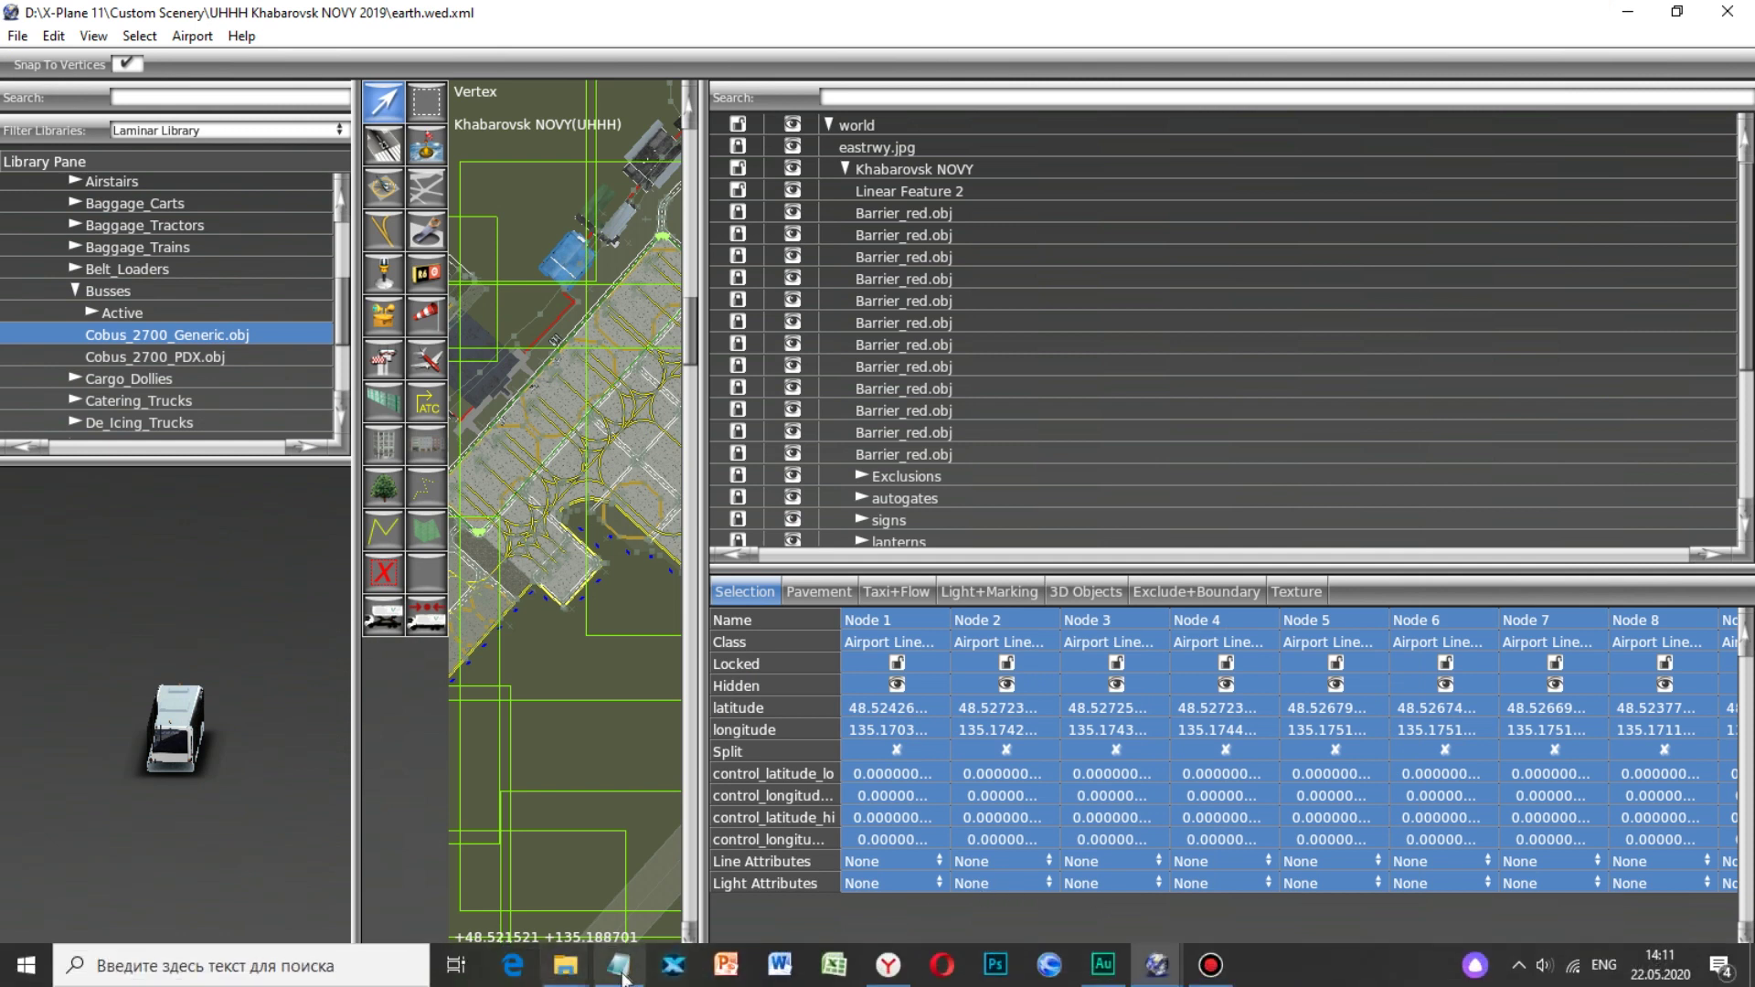
Switch back to GroundTraffic.txt and highlight the baggage cart object paths in the luggage train definition.
left_click(621, 971)
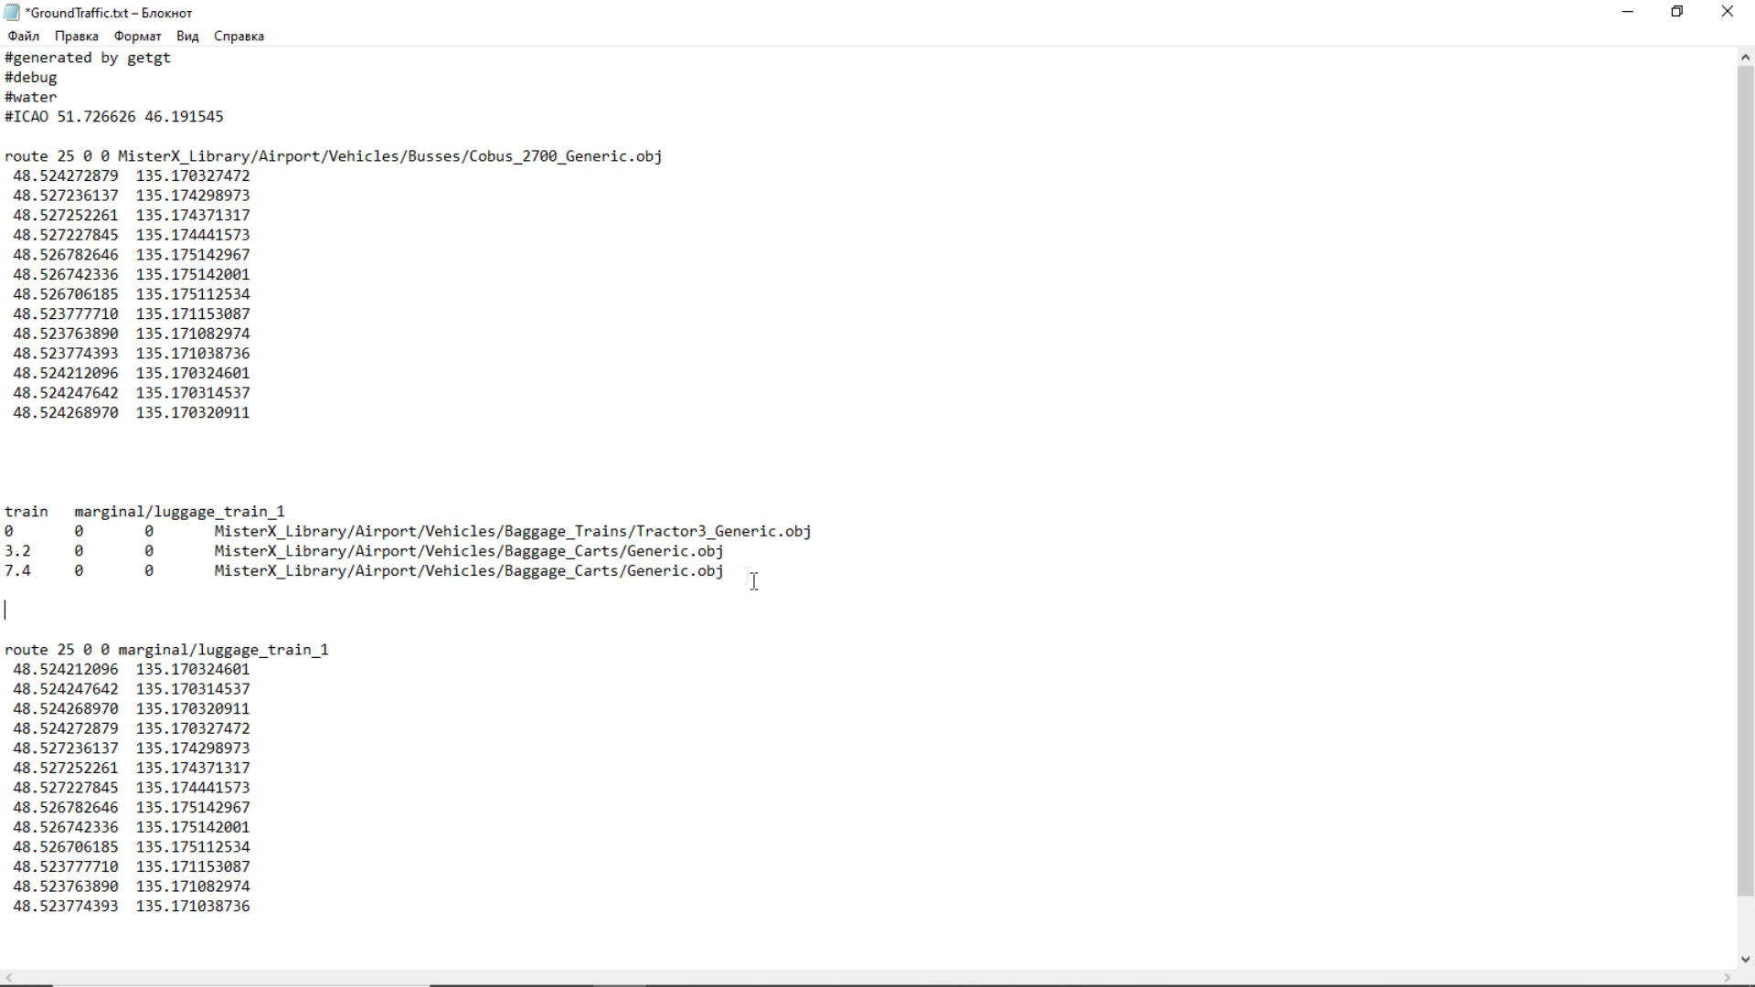
left_click_drag(731, 570, 630, 519)
left_click(776, 603)
left_click_drag(745, 569, 216, 551)
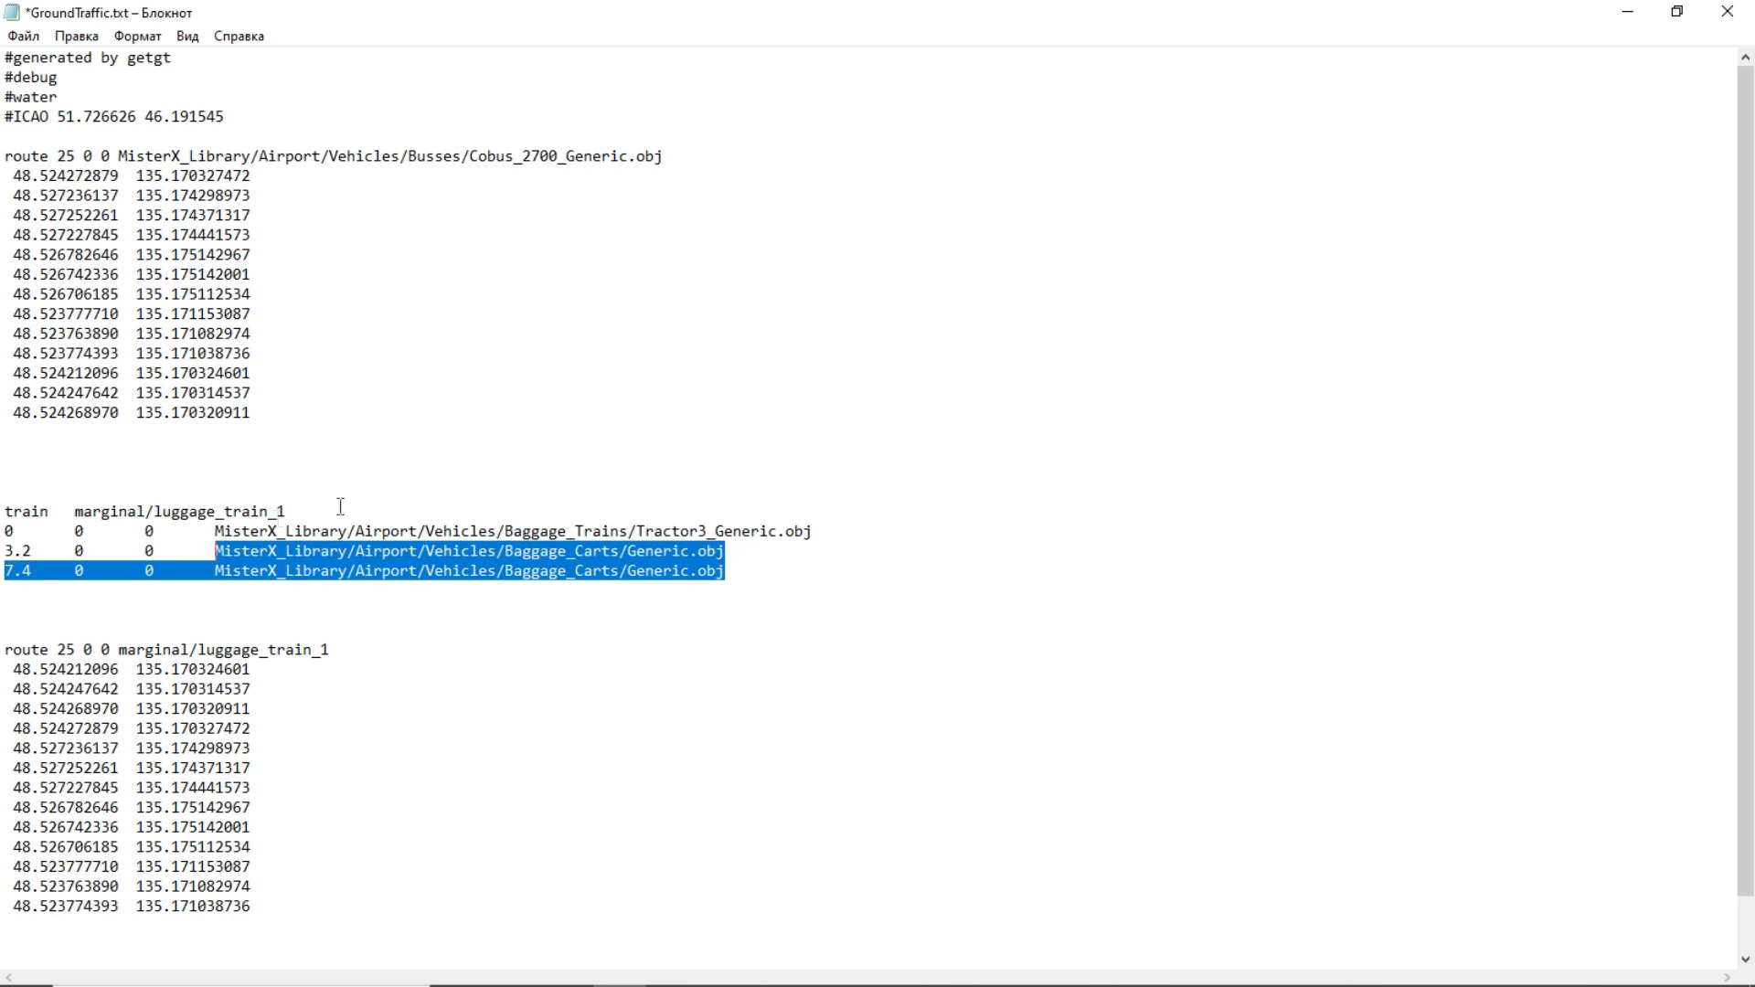
left_click(498, 468)
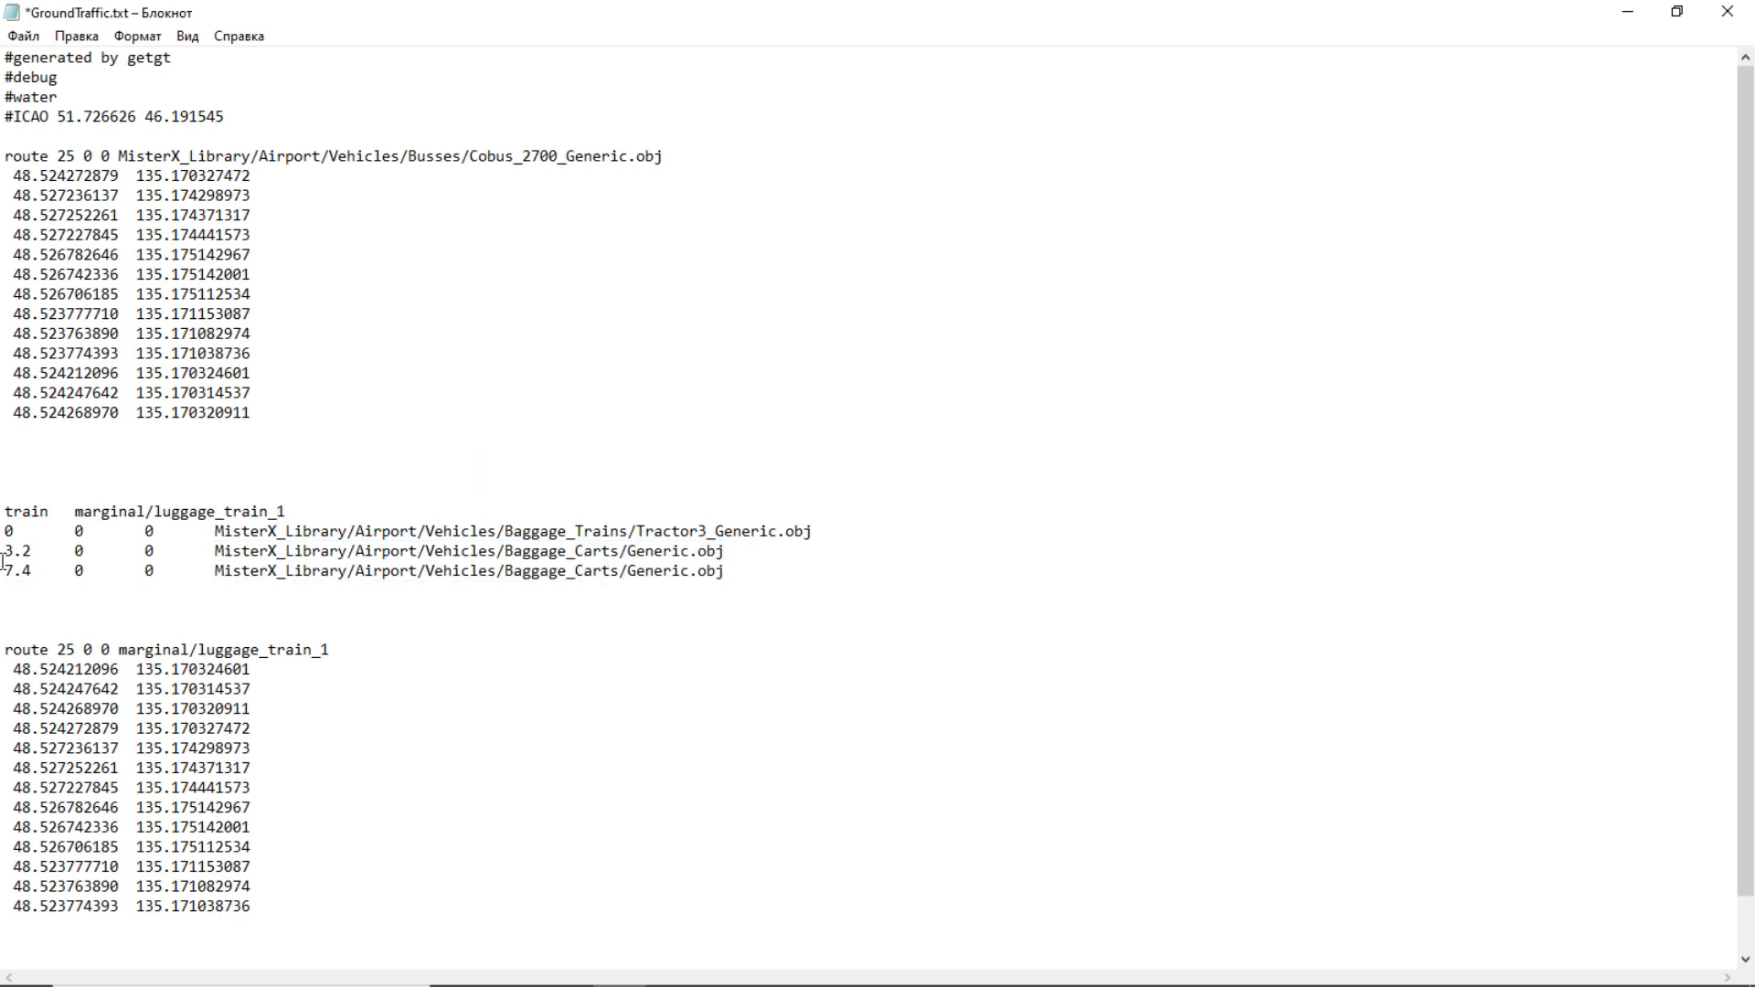
Highlight the train keyword and the train name marginal/luggage_train_1 in the luggage train's heading line.
left_click_drag(3, 505, 44, 506)
left_click(61, 506)
double_click(77, 505)
left_click(96, 509)
mouse_move(289, 509)
left_mouse_down()
mouse_move(54, 503)
mouse_move(14, 518)
mouse_move(297, 513)
mouse_move(276, 509)
left_mouse_up()
left_click(39, 502)
left_click_drag(297, 517, 78, 519)
left_click(421, 502)
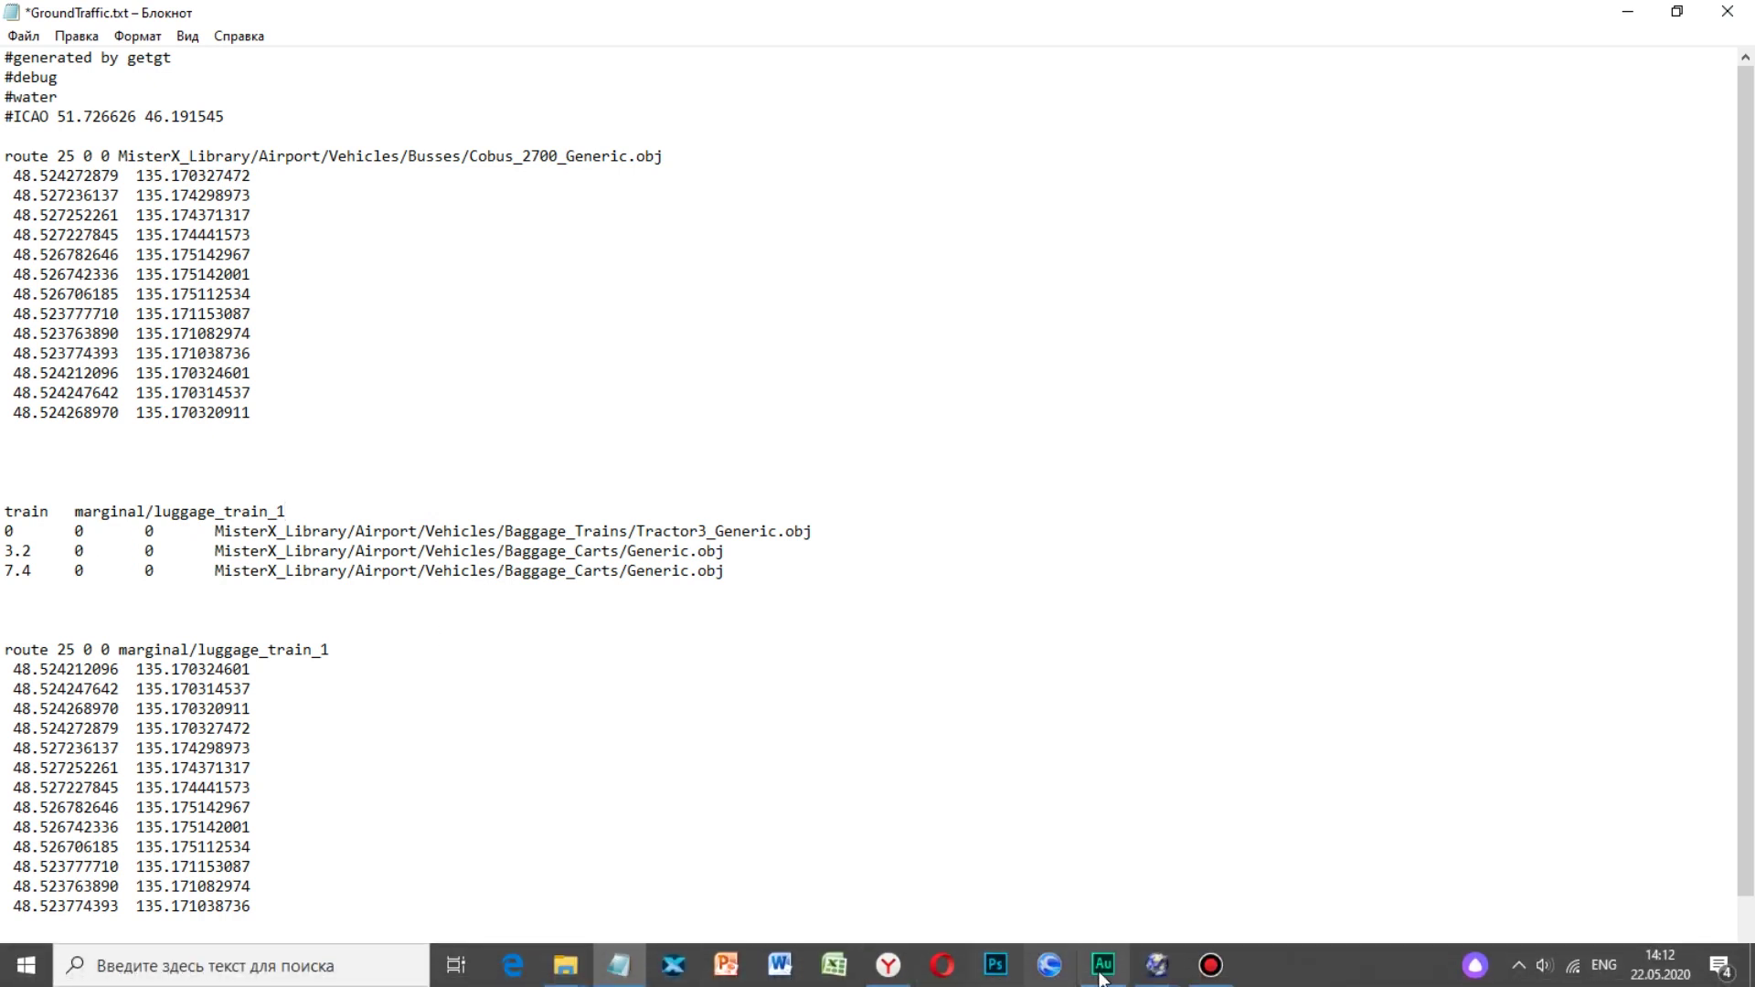
Switch to World Editor and delete the traced taxiline, Linear Feature 2.
mouse_move(1157, 967)
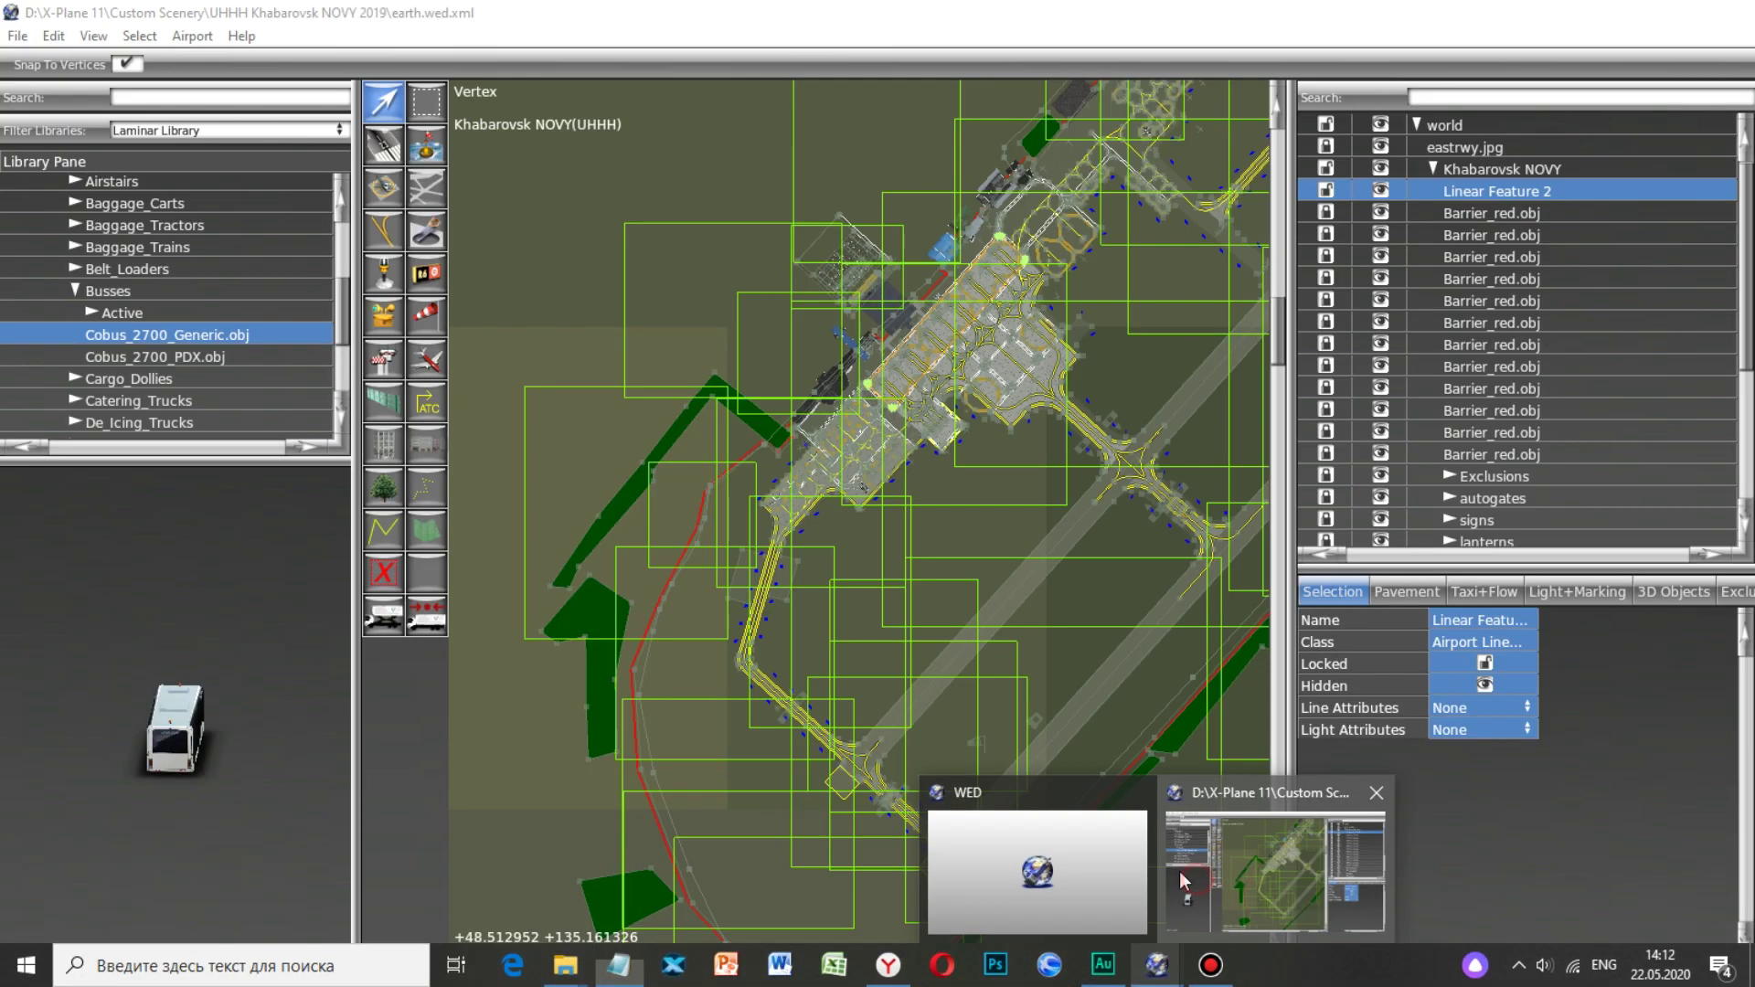
left_click(1179, 875)
key("Delete")
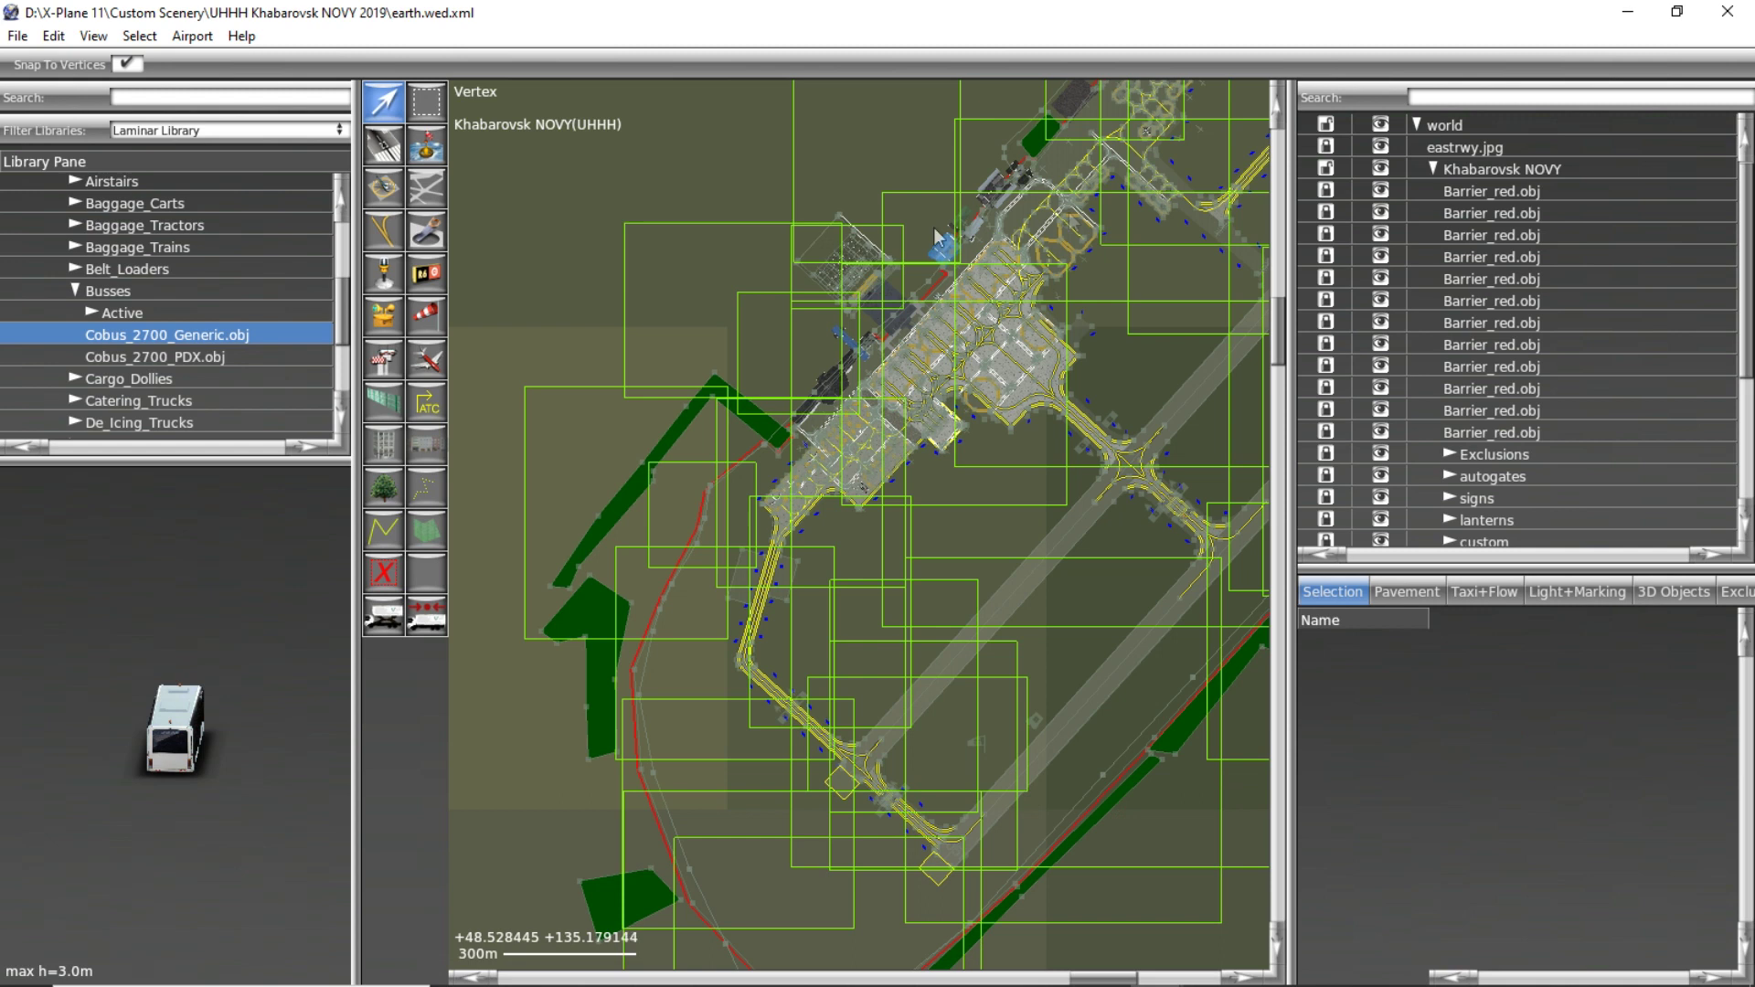
Browse the Baggage_Trains library folder and preview the Tractor3_Delta.obj tractor.
scroll(94, 267, "up", 3)
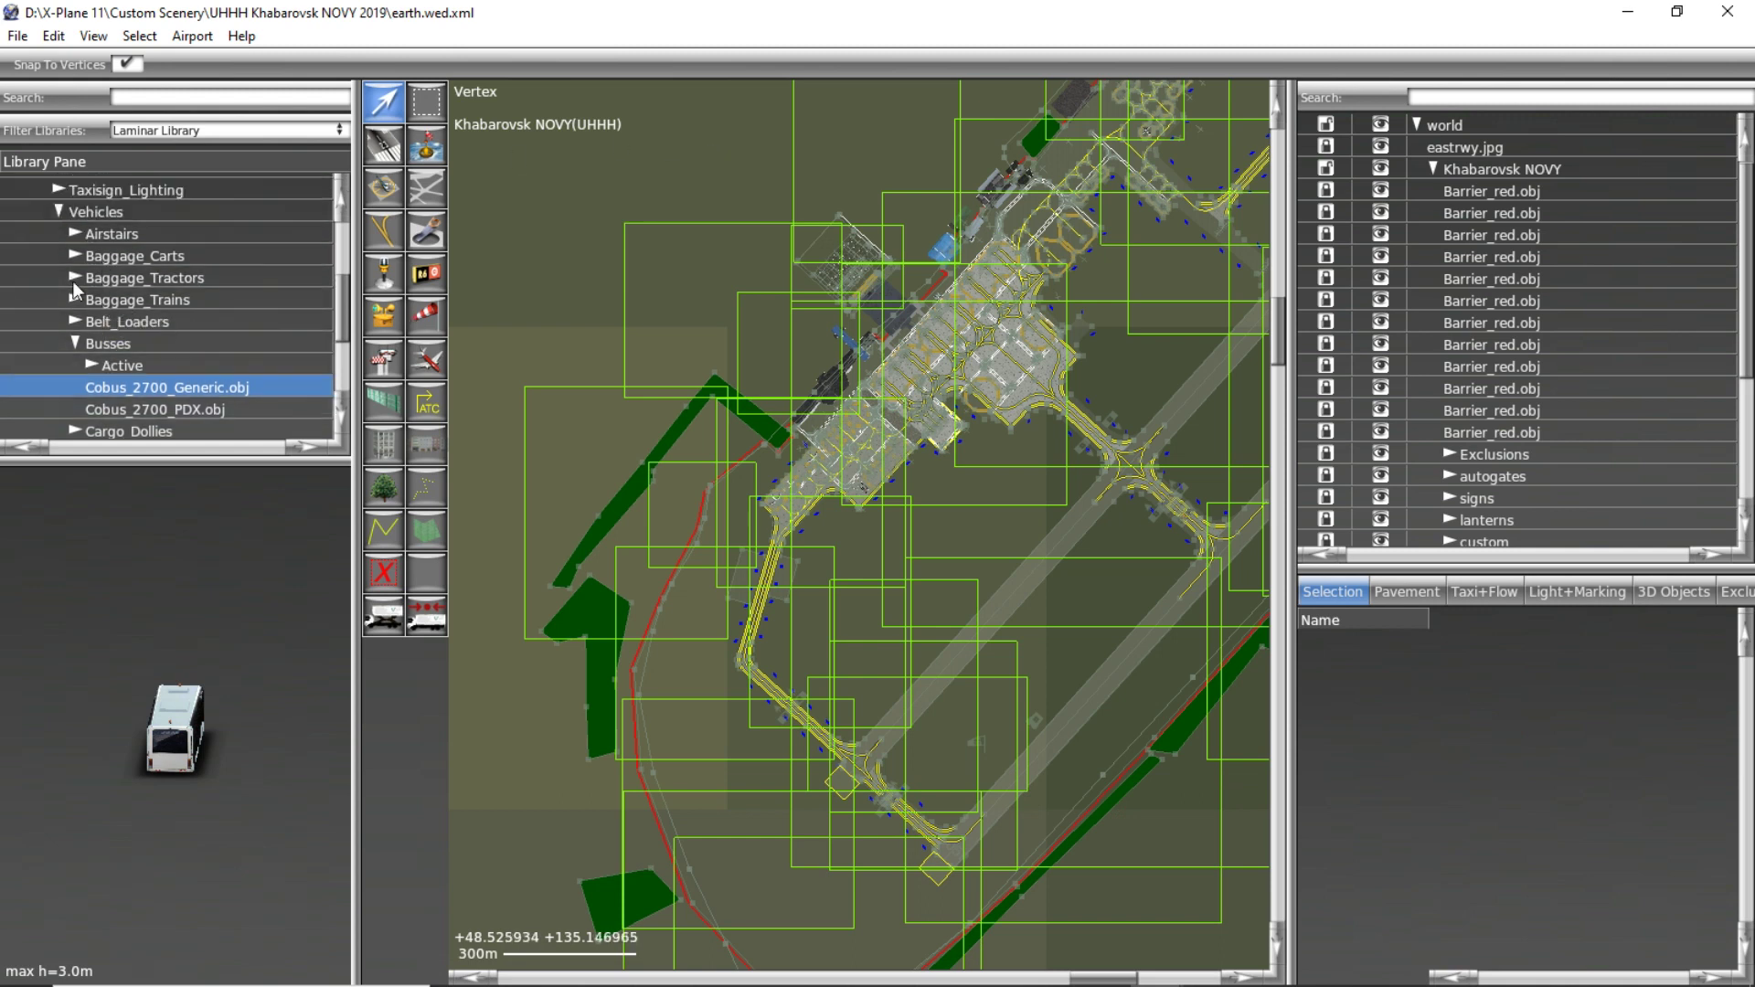
left_click(74, 299)
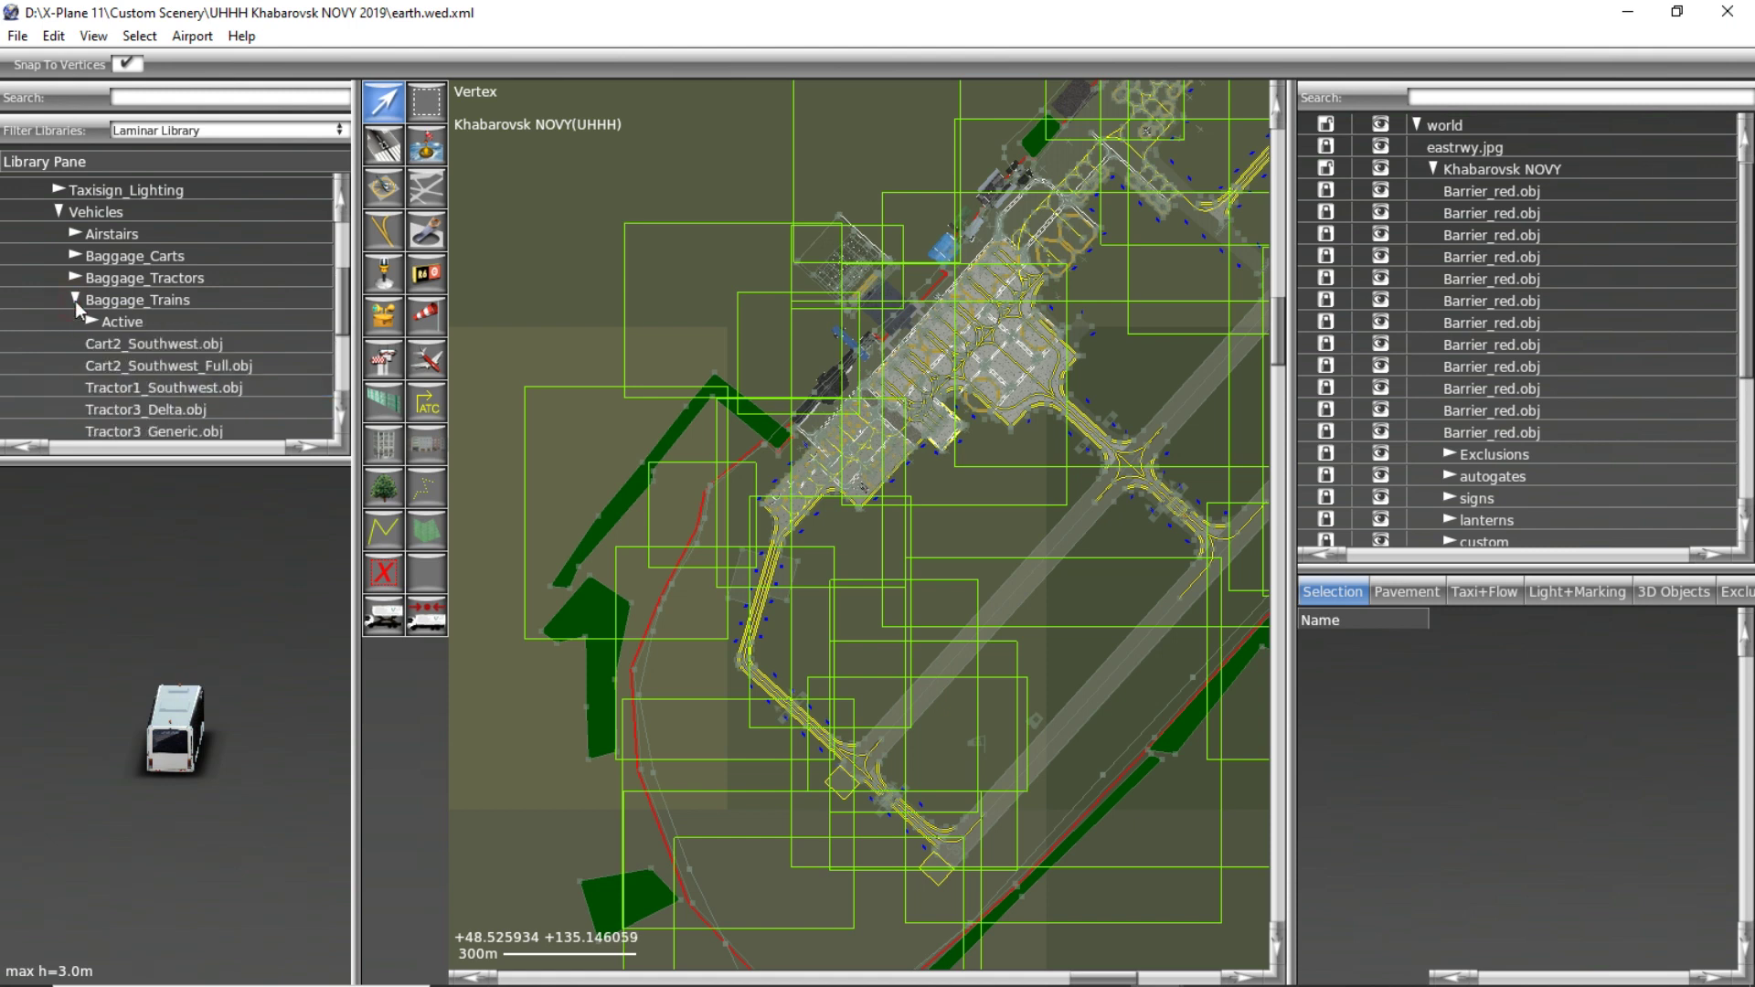
scroll(113, 373, "down", 3)
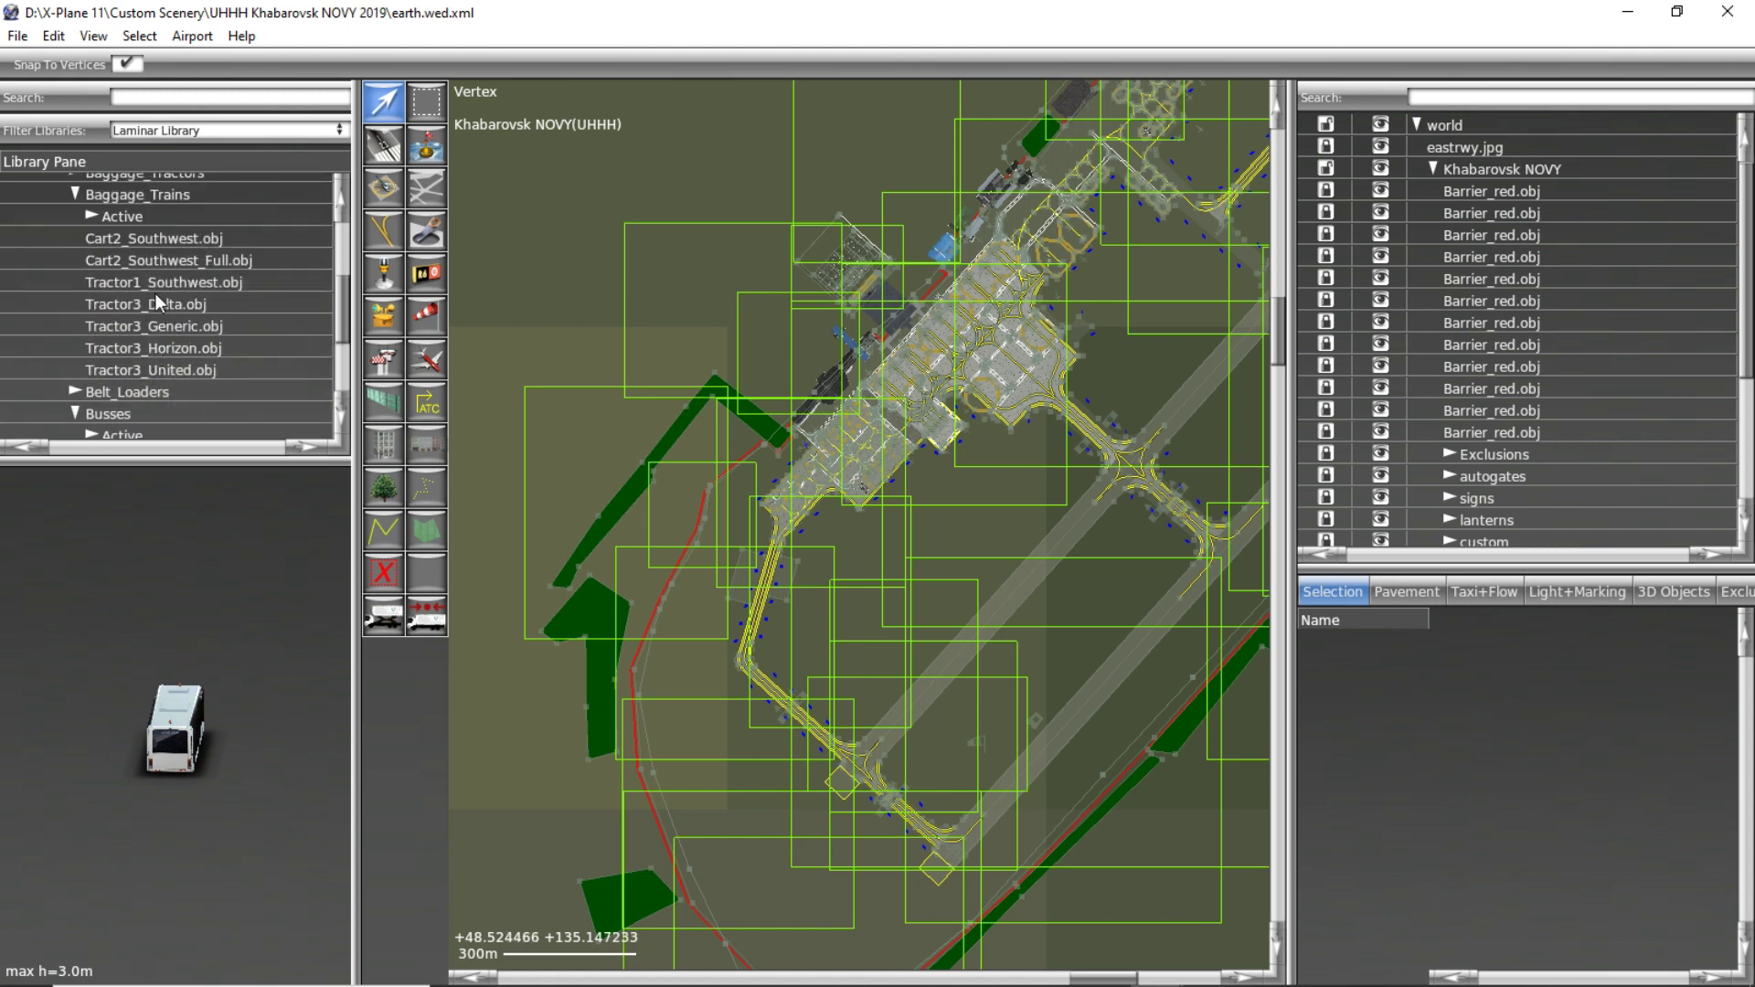
scroll(156, 294, "down", 3)
scroll(156, 295, "up", 5)
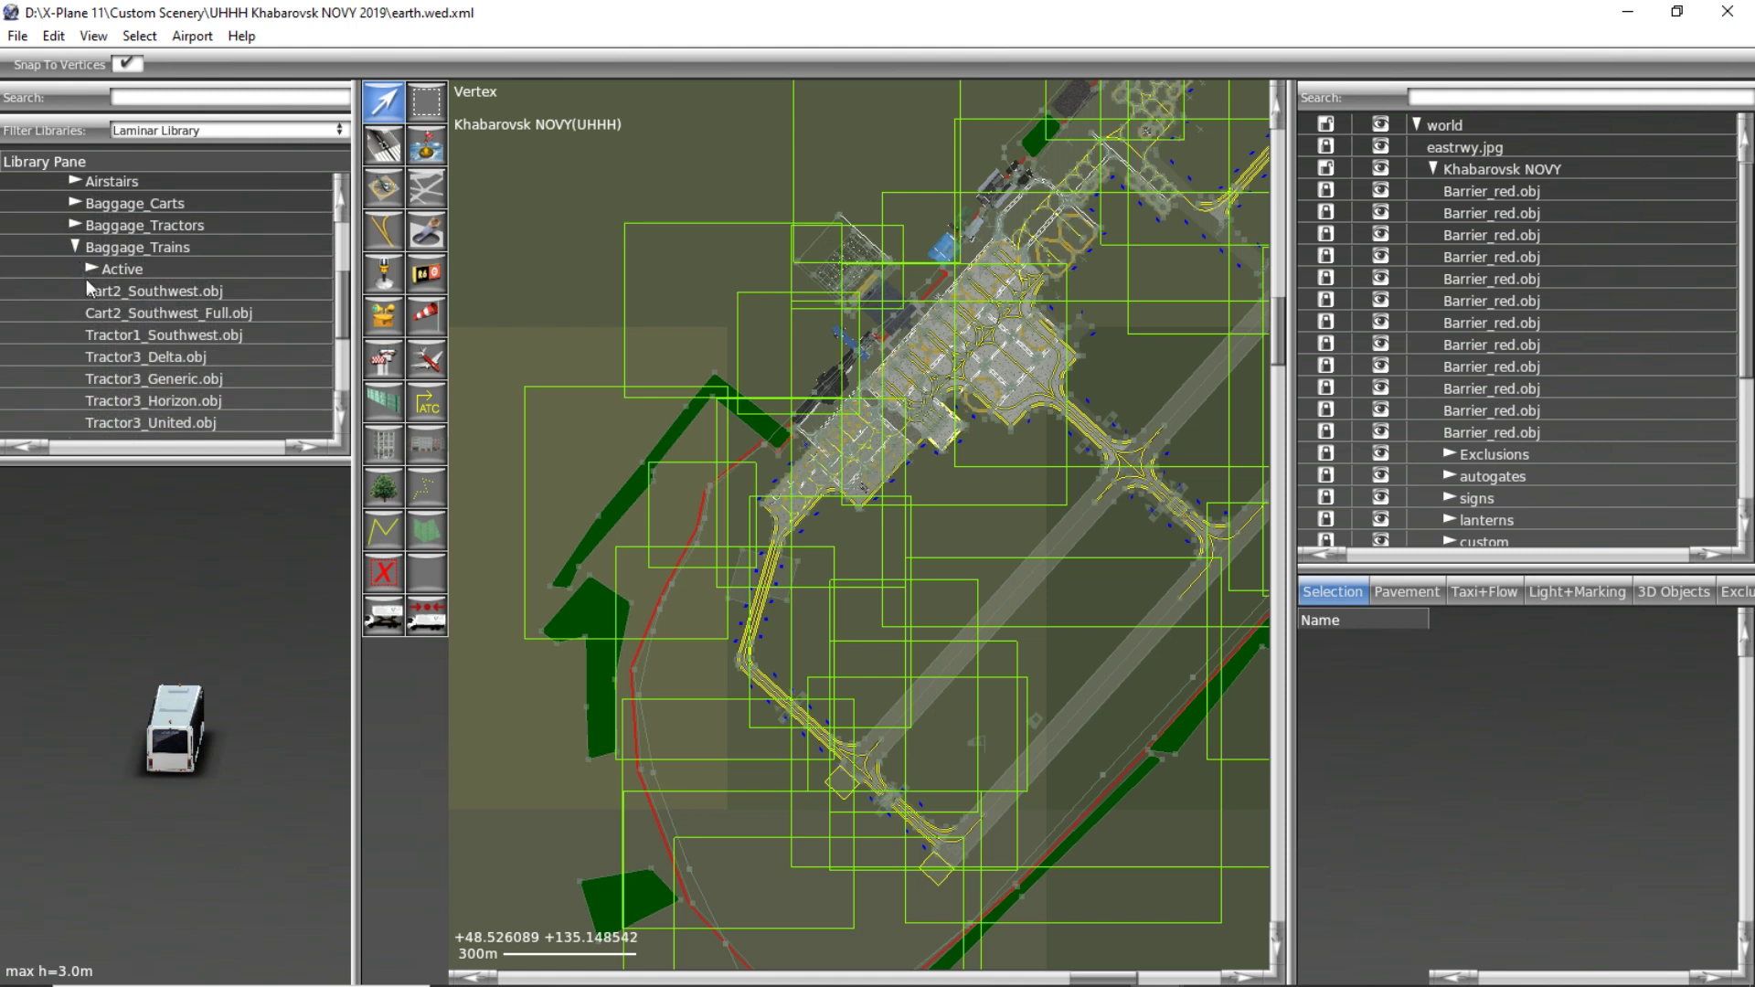
left_click(133, 357)
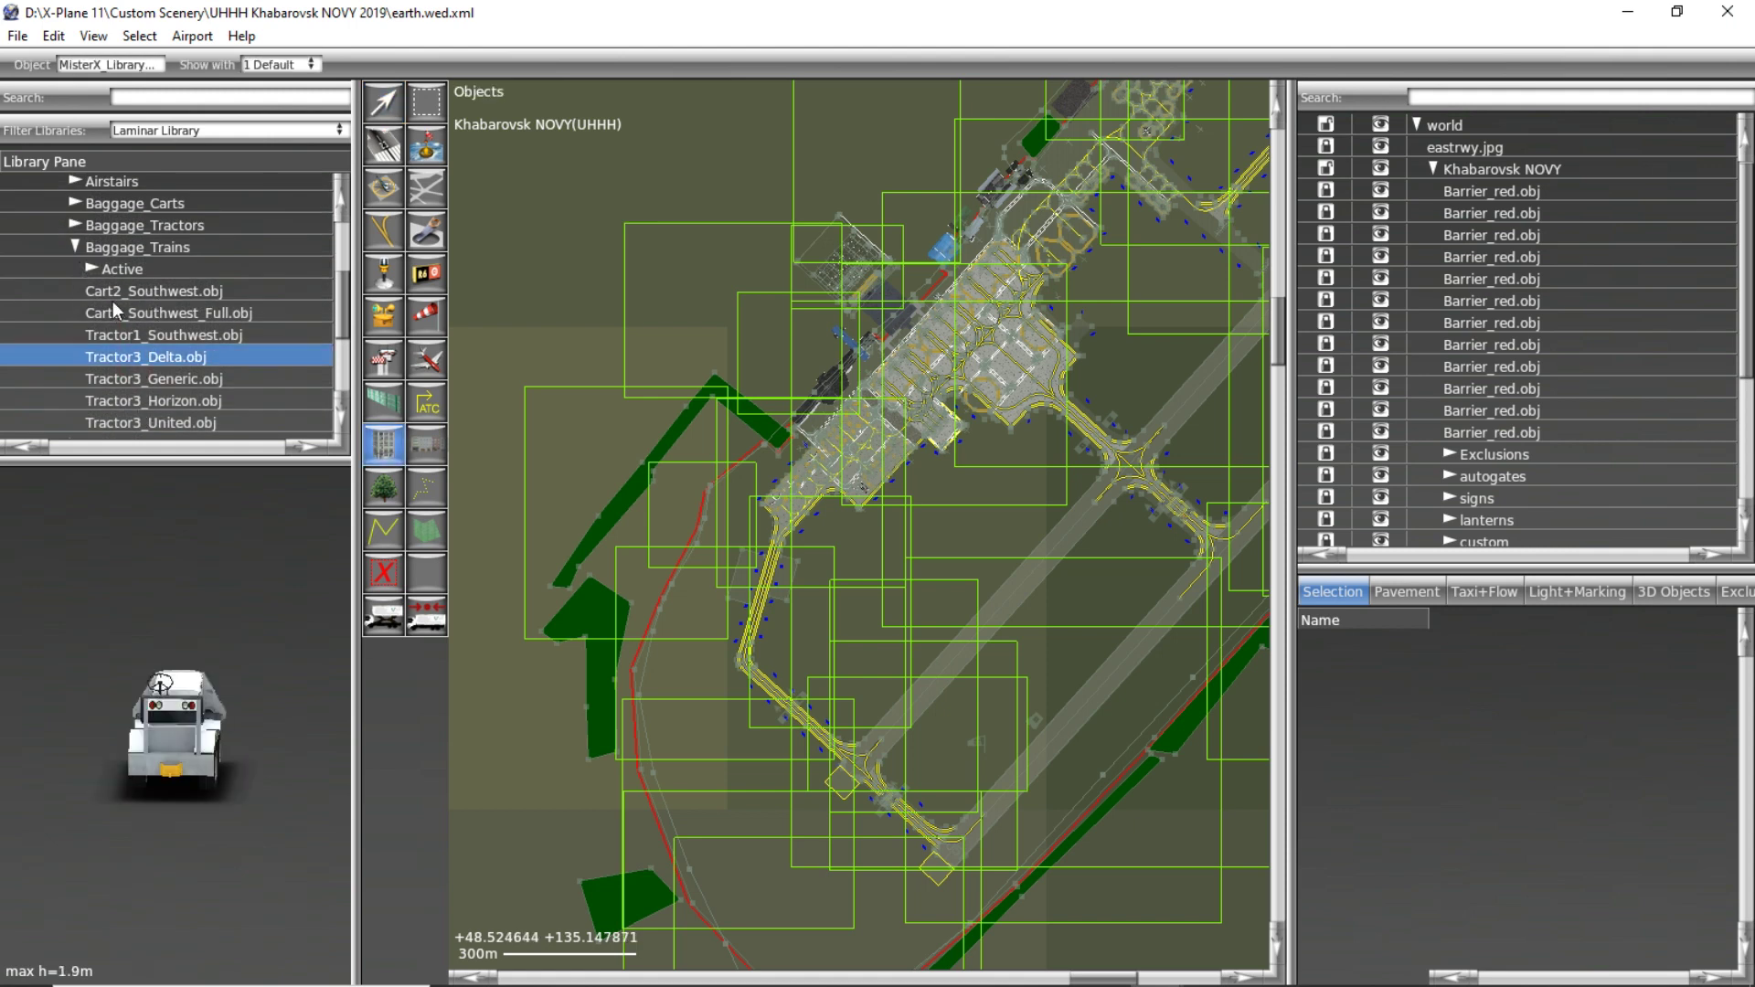
Choose Generic.obj from the Baggage_Tractors folder, inspect its preview, and place it on the apron near the terminal stands.
left_click(75, 228)
scroll(103, 279, "down", 1)
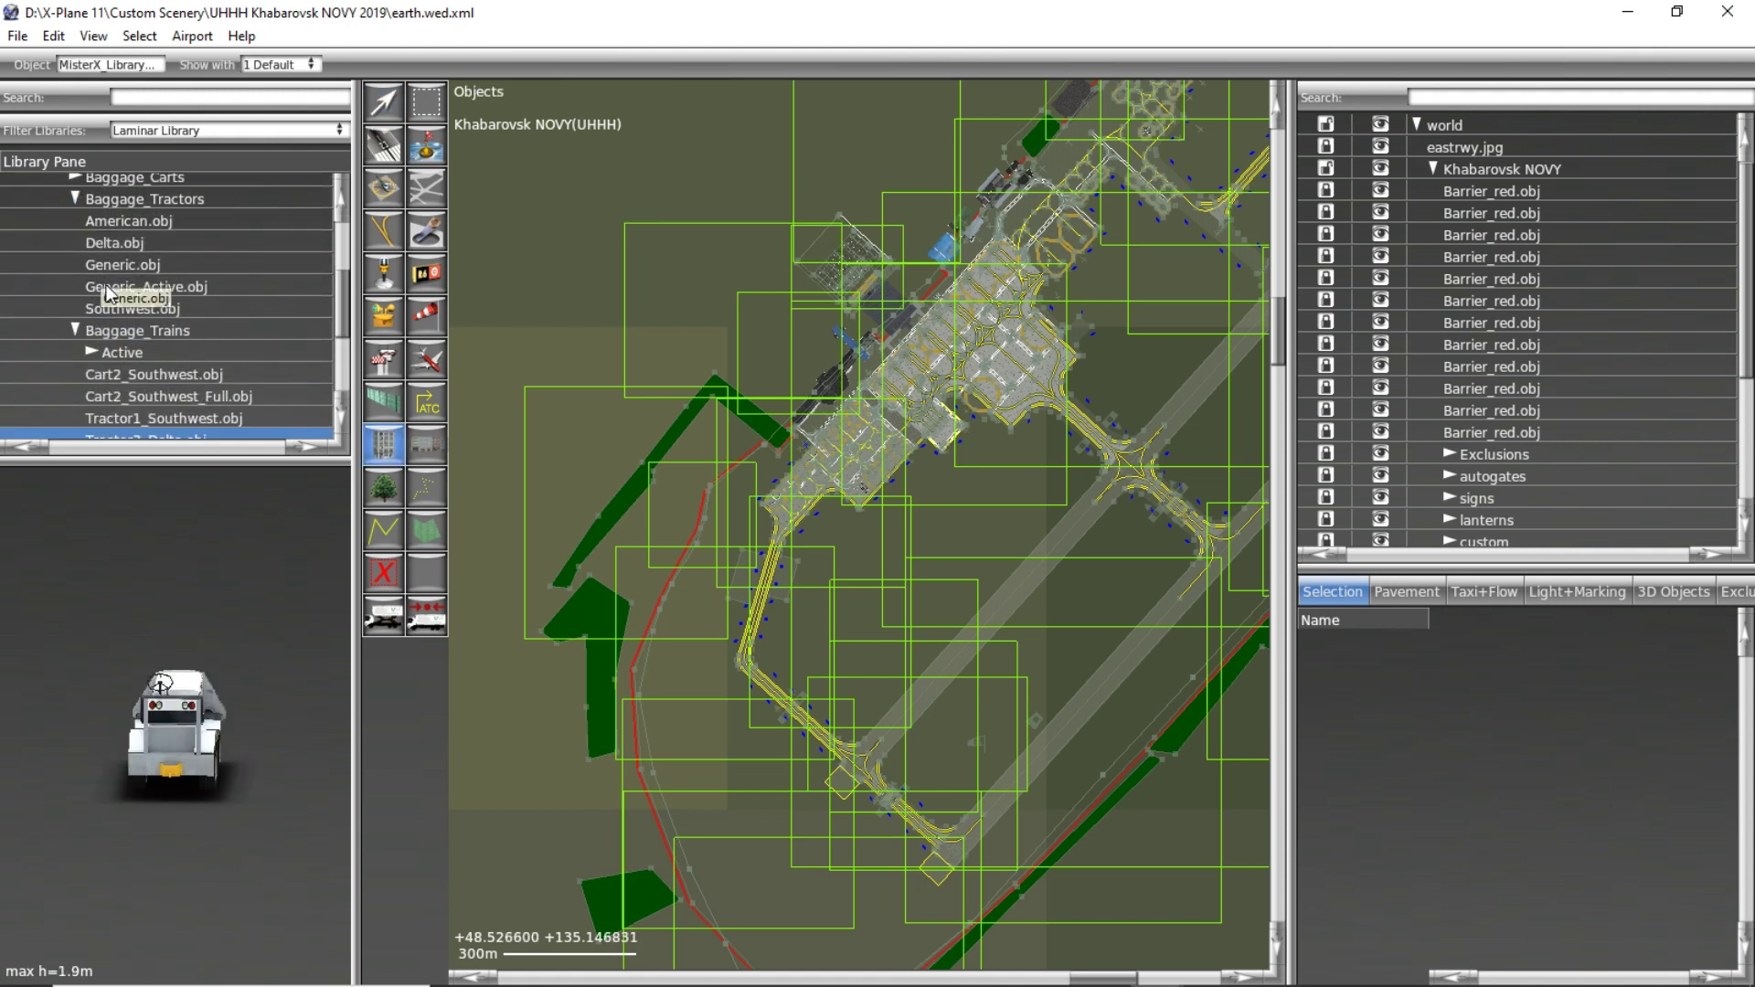
left_click(113, 264)
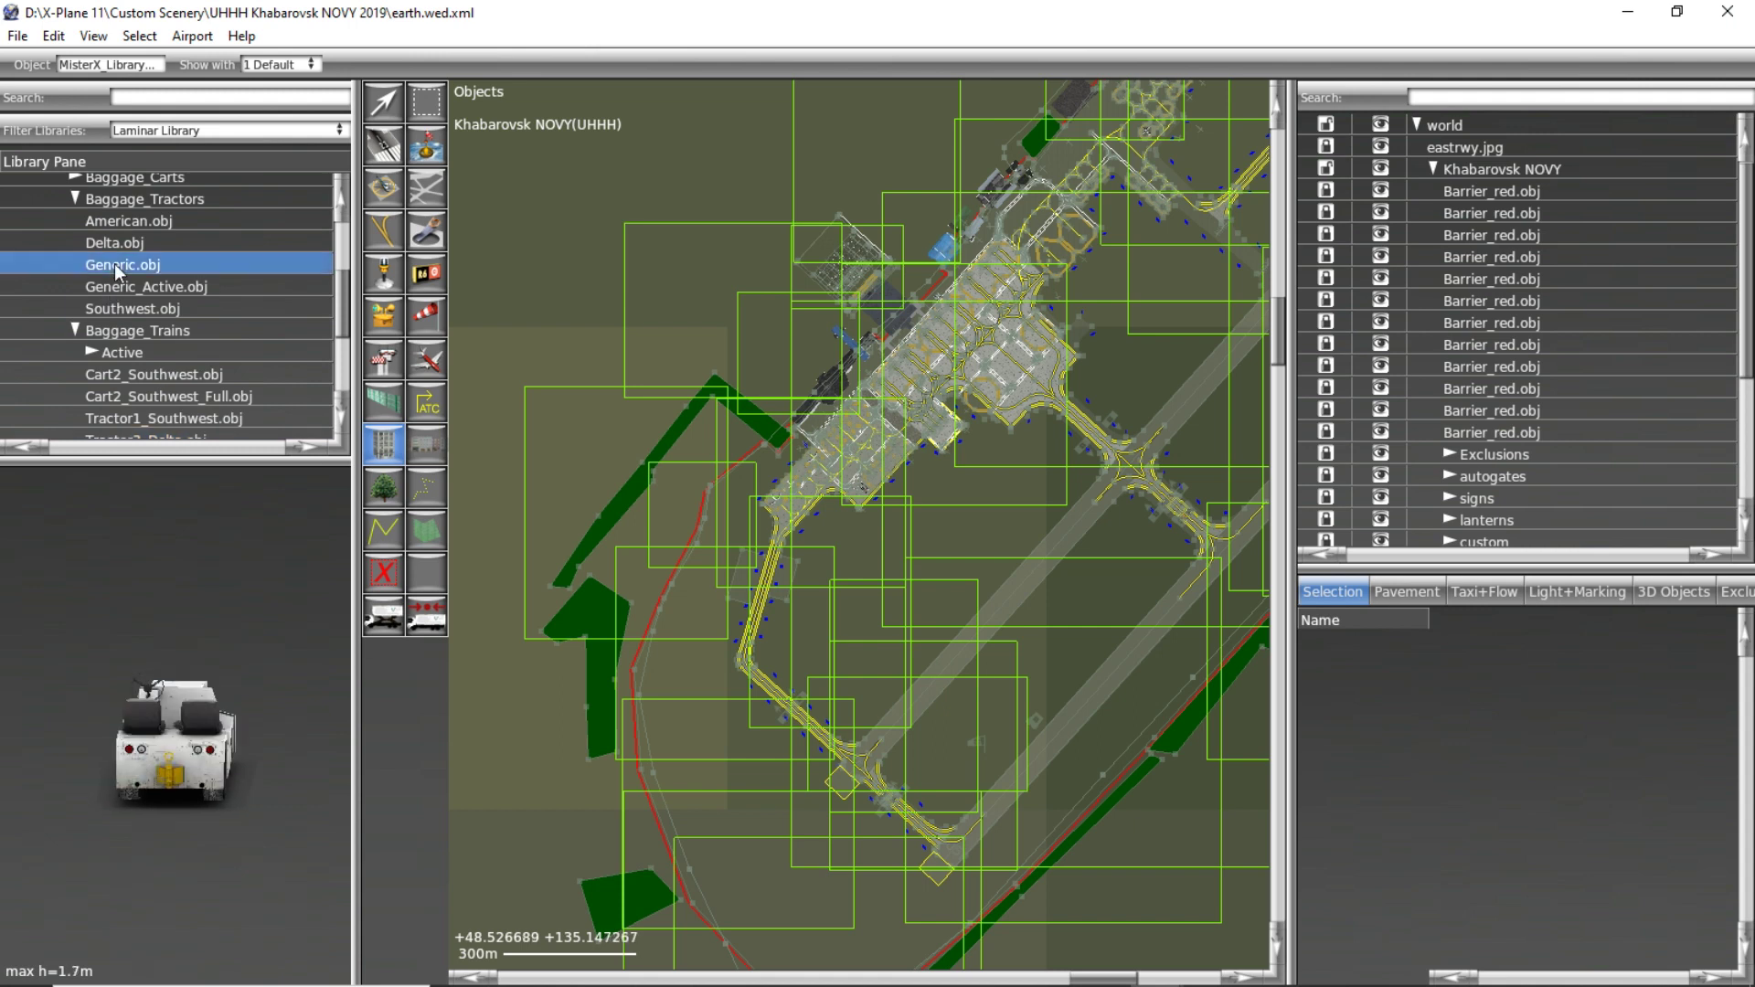
scroll(784, 545, "up", 5)
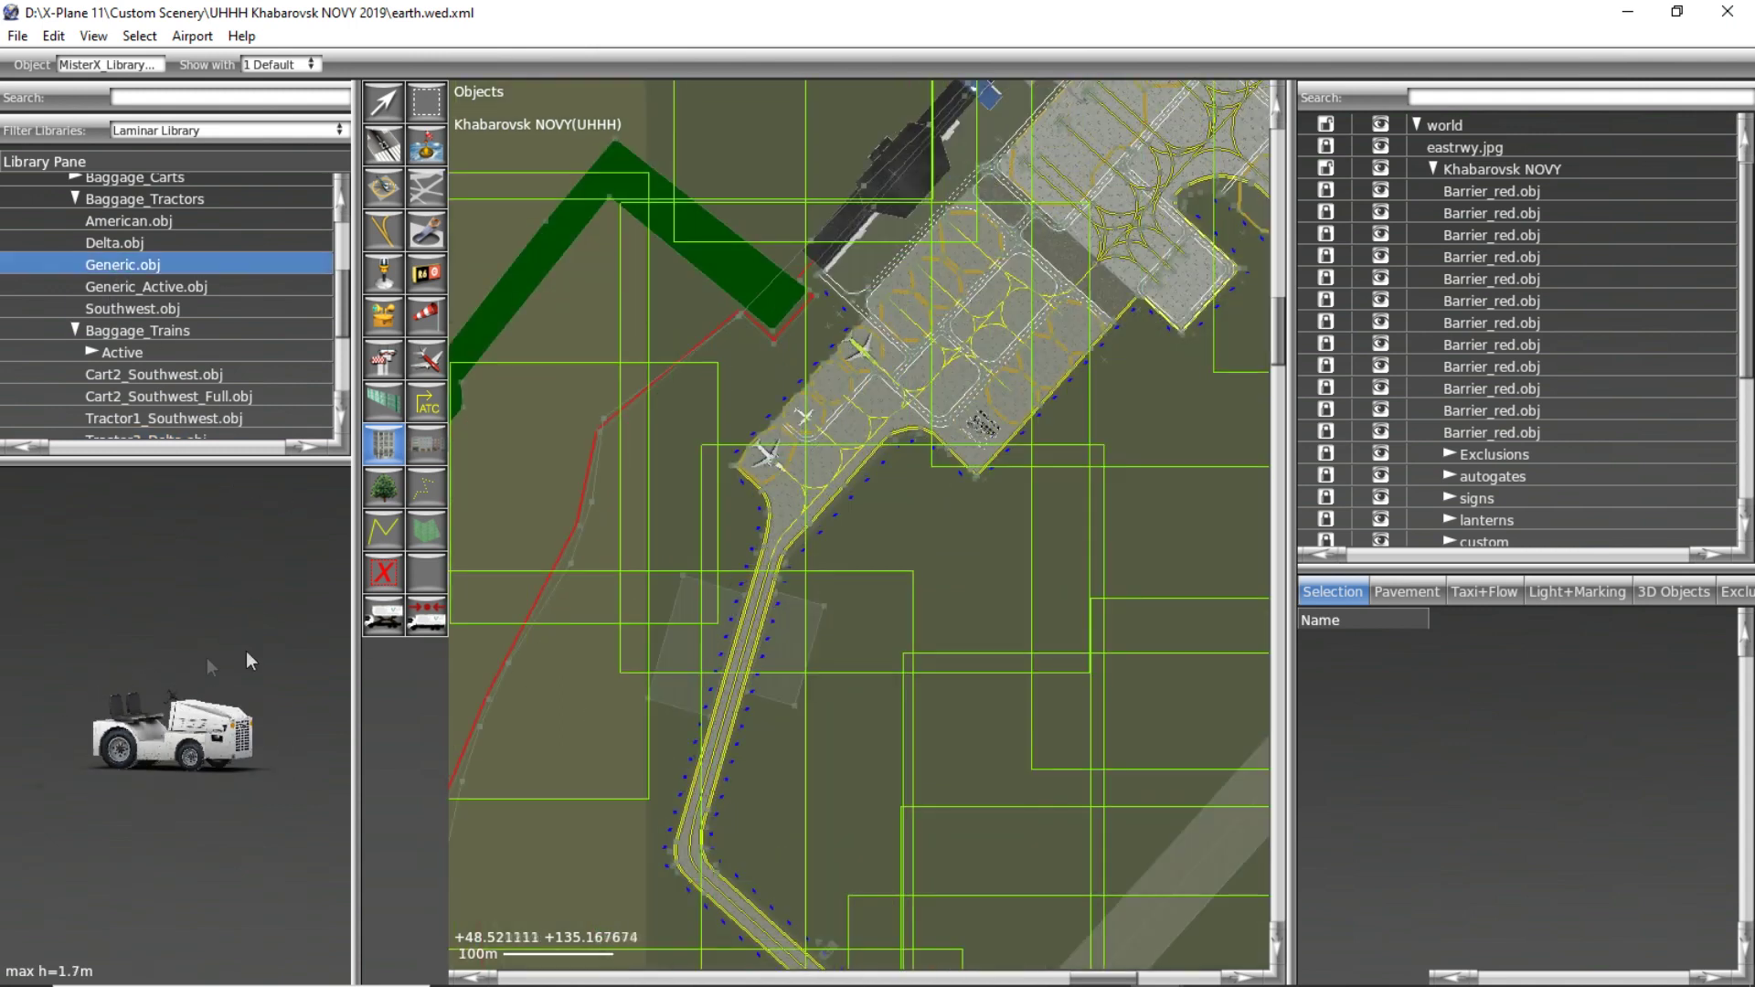
left_click_drag(265, 667, 254, 826)
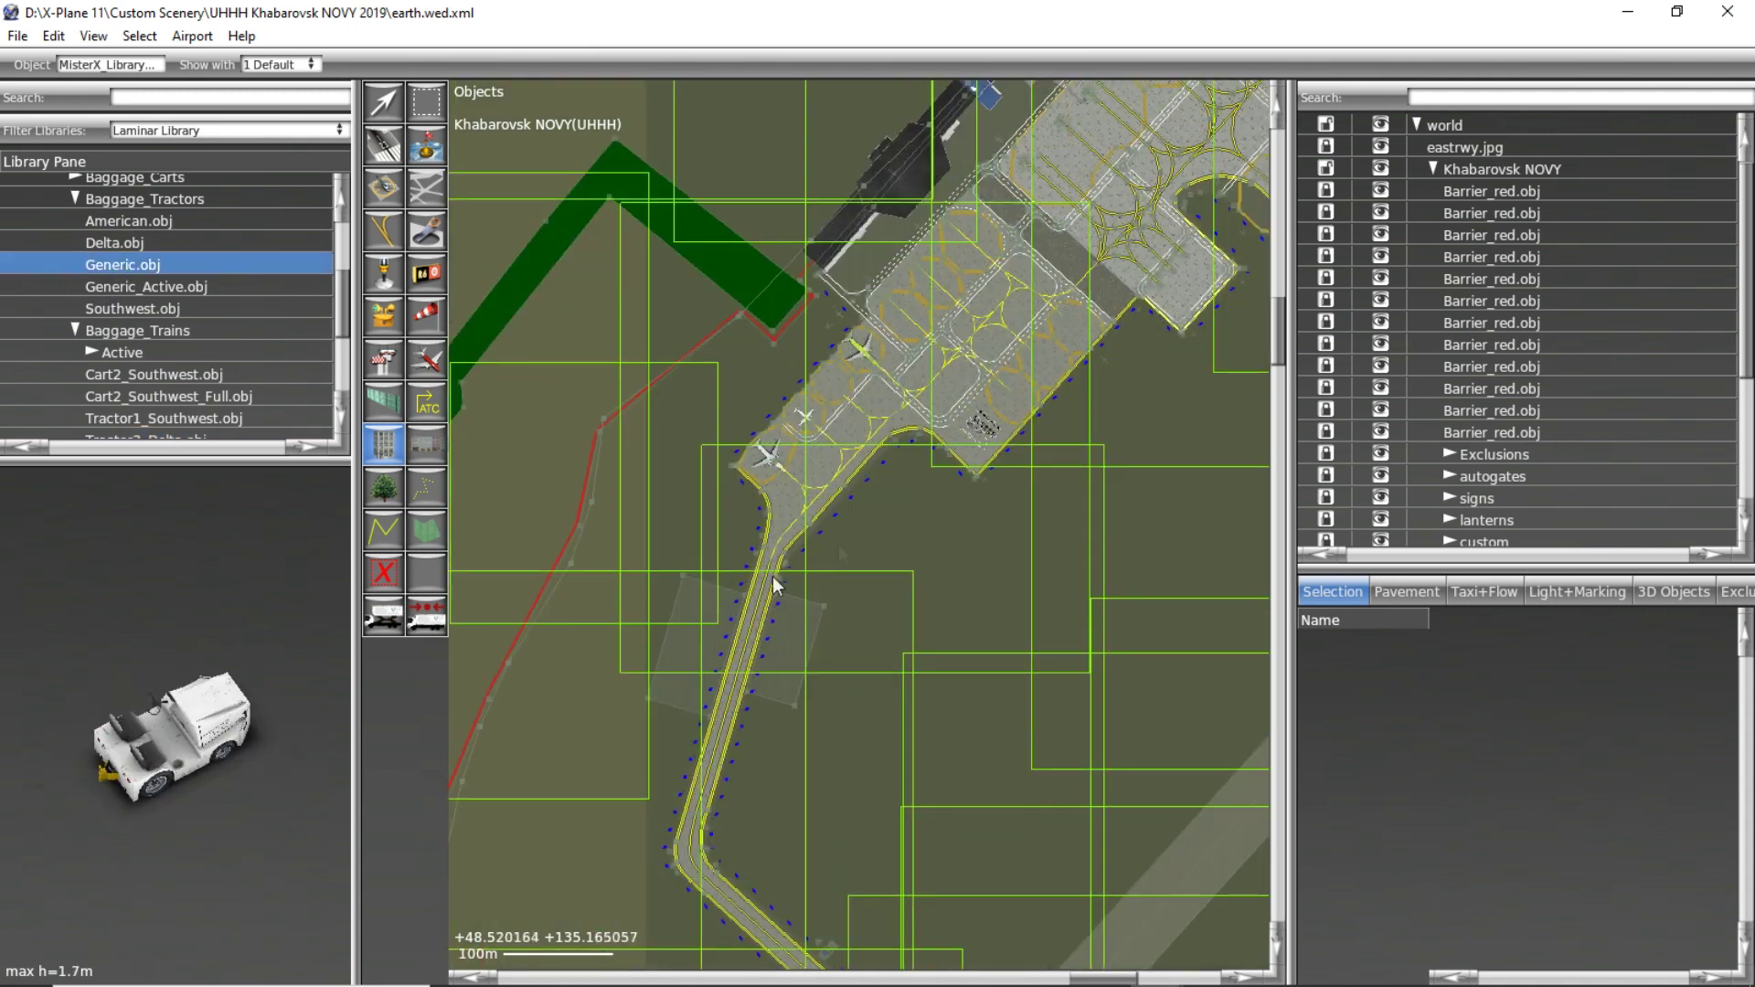
scroll(885, 510, "up", 5)
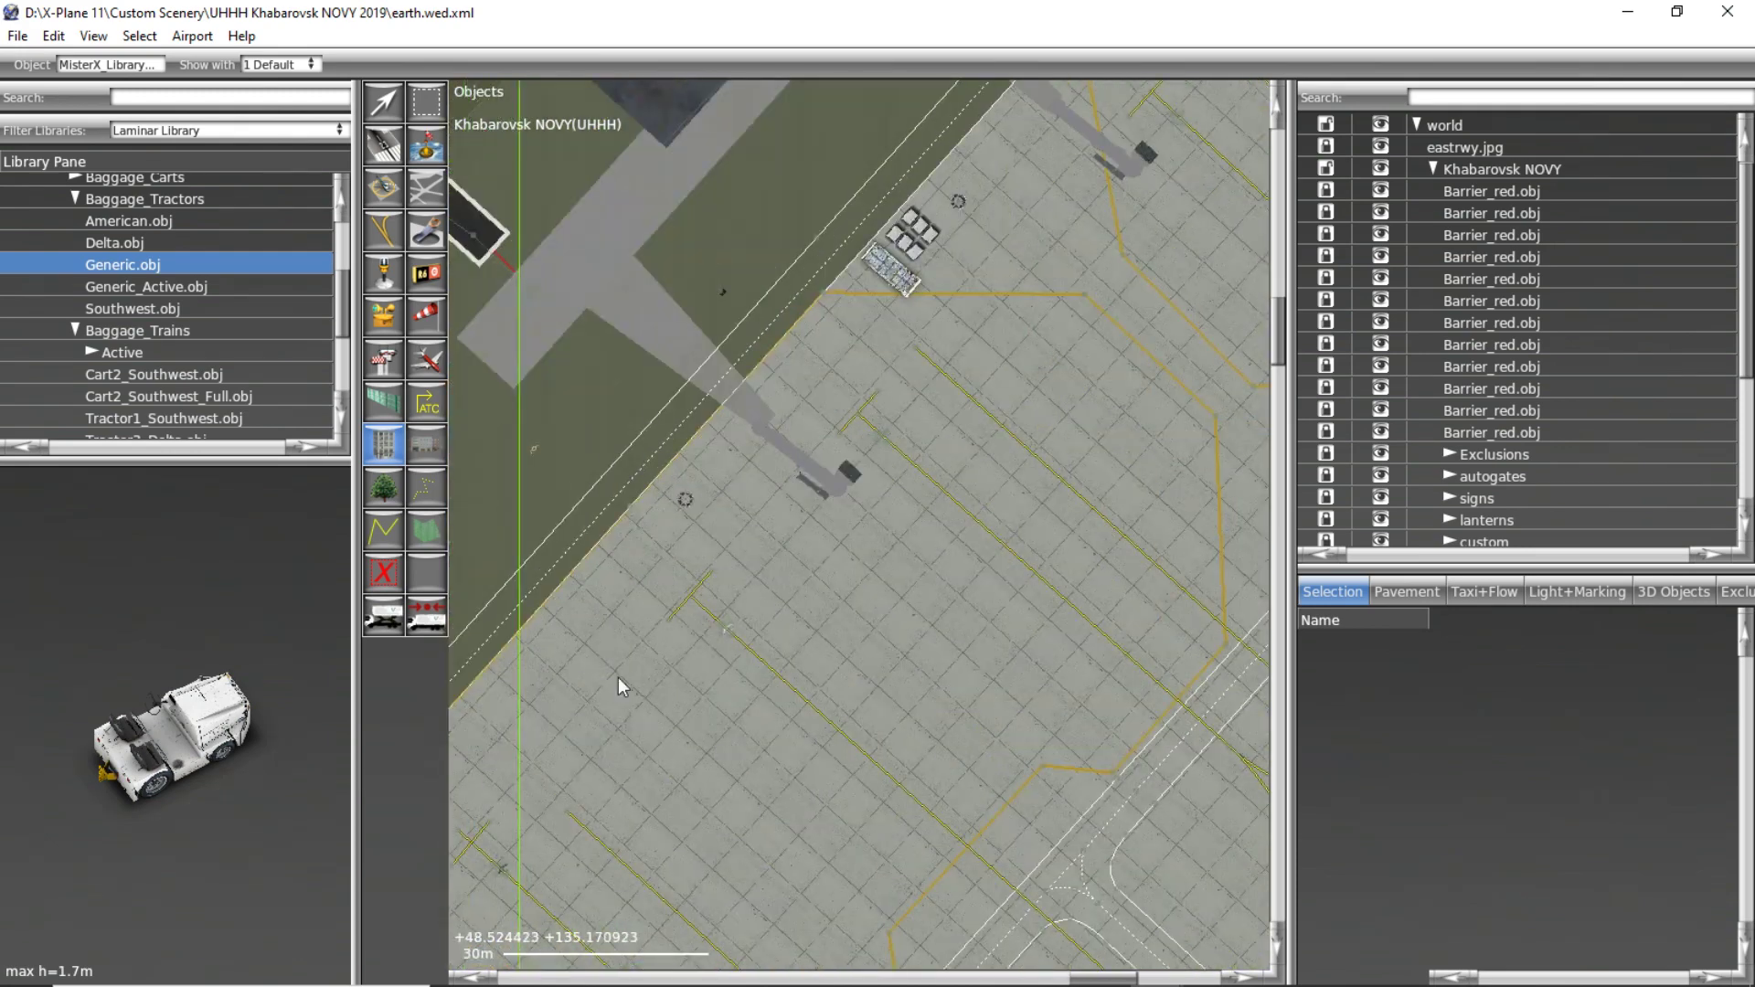
left_click(611, 643)
right_click_drag(610, 644, 705, 442)
Choose the Generic.obj baggage cart from the Baggage_Carts library folder.
left_click(84, 243)
scroll(84, 261, "up", 2)
left_click(80, 258)
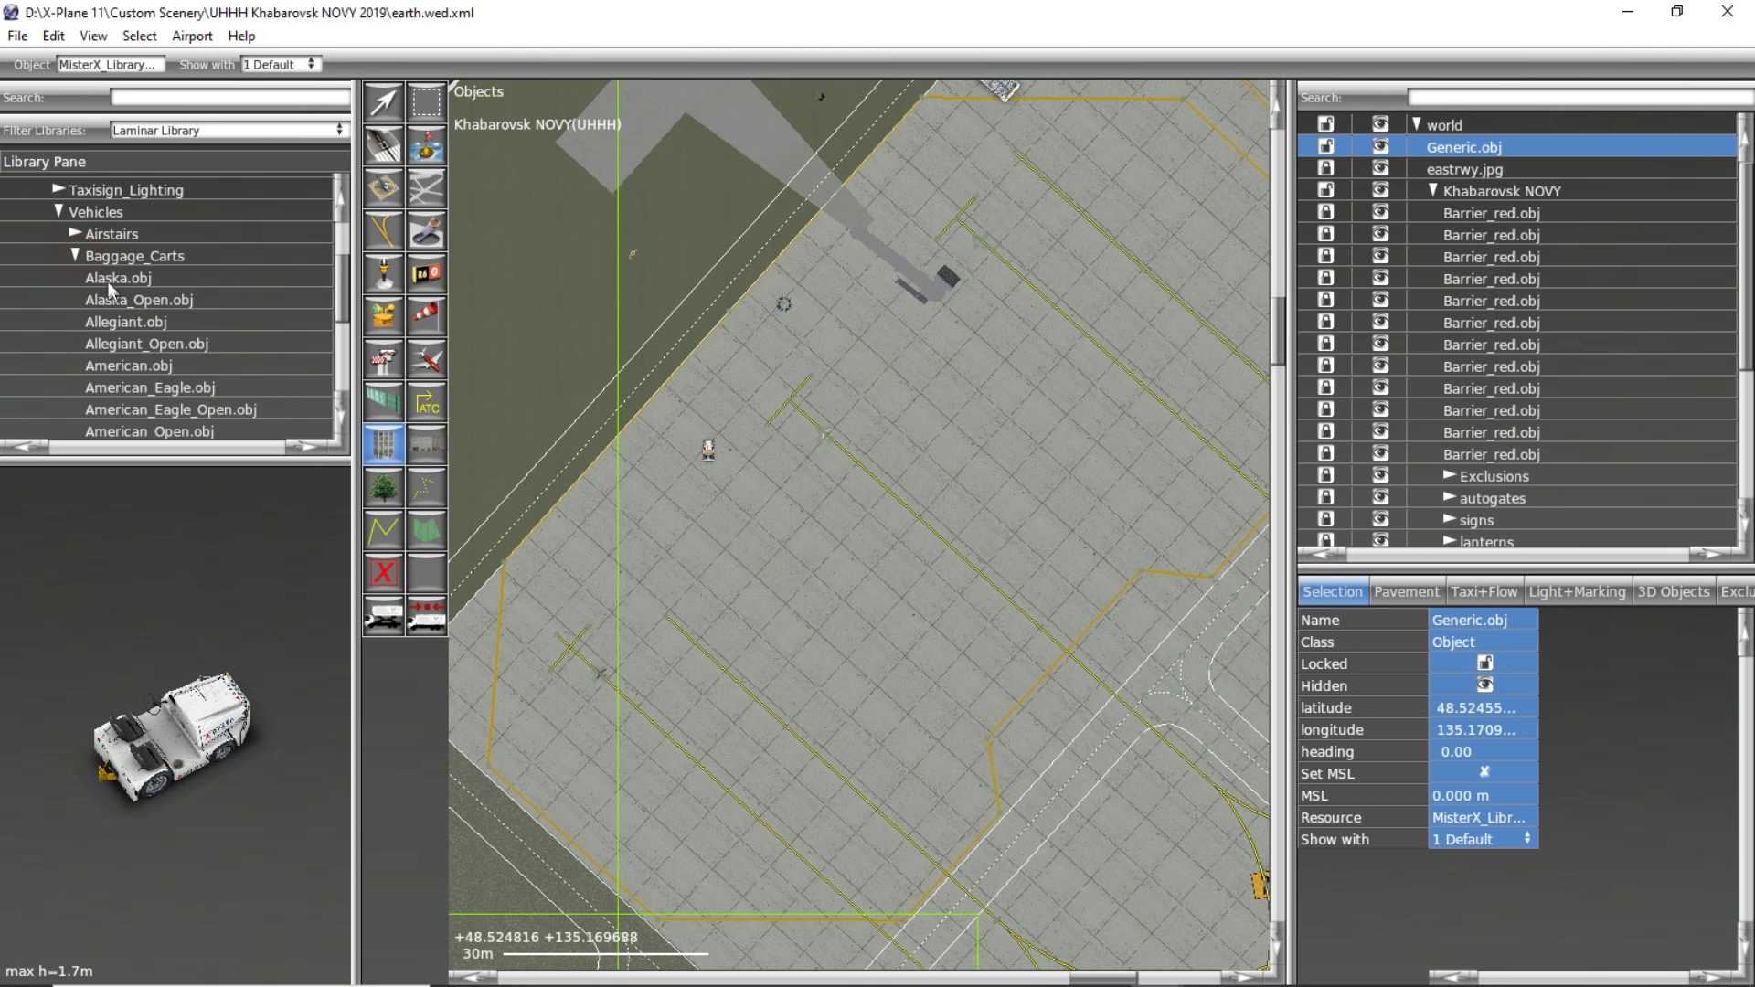
scroll(110, 285, "down", 2)
scroll(146, 335, "down", 2)
left_click(152, 358)
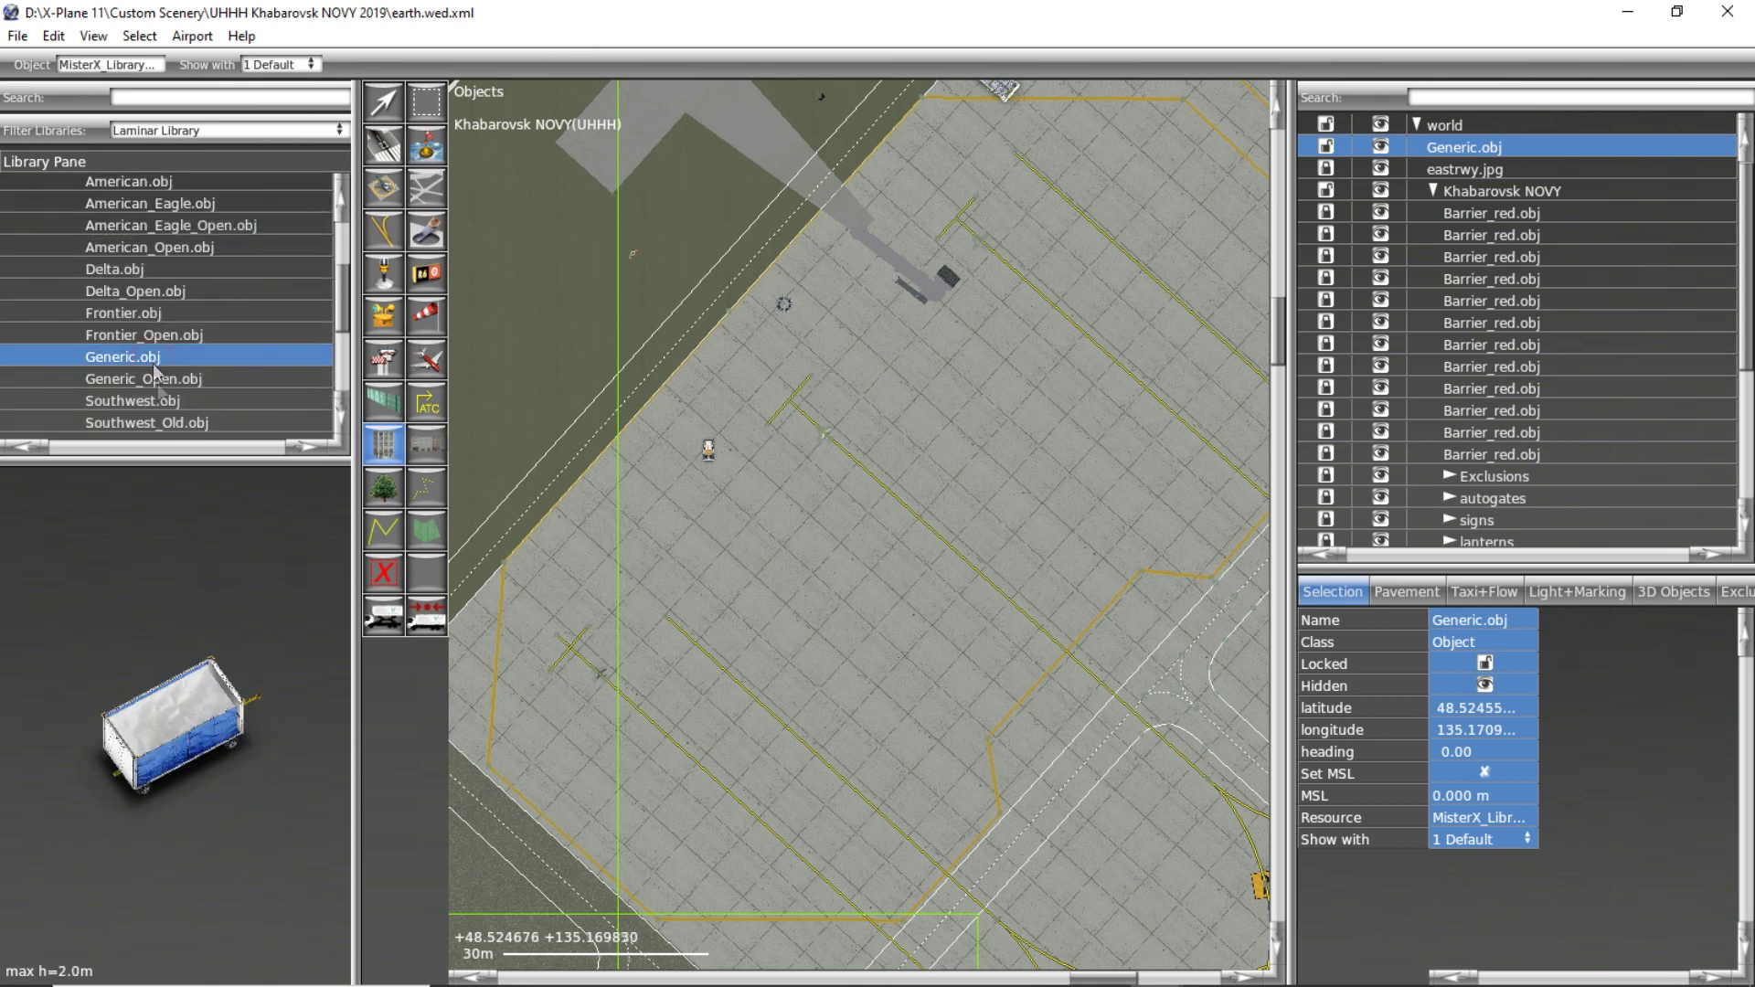
scroll(722, 506, "up", 1)
scroll(722, 506, "up", 4)
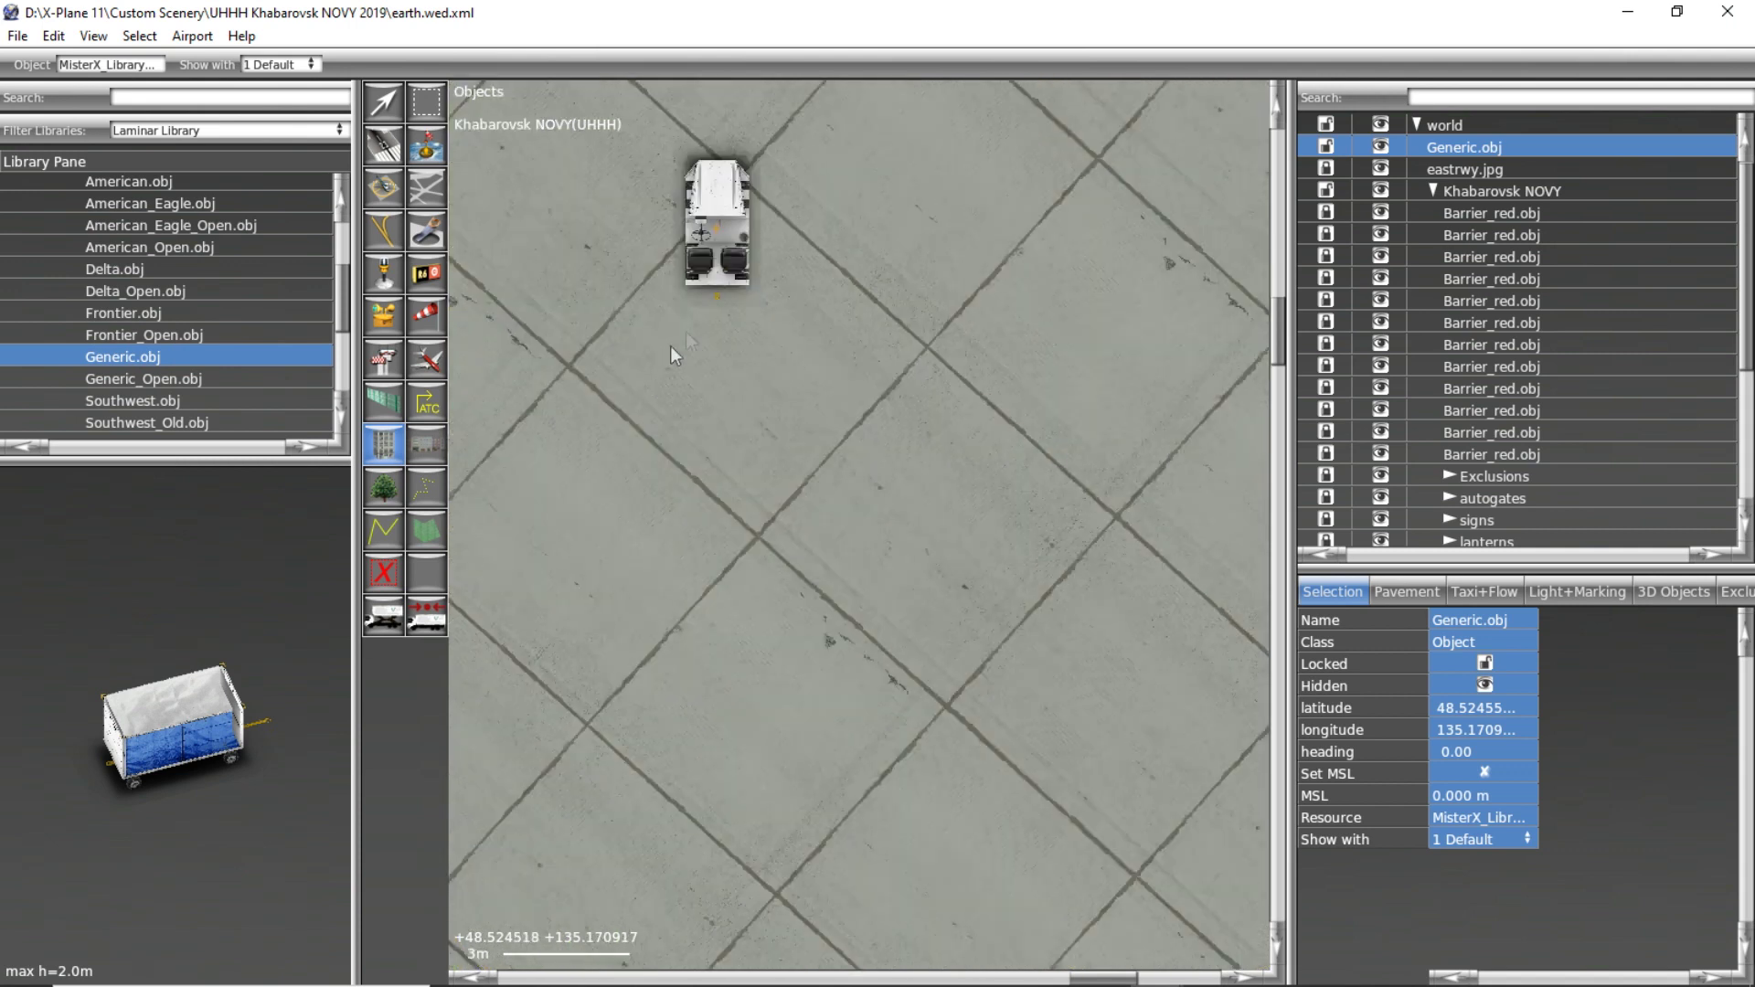
left_click_drag(751, 369, 568, 368)
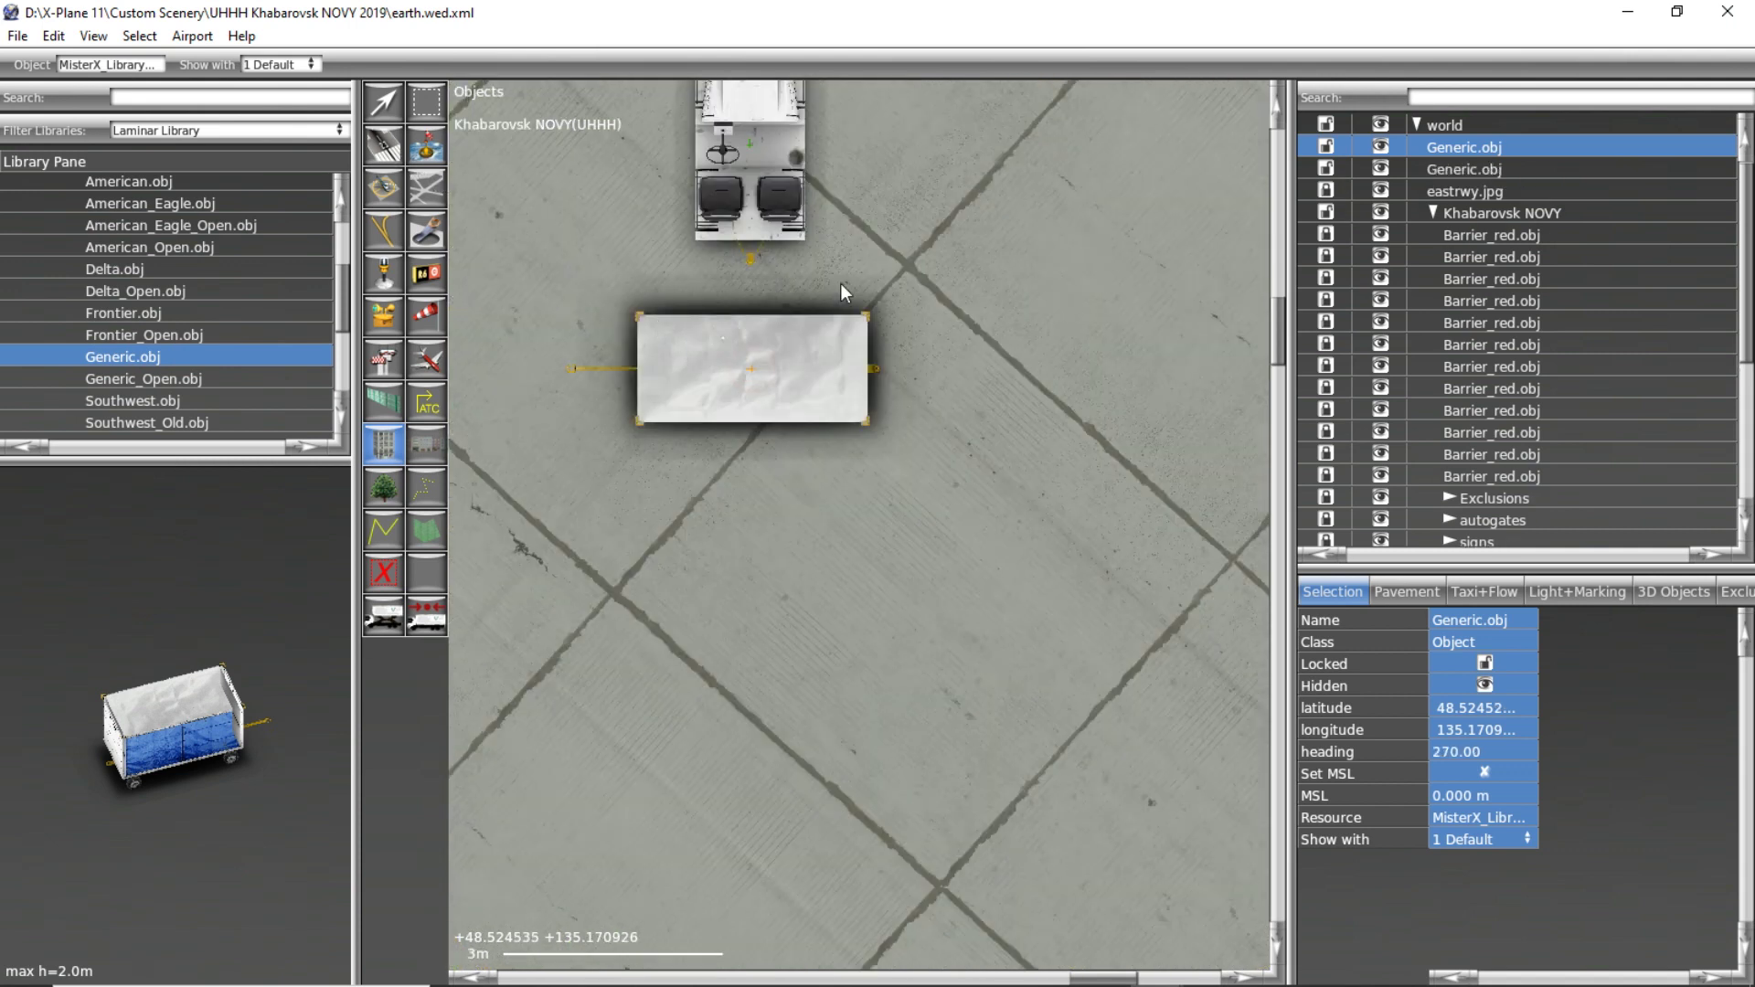
left_click(370, 103)
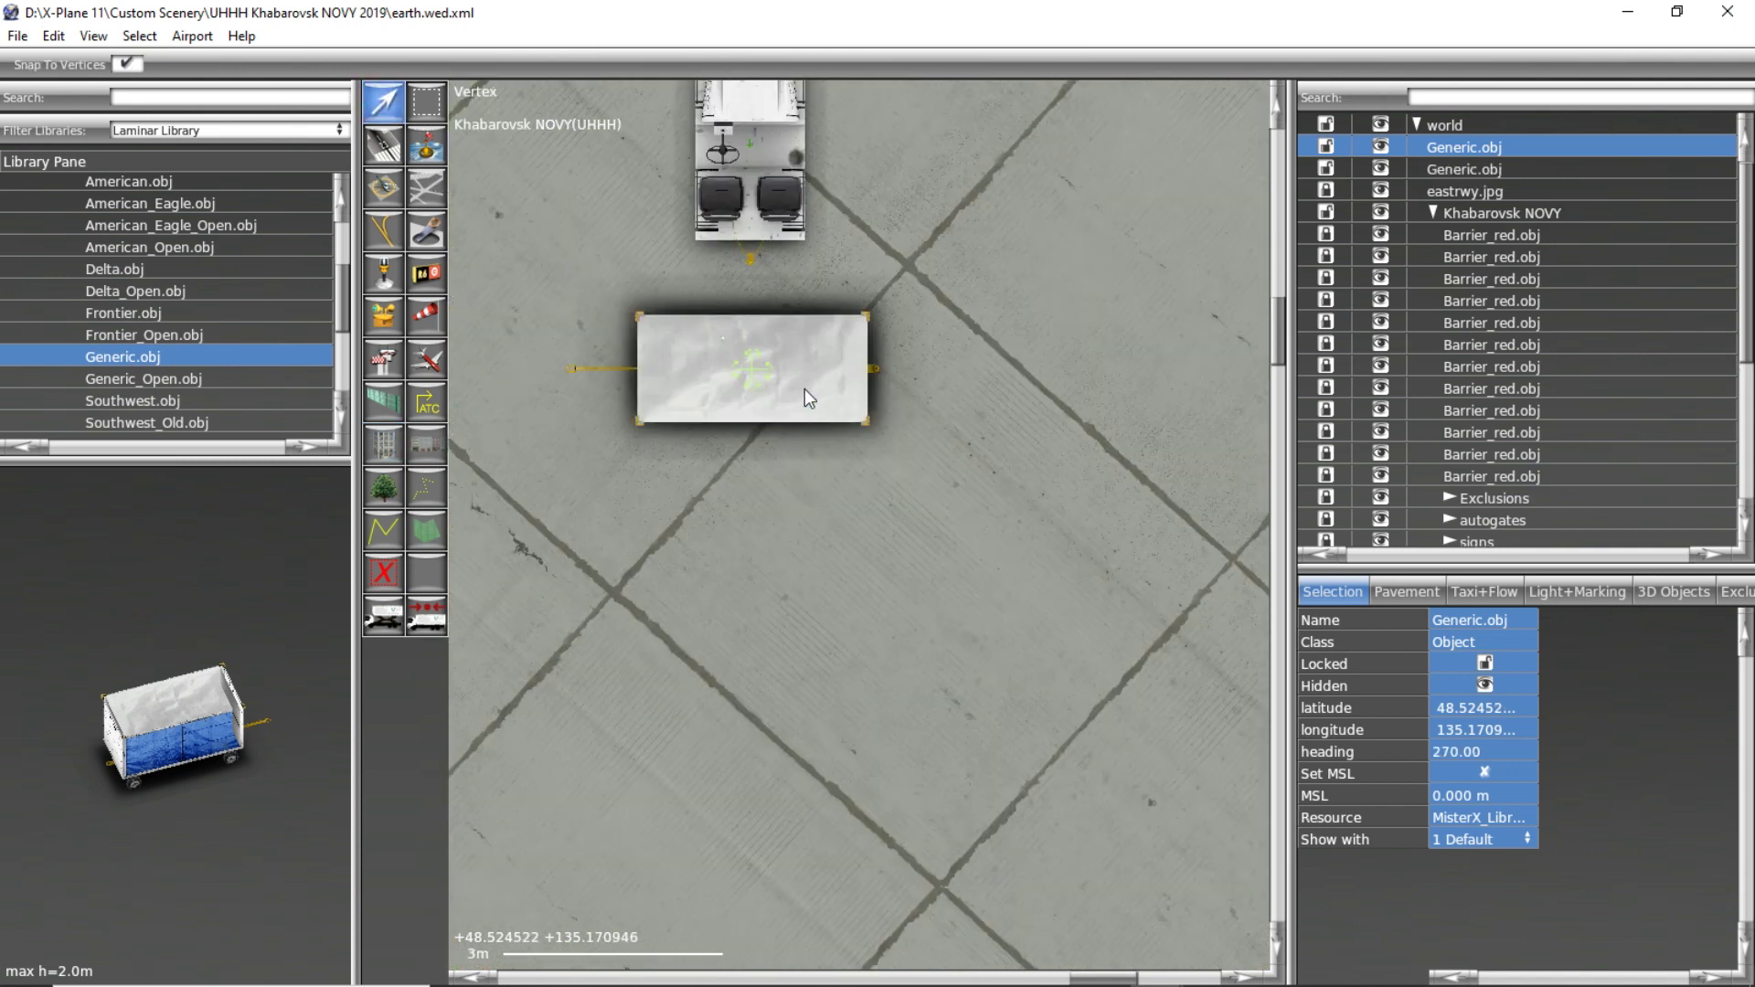
key("Delete")
Place the Generic.obj baggage cart behind the tractor with heading 0 and align its drawbar with the tractor's rear hitch.
left_click(151, 356)
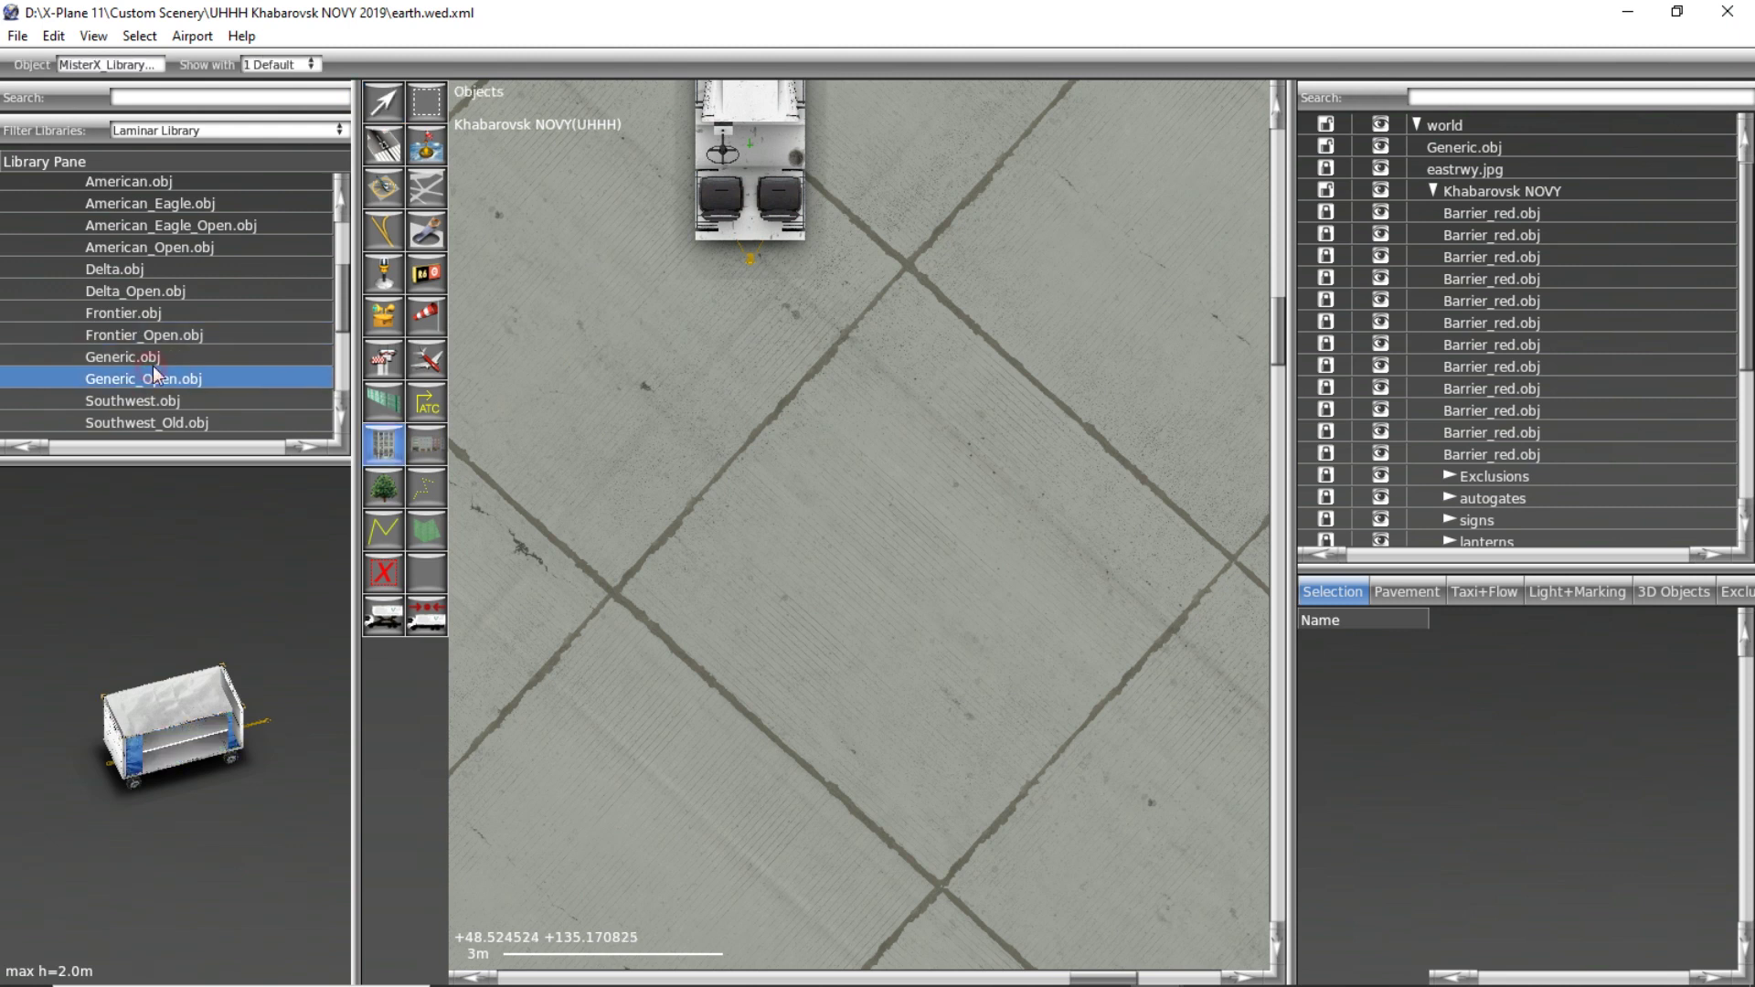
left_click(711, 407)
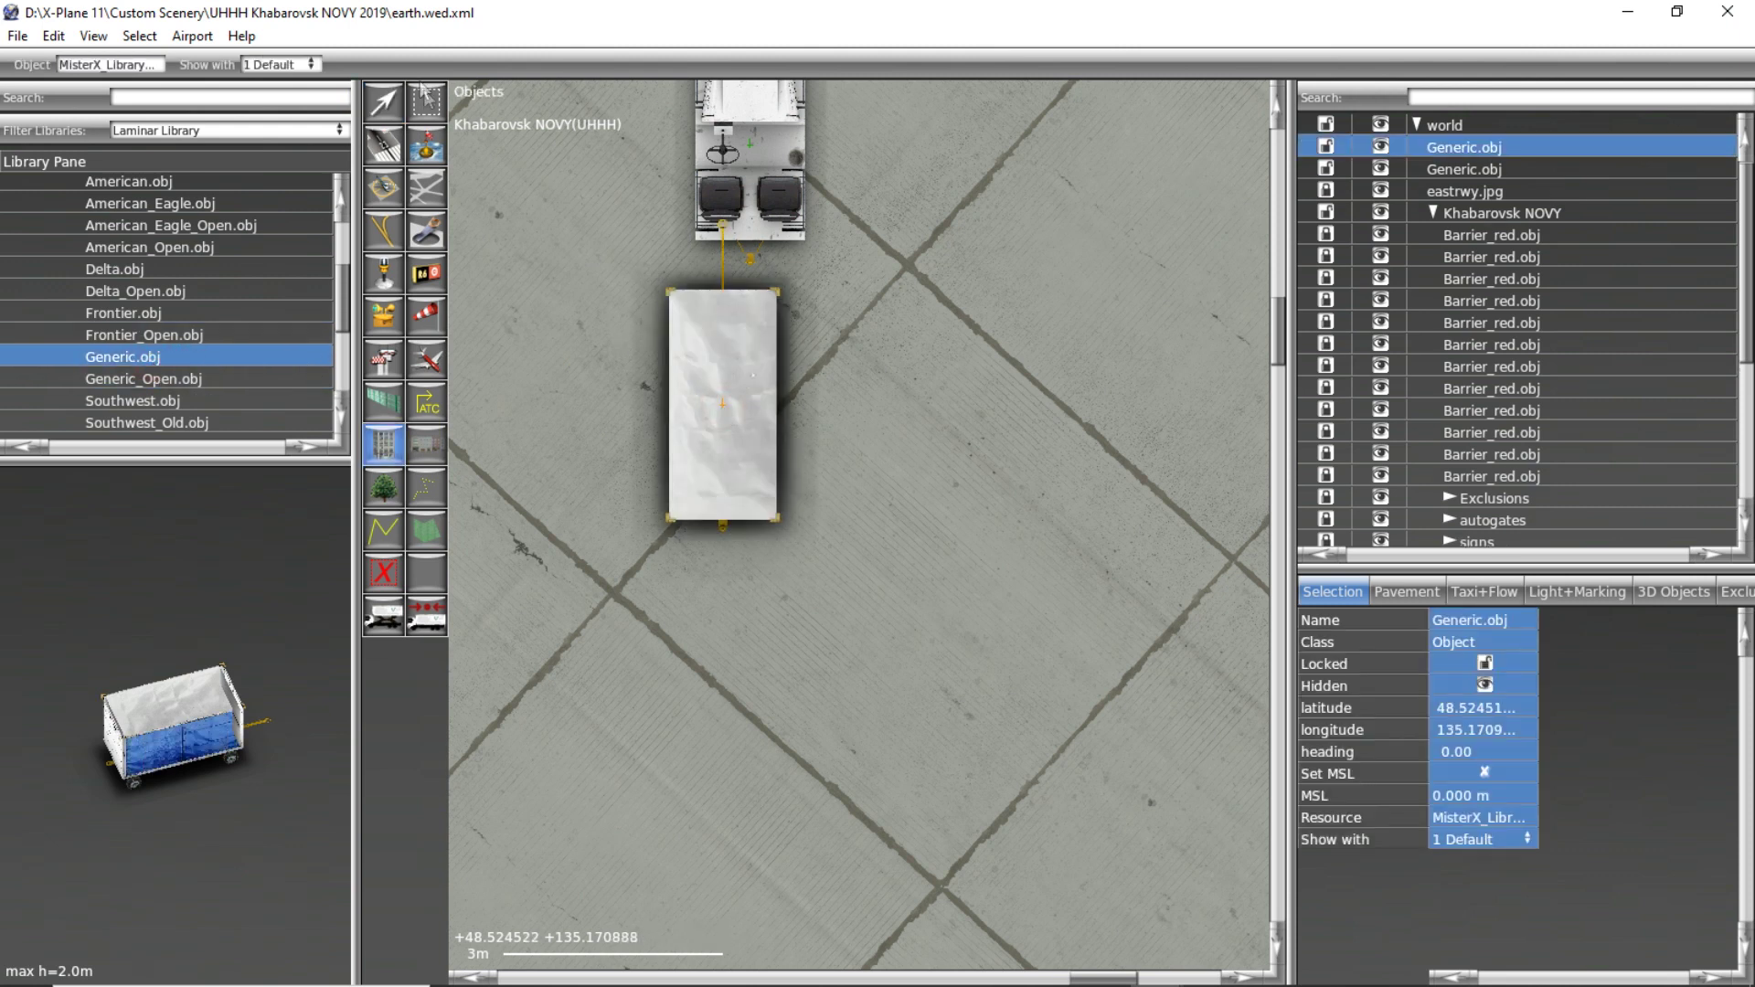
key("v")
scroll(707, 408, "up", 2)
left_click_drag(731, 379, 661, 606)
scroll(638, 364, "up", 3)
scroll(685, 345, "down", 8)
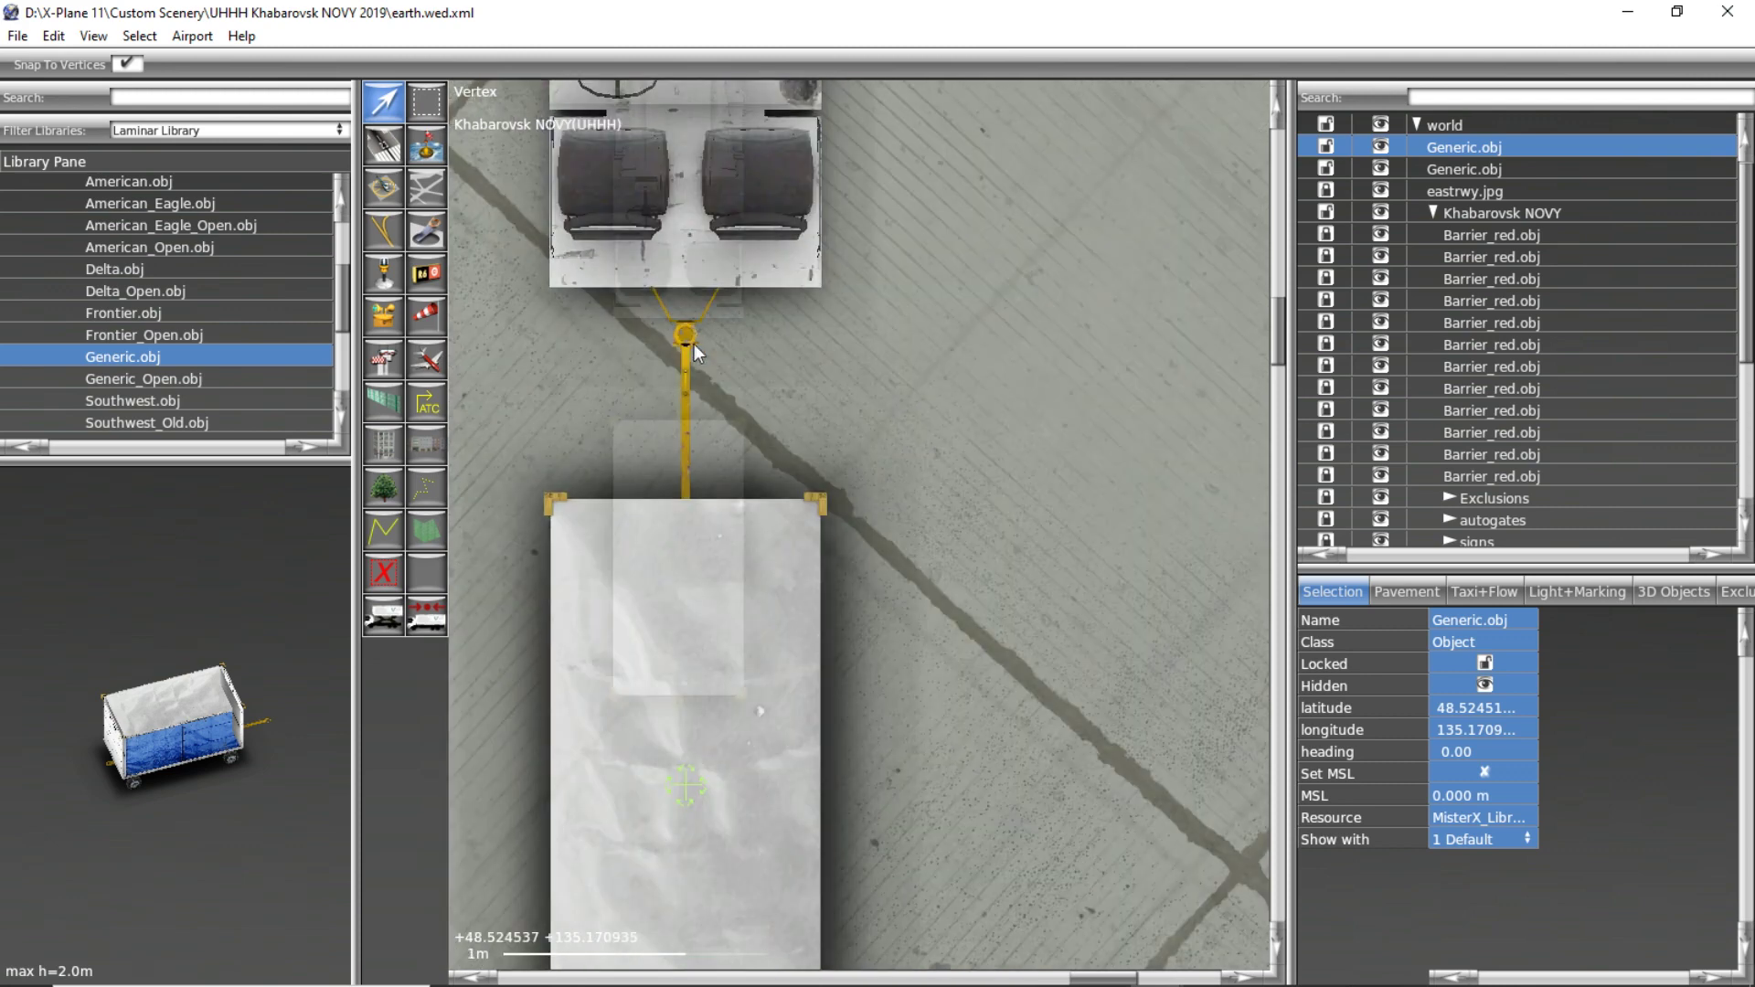
Inspect the coupling between the tractor's rear hitch and the cart's drawbar up close.
scroll(702, 477, "up", 3)
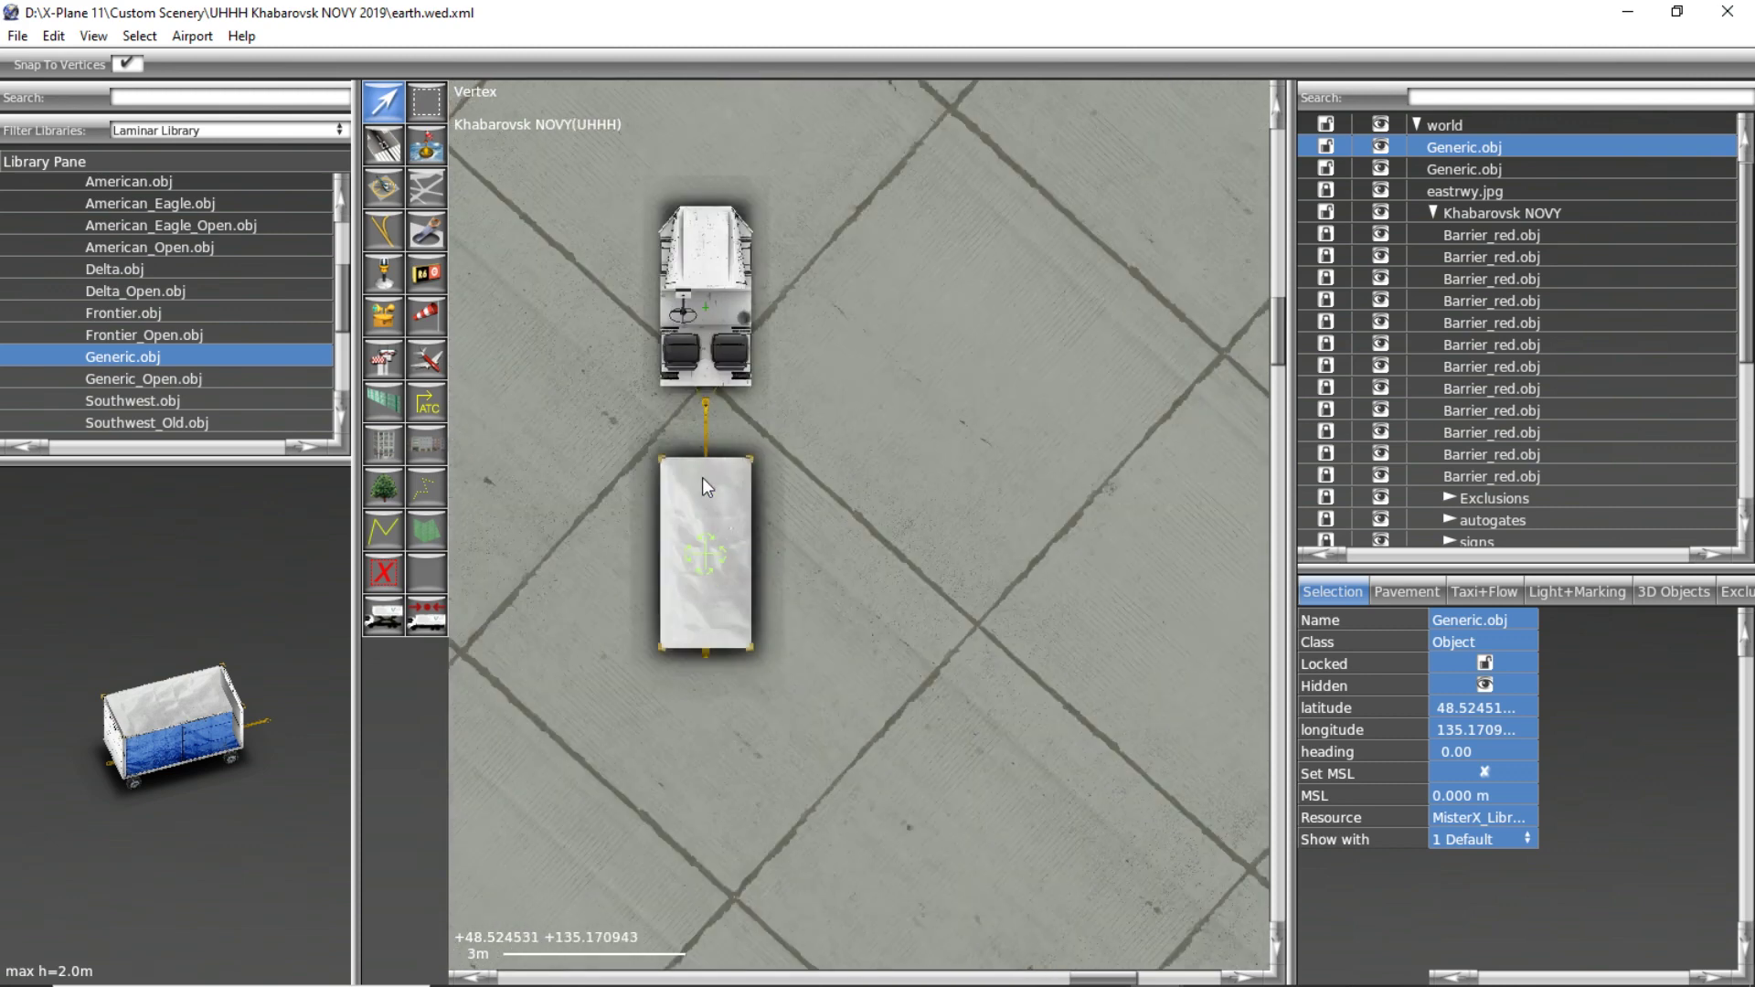
scroll(705, 477, "up", 5)
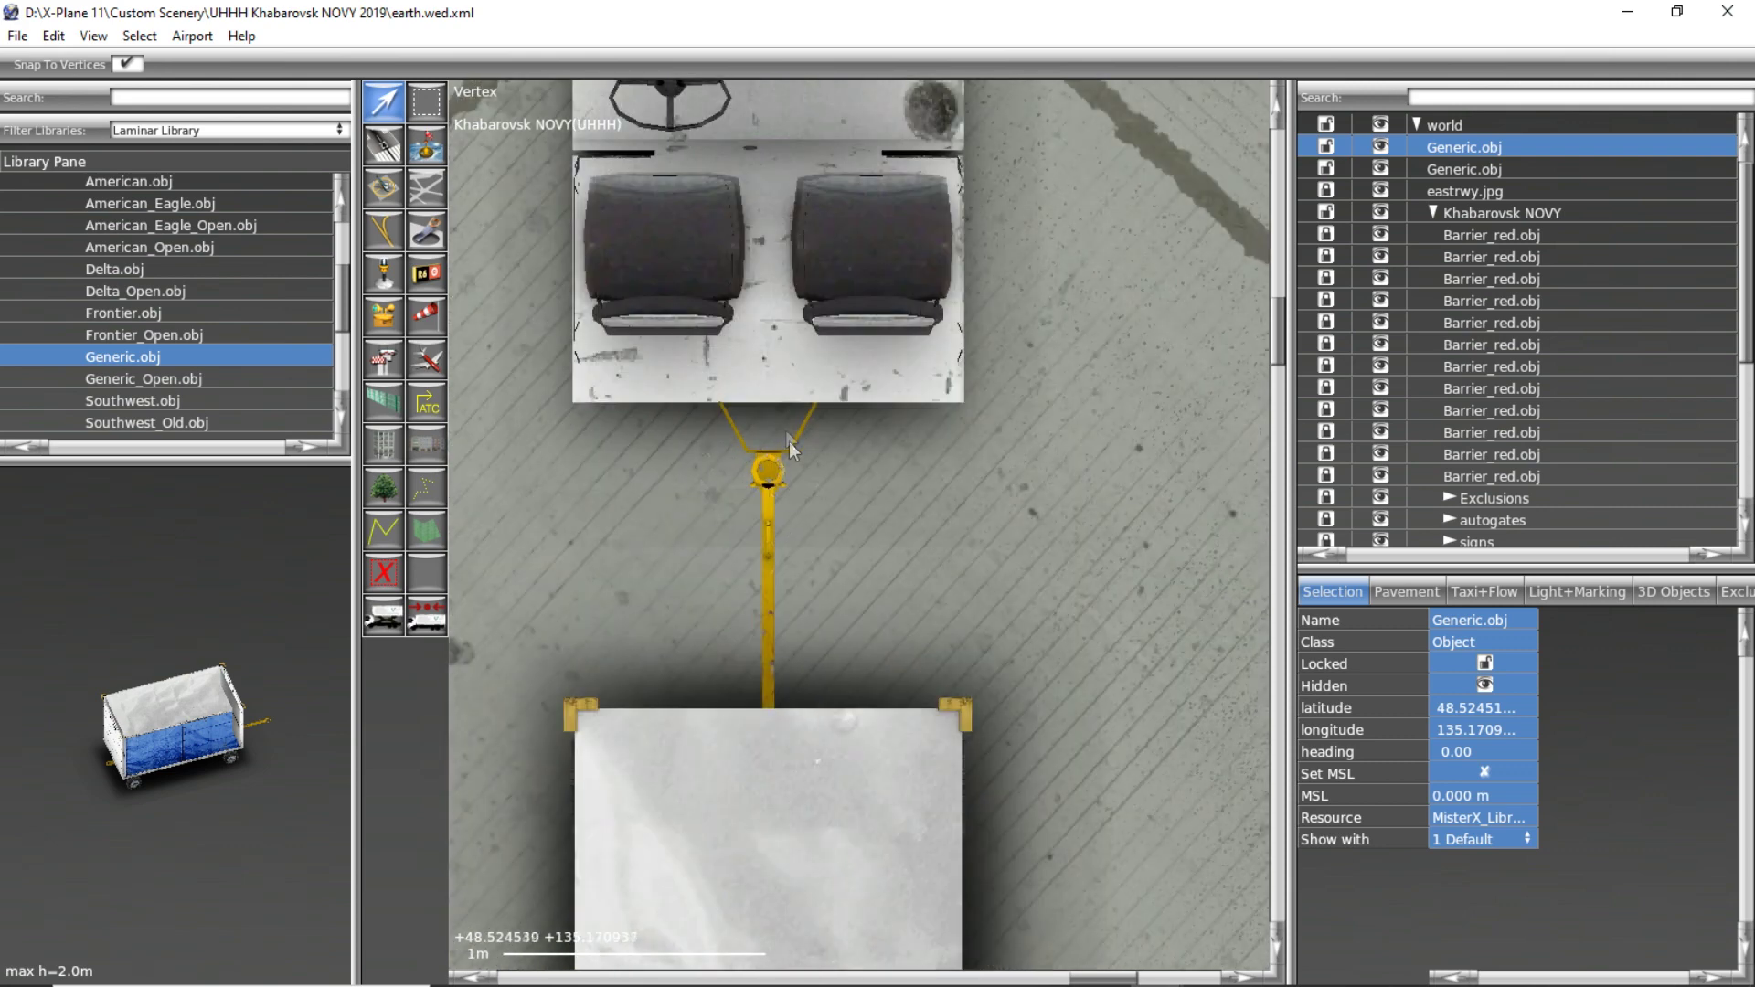
scroll(786, 437, "up", 3)
scroll(746, 486, "down", 2)
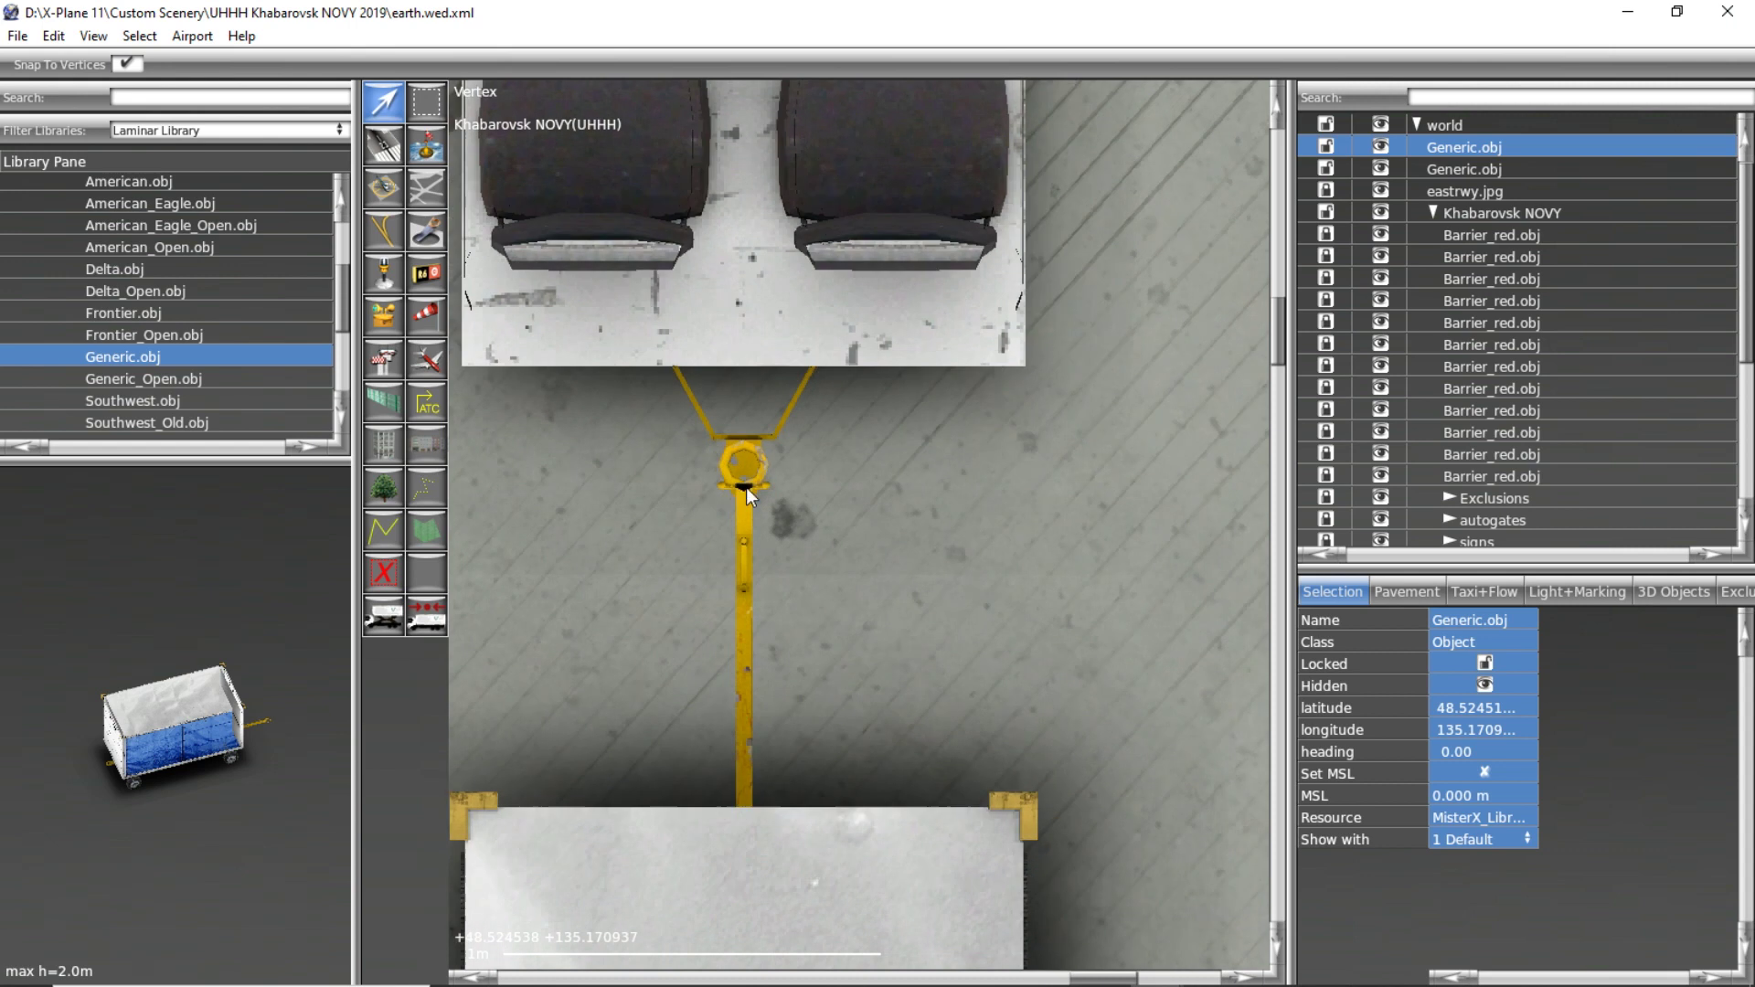
scroll(792, 460, "down", 1)
scroll(792, 457, "down", 2)
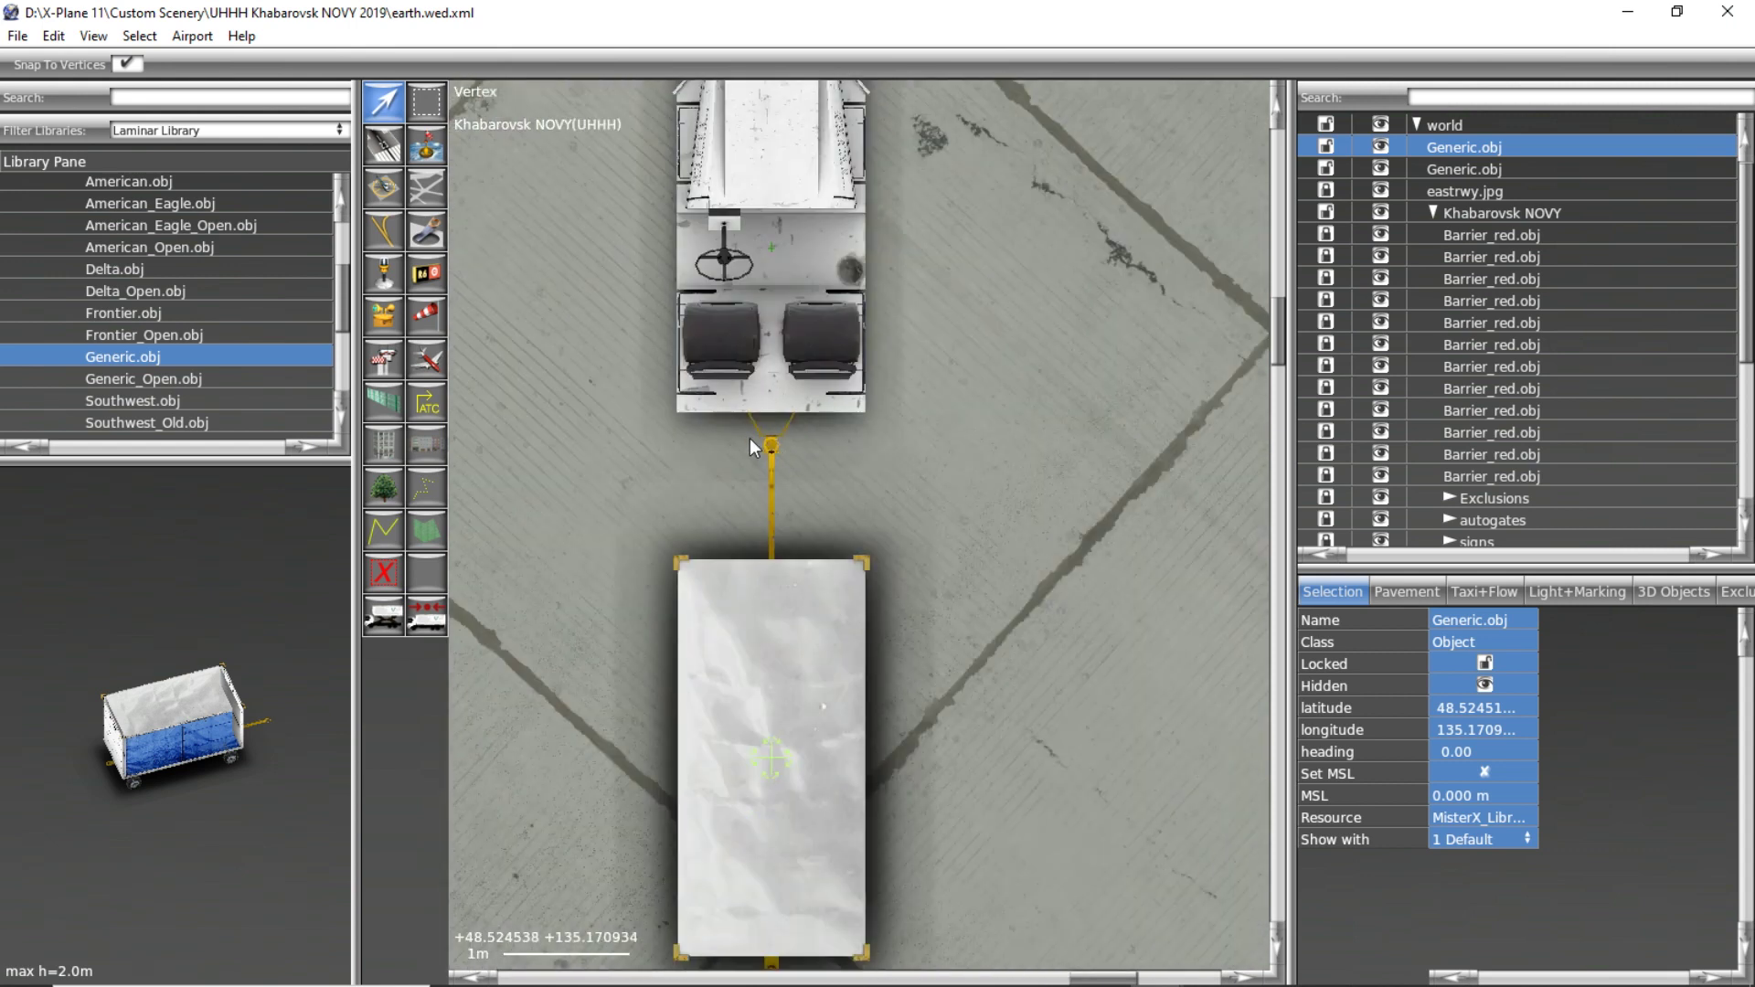
scroll(750, 437, "down", 1)
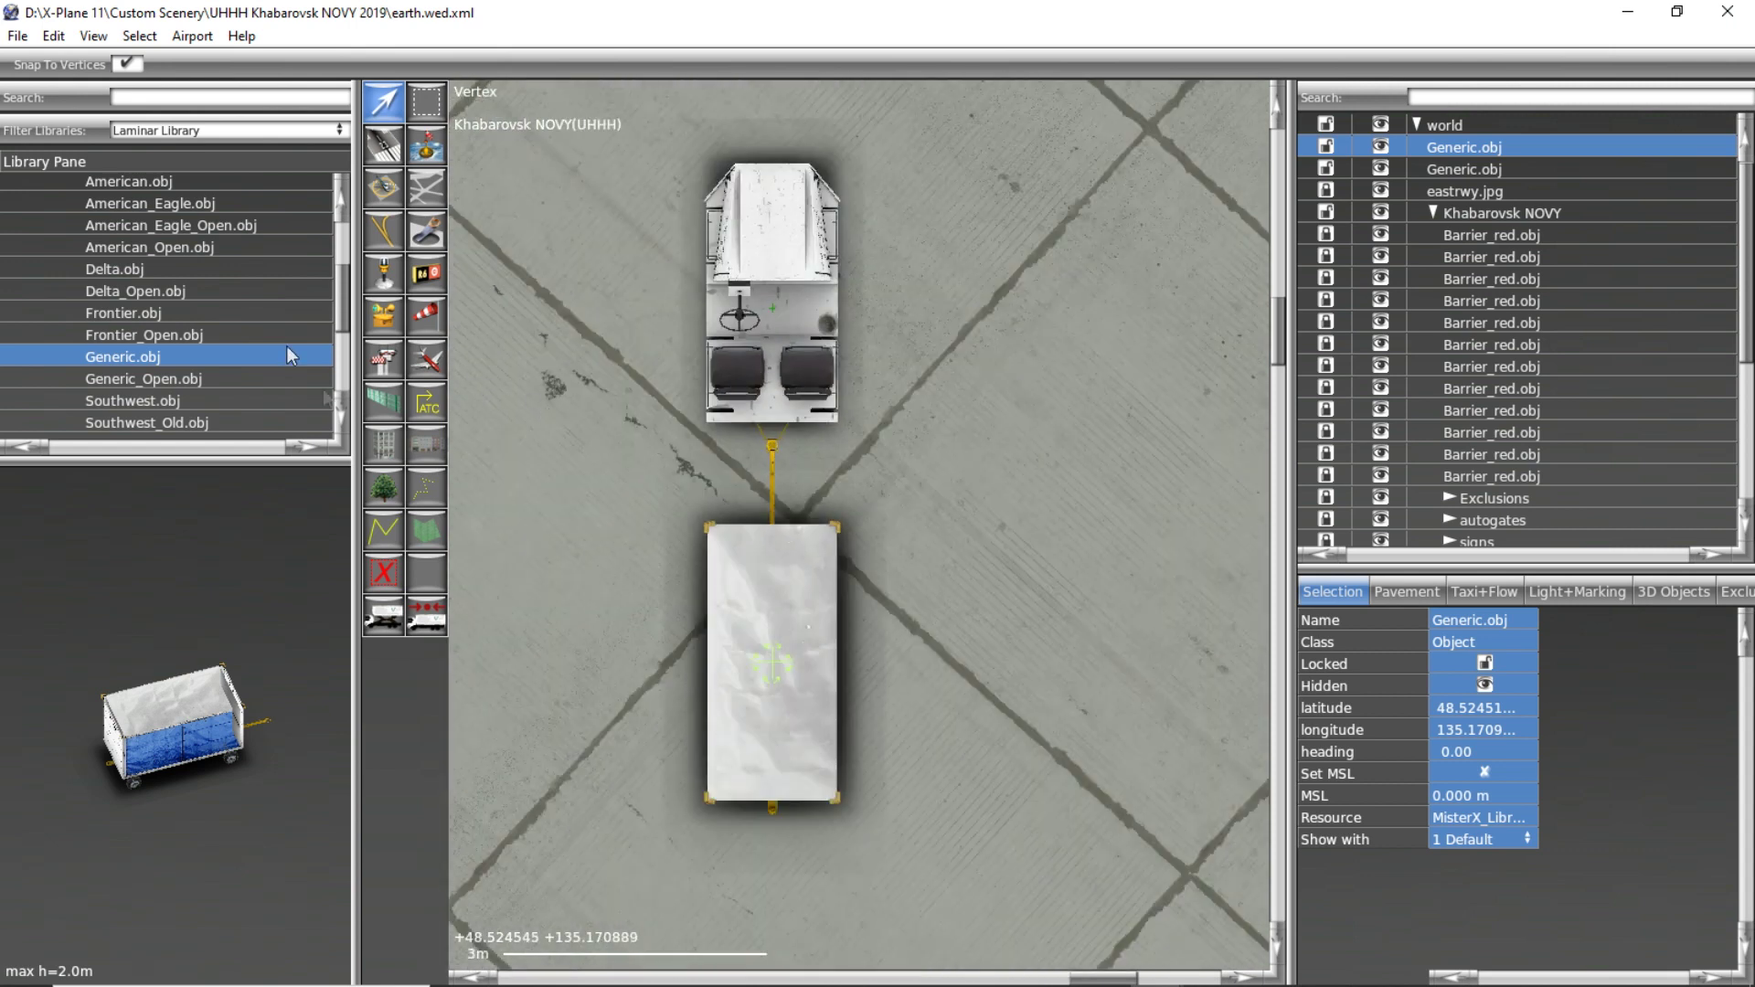
Duplicate the baggage cart and position the copy behind the first cart with its drawbar meeting the first cart's rear coupling.
left_click(53, 35)
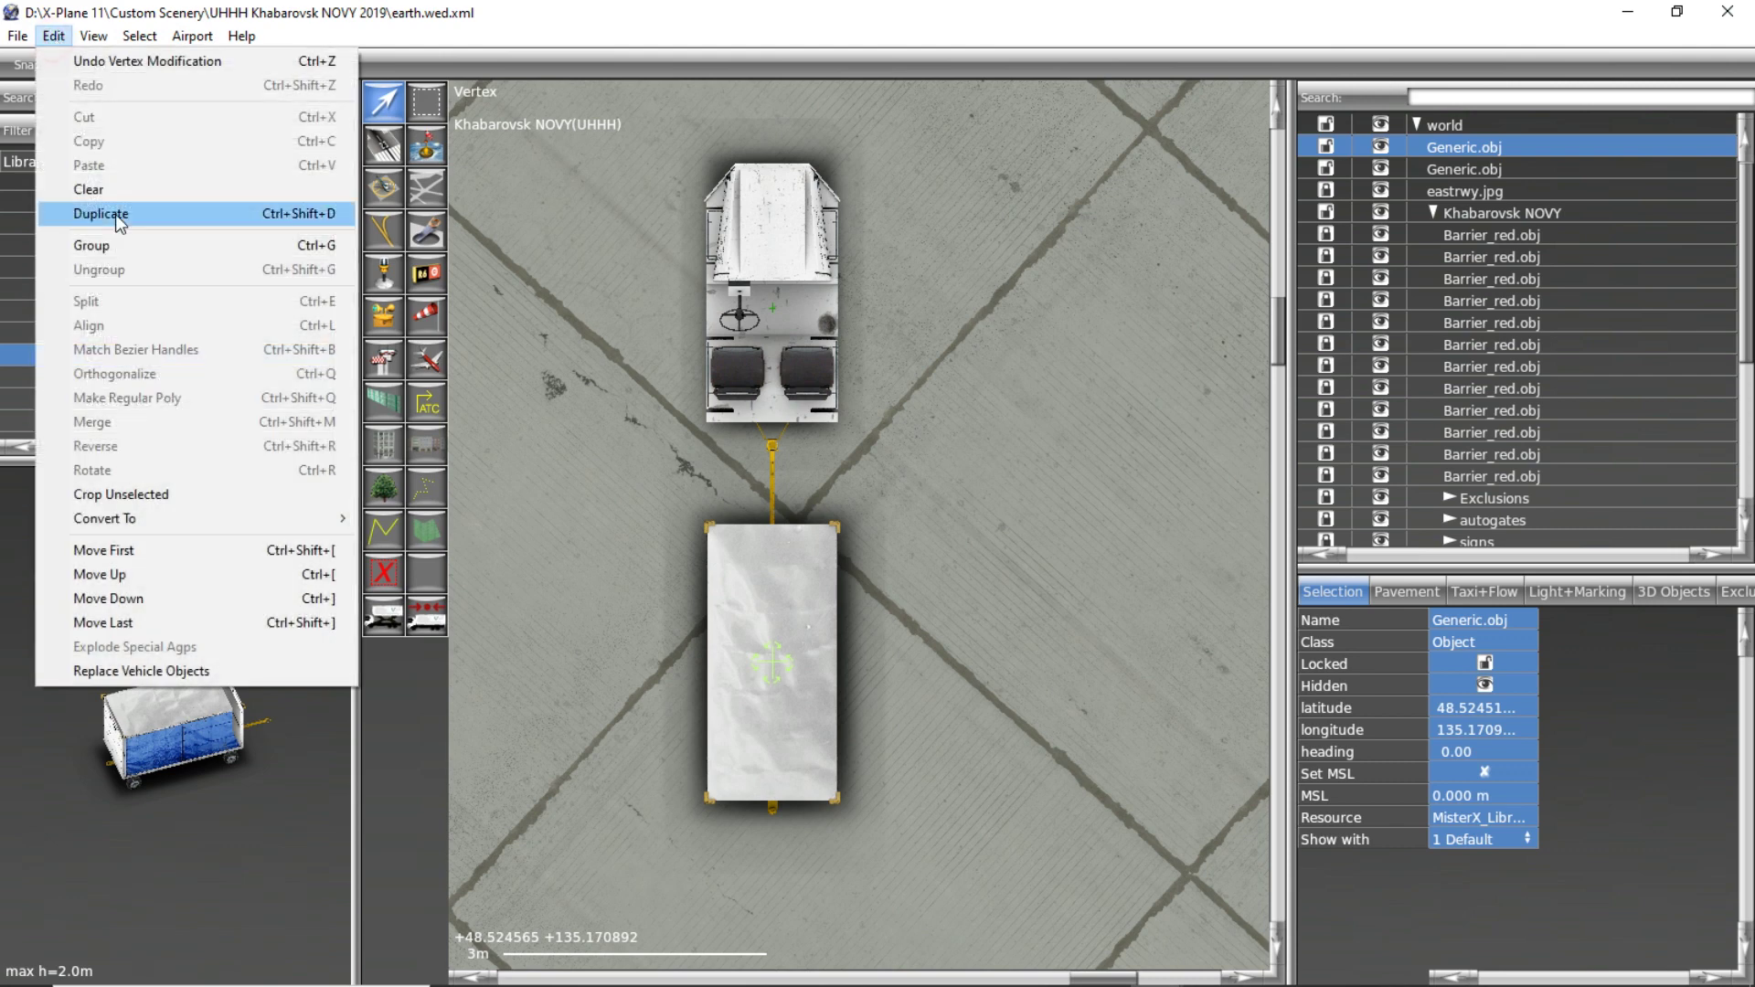
left_click(118, 216)
scroll(508, 519, "down", 3)
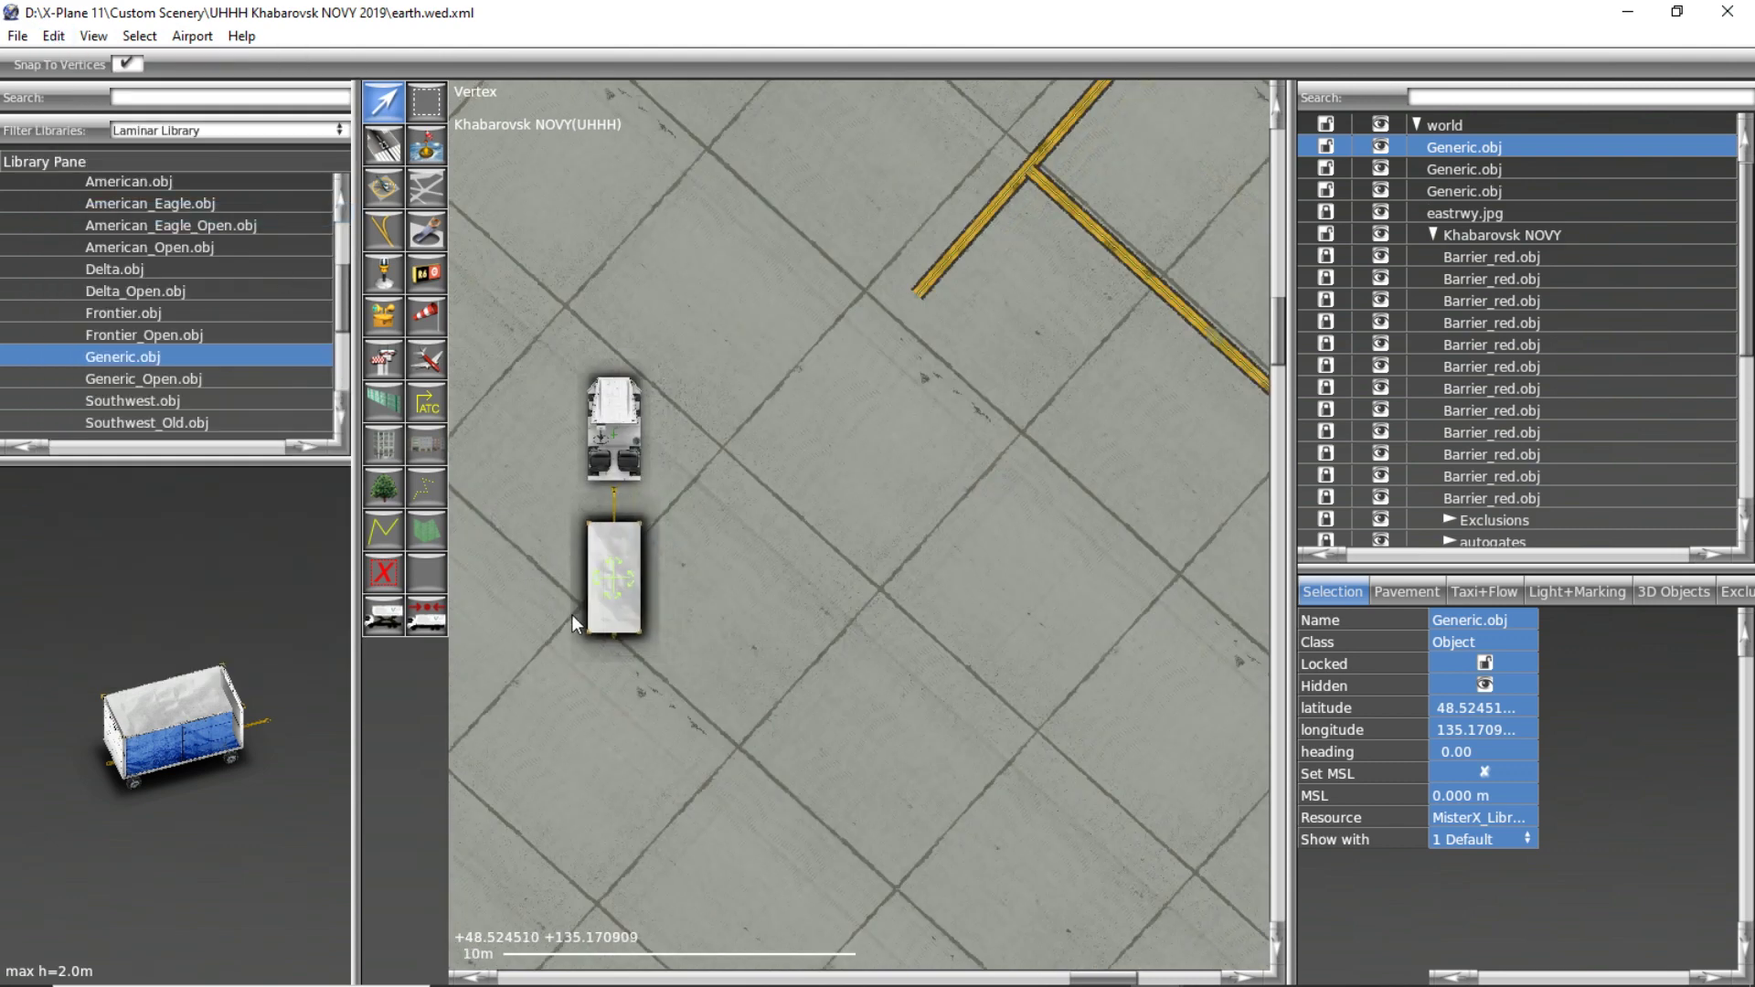
scroll(572, 614, "up", 3)
right_click_drag(572, 614, 697, 458)
scroll(697, 458, "up", 4)
left_click_drag(847, 340, 846, 864)
scroll(846, 864, "up", 3)
scroll(835, 709, "down", 4)
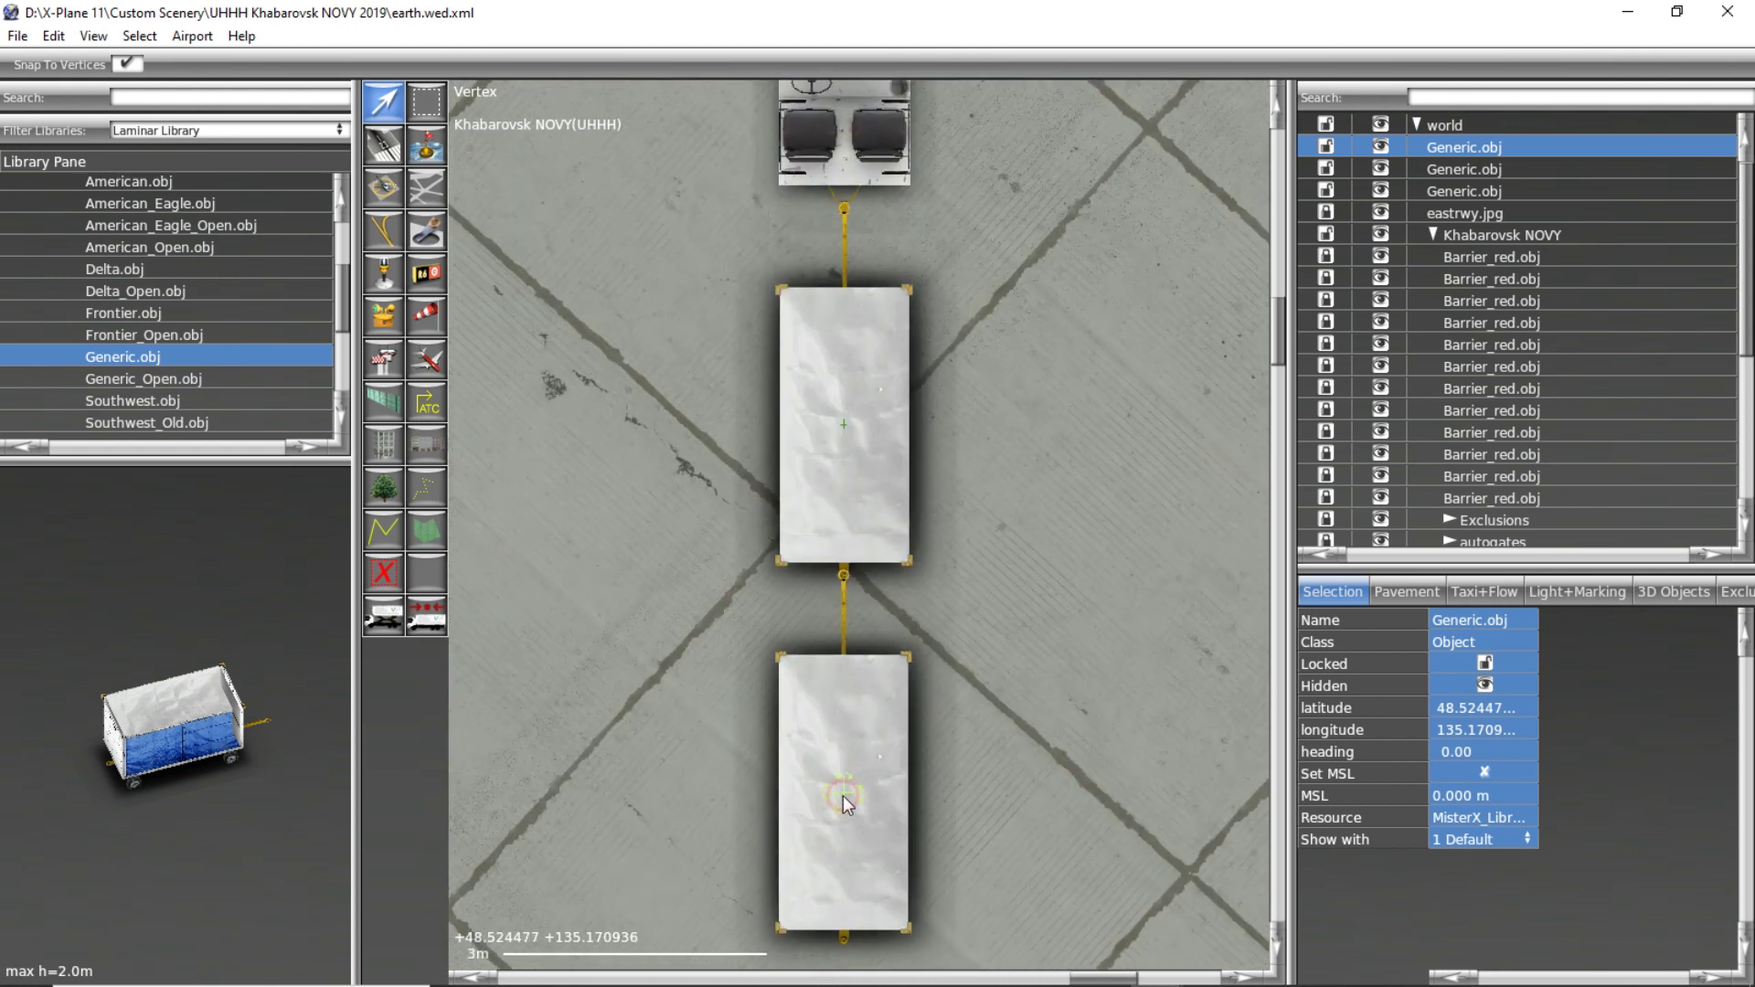
left_click_drag(843, 795, 842, 793)
scroll(711, 652, "down", 2)
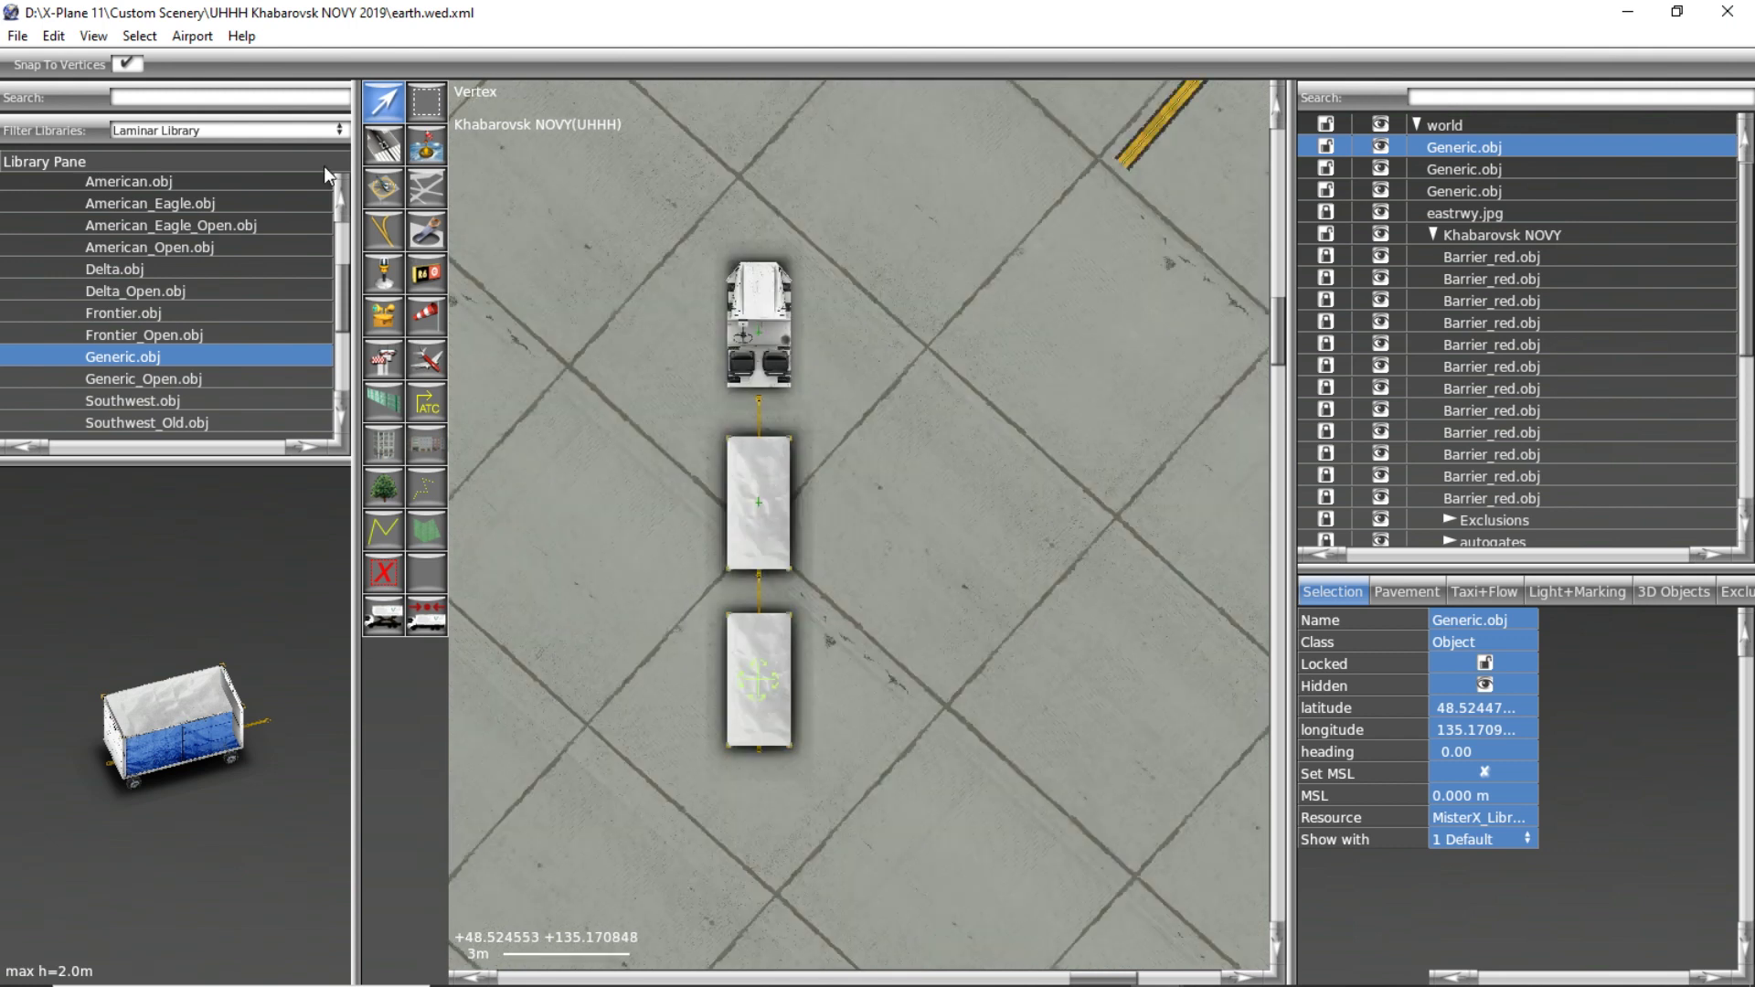
Check the length units in the program preferences and close them.
left_click(17, 35)
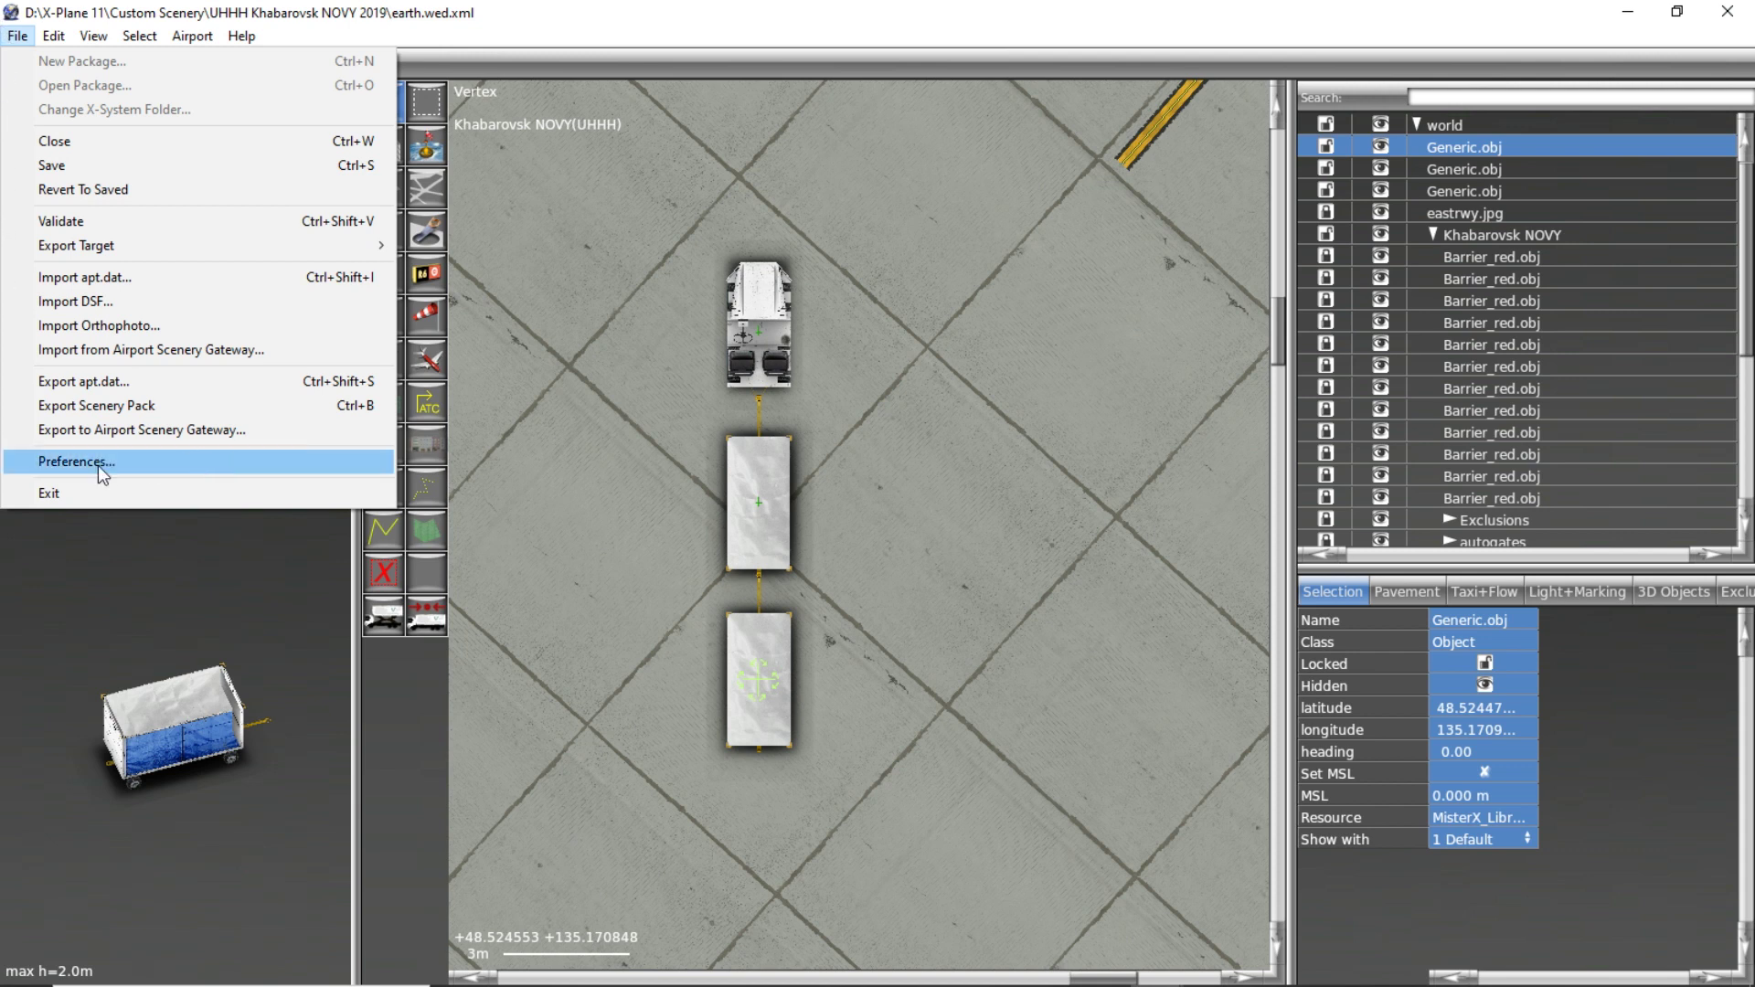
left_click(97, 465)
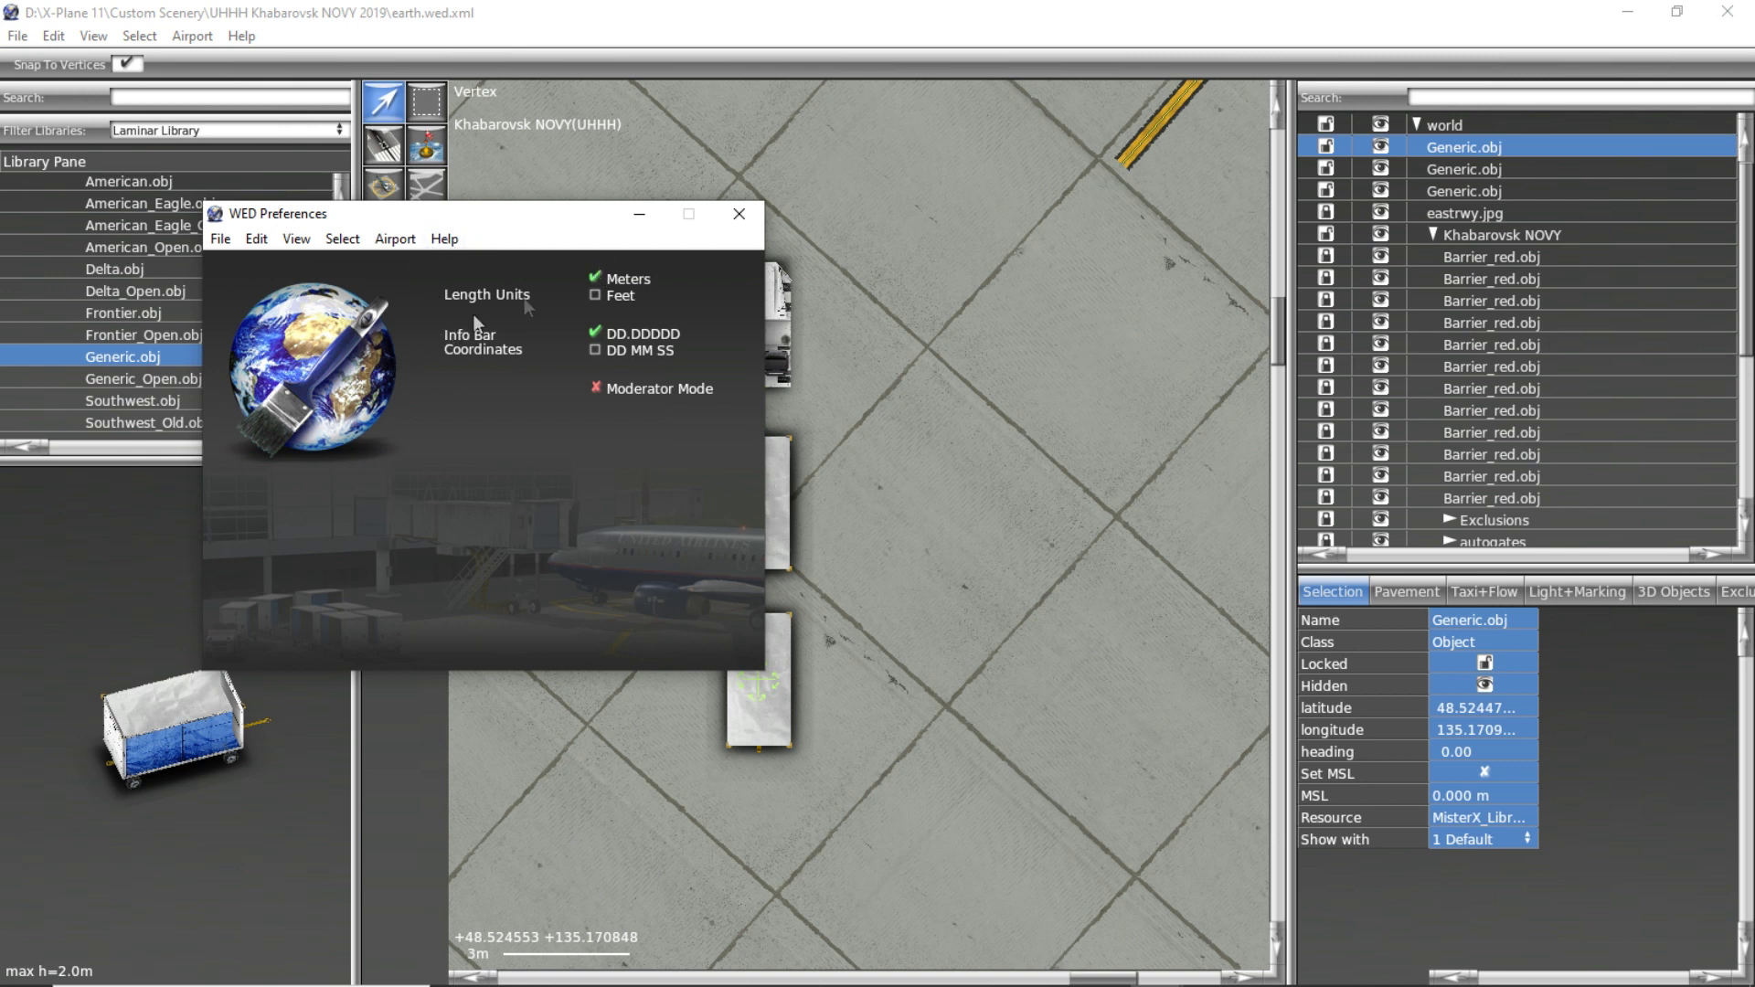
left_click(738, 213)
Trace the distance from the tractor's front to its rear hitch, where the first cart attaches.
scroll(980, 304, "up", 2)
scroll(996, 291, "up", 2)
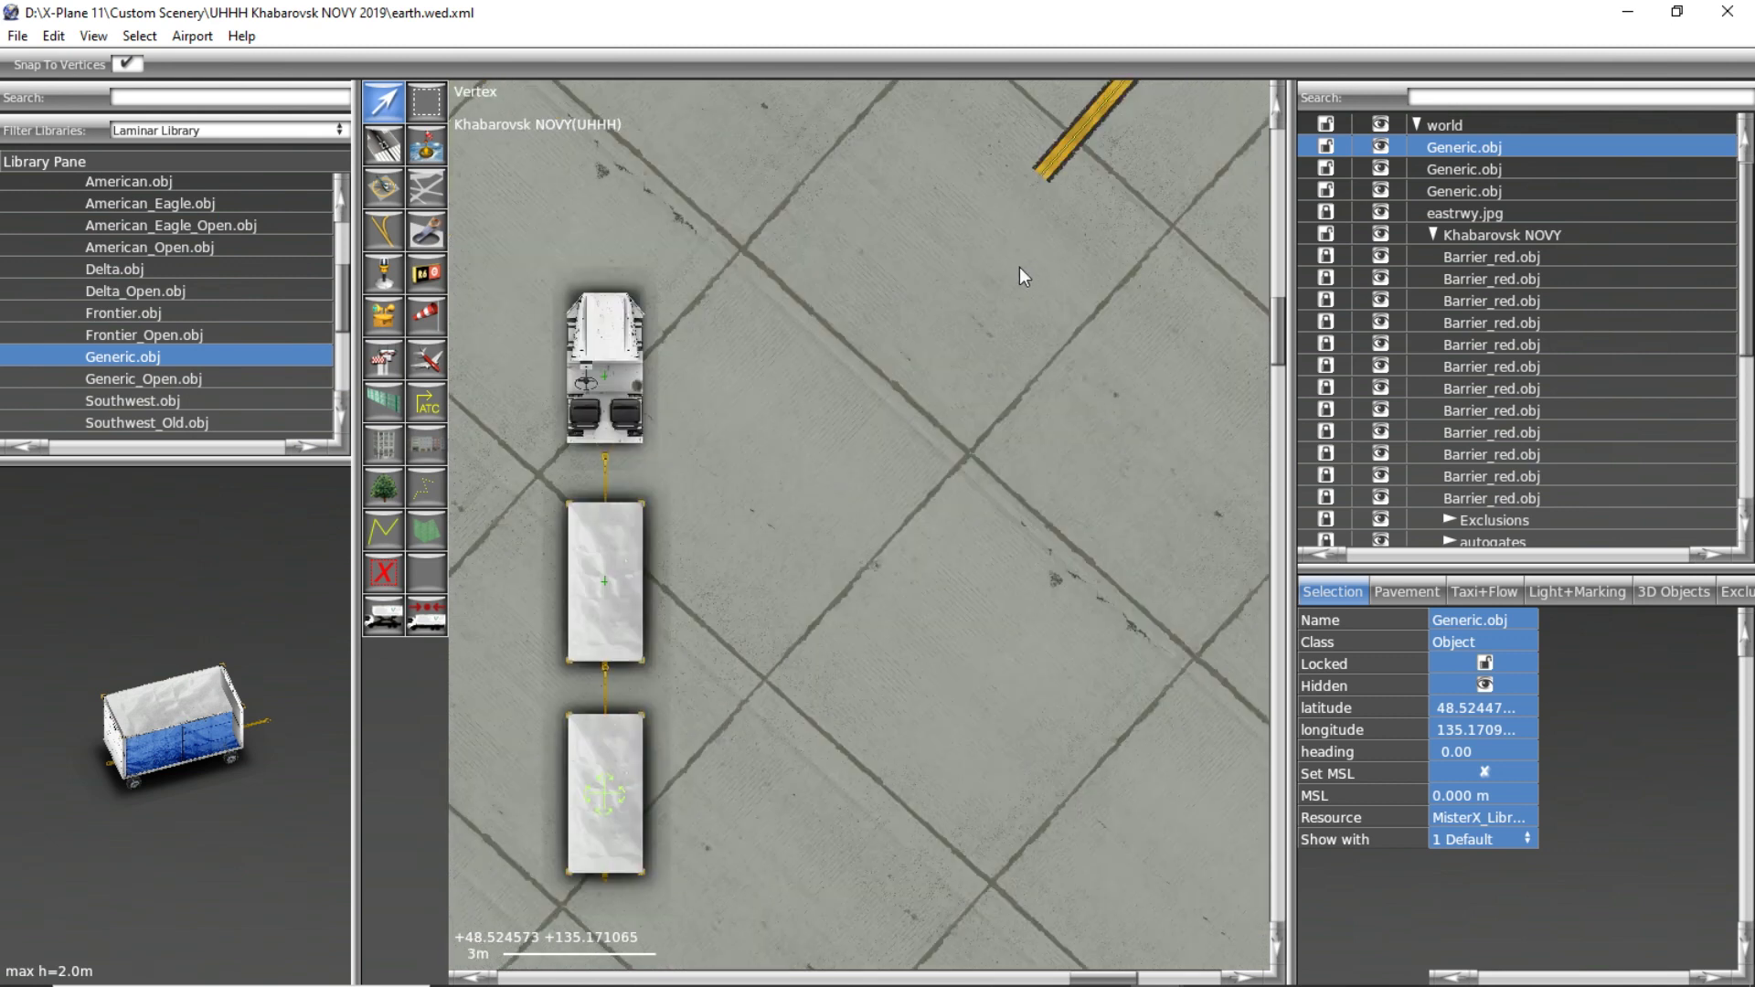
right_click_drag(742, 283, 930, 262)
scroll(786, 270, "up", 2)
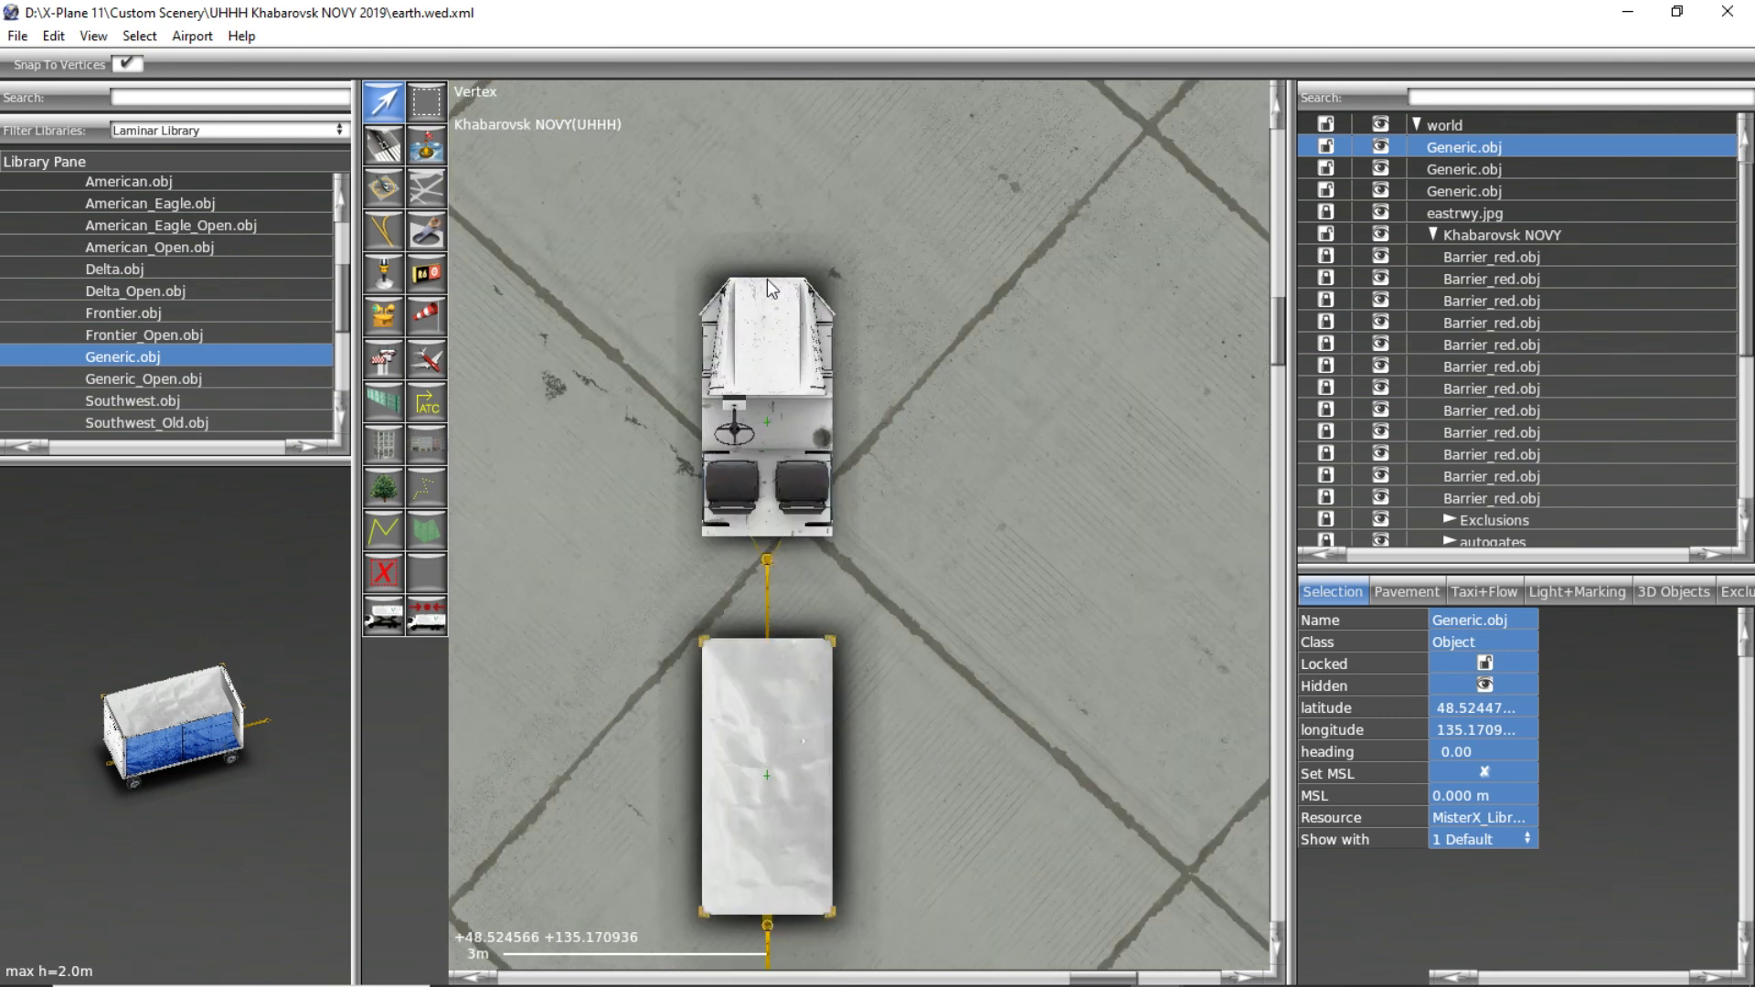
left_click_drag(765, 278, 761, 558)
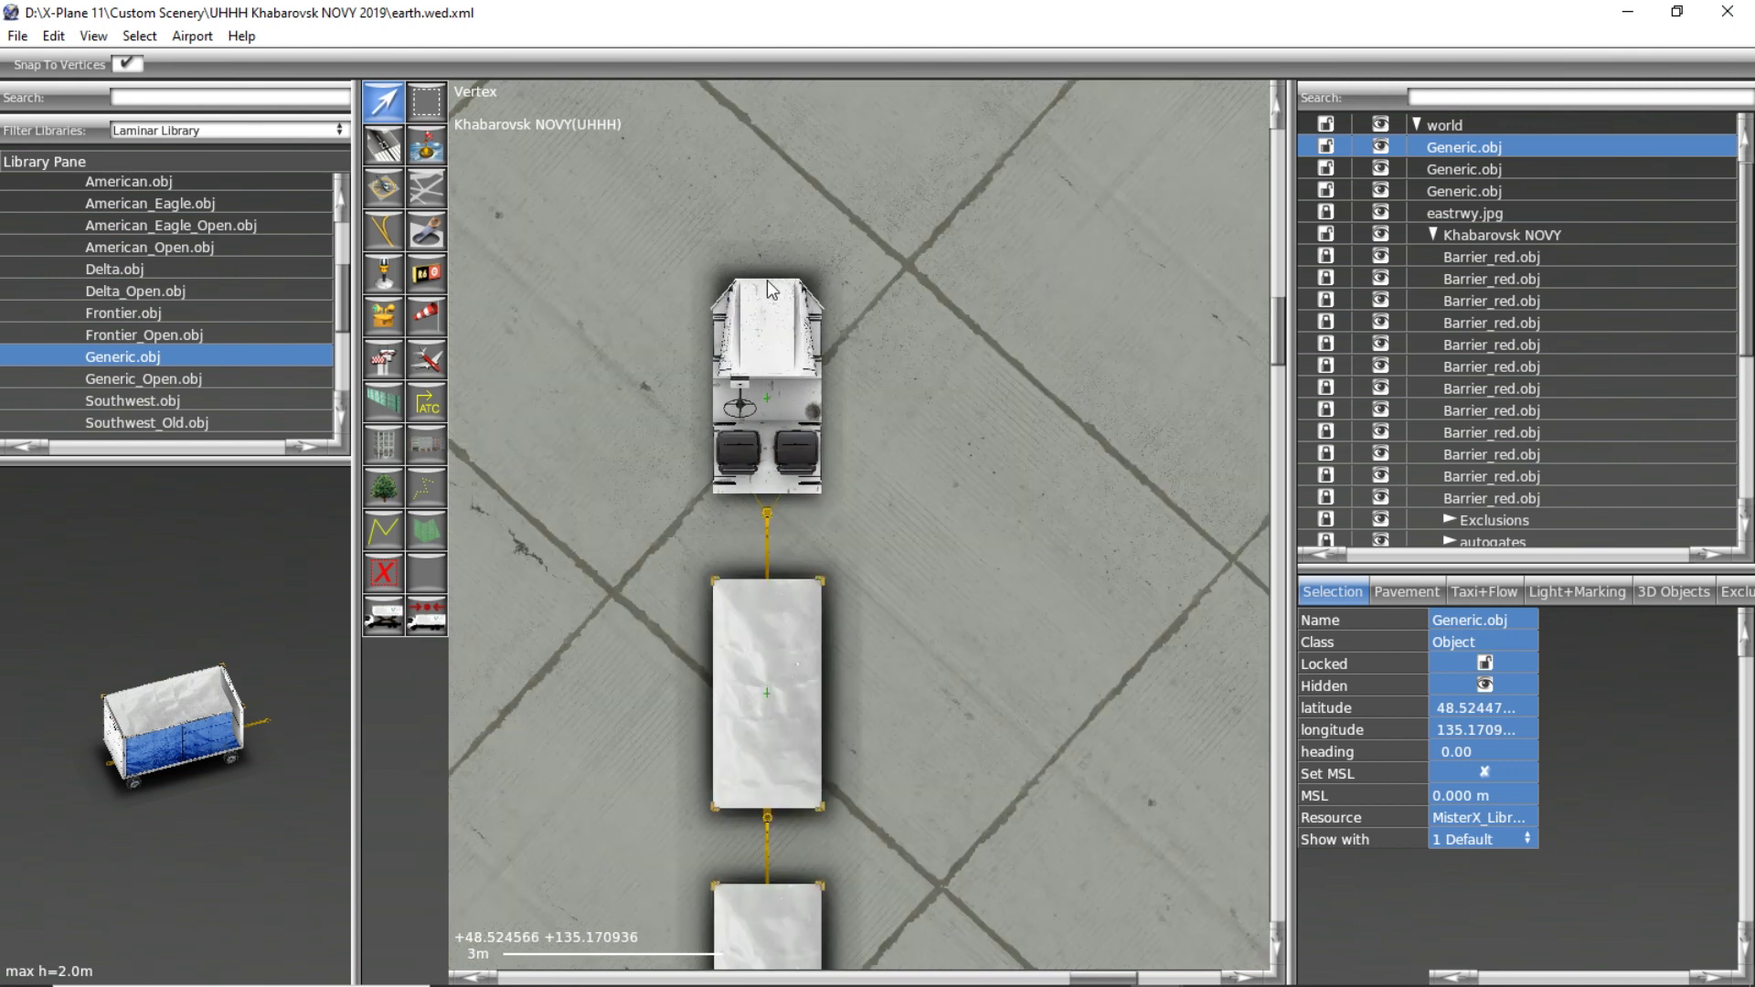
scroll(773, 393, "up", 3)
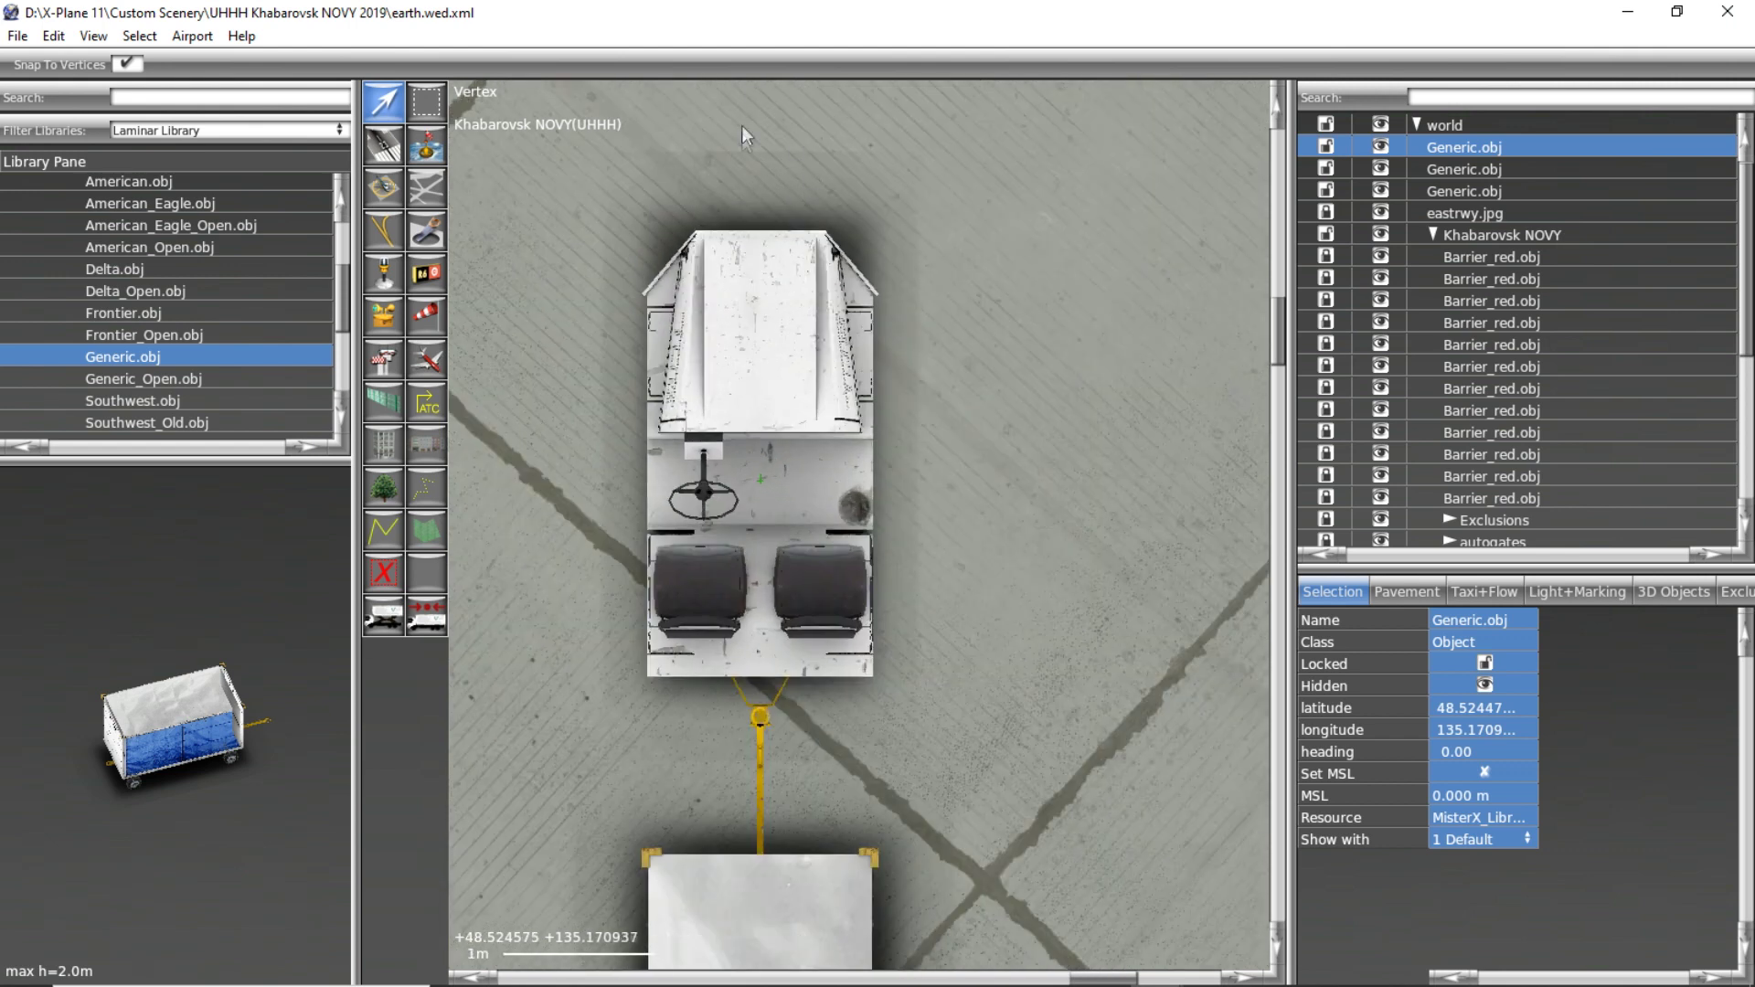
left_click_drag(751, 234, 764, 725)
scroll(891, 653, "down", 3)
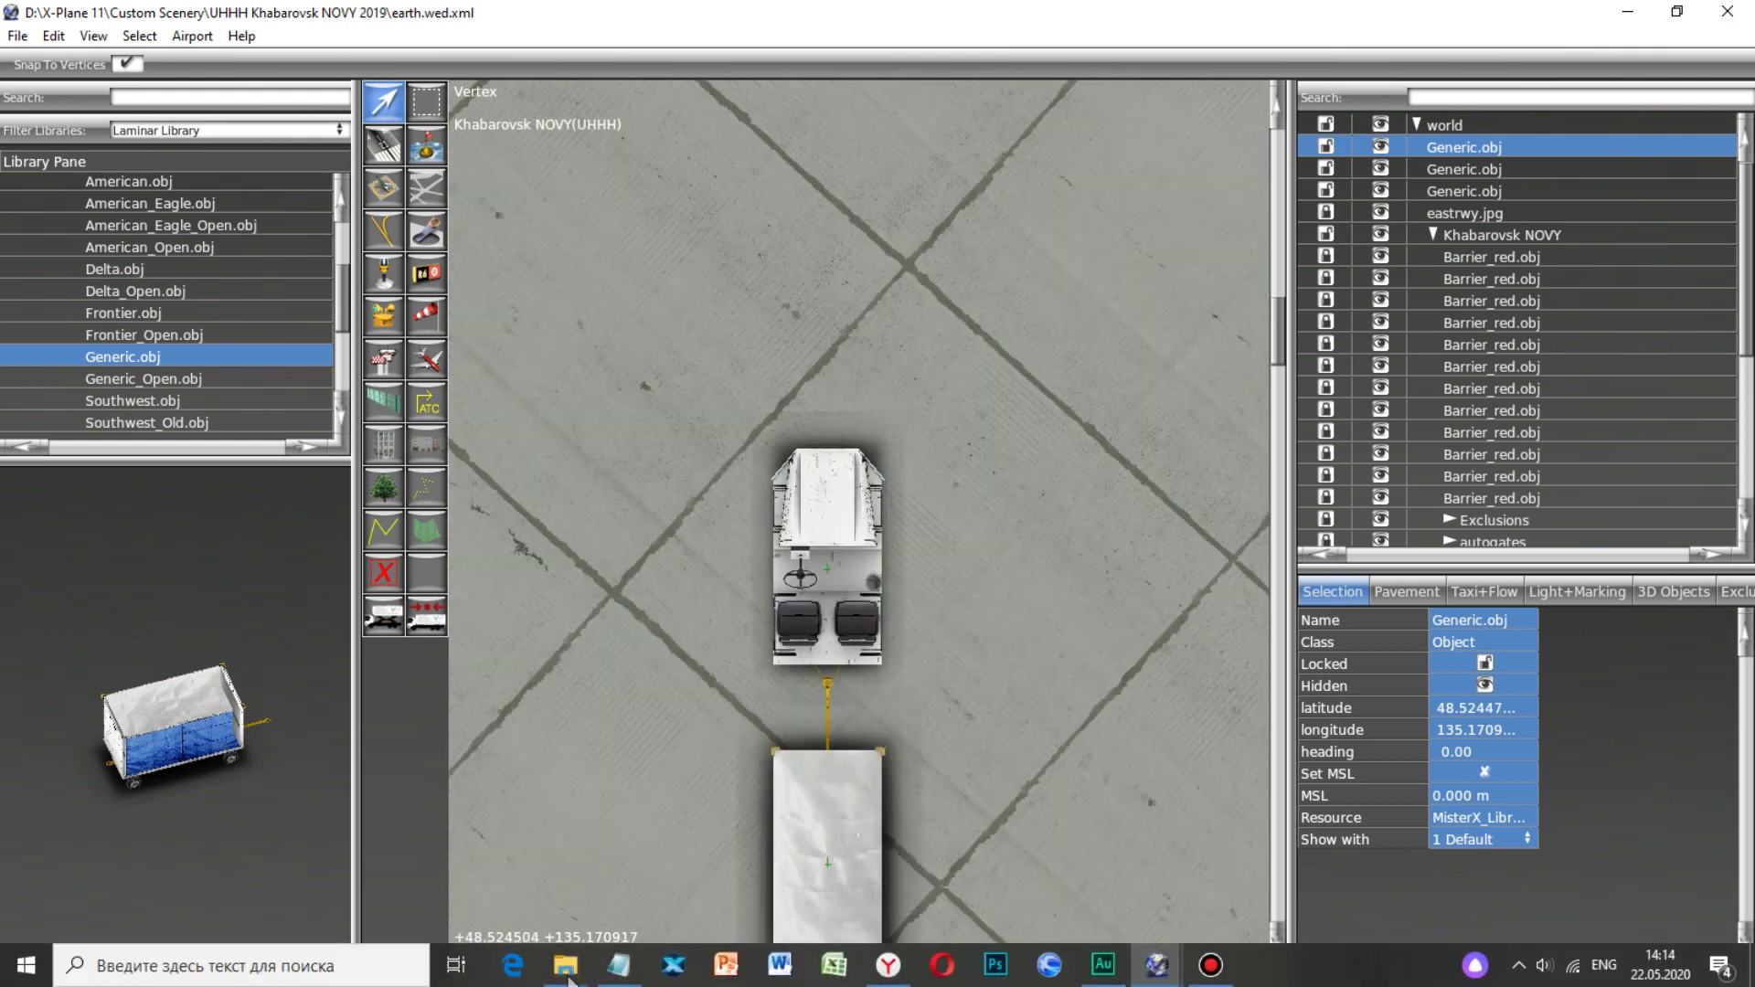
Switch to GroundTraffic.txt in Notepad and highlight the first cart's distance value in the train definition.
left_click(619, 965)
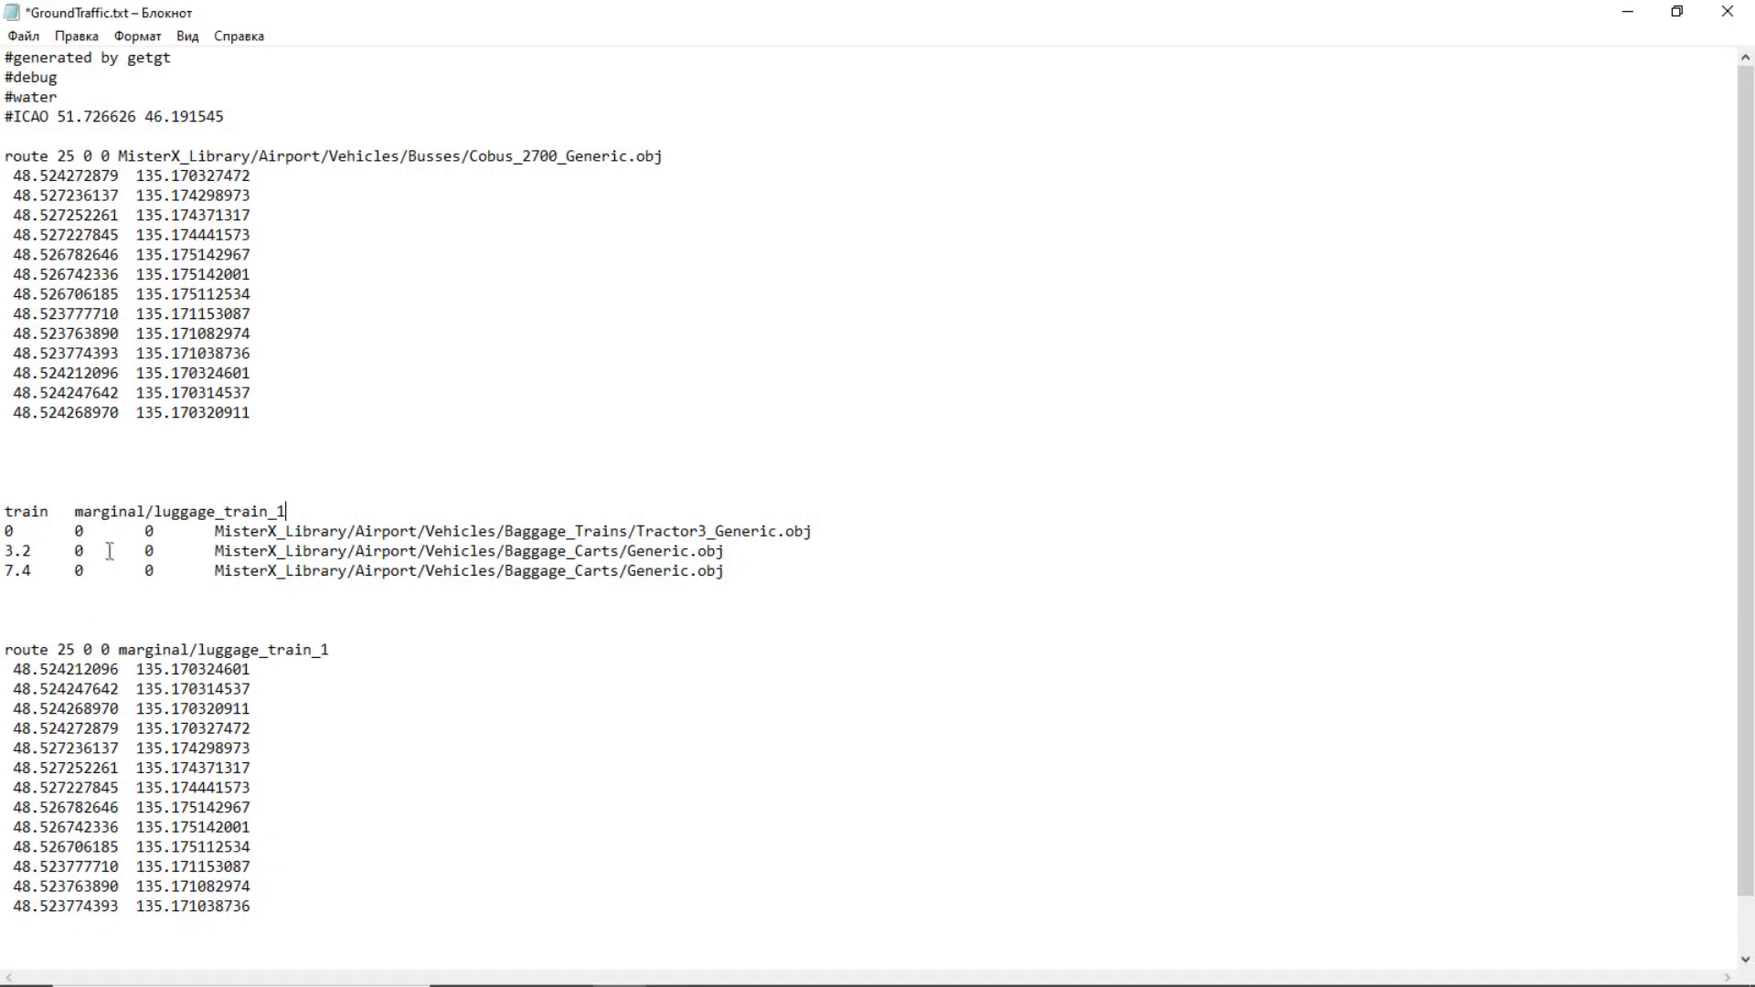
mouse_move(5, 531)
left_mouse_down()
mouse_move(8, 513)
mouse_move(33, 551)
mouse_move(3, 551)
mouse_move(31, 572)
mouse_move(4, 552)
left_mouse_up()
left_click(41, 552)
Switch to World Editor and trace the distance from the tractor's front to the coupling between the two carts.
mouse_move(914, 978)
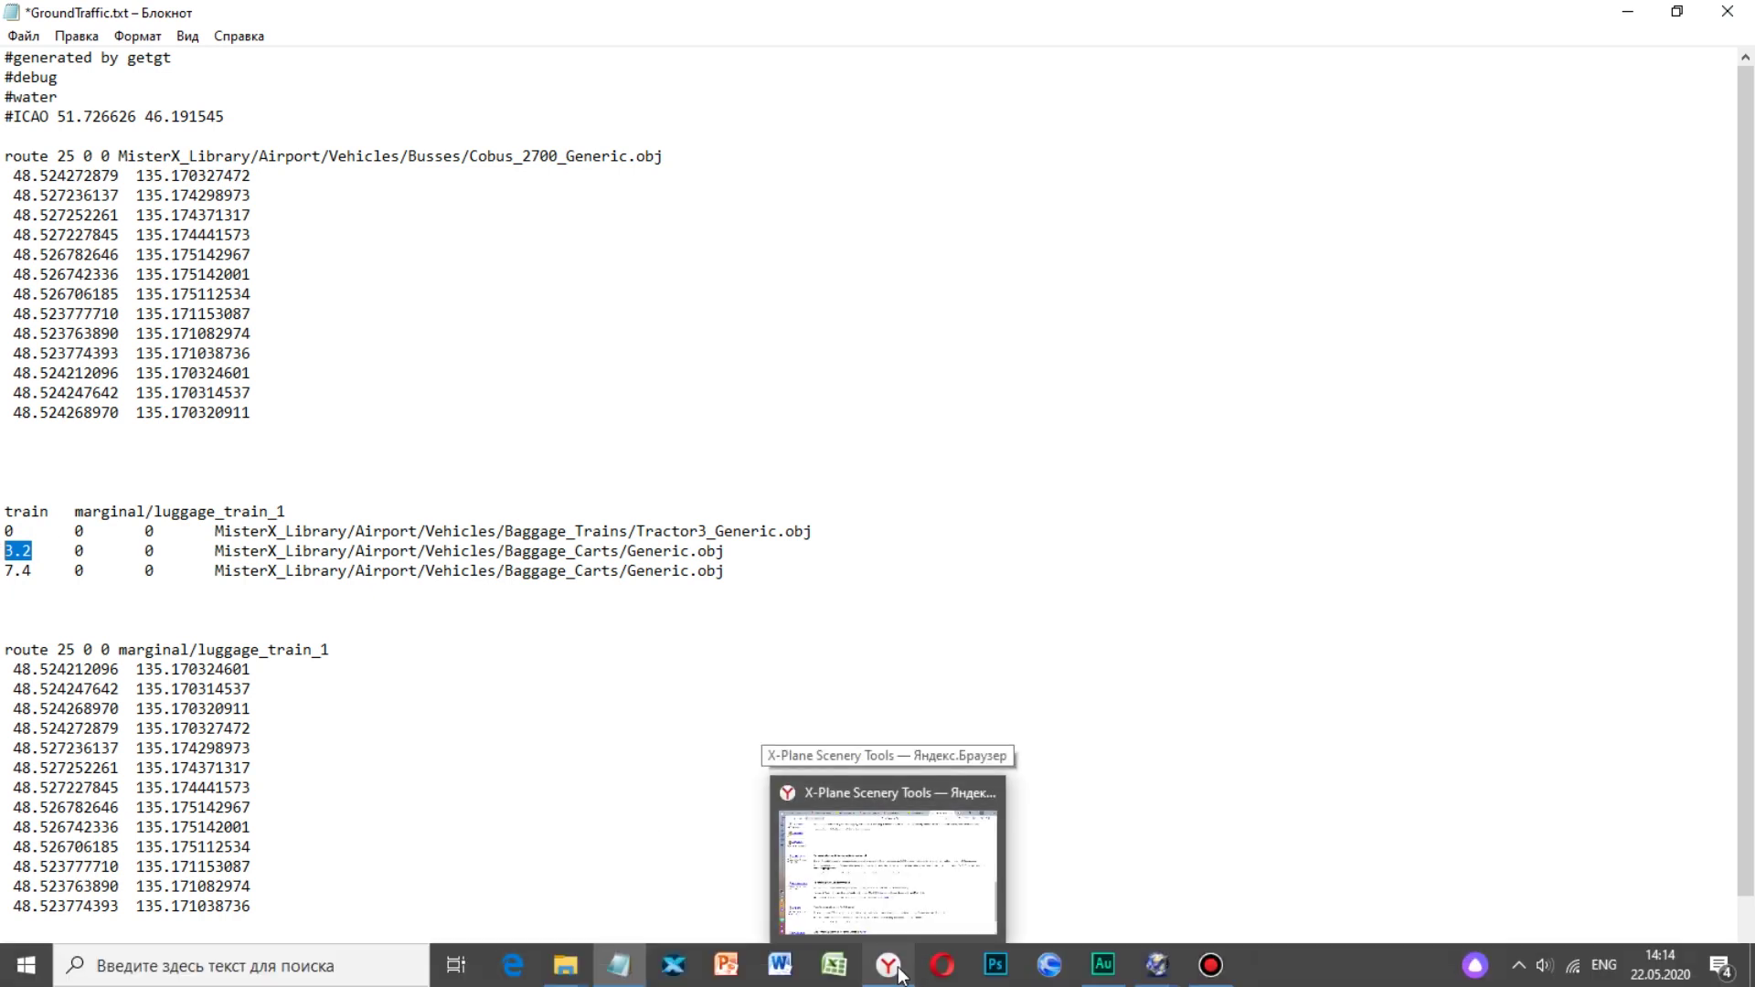
mouse_move(1163, 974)
left_click(1247, 879)
scroll(941, 568, "down", 3)
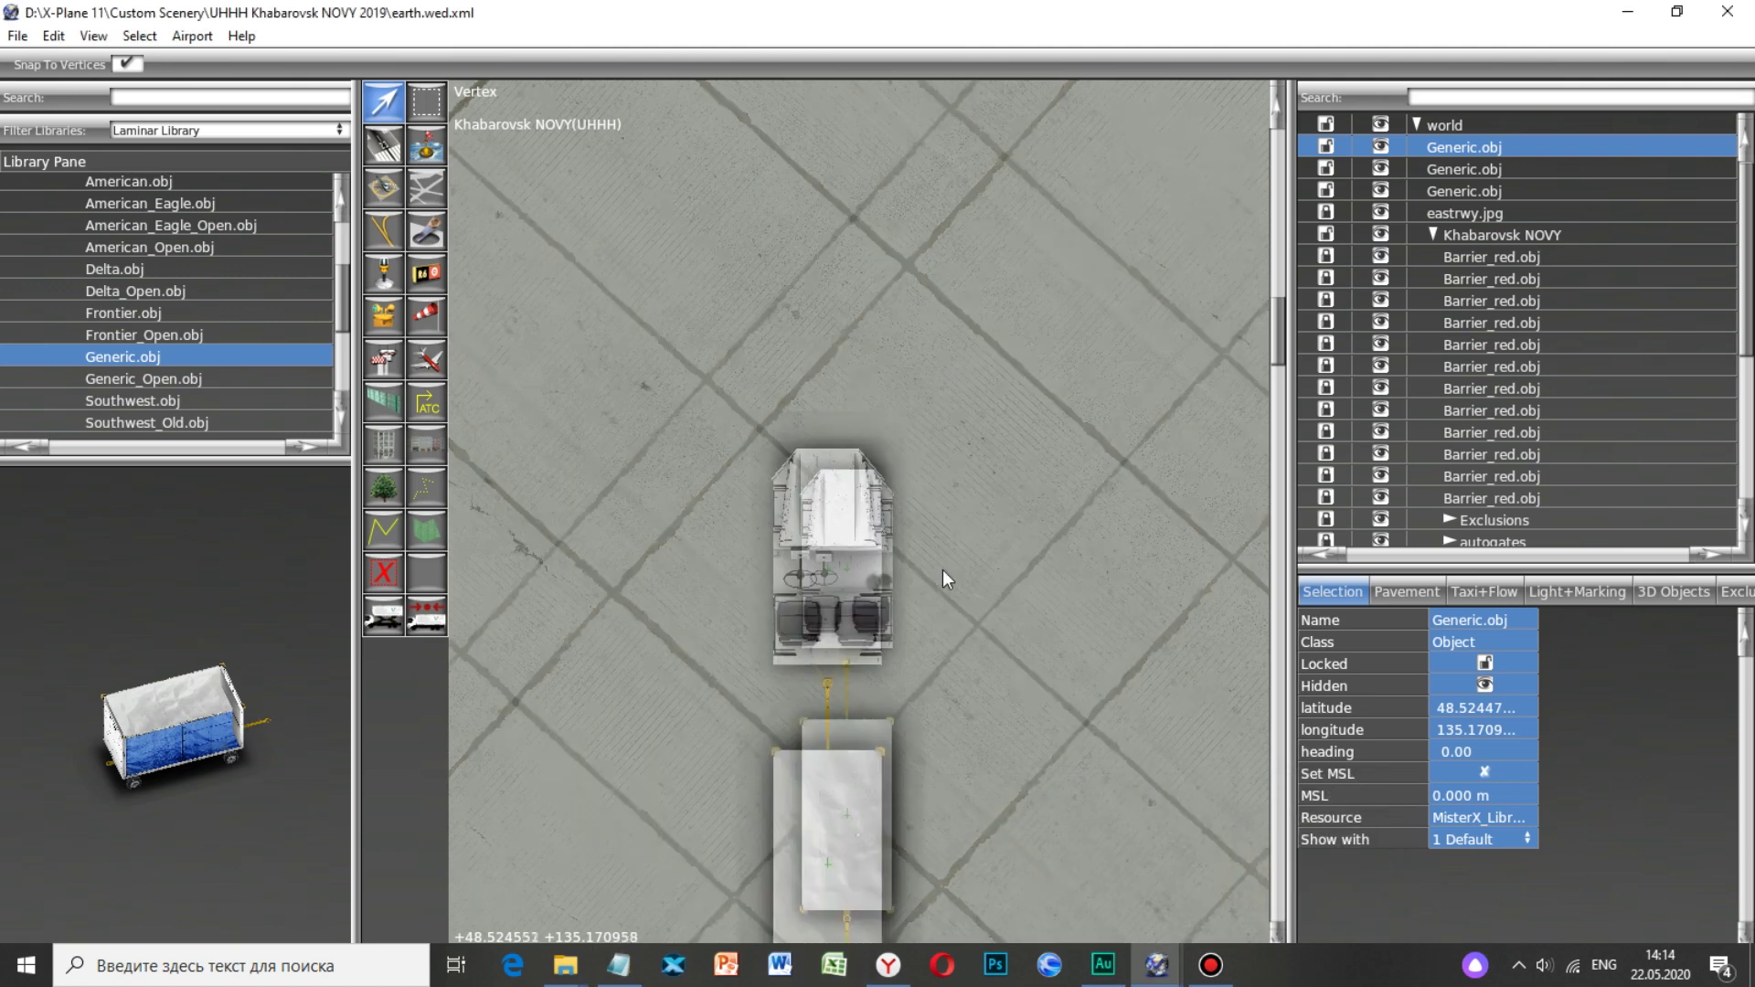
right_click_drag(718, 564, 647, 250)
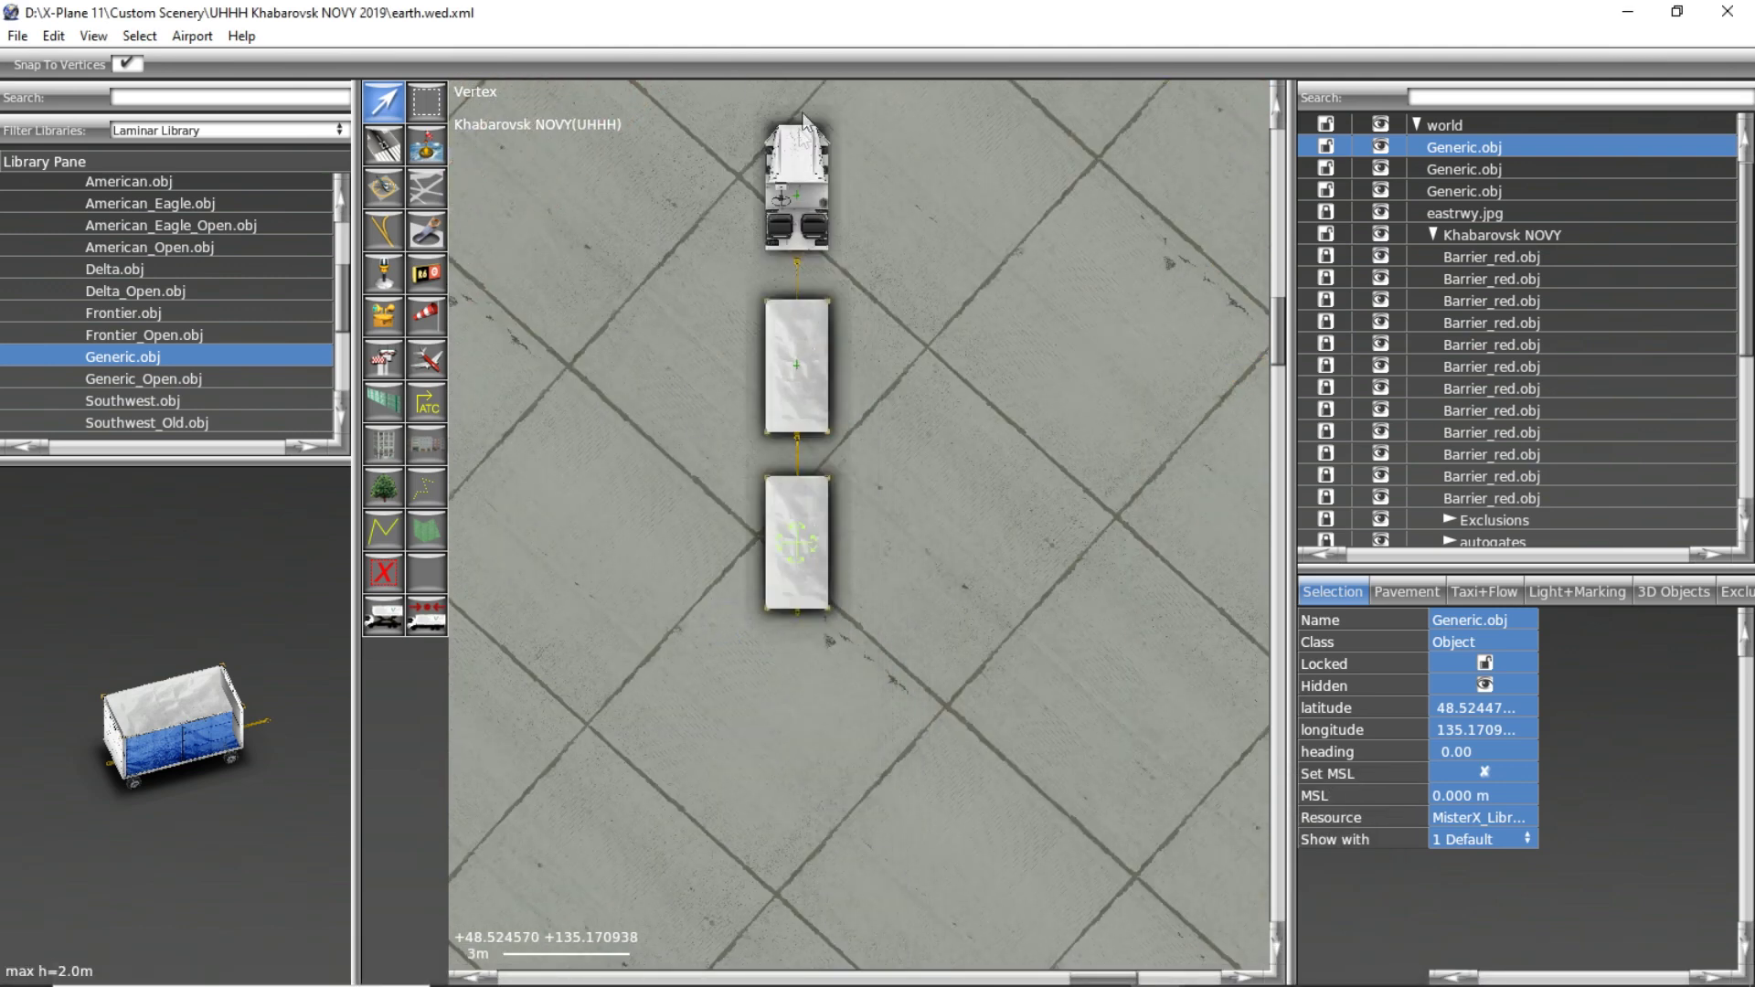
left_click_drag(797, 128, 798, 437)
Switch back to GroundTraffic.txt in Notepad and highlight the second cart's distance value.
mouse_move(569, 981)
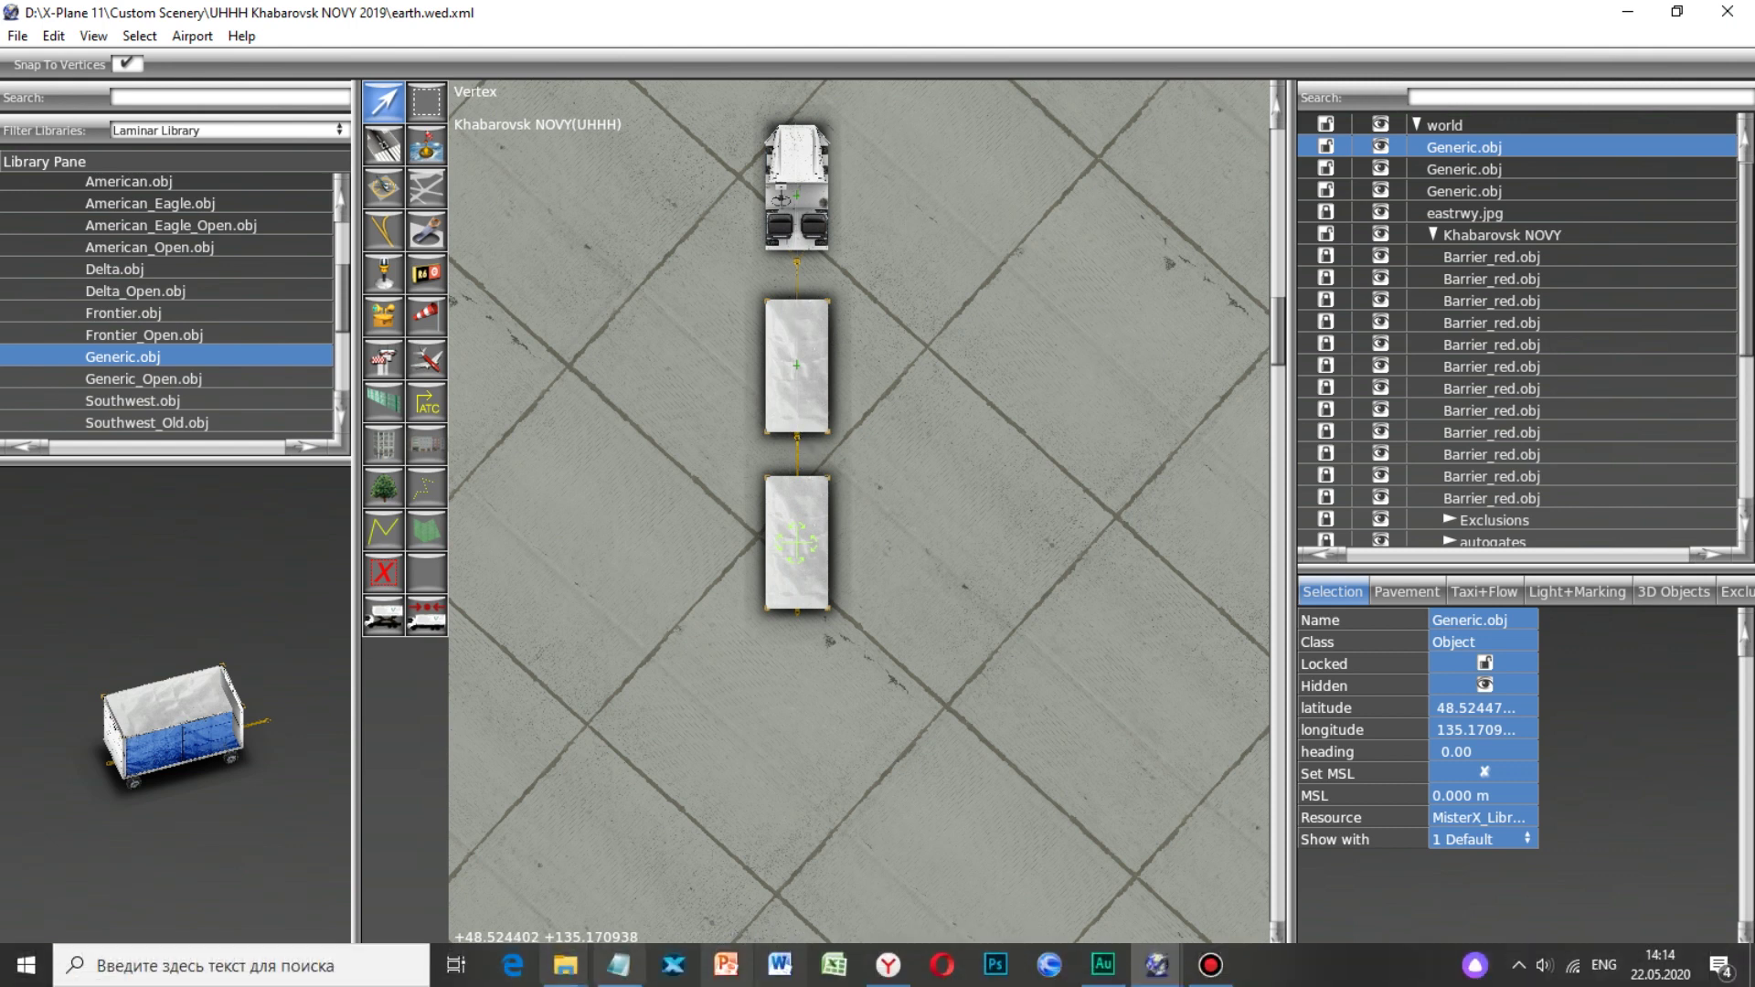
left_click(618, 965)
left_click_drag(31, 573, 3, 563)
left_click(48, 559)
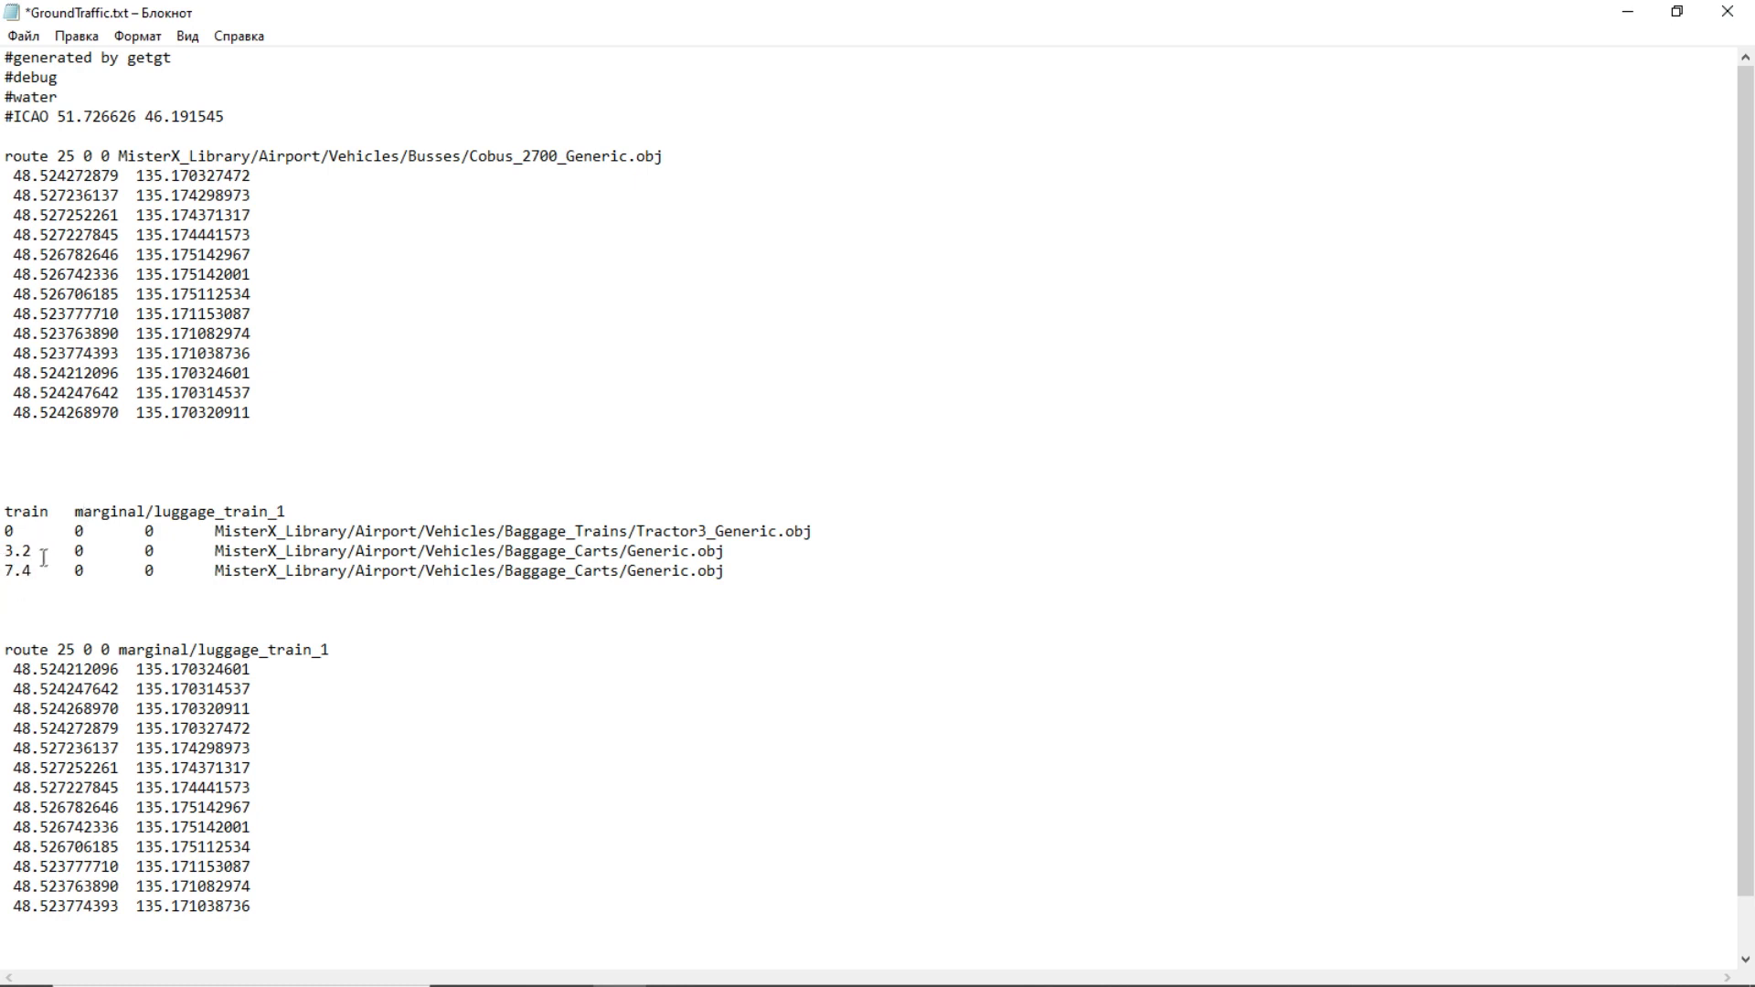
Highlight the zeros in the train definition's second and third columns, and the object paths of its vehicles.
left_click_drag(69, 518, 90, 548)
left_click(68, 535)
double_click(79, 570)
left_click(80, 550)
left_click(161, 527)
left_click(145, 549)
left_click_drag(146, 530, 4, 590)
left_click(150, 570)
left_click_drag(217, 530, 631, 571)
left_click(764, 568)
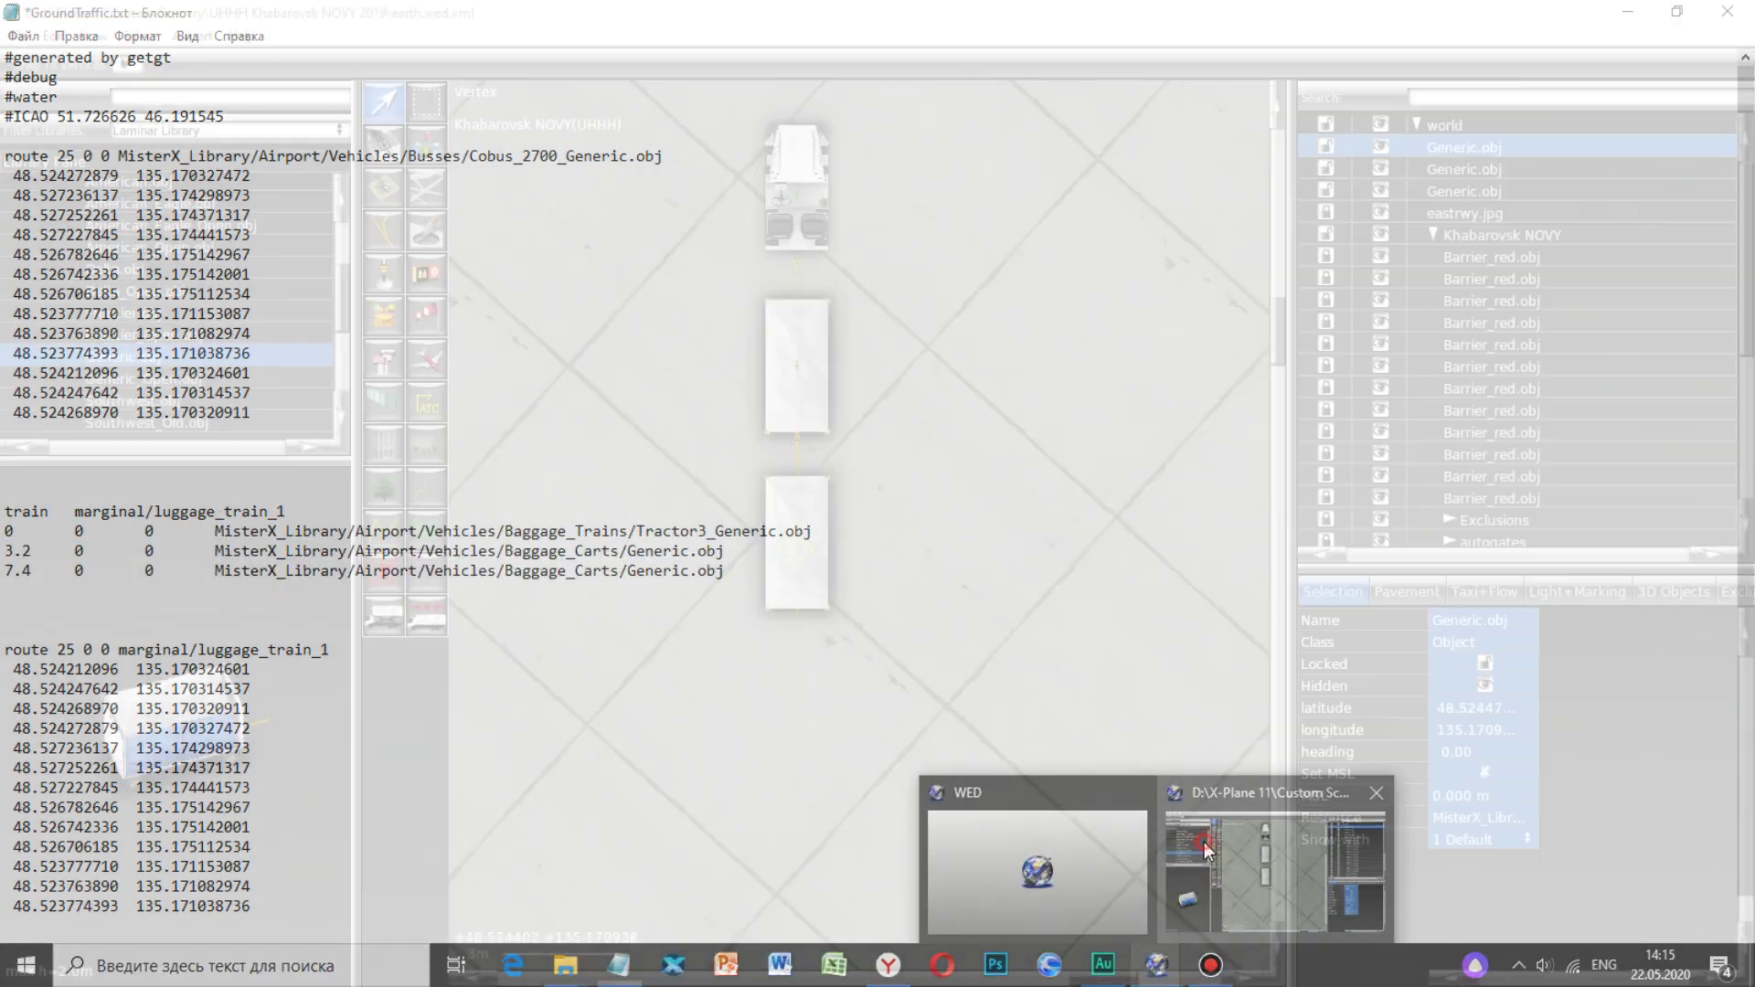
Switch to World Editor, select the placed tractor and open its Resource path.
left_click(1204, 842)
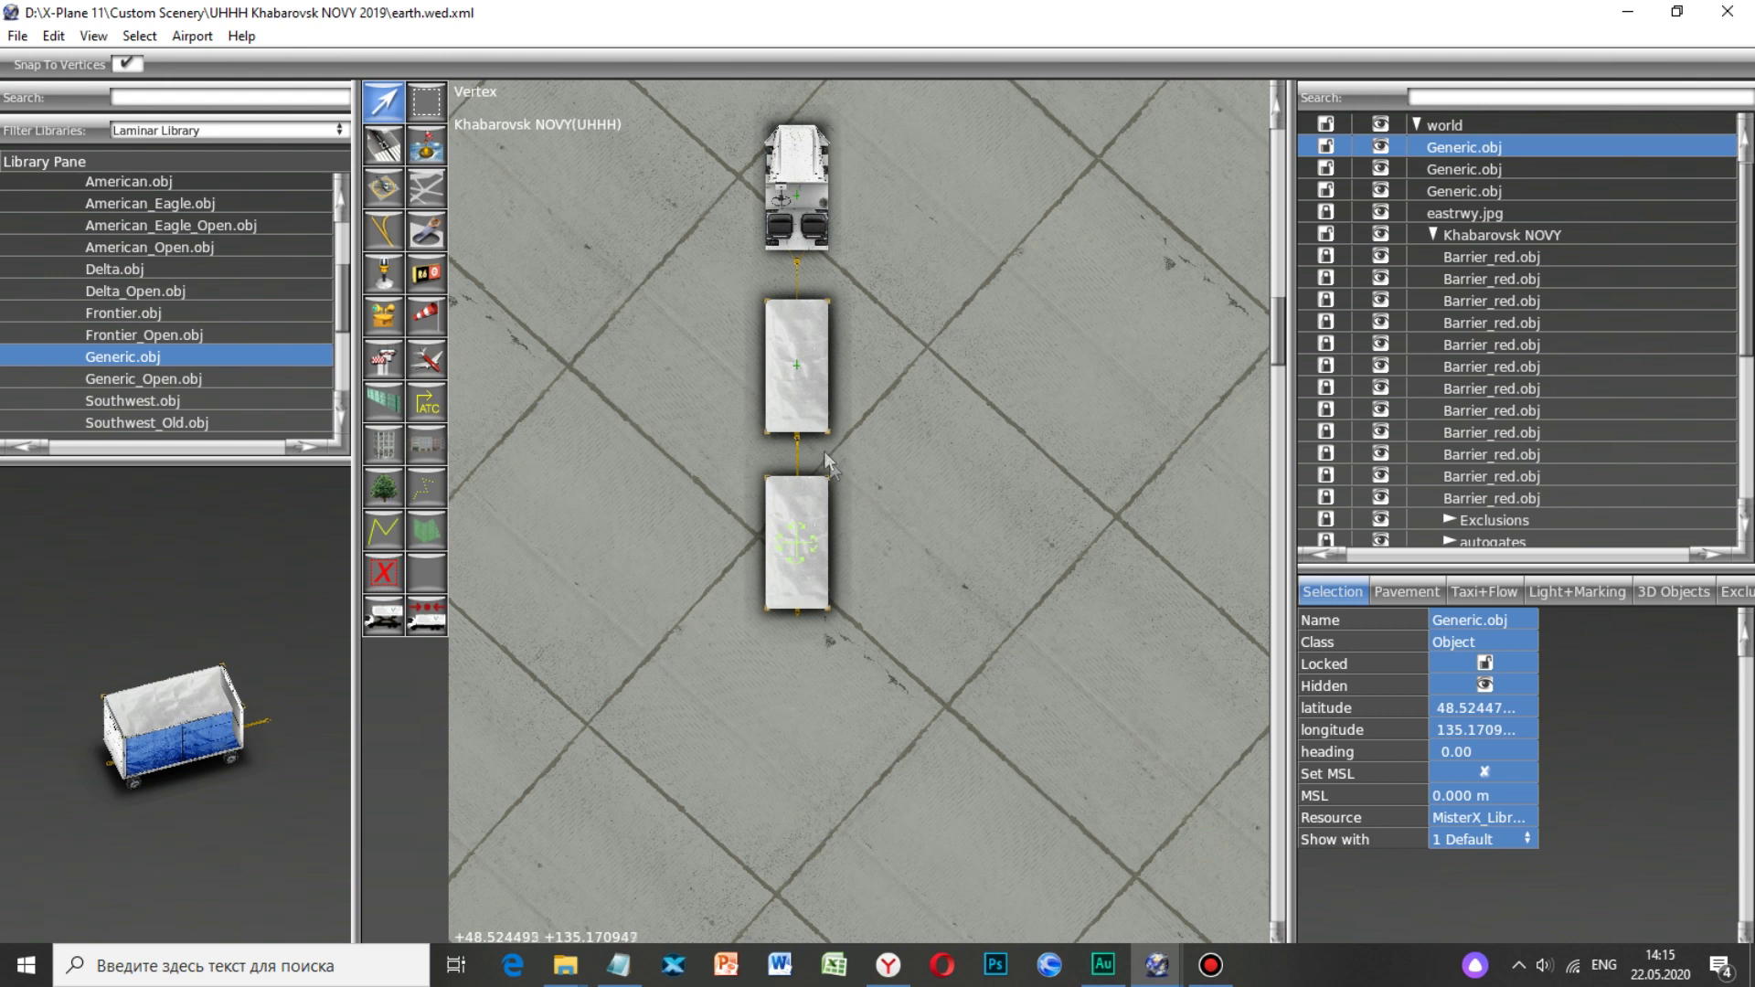
left_click(809, 208)
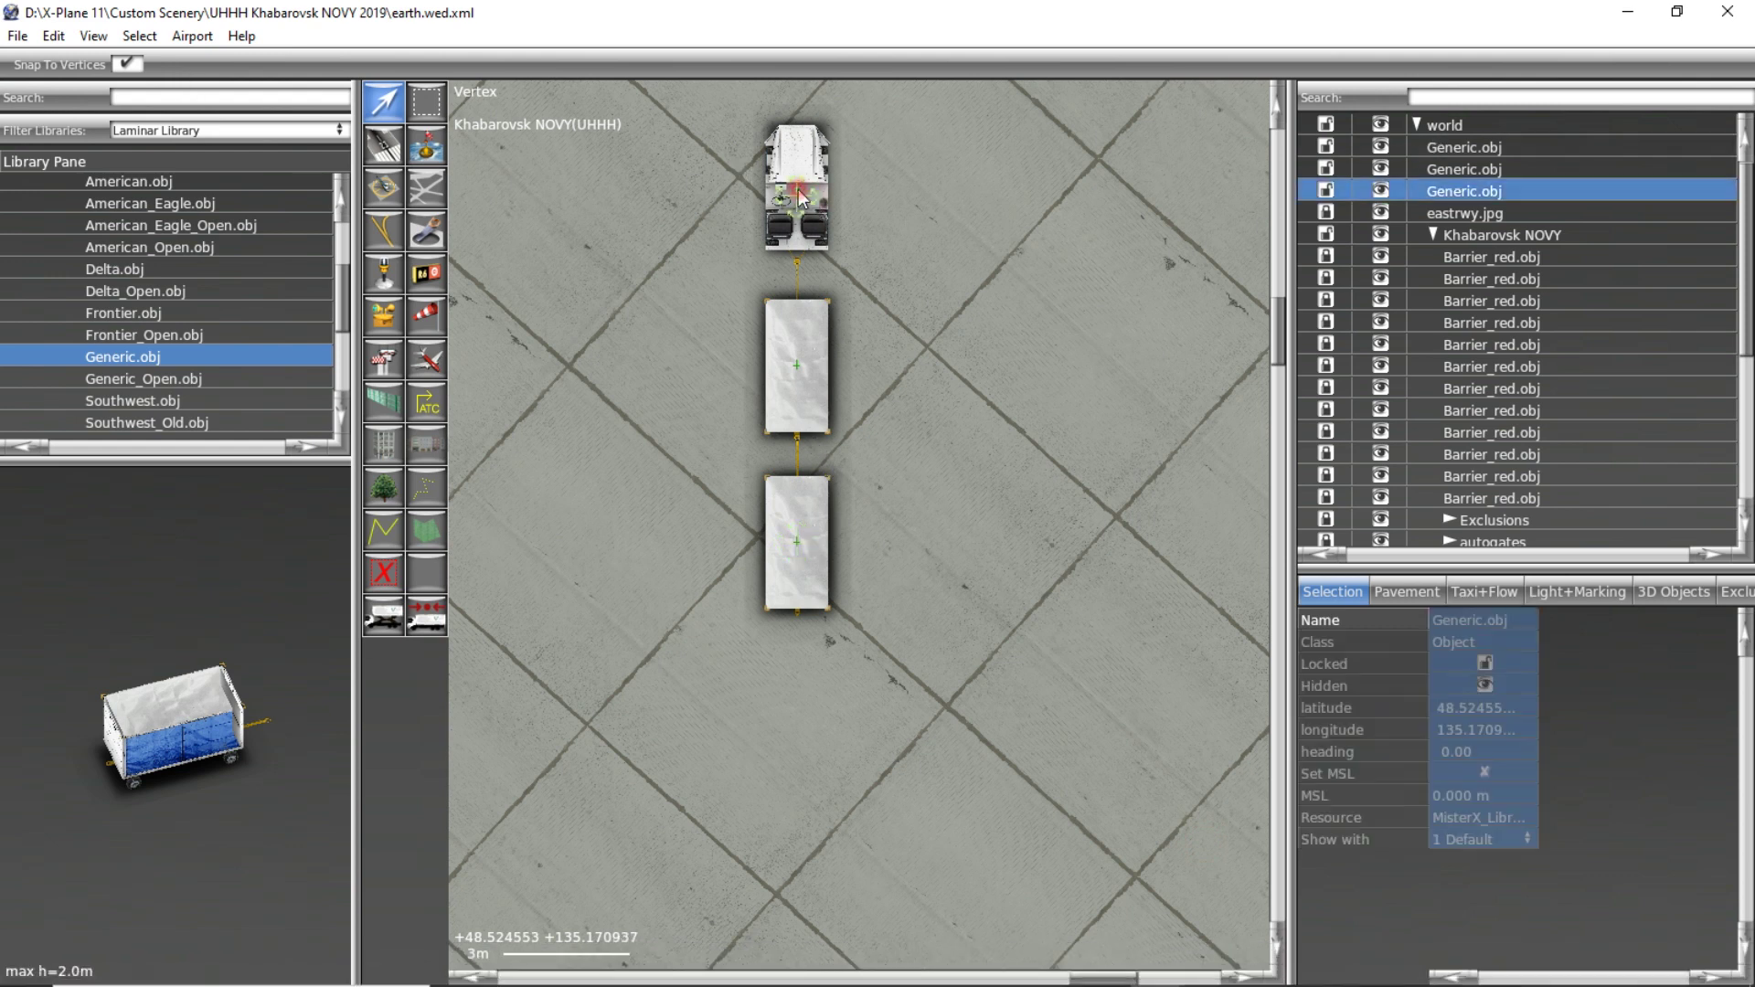
left_click(1453, 820)
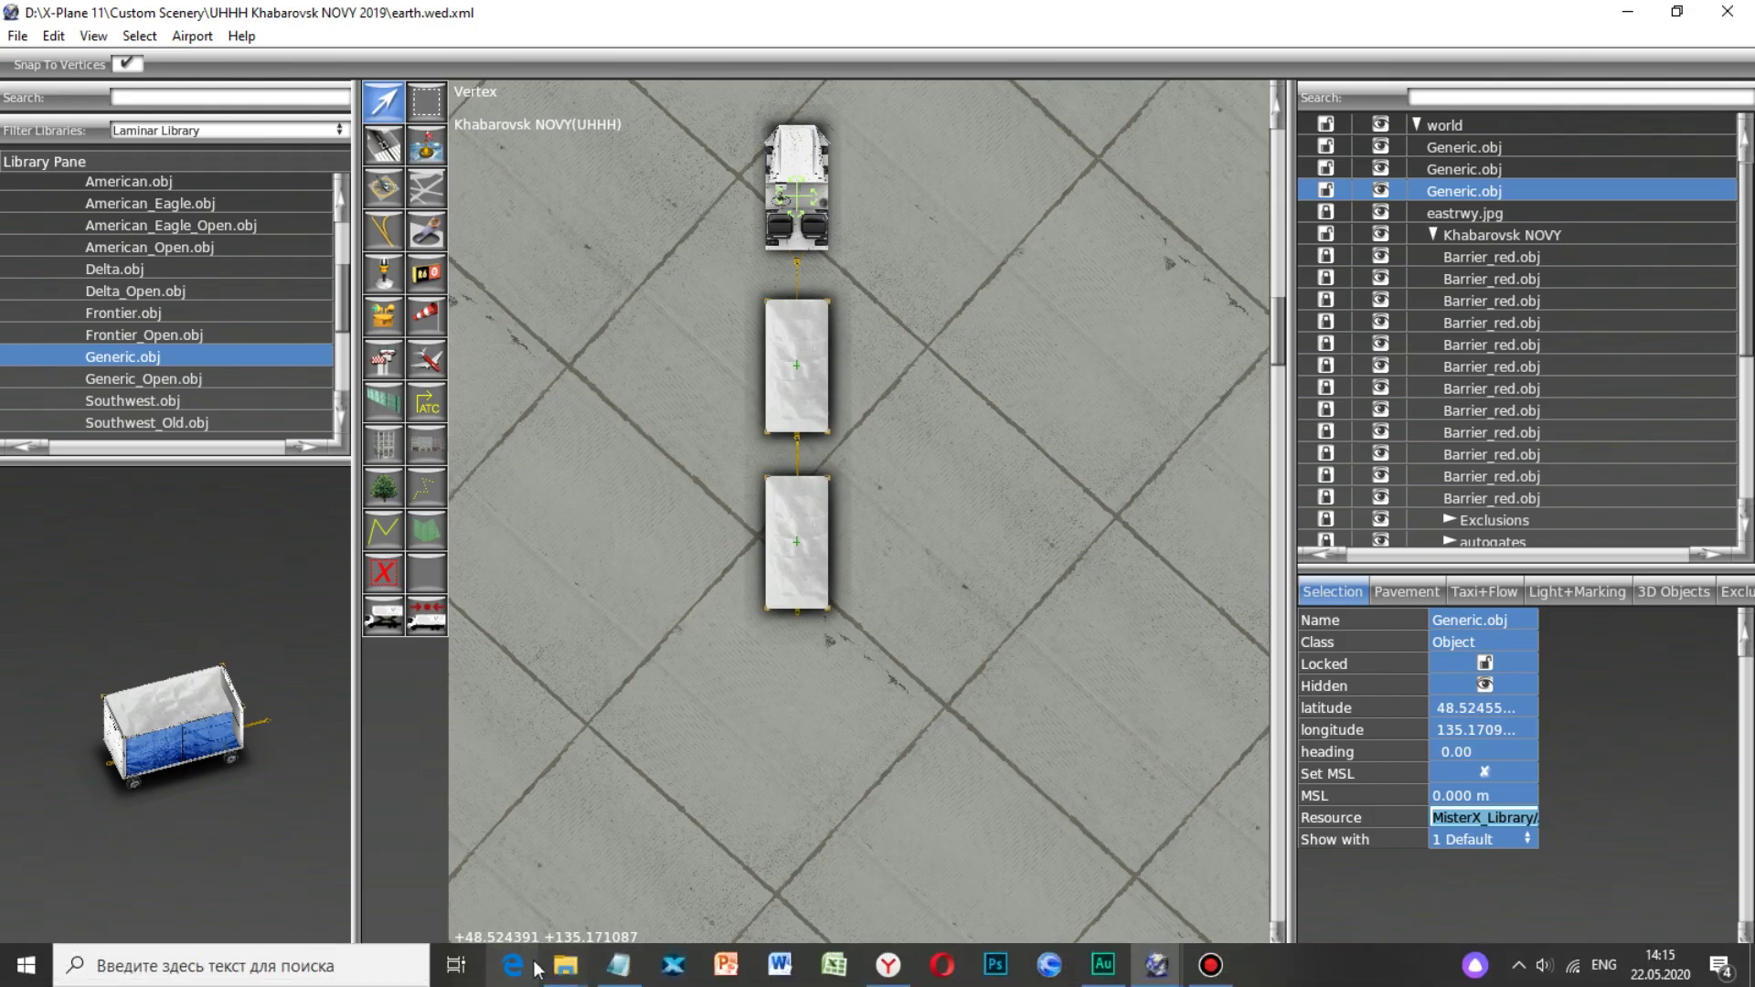
Return to GroundTraffic.txt in Notepad, highlight the tractor's object path, and go to the luggage train's route block.
mouse_move(618, 965)
left_click(713, 859)
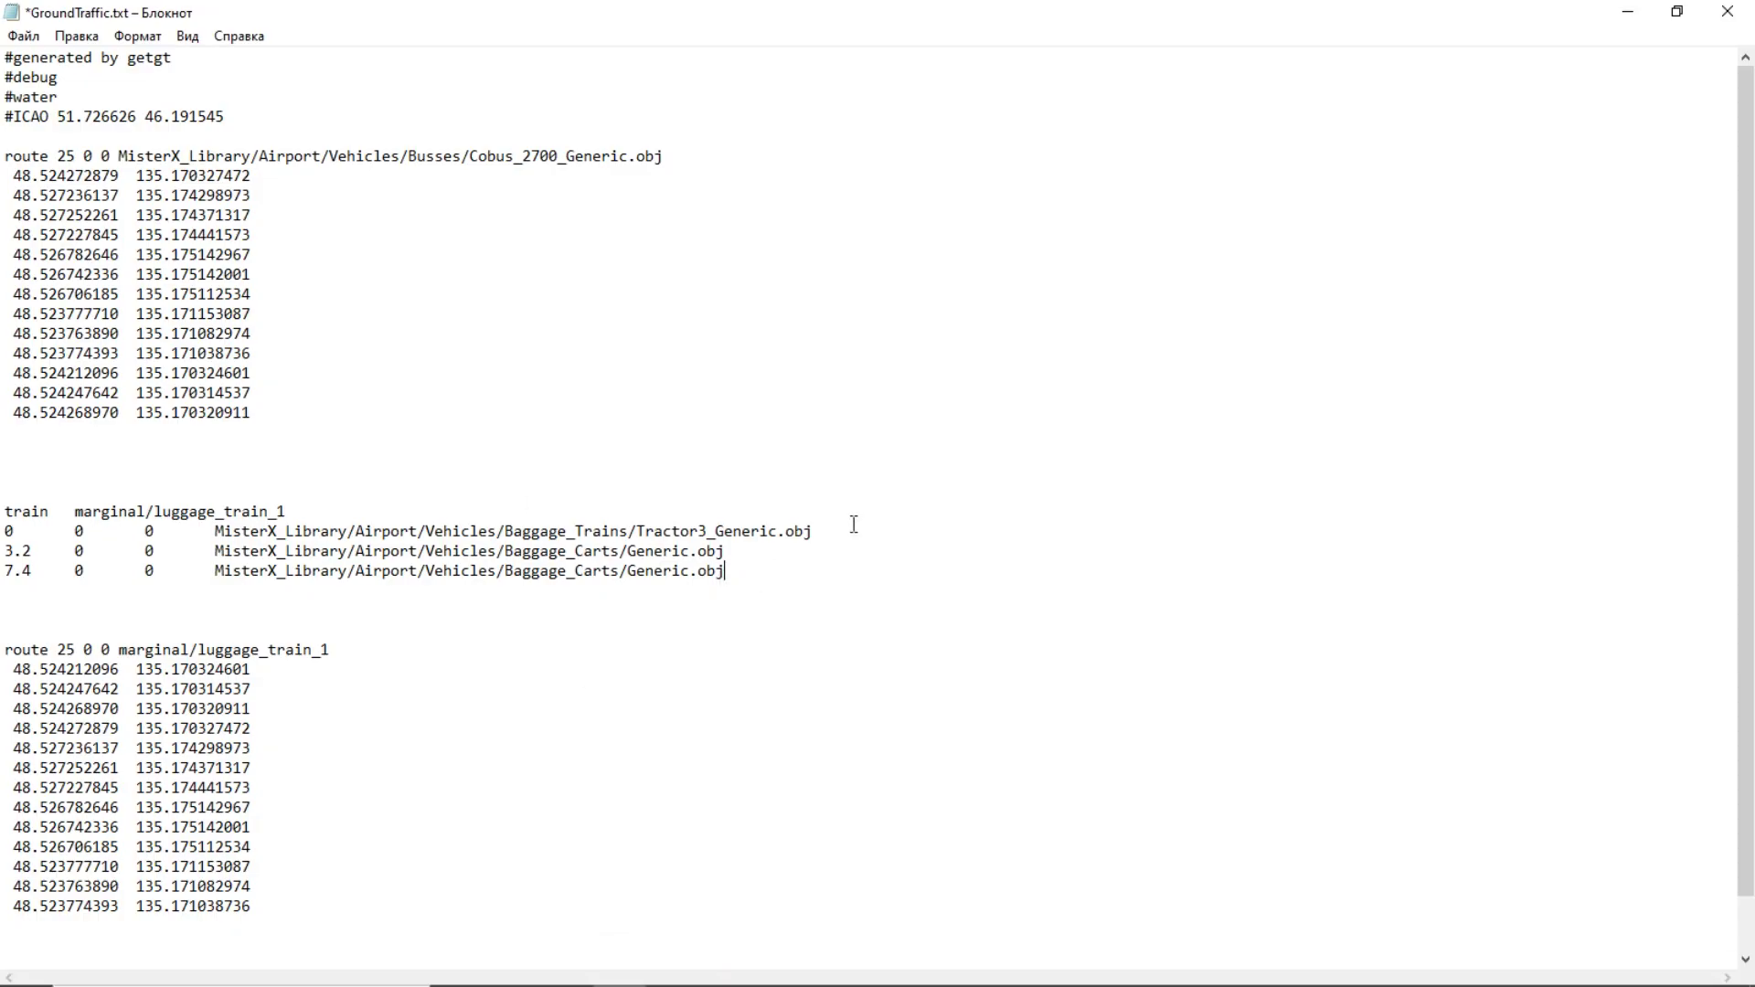
left_click_drag(851, 525, 330, 515)
left_click(678, 637)
scroll(388, 549, "down", 1)
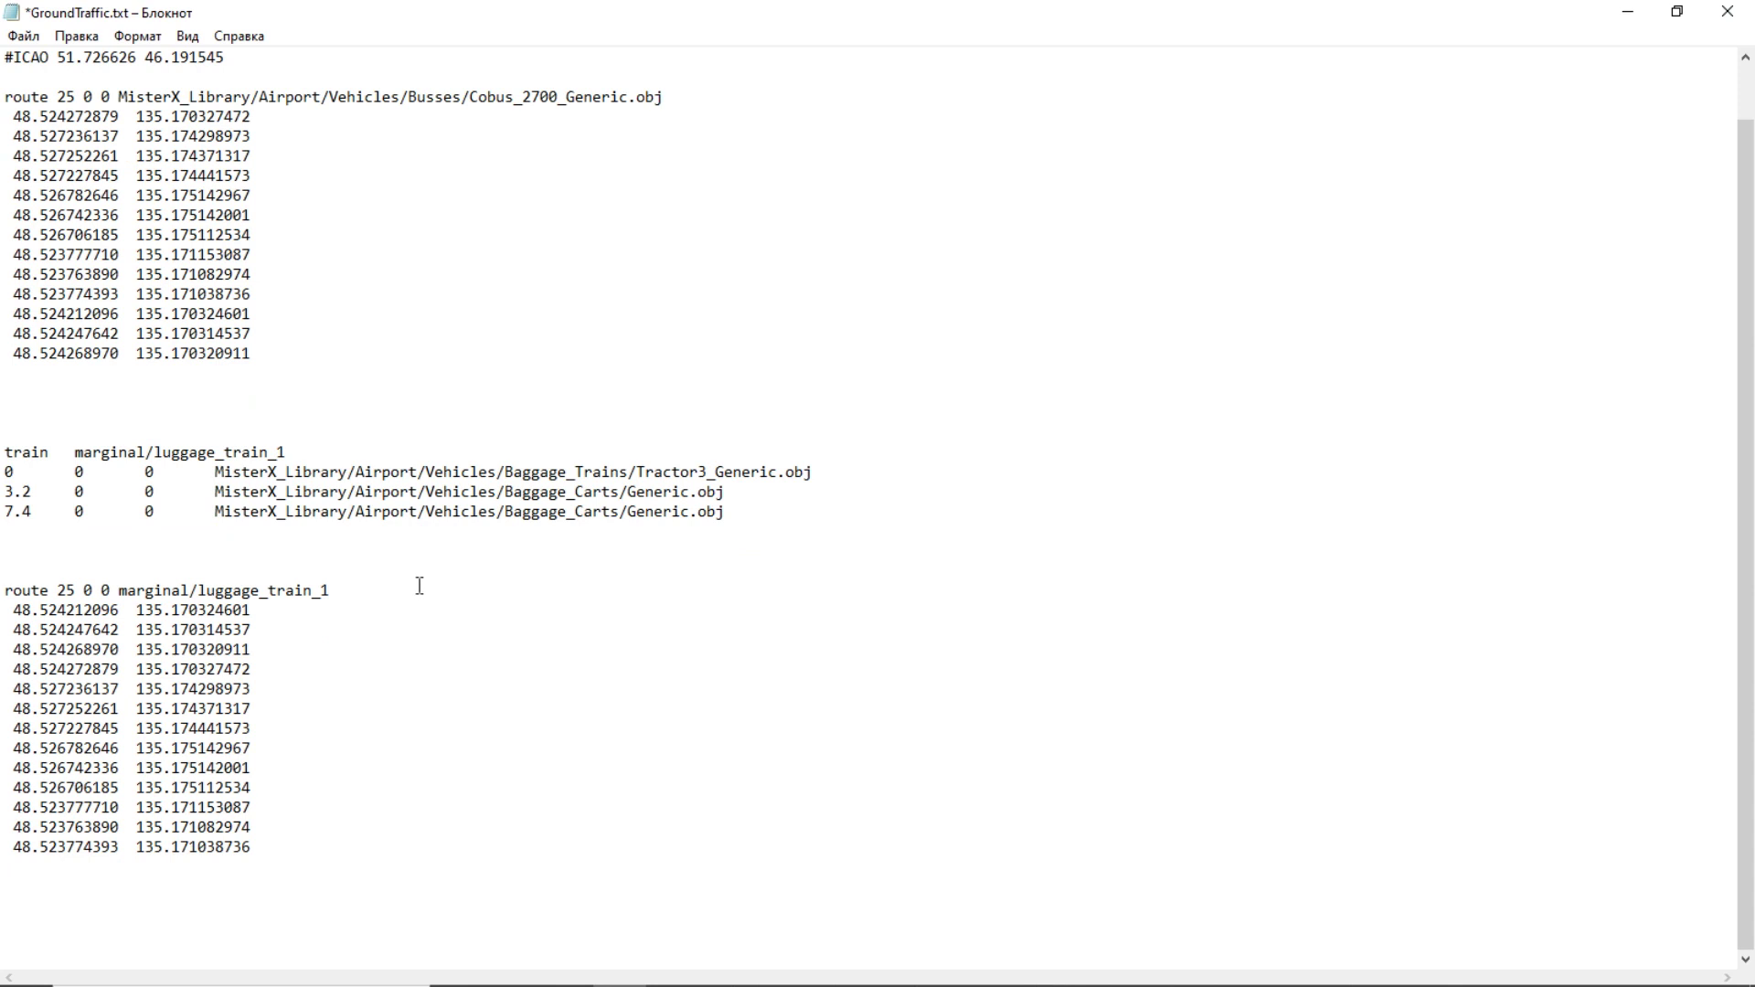
left_click(118, 566)
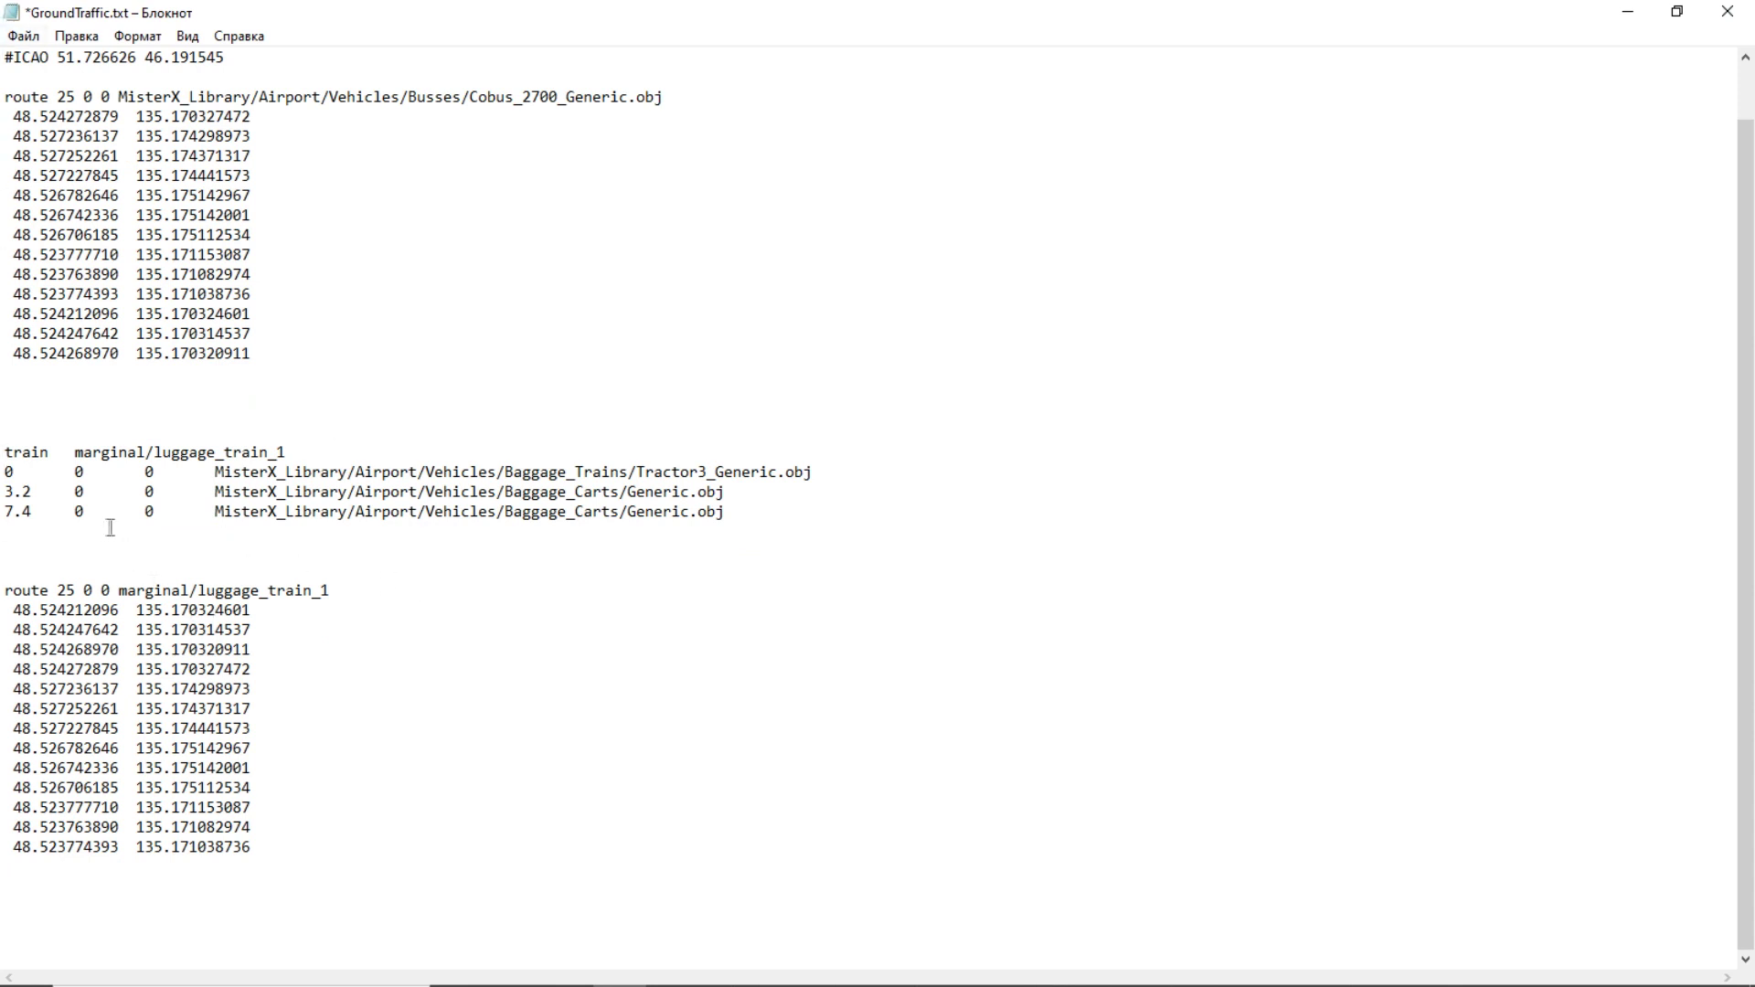